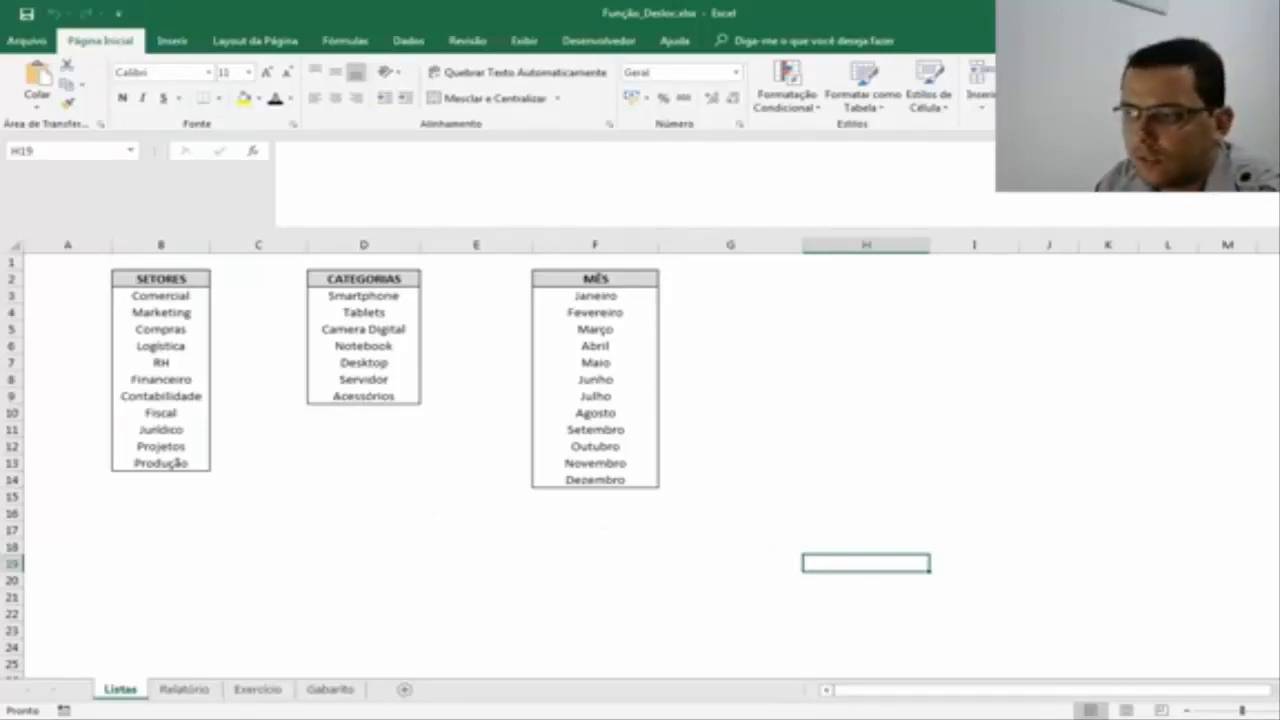
# Review the entries of the SETORES list one by one, from Comercial to Produção, on the Listas sheet.
pyautogui.scroll(2, 863, 597)
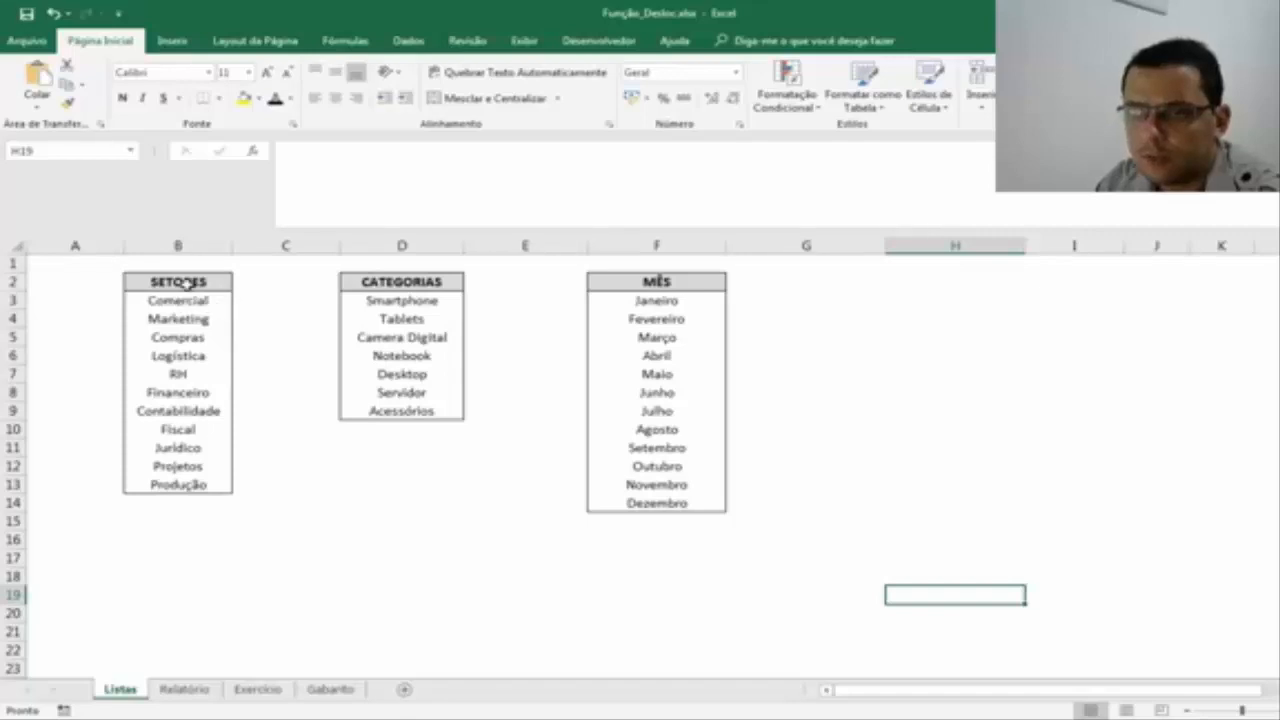
pyautogui.moveTo(177, 300); pyautogui.dragTo(162, 484)
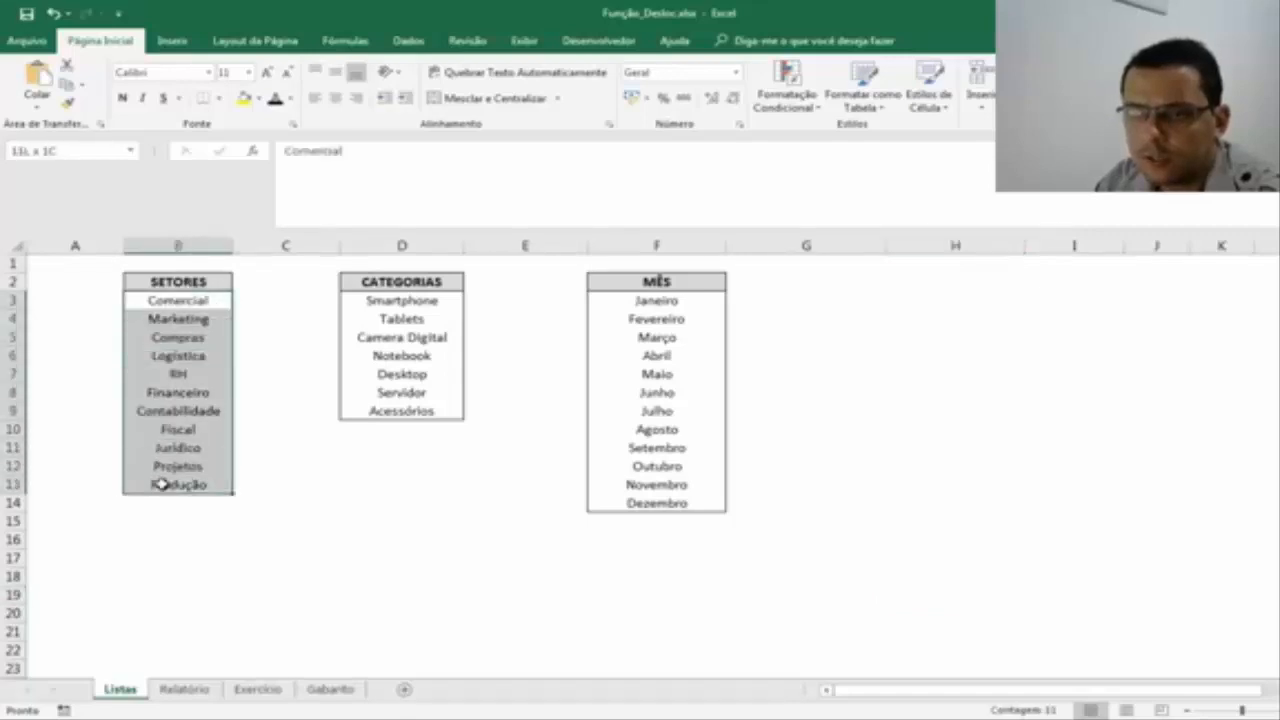
pyautogui.click(203, 300)
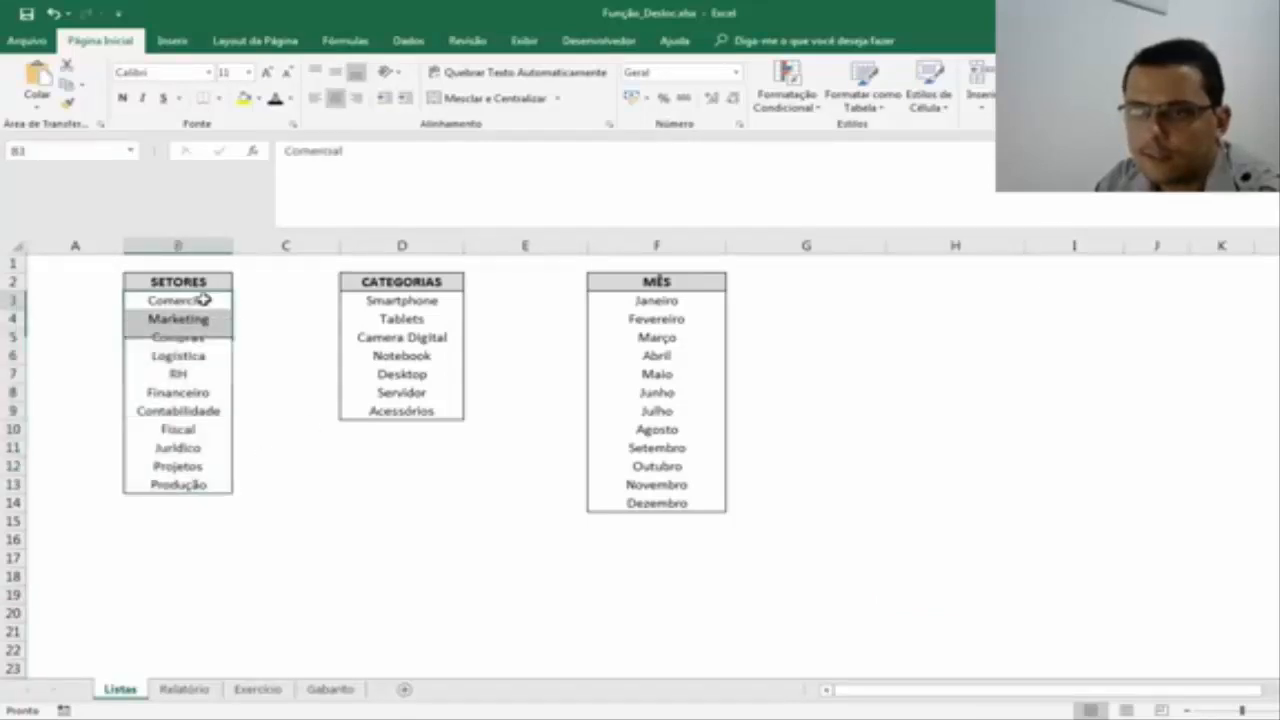
pyautogui.click(186, 317)
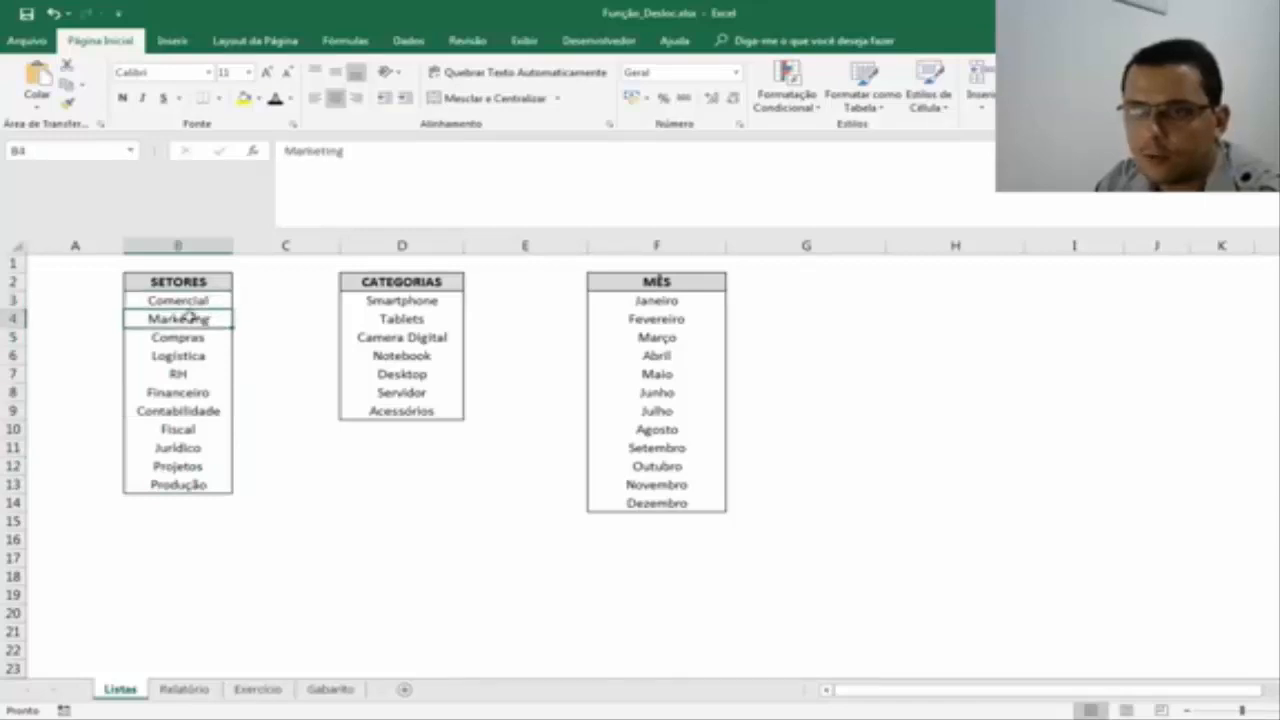
pyautogui.click(192, 337)
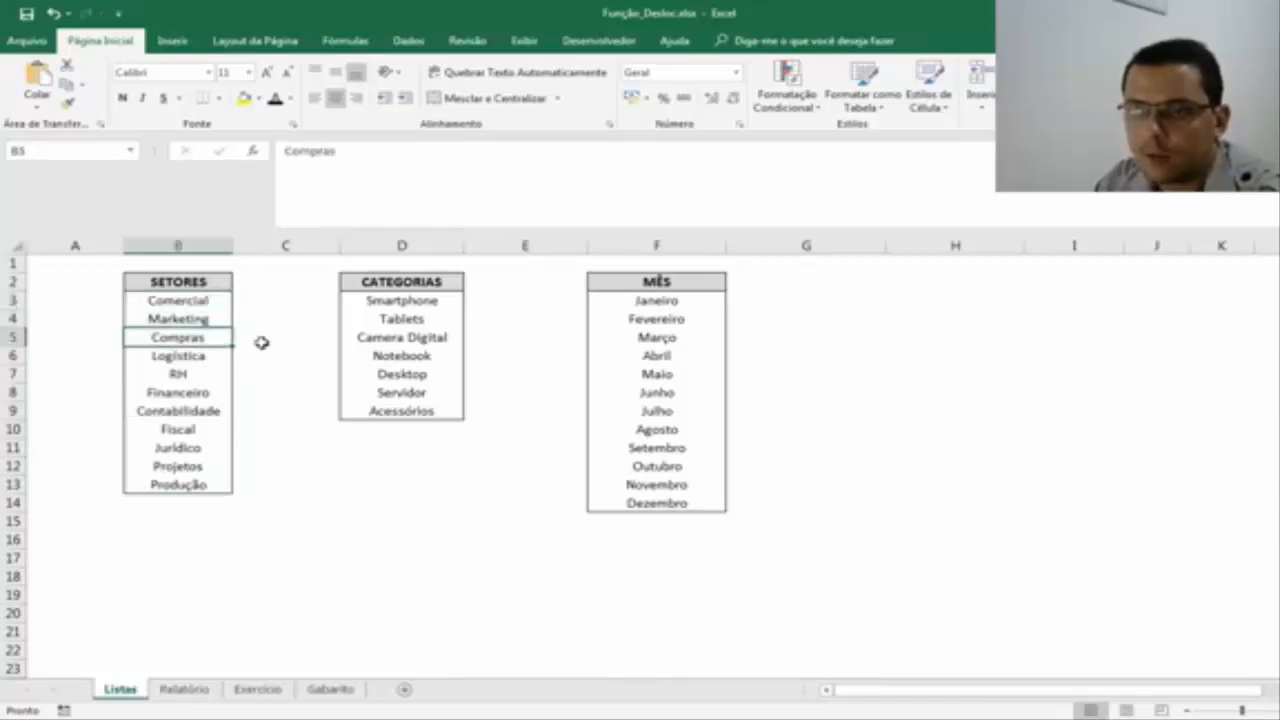
pyautogui.click(208, 357)
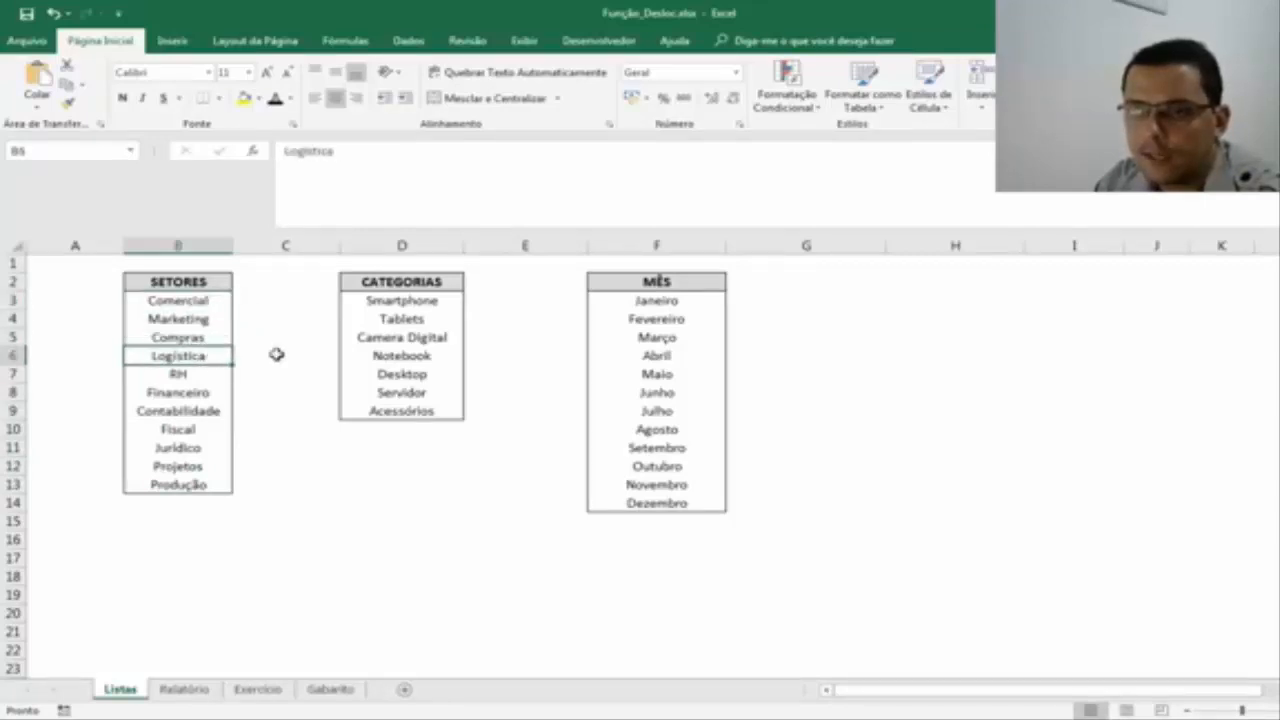
pyautogui.click(211, 373)
pyautogui.click(228, 392)
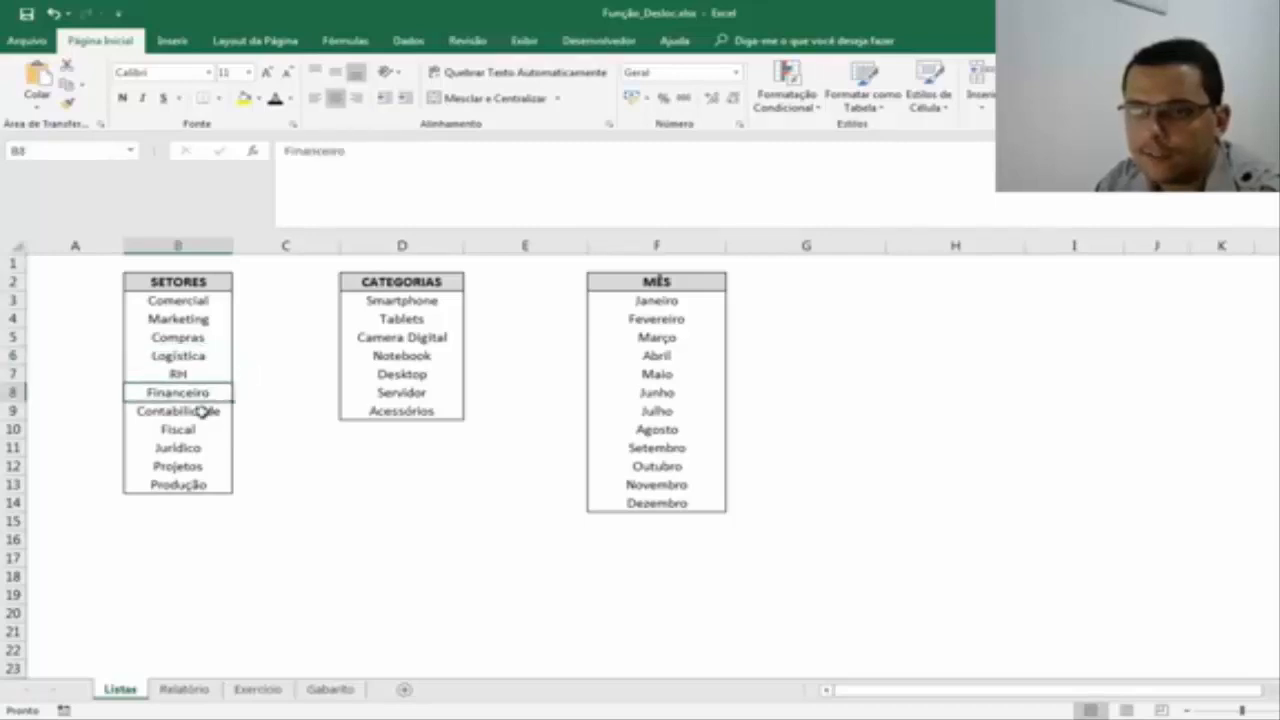
pyautogui.click(203, 411)
pyautogui.click(216, 428)
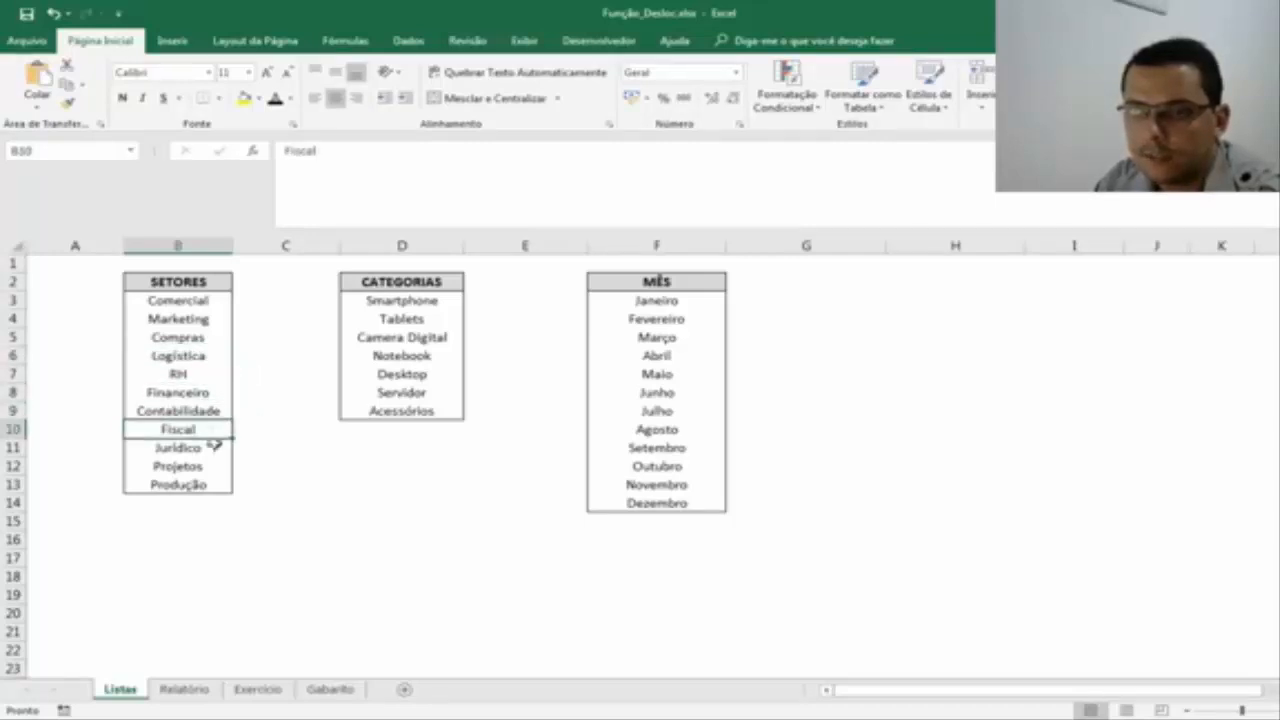
pyautogui.click(202, 449)
pyautogui.click(208, 467)
pyautogui.click(212, 485)
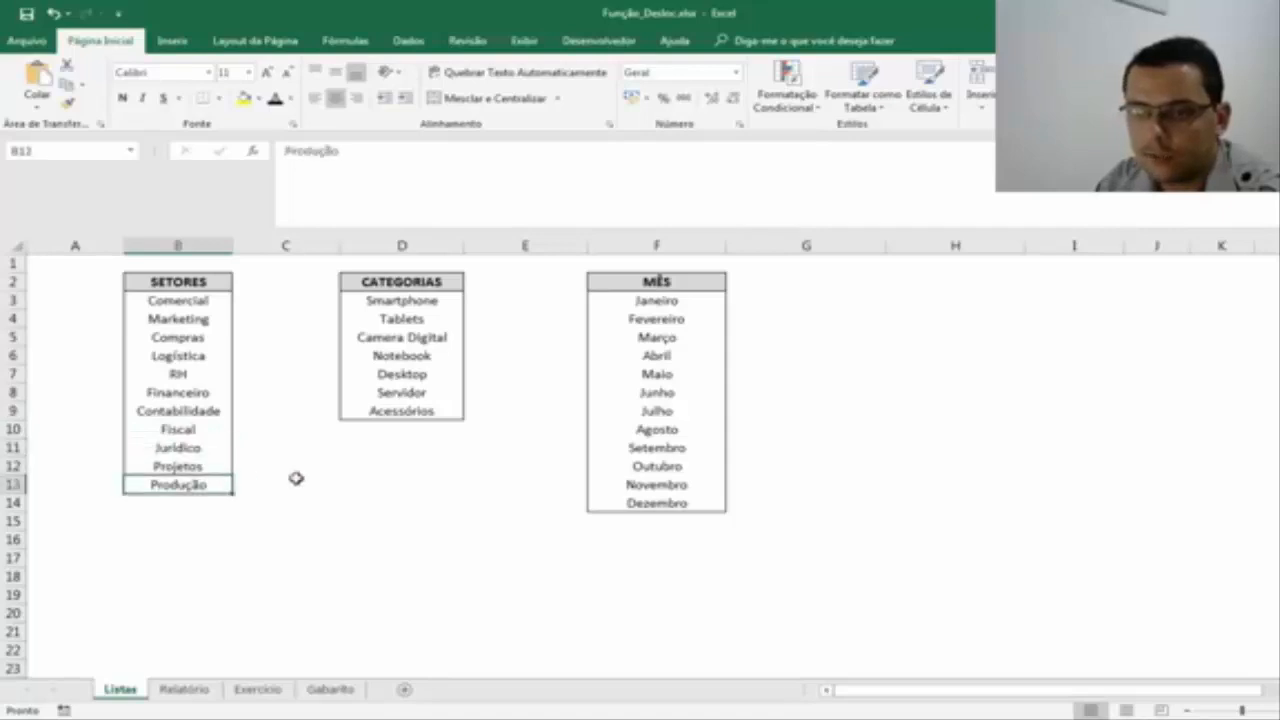
# Review the entries of the CATEGORIAS list and the full range of months in the MÊS list.
pyautogui.click(440, 304)
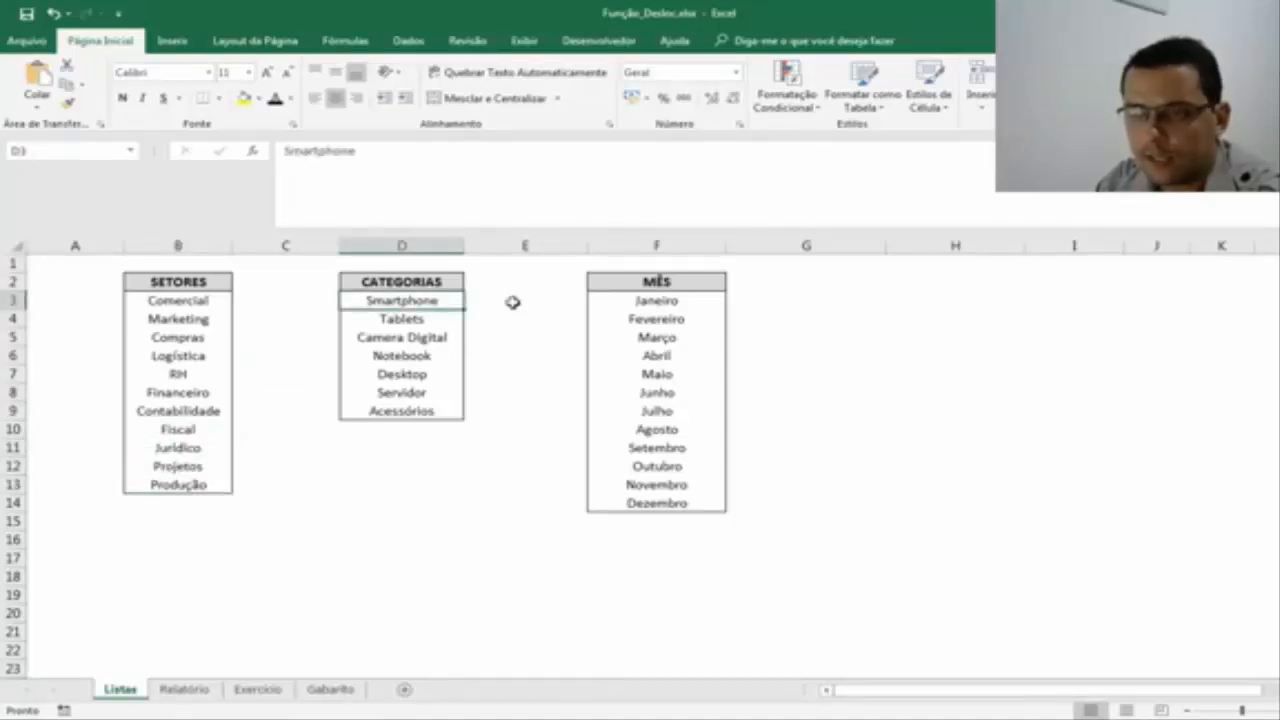
pyautogui.click(418, 318)
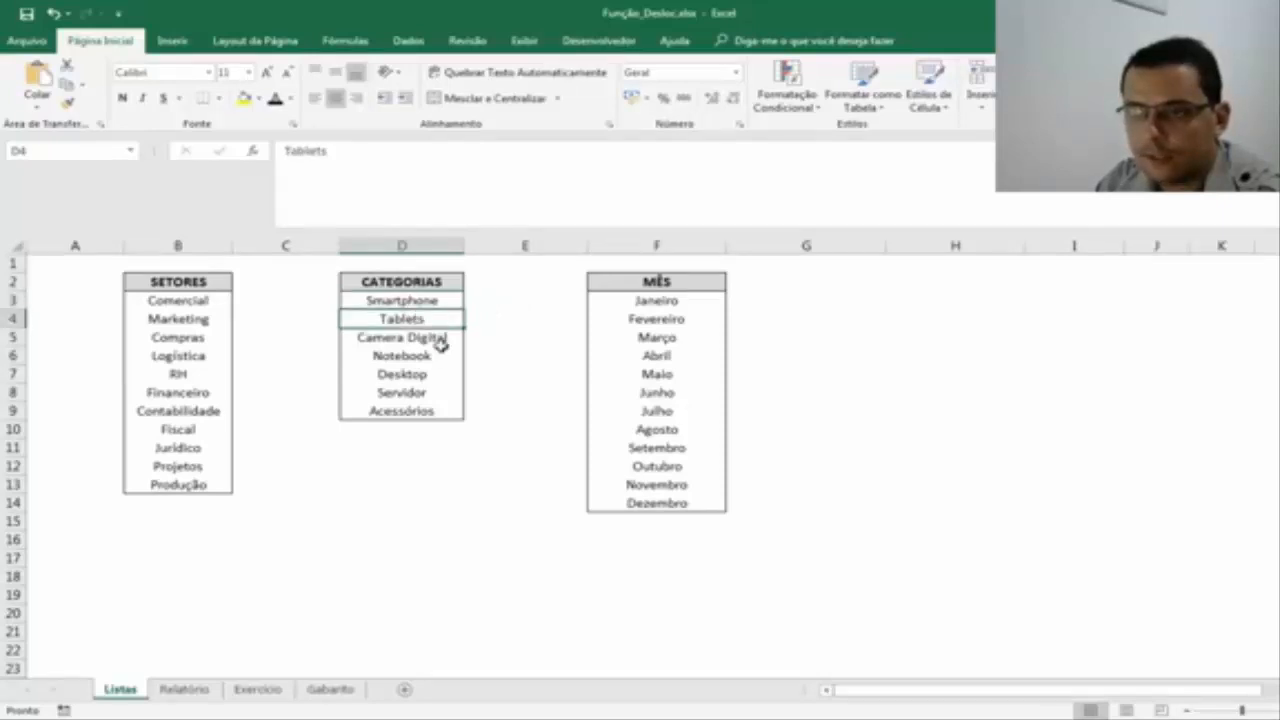
pyautogui.click(437, 337)
pyautogui.click(432, 356)
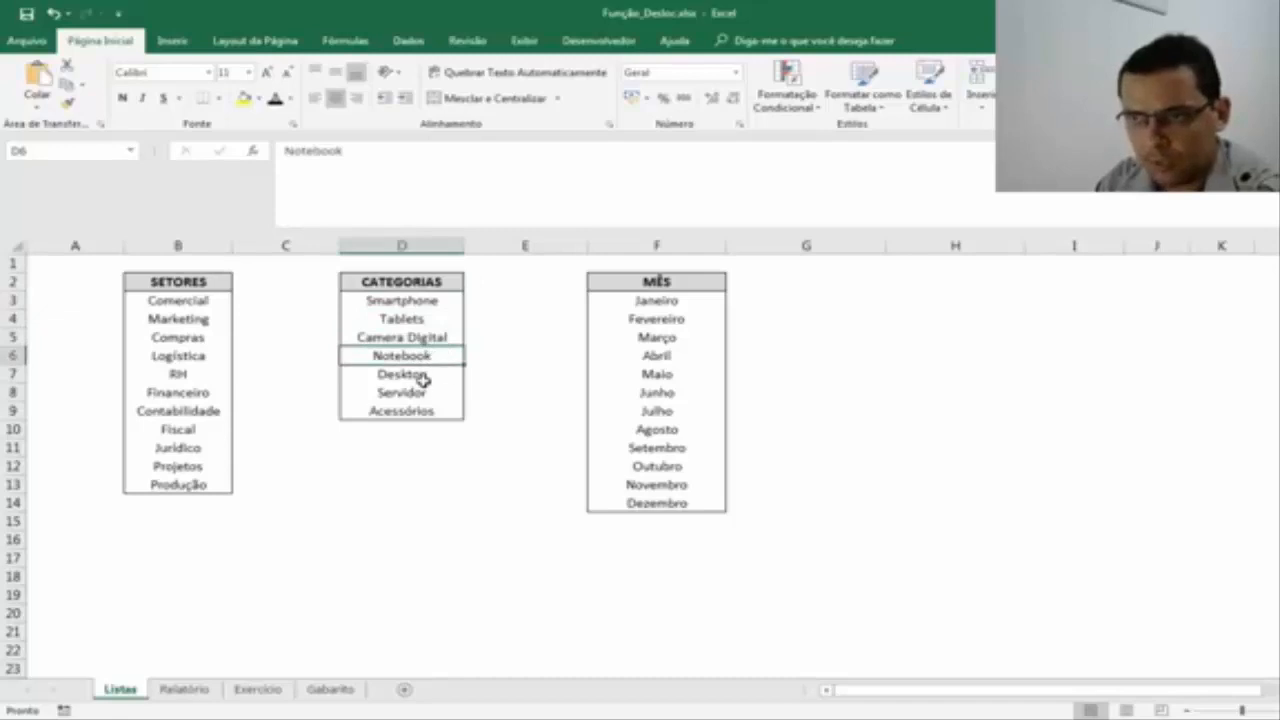
pyautogui.click(426, 374)
pyautogui.click(434, 392)
pyautogui.click(438, 412)
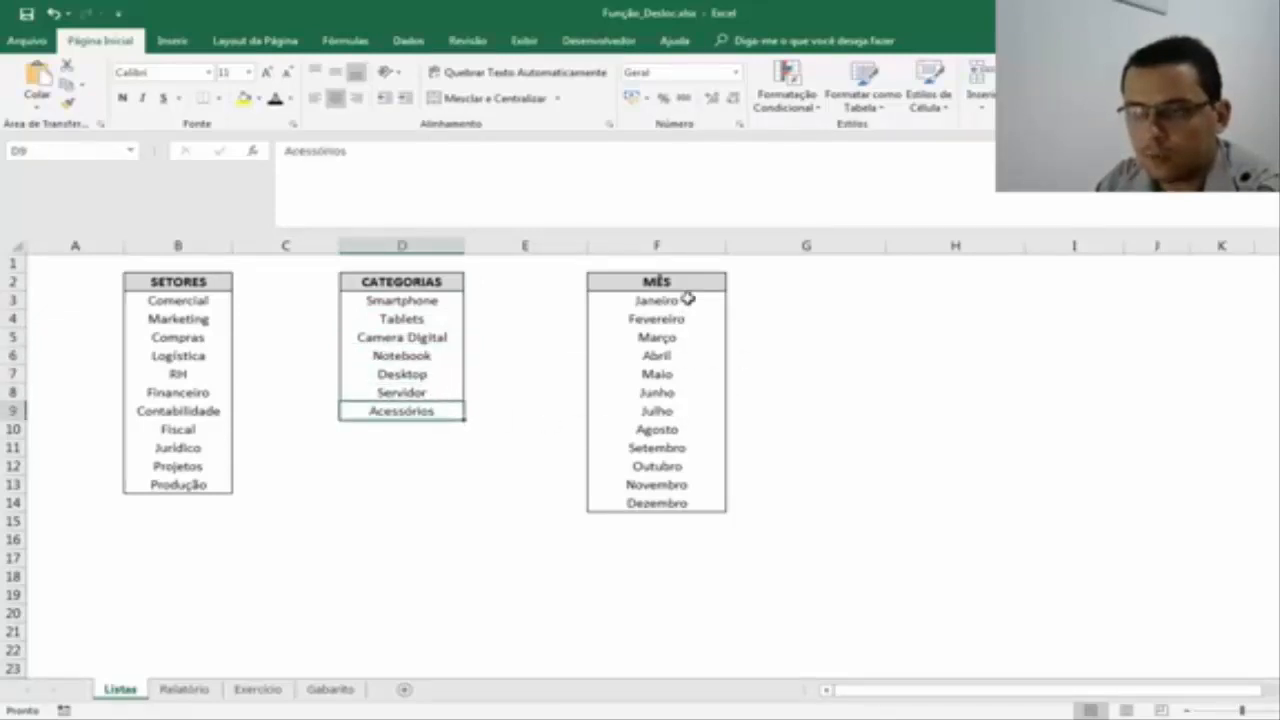
pyautogui.moveTo(683, 302); pyautogui.dragTo(695, 508)
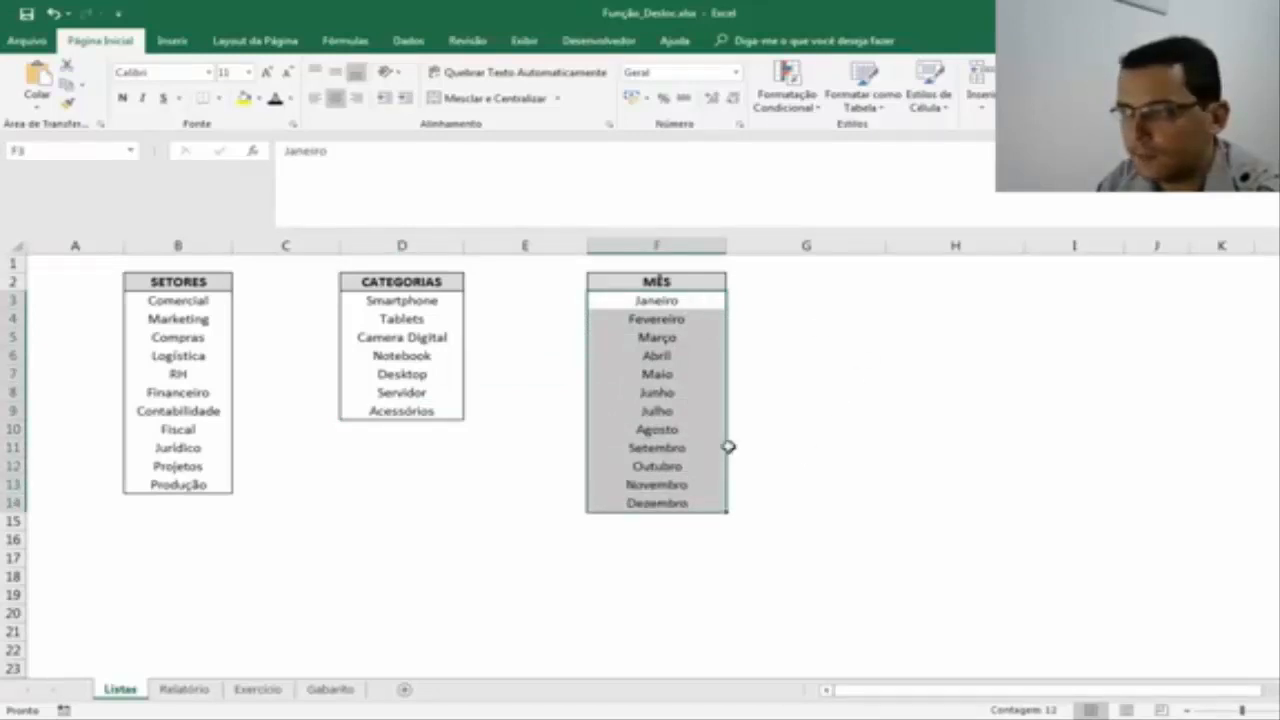
# Look over the Relatório sheet and examine the answer fields requested in Exercício 1 on the Exercício sheet.
pyautogui.click(192, 690)
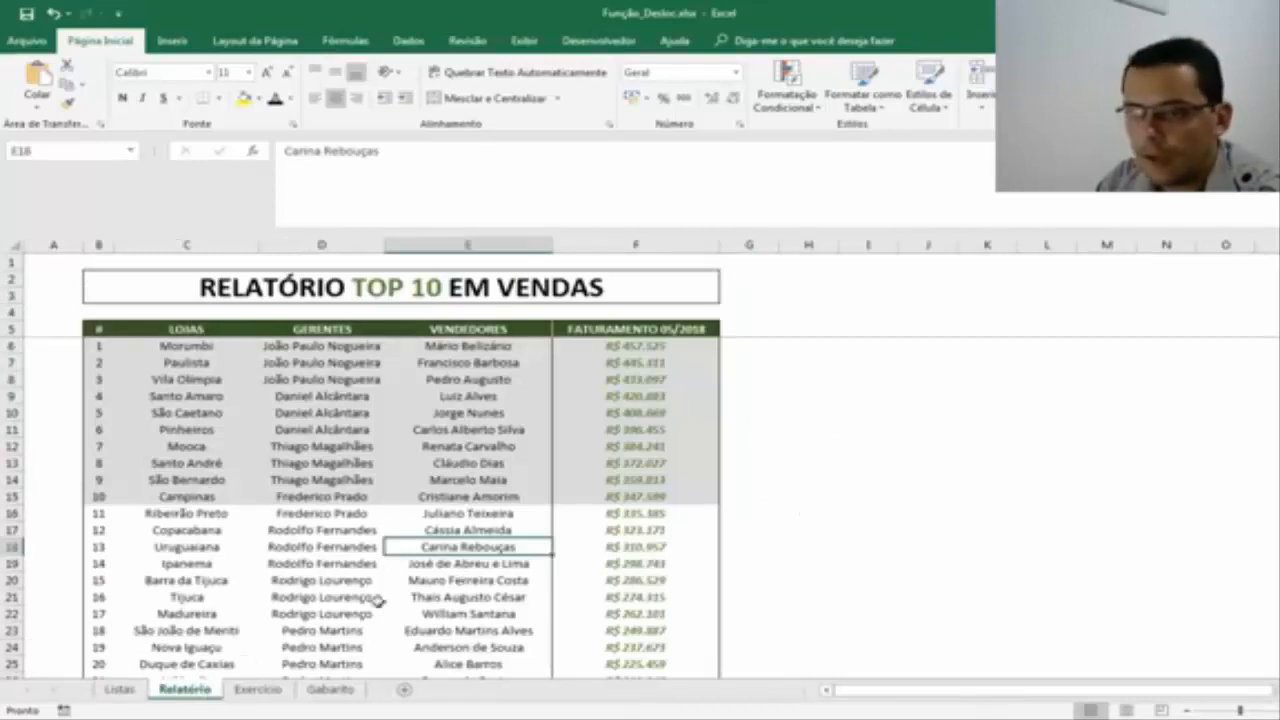
pyautogui.click(258, 690)
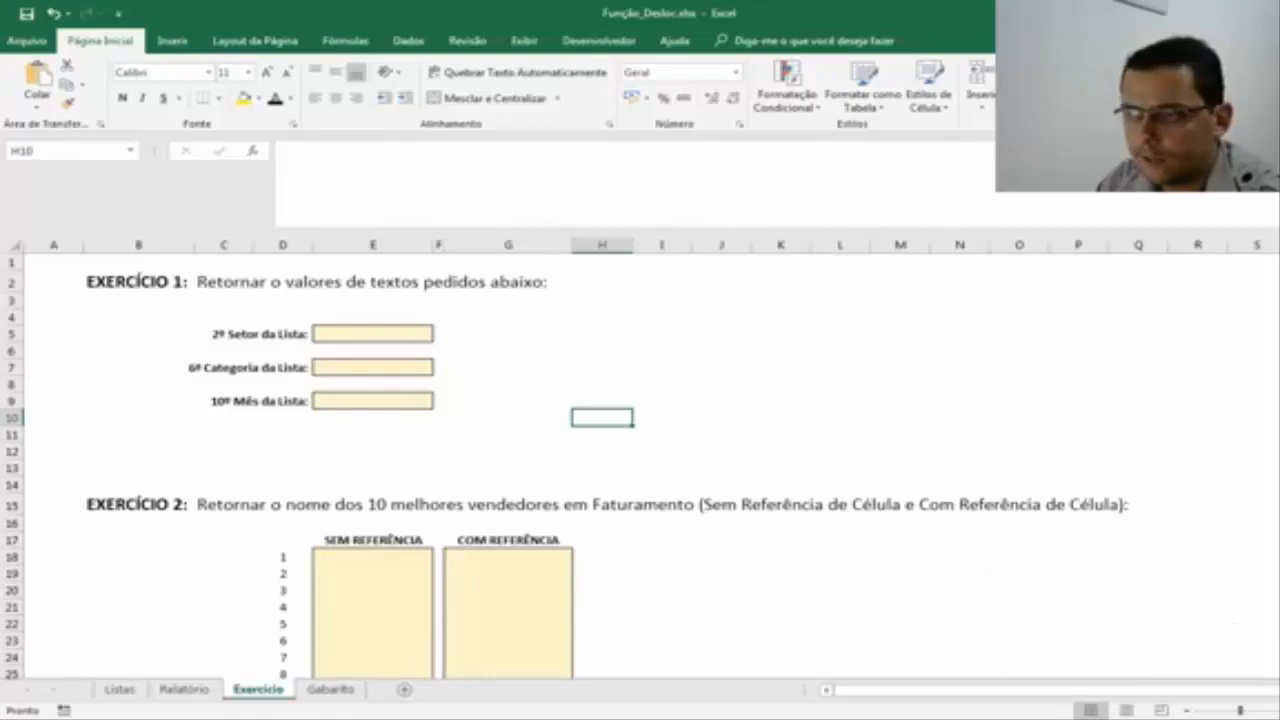
pyautogui.scroll(3, 650, 460)
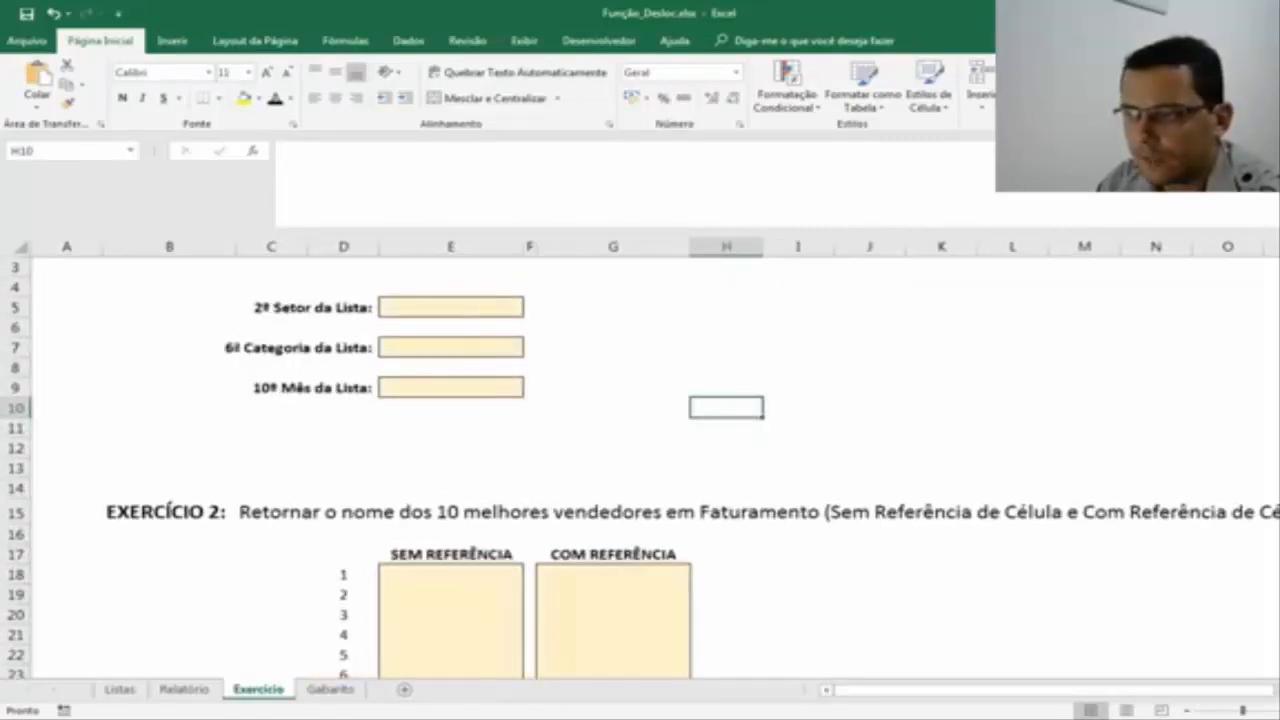
pyautogui.scroll(2, 943, 549)
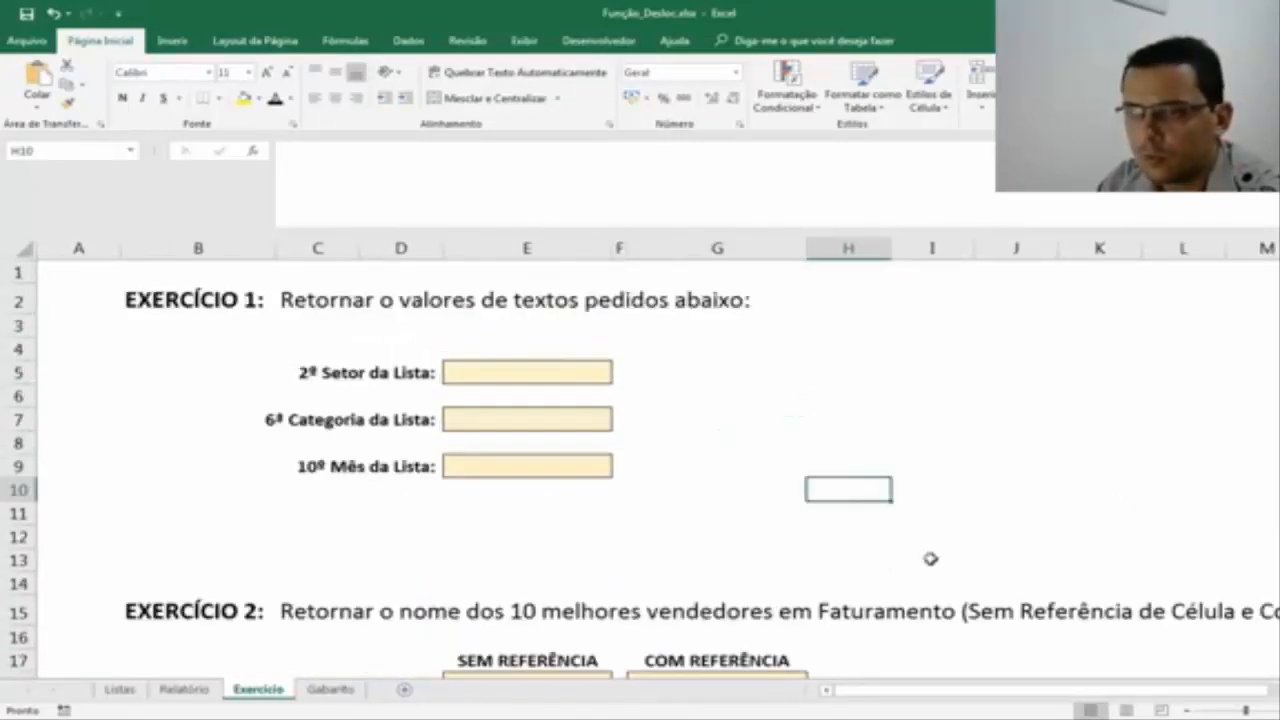
pyautogui.scroll(3, 640, 460)
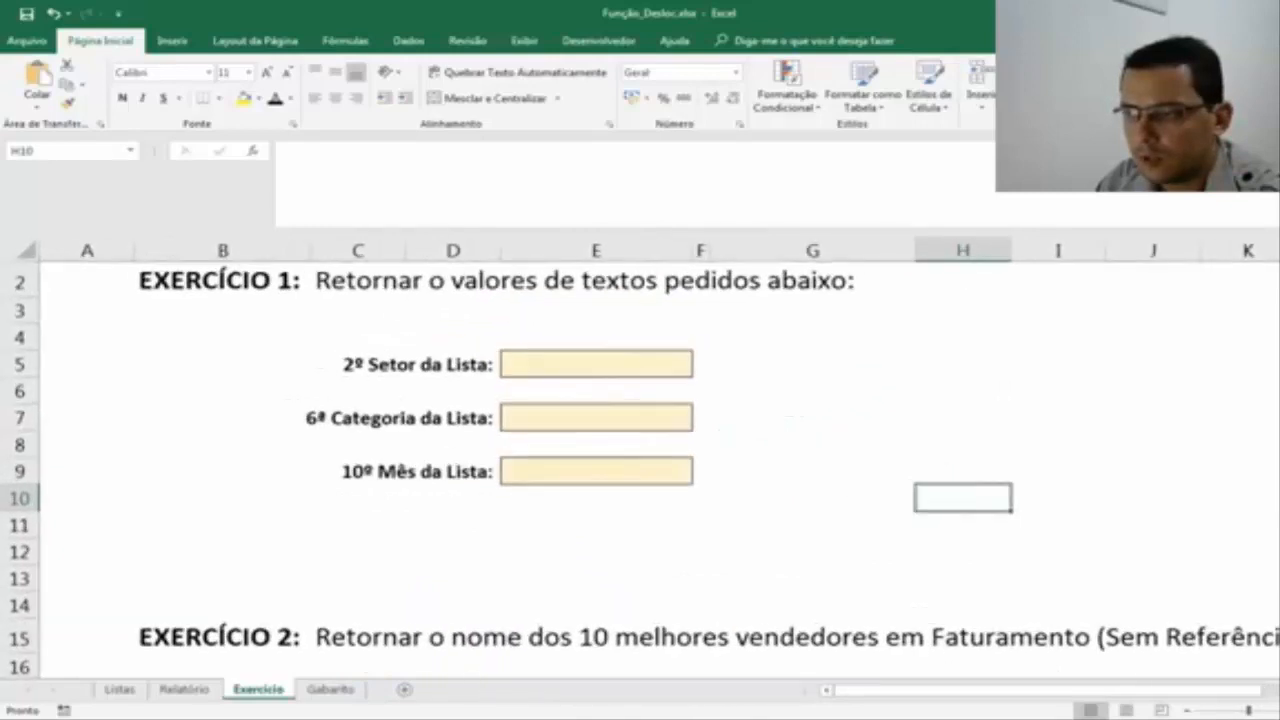
pyautogui.scroll(1, 1003, 551)
pyautogui.scroll(1, 1003, 551)
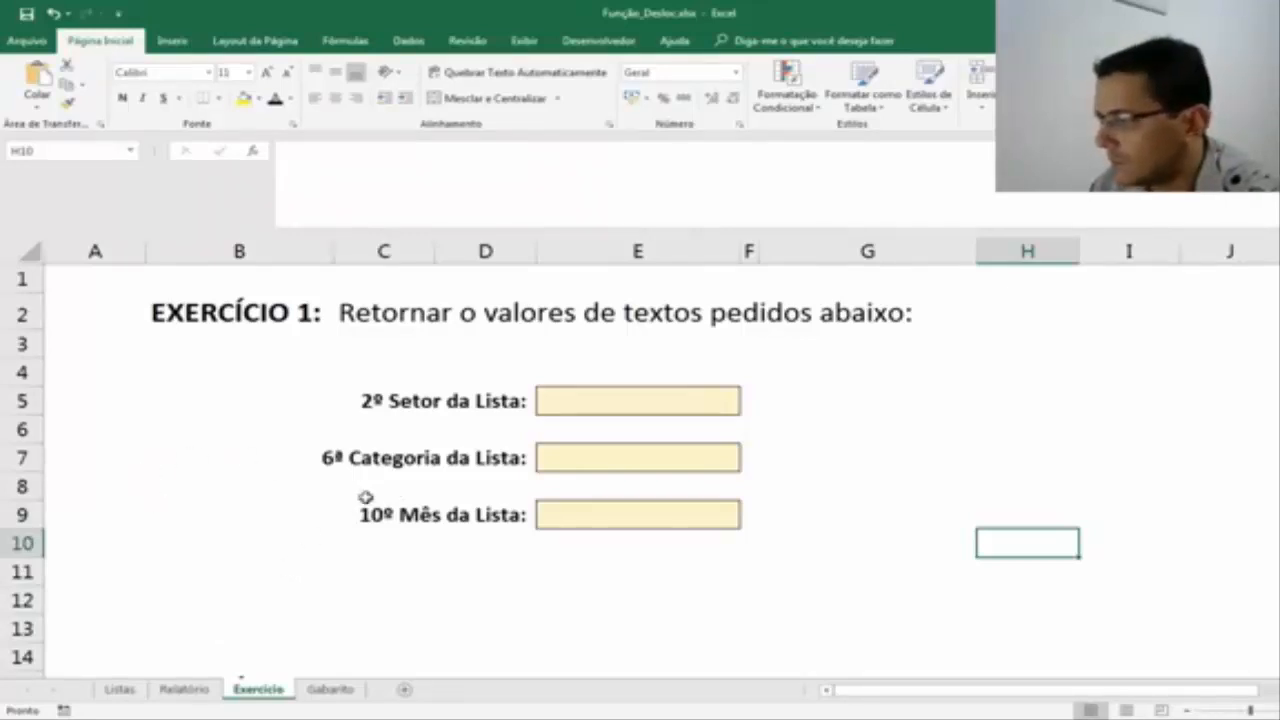
pyautogui.click(278, 451)
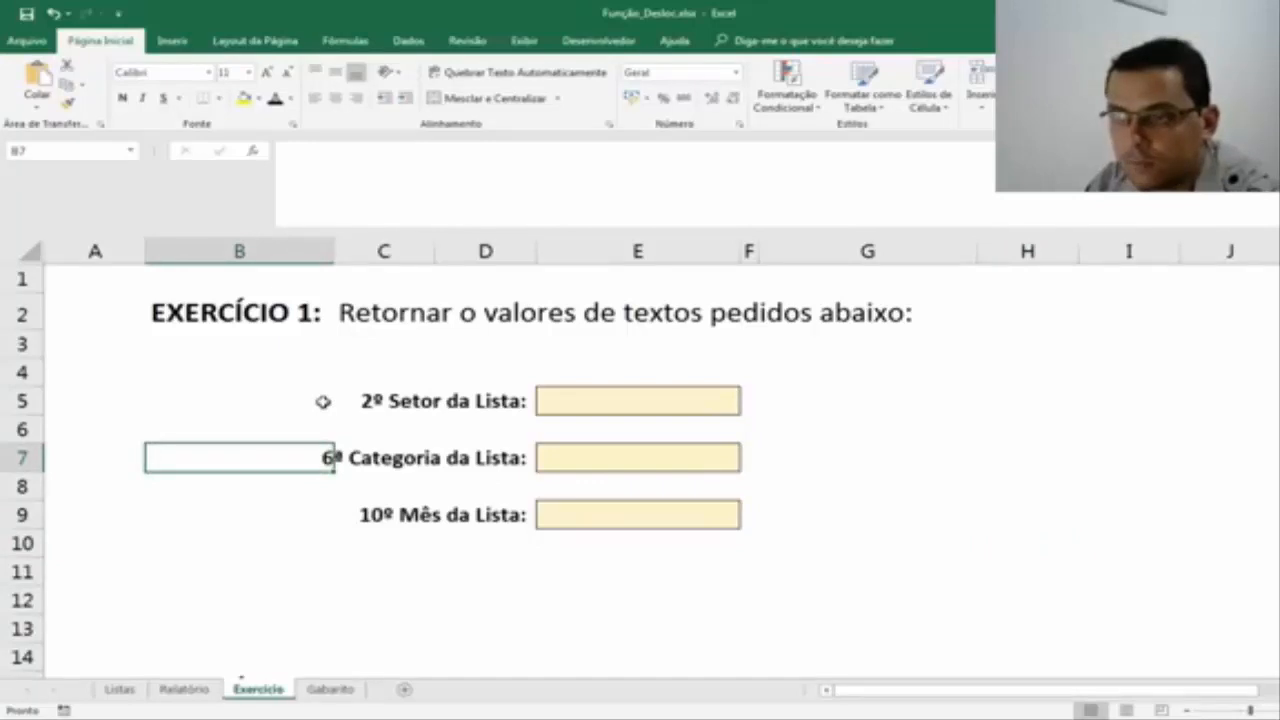
pyautogui.click(607, 389)
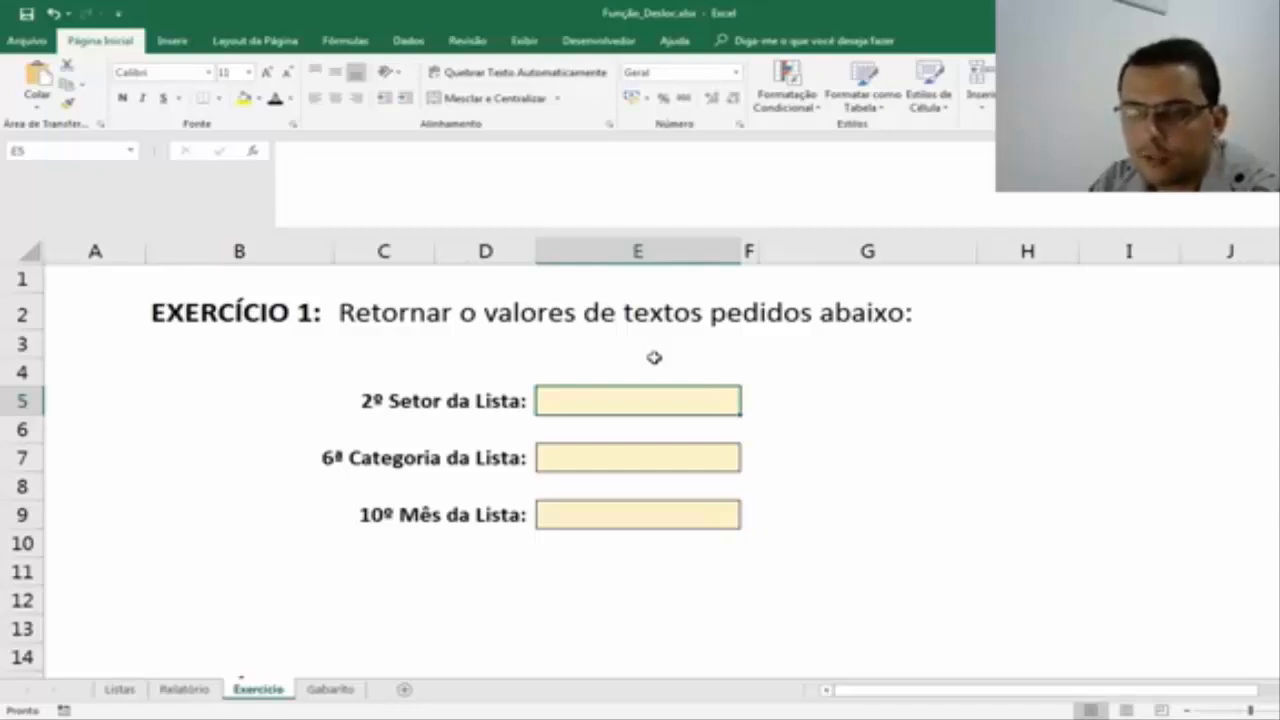
# Match each Exercício 1 field to its source list on the Listas sheet: SETORES, CATEGORIAS and MÊS.
pyautogui.click(119, 689)
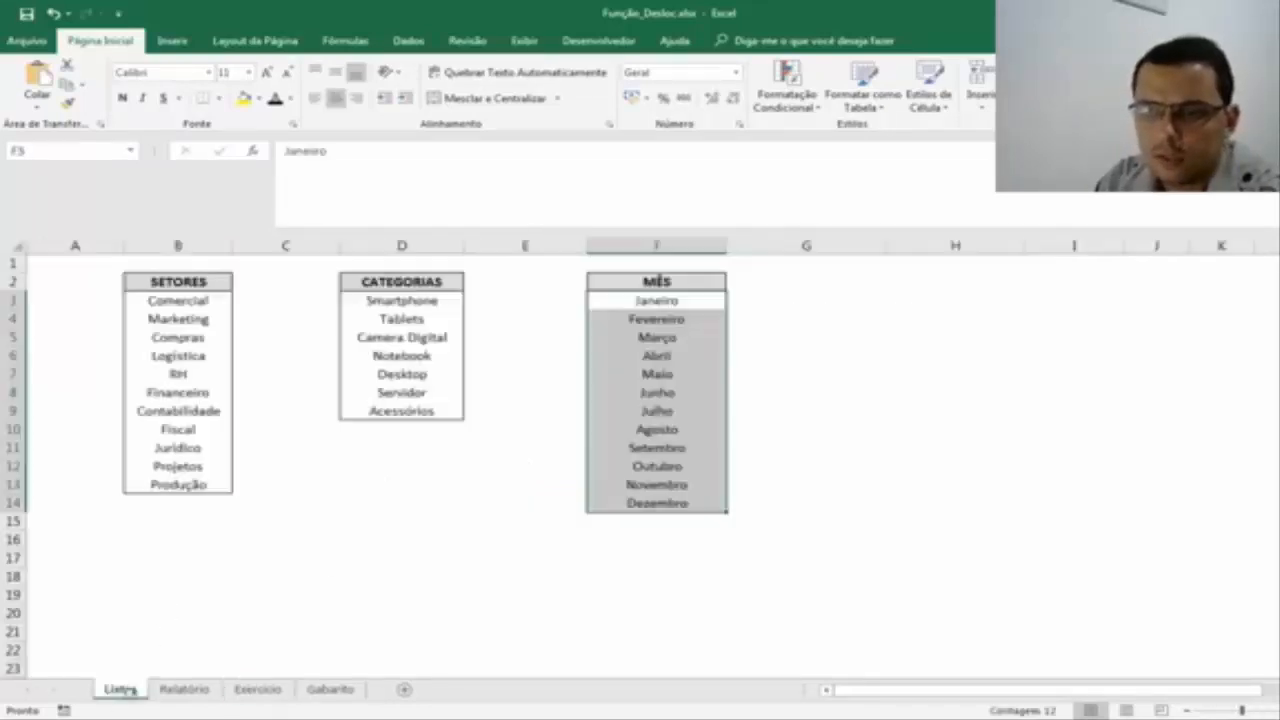
pyautogui.moveTo(148, 287); pyautogui.dragTo(160, 486)
pyautogui.click(252, 692)
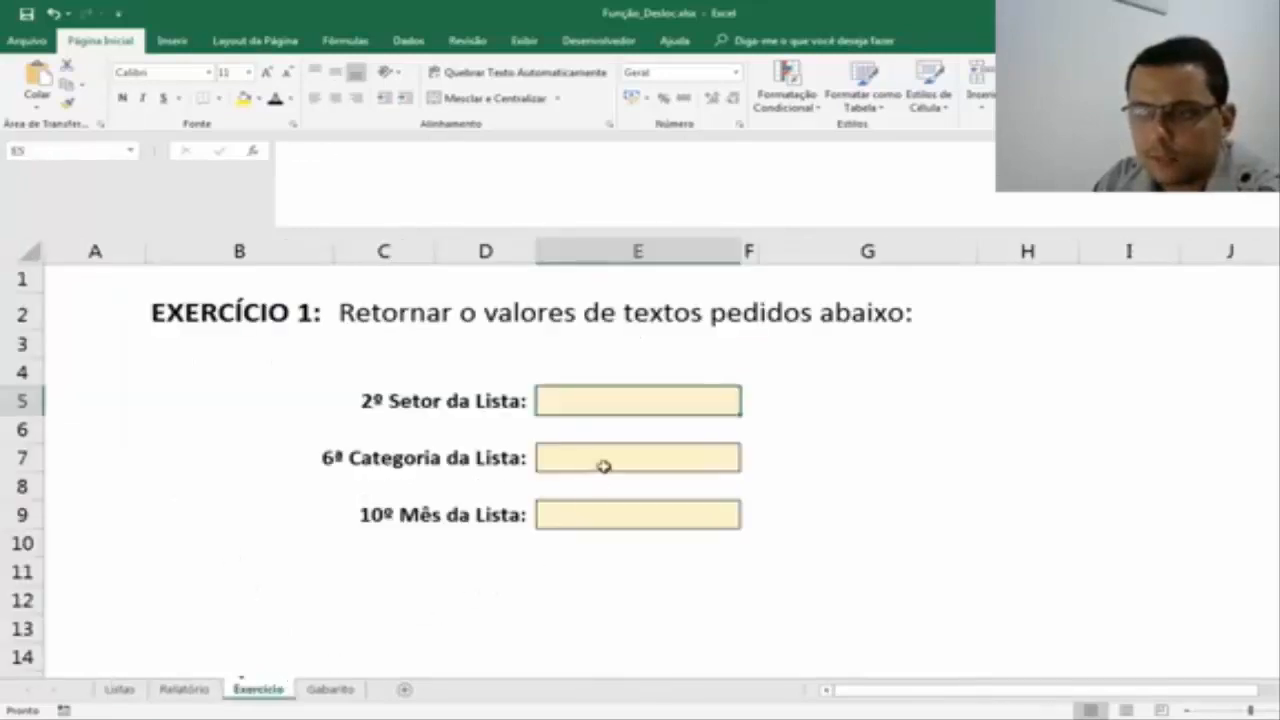
pyautogui.click(606, 462)
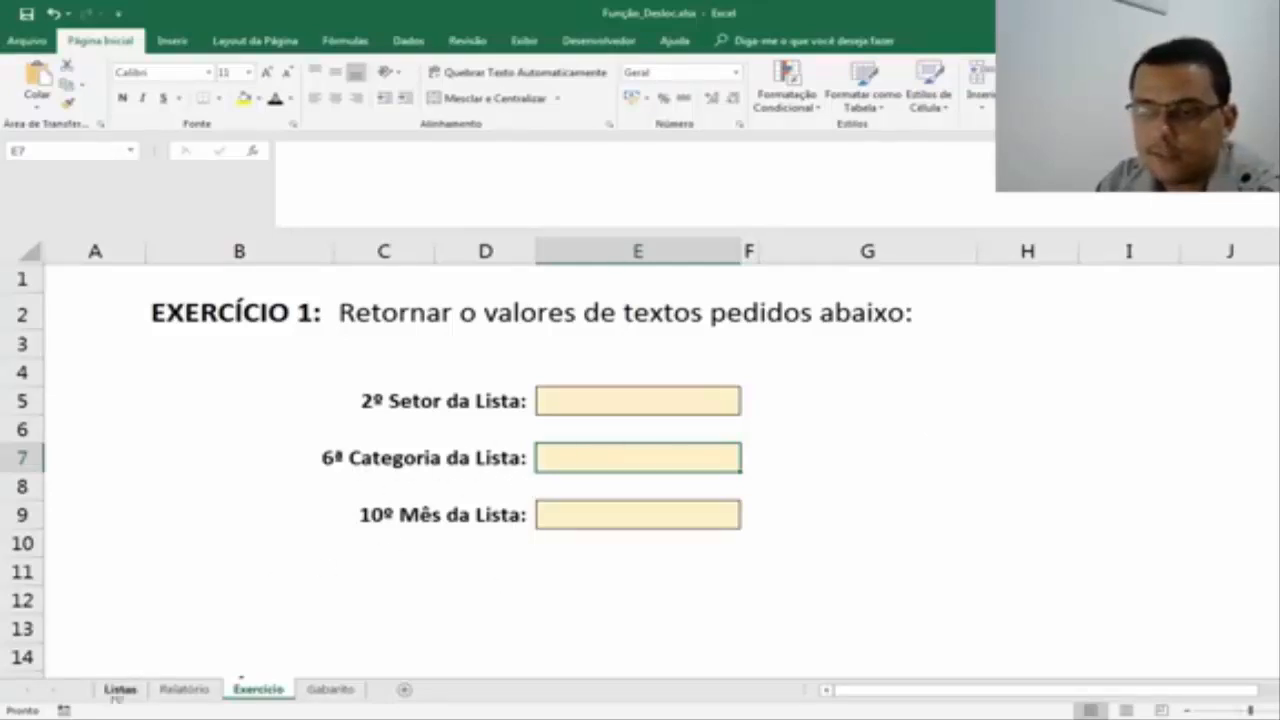
pyautogui.click(119, 690)
pyautogui.moveTo(405, 284); pyautogui.dragTo(397, 420)
pyautogui.click(258, 689)
pyautogui.click(637, 509)
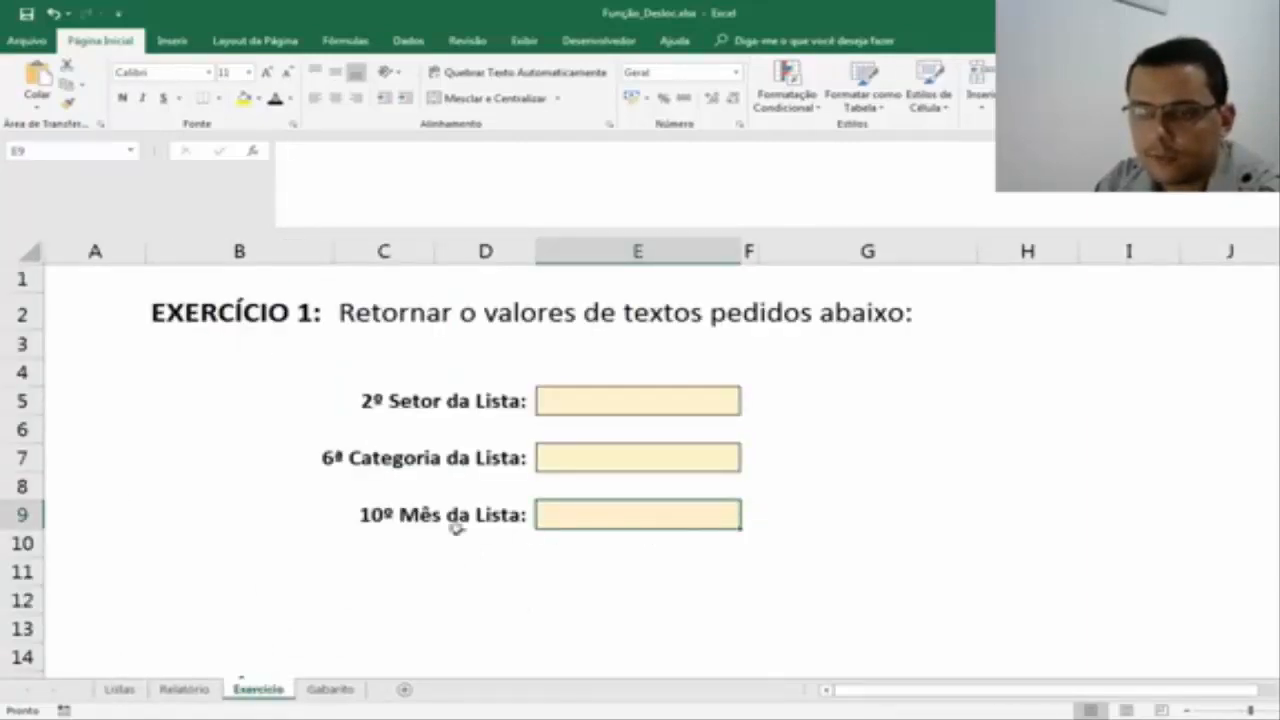
pyautogui.click(112, 691)
pyautogui.moveTo(656, 281); pyautogui.dragTo(643, 509)
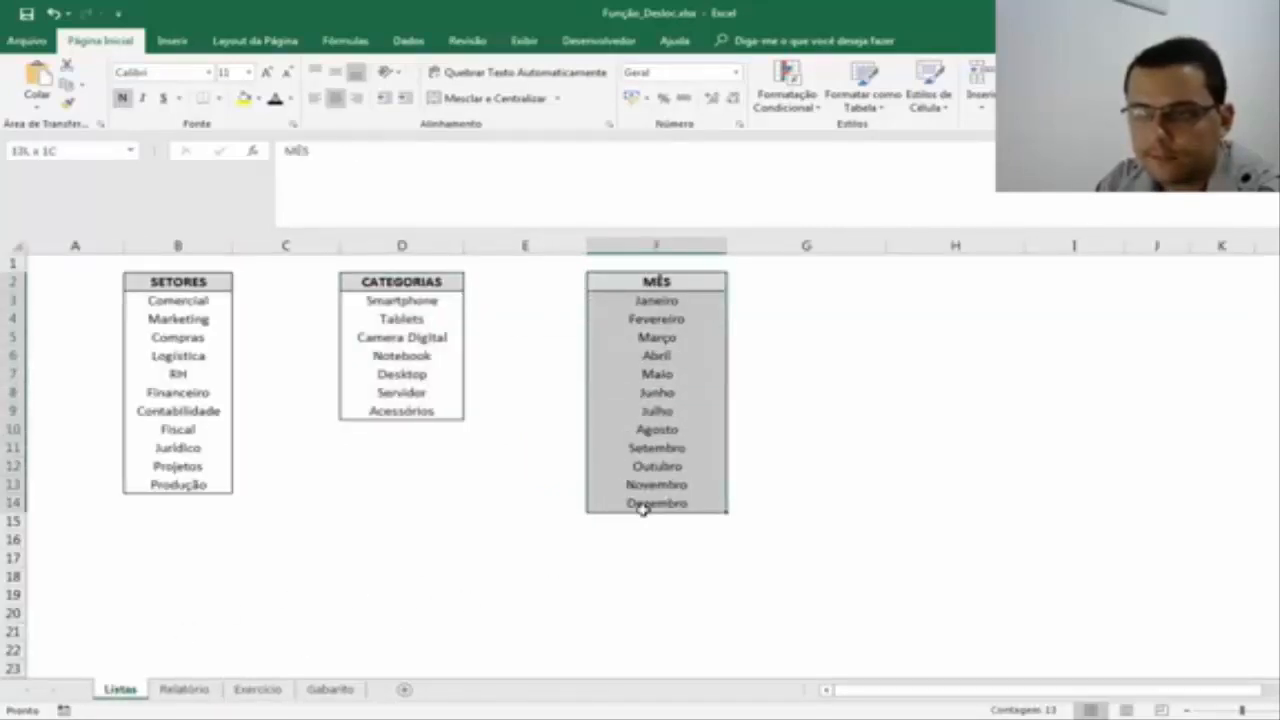
# In cell E5 of the Exercício sheet, start a DESLOC formula with Listas!B2 as its reference argument, followed by a semicolon.
pyautogui.click(262, 690)
pyautogui.click(698, 392)
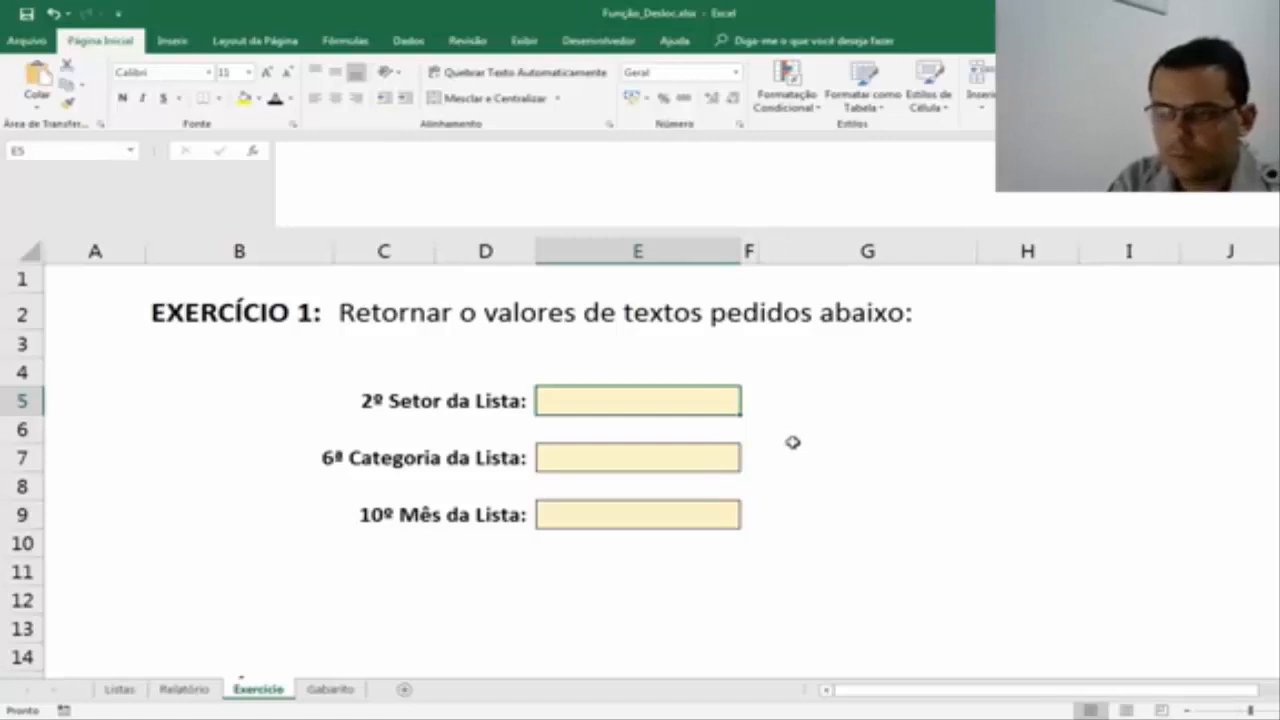
pyautogui.write('=desloc(')
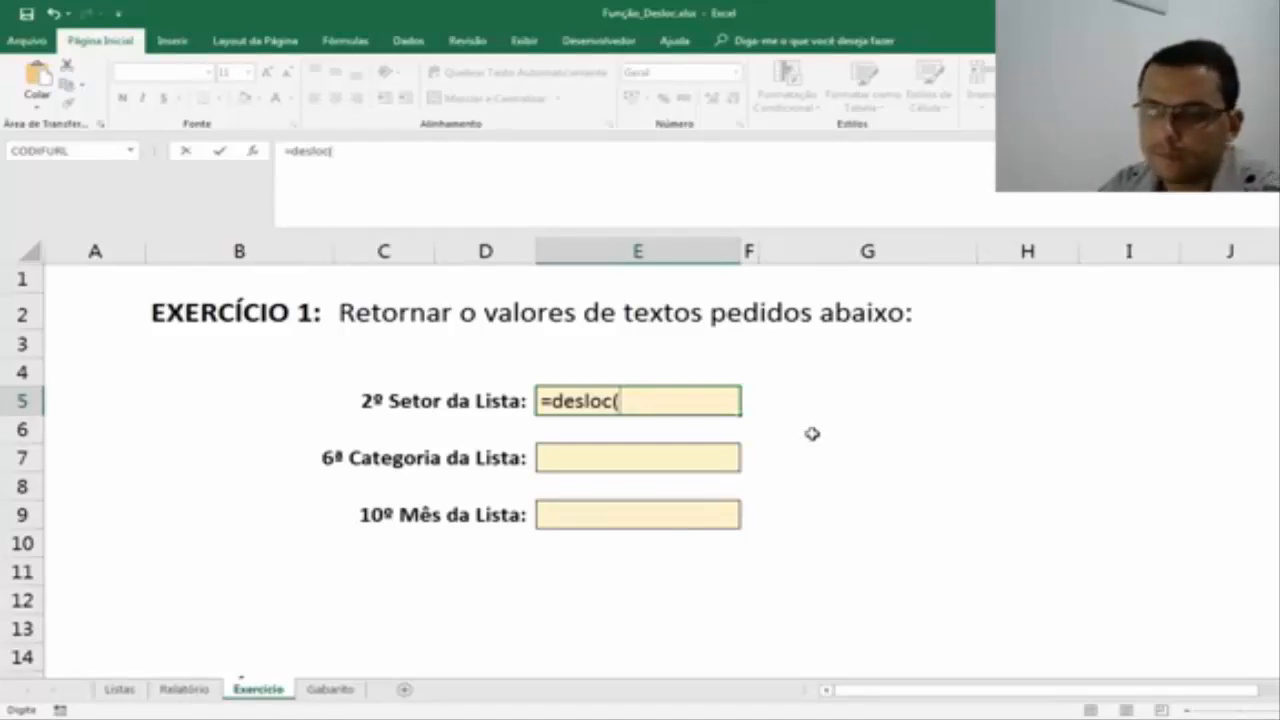
pyautogui.click(119, 689)
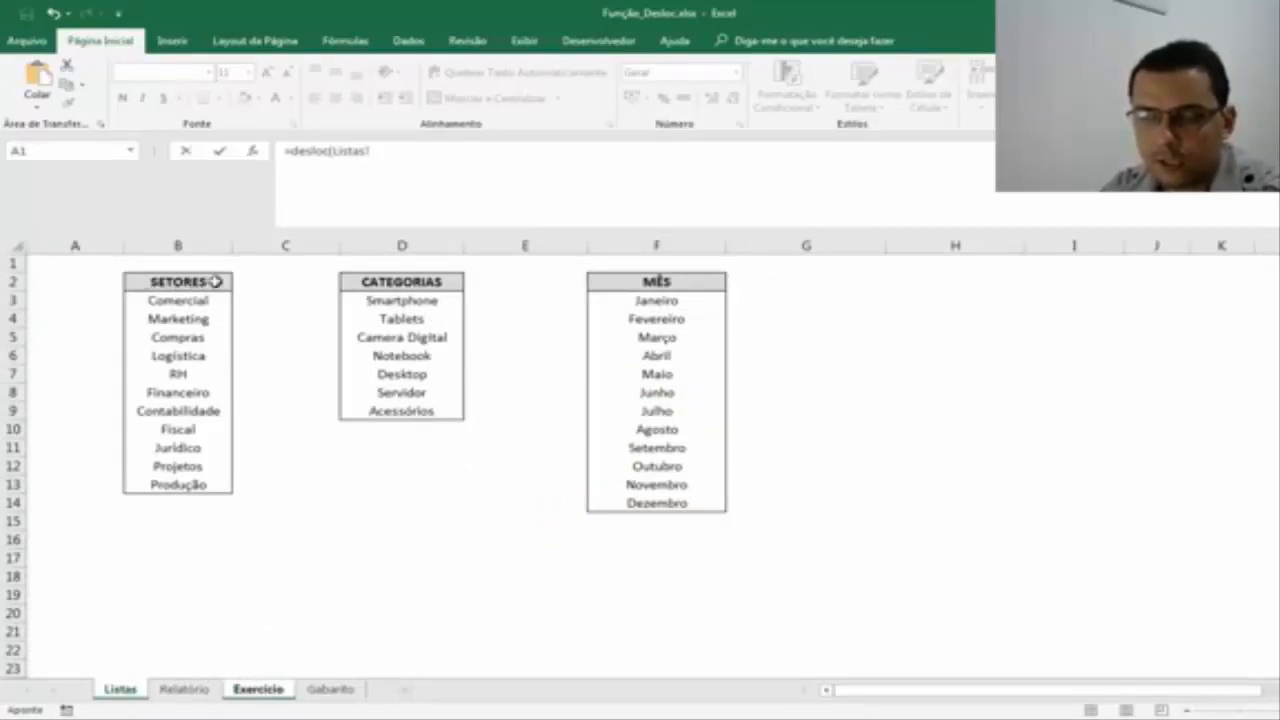
pyautogui.click(215, 282)
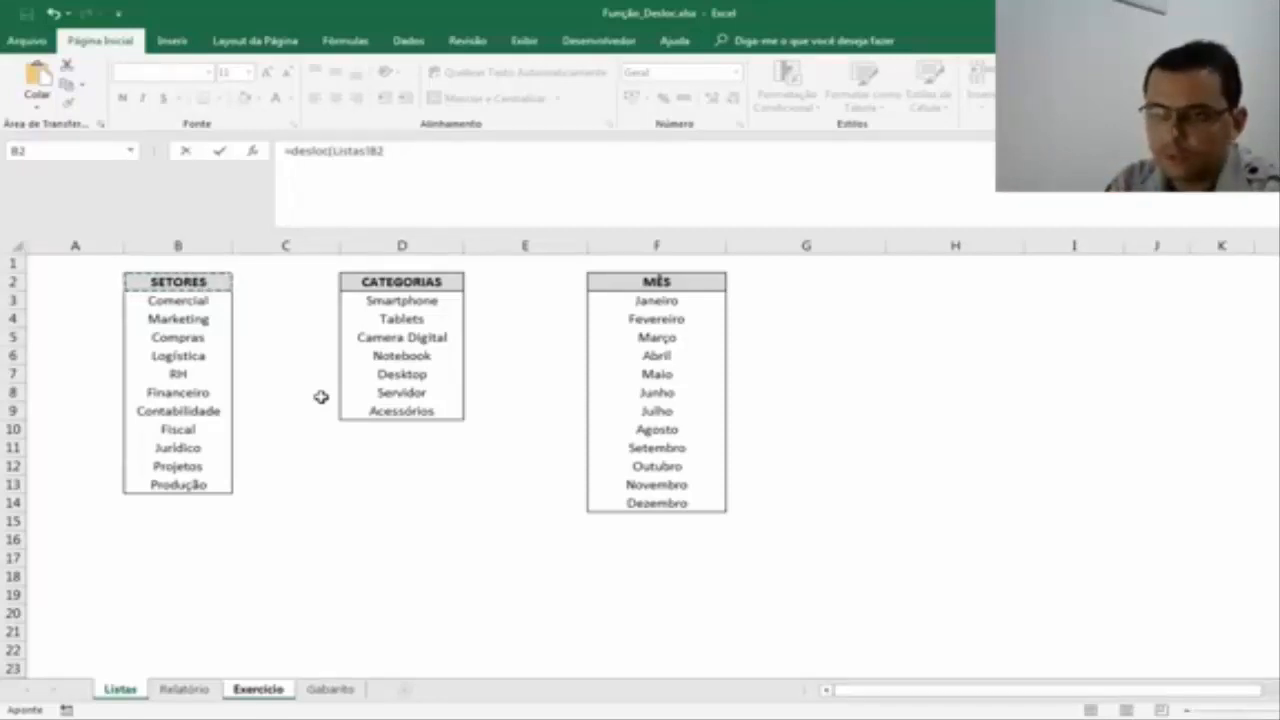
pyautogui.write(';')
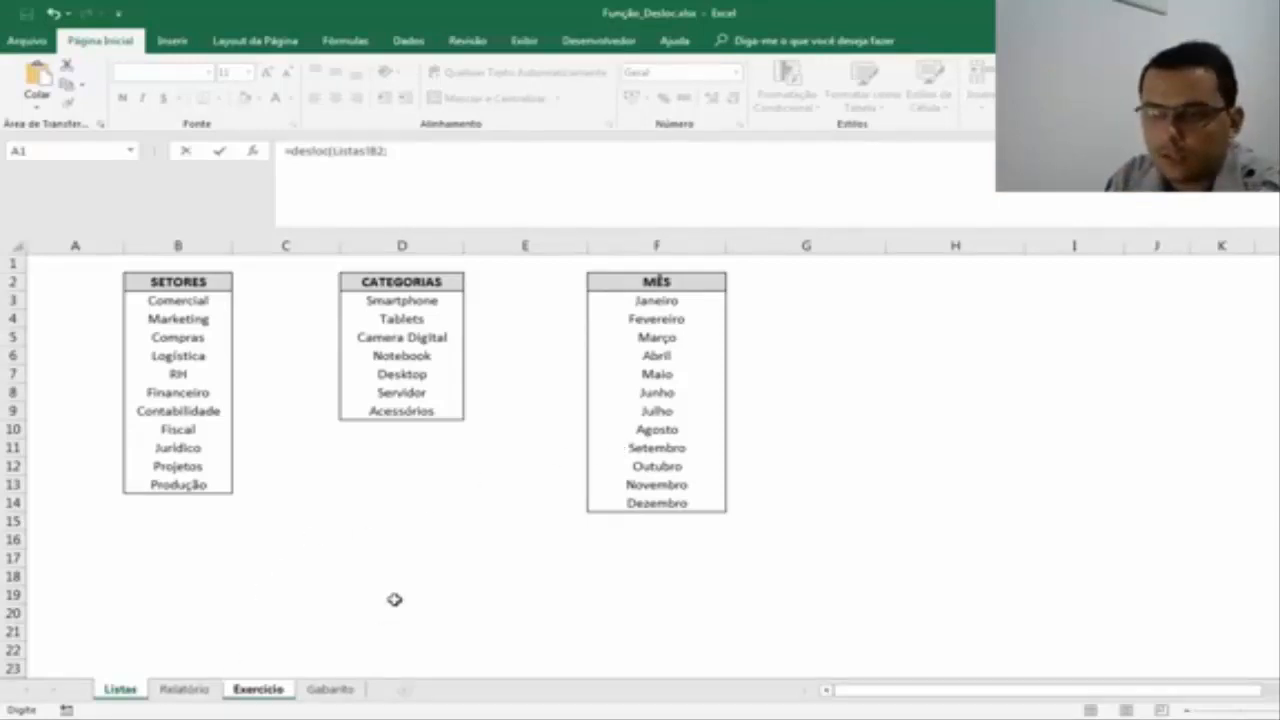
# Return to the Exercício sheet and remove the Exercício! sheet reference, leaving the formula as =desloc(Listas!B2;.
pyautogui.click(244, 688)
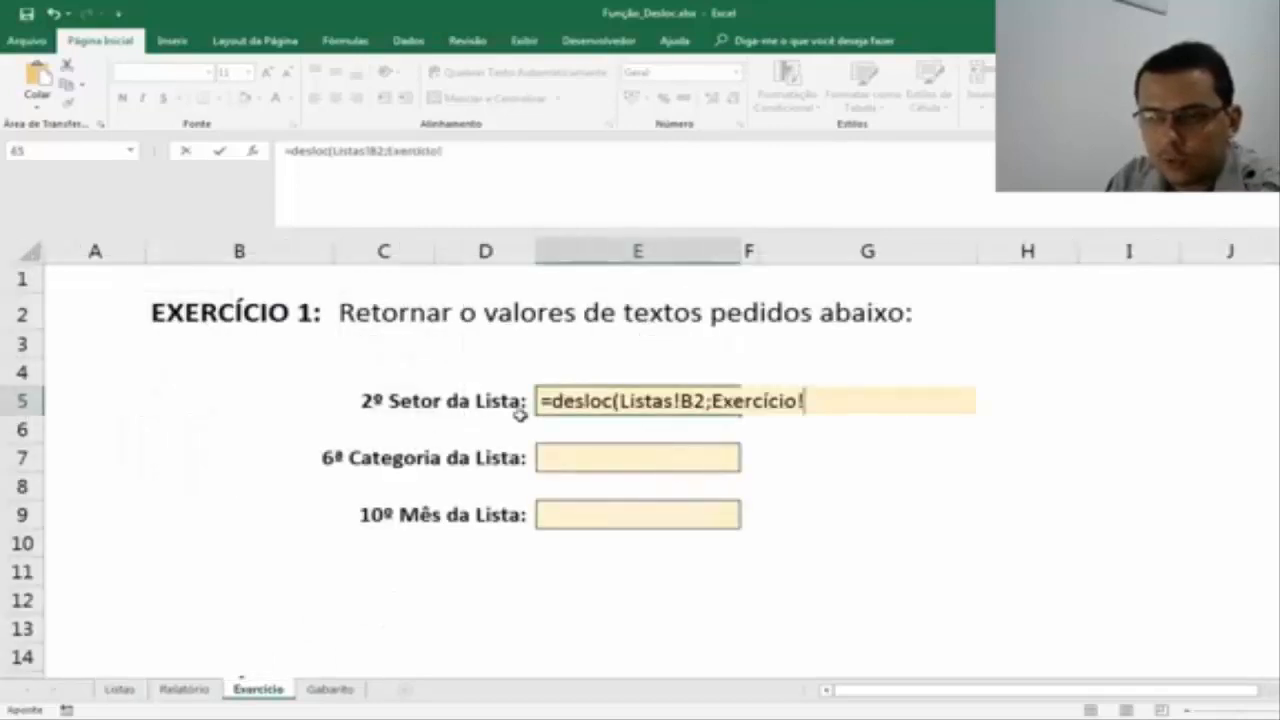
pyautogui.press('BackSpace')
pyautogui.press('BackSpace')
pyautogui.press('BackSpace')
pyautogui.press('BackSpace')
pyautogui.press('BackSpace')
pyautogui.press('BackSpace')
pyautogui.press('BackSpace')
pyautogui.press('BackSpace')
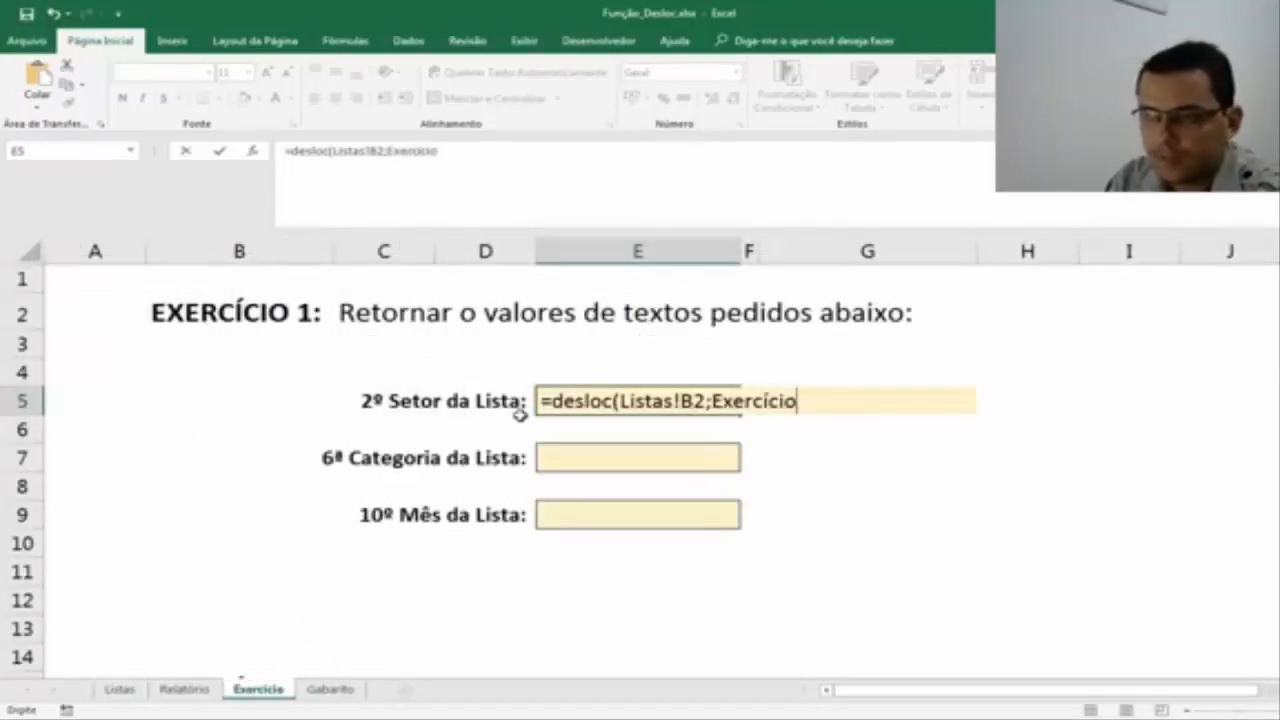
pyautogui.press('BackSpace')
pyautogui.press('BackSpace')
pyautogui.press('BackSpace')
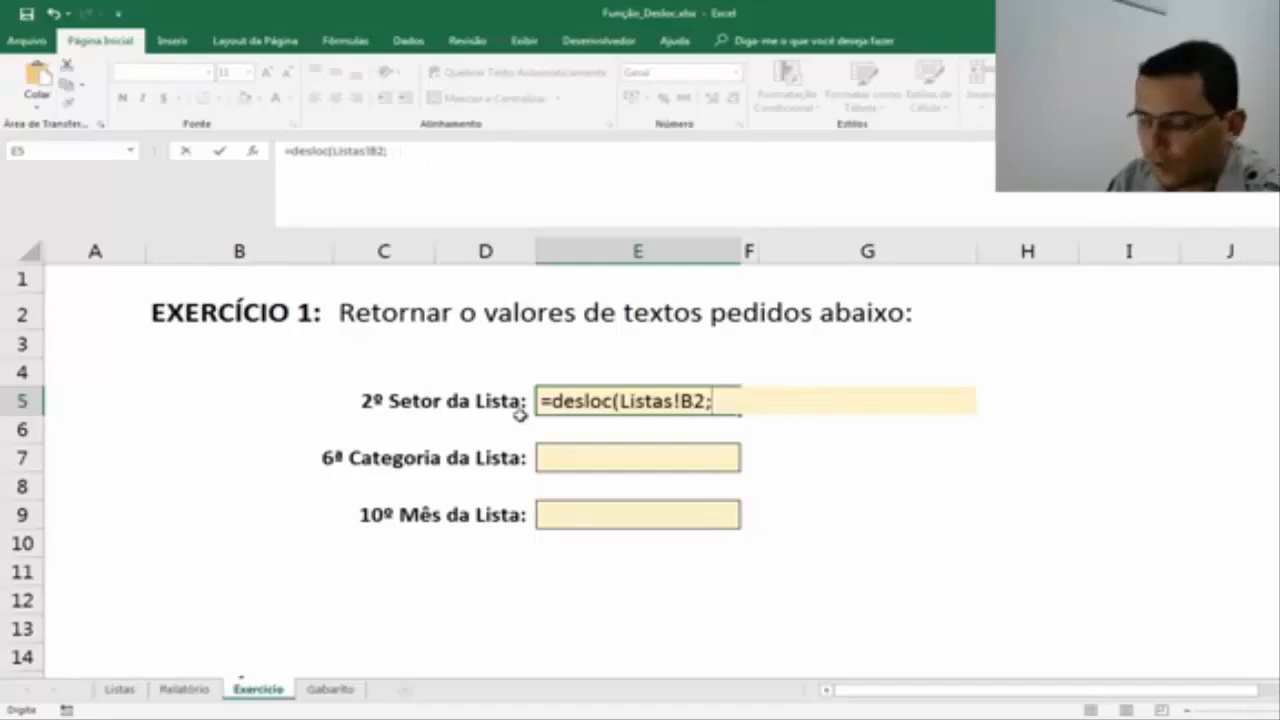
# Complete the E5 formula as =desloc(Listas!B2;2;0) and check its result against the second entry in the SETORES list.
pyautogui.write(';2')
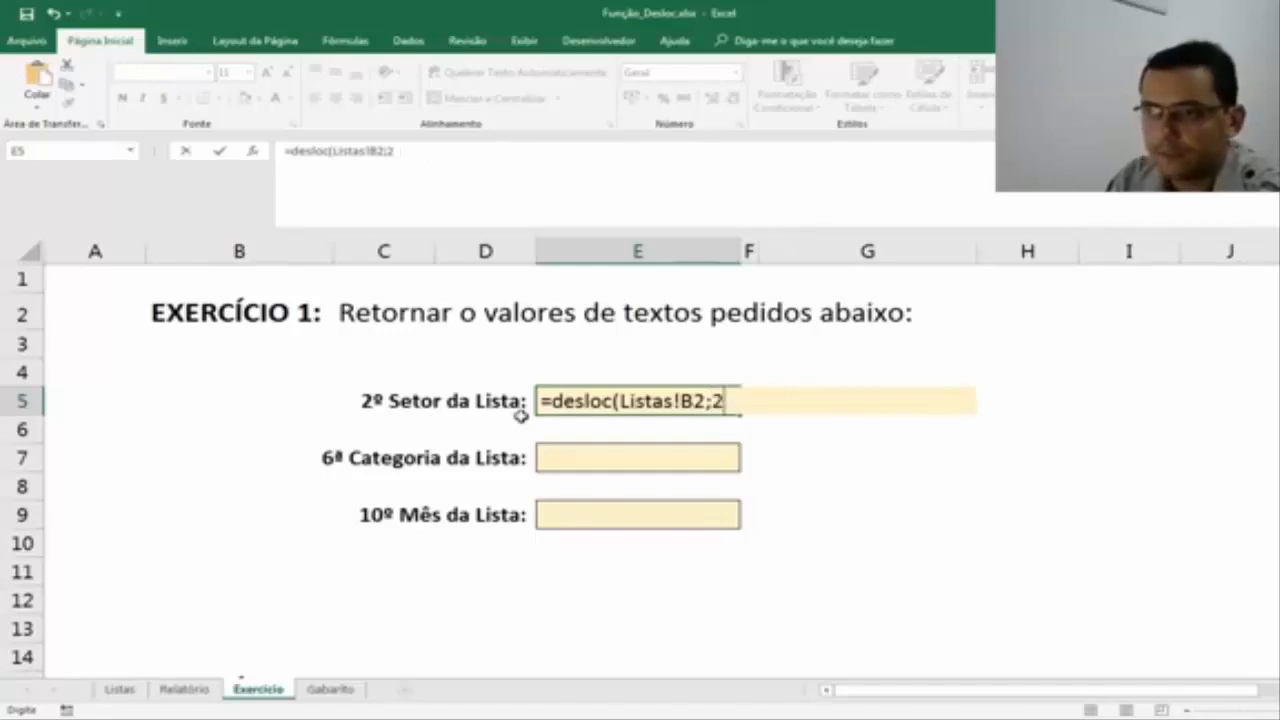
pyautogui.write(';')
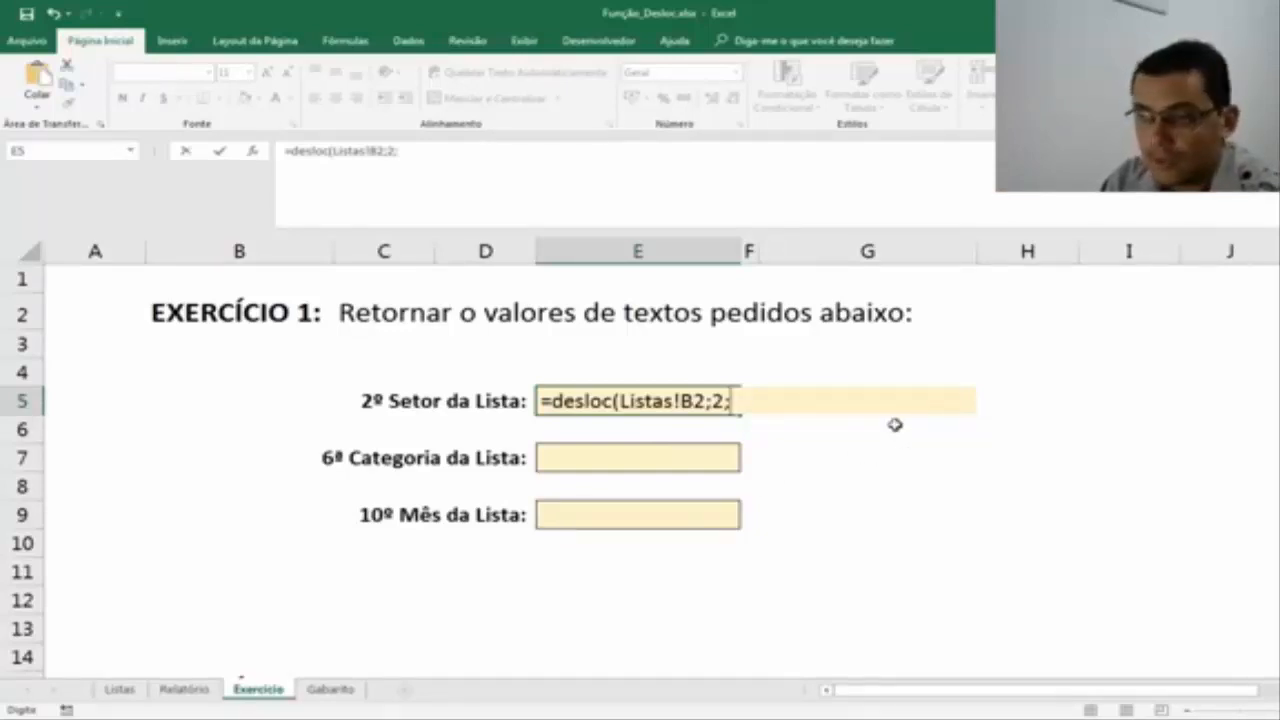
pyautogui.write('0')
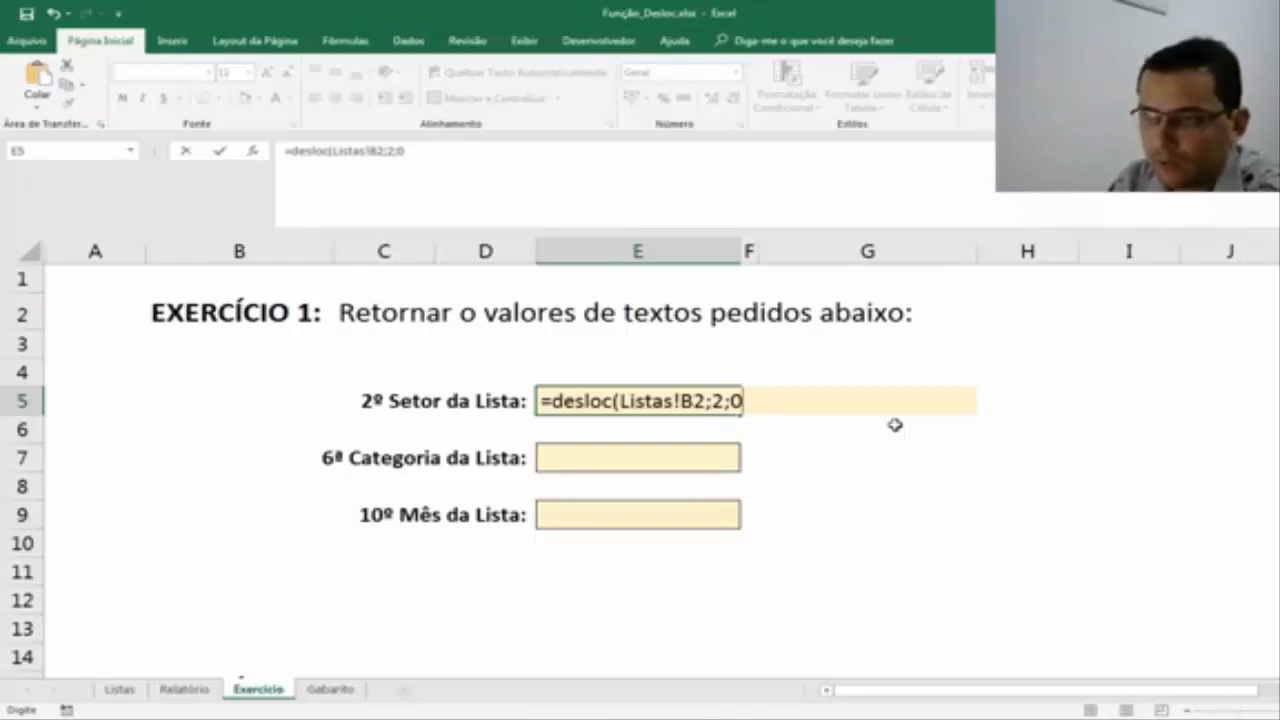
pyautogui.write(')')
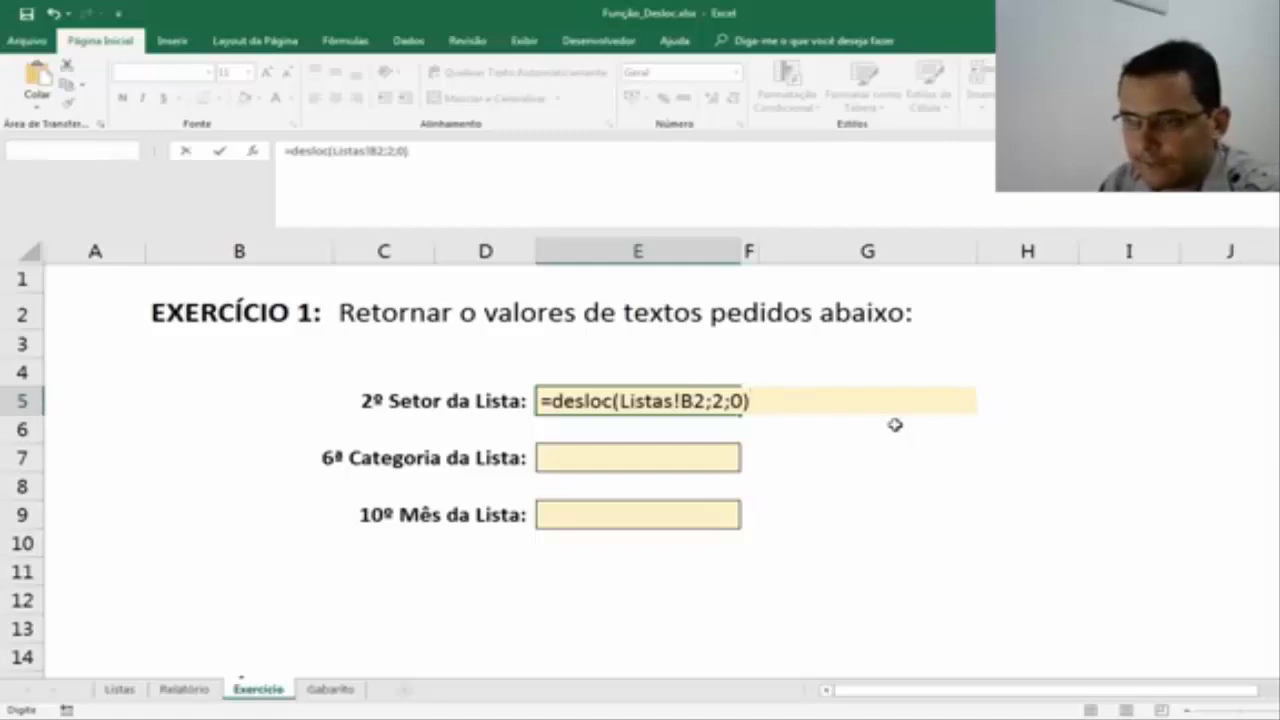
pyautogui.press('Return')
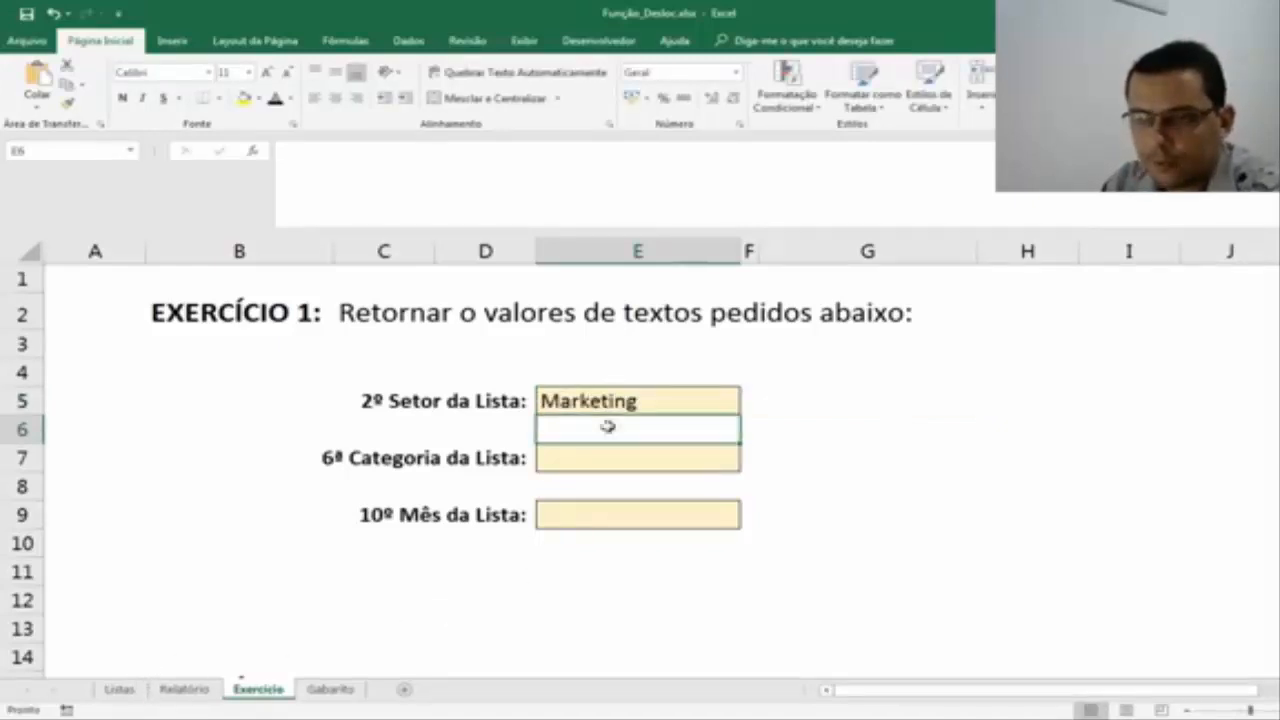
pyautogui.click(128, 690)
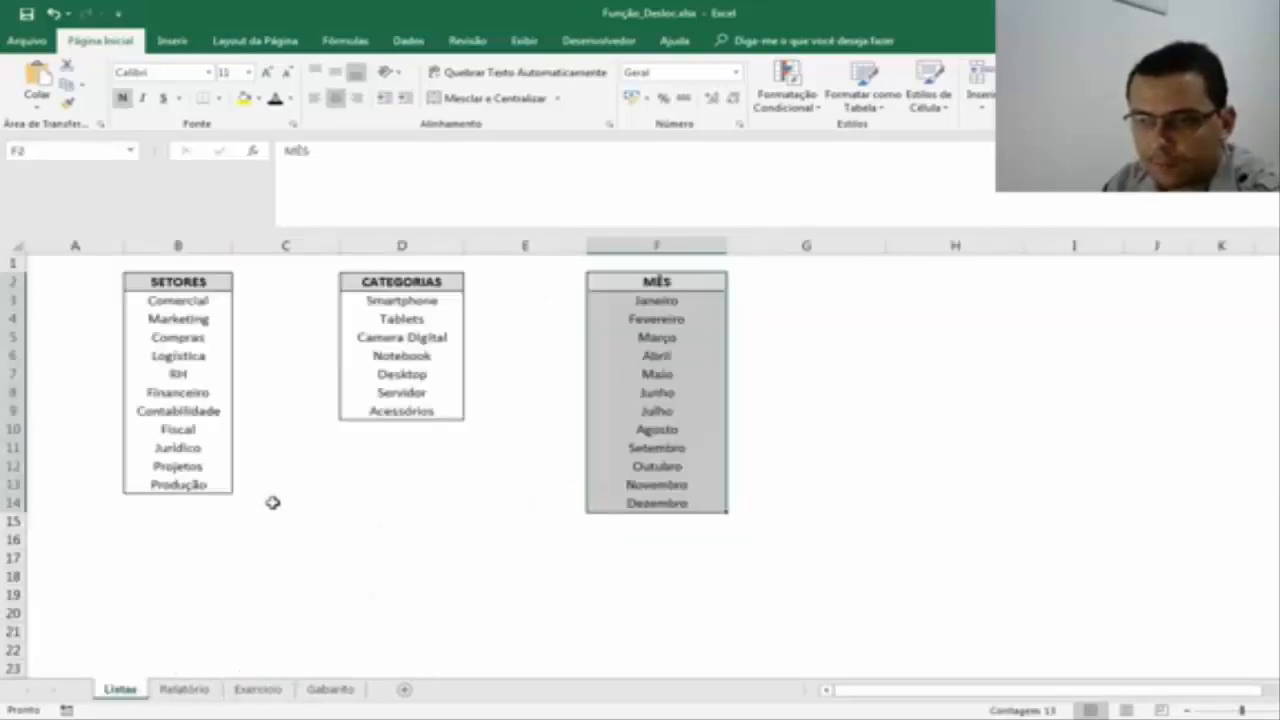
pyautogui.click(150, 320)
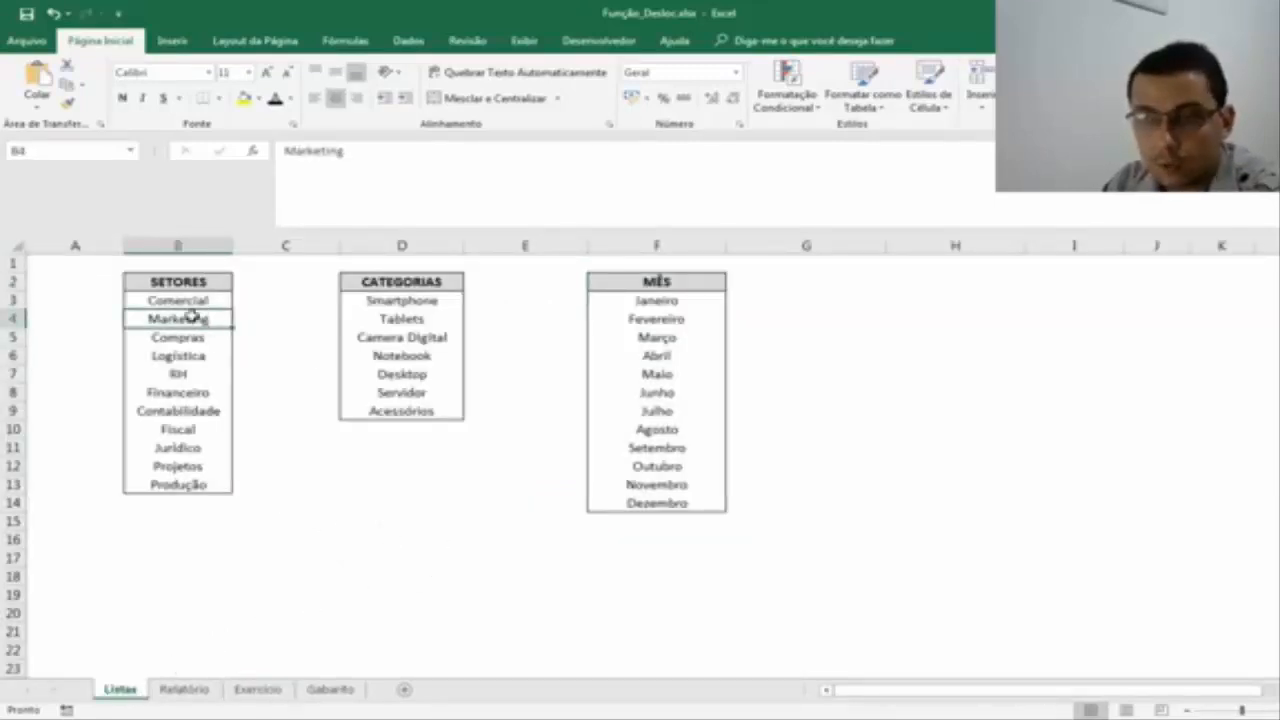
pyautogui.click(257, 689)
# In cell E7 of the Exercício sheet, enter =desloc(Listas!D2;6;0) to return the sixth category.
pyautogui.click(742, 455)
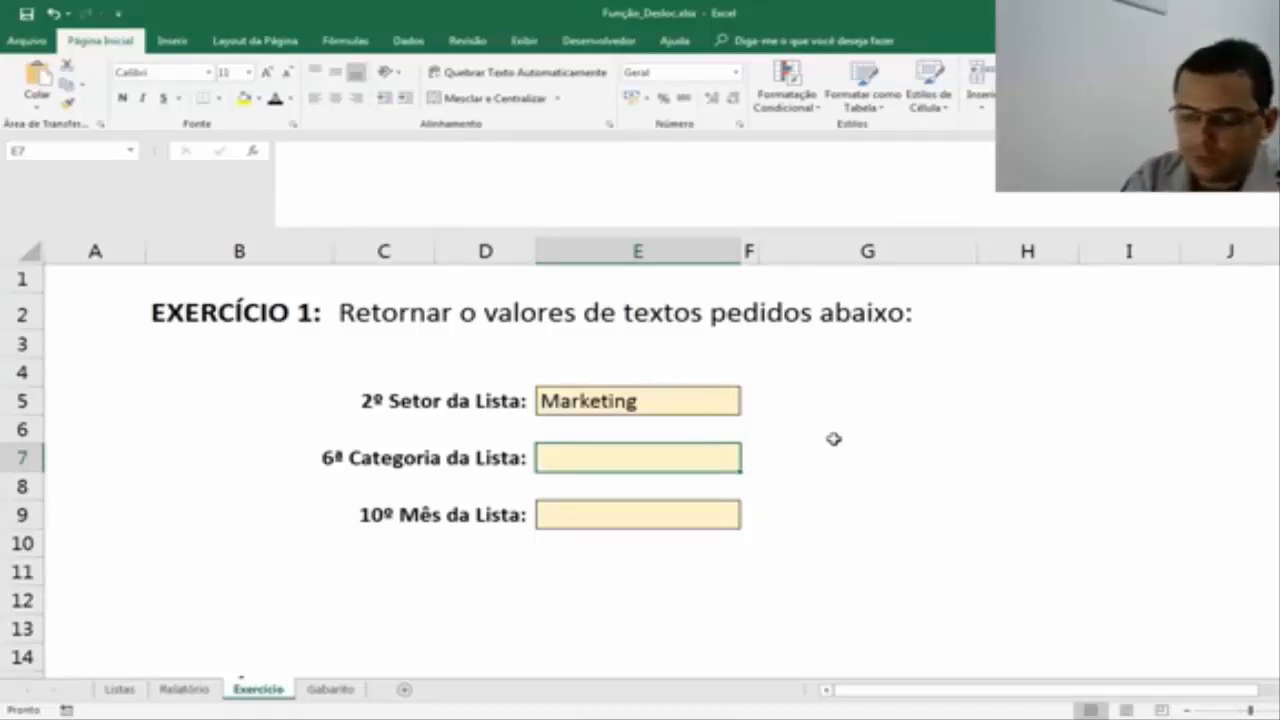
pyautogui.write('=des')
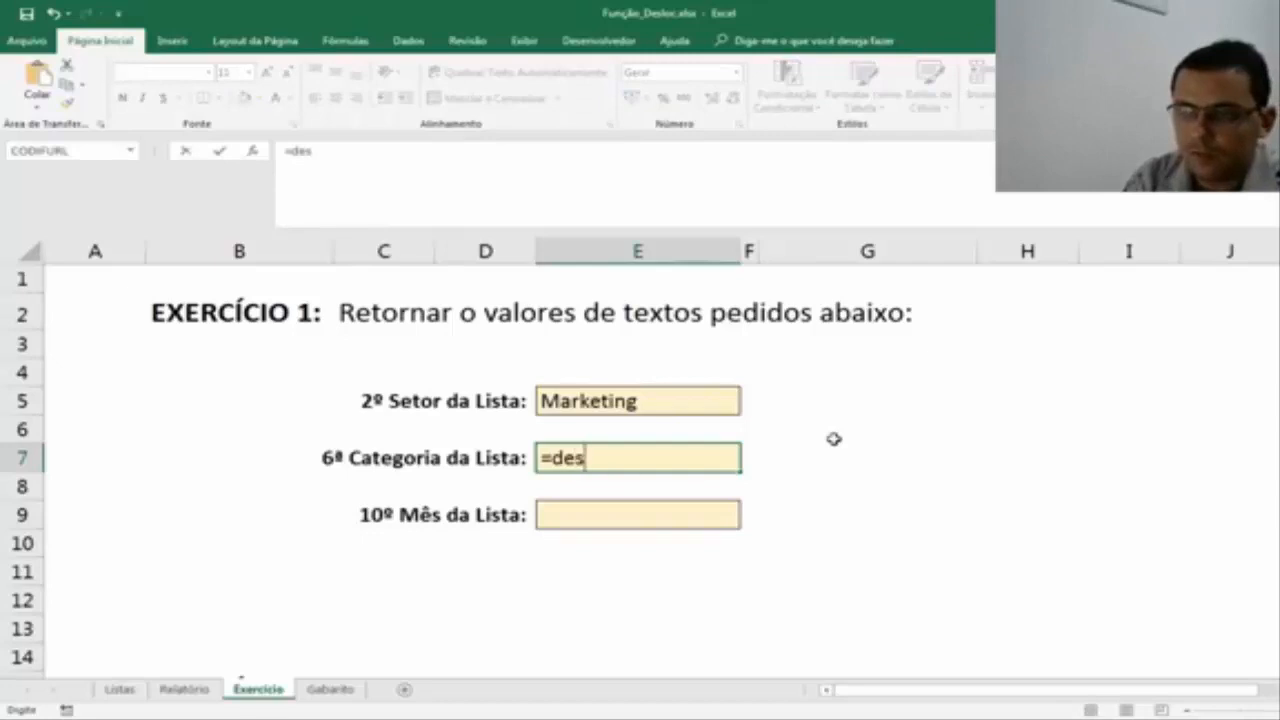
pyautogui.write('loc(')
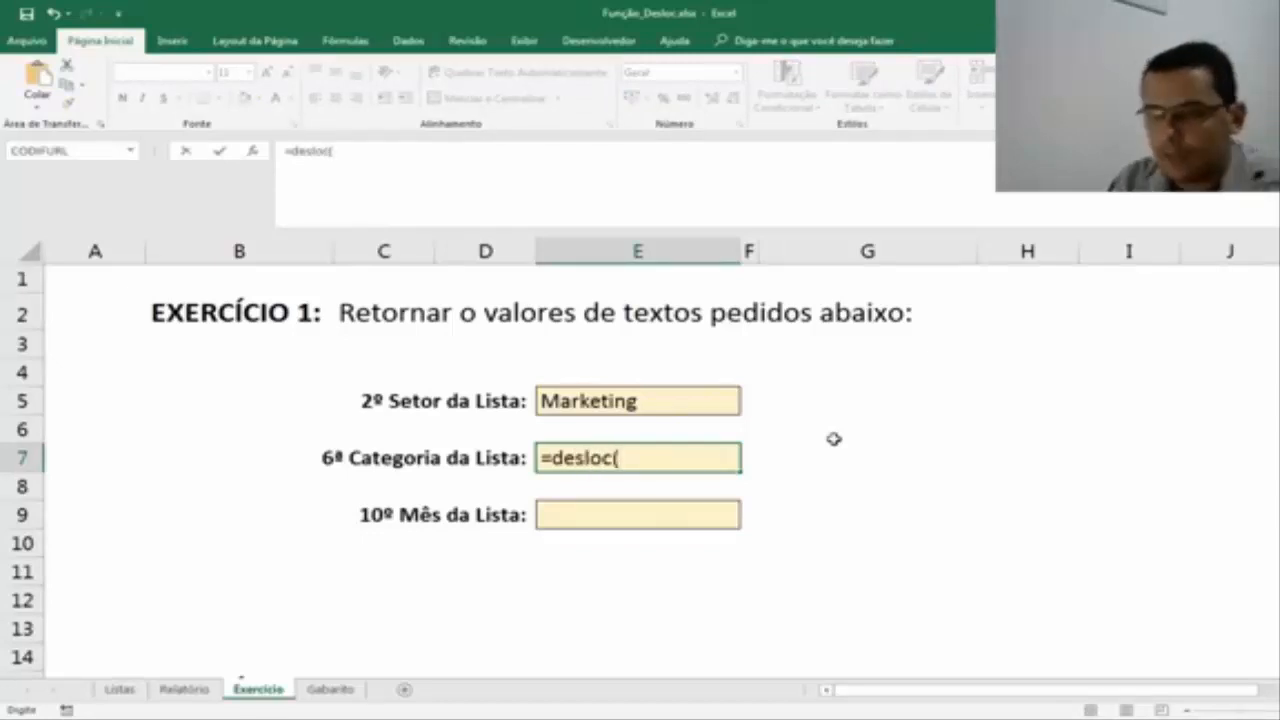
pyautogui.click(120, 690)
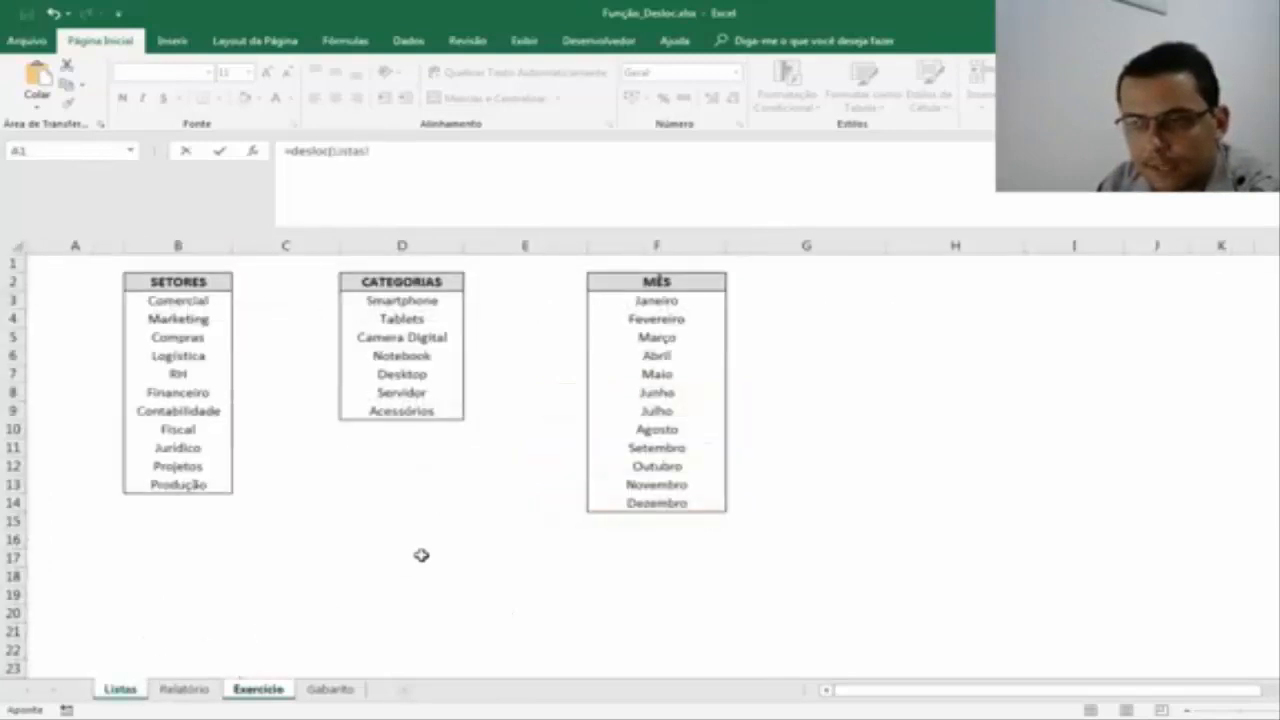
pyautogui.click(427, 279)
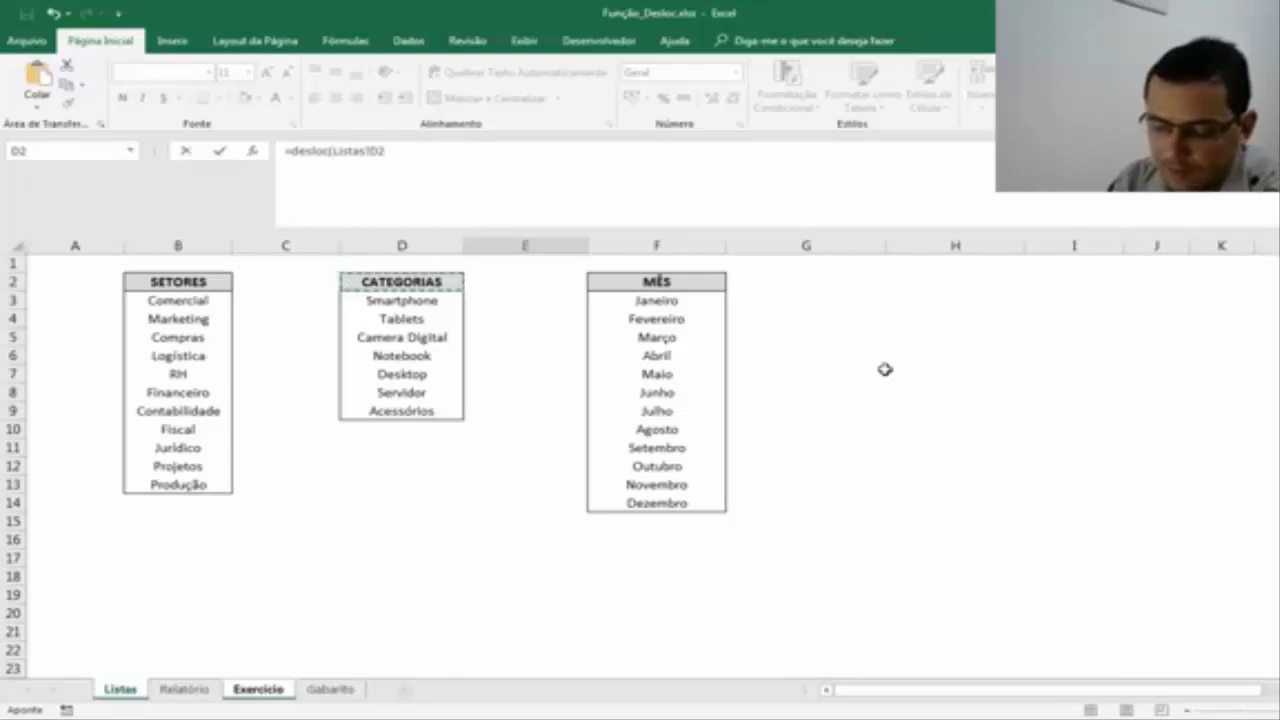
pyautogui.write(')')
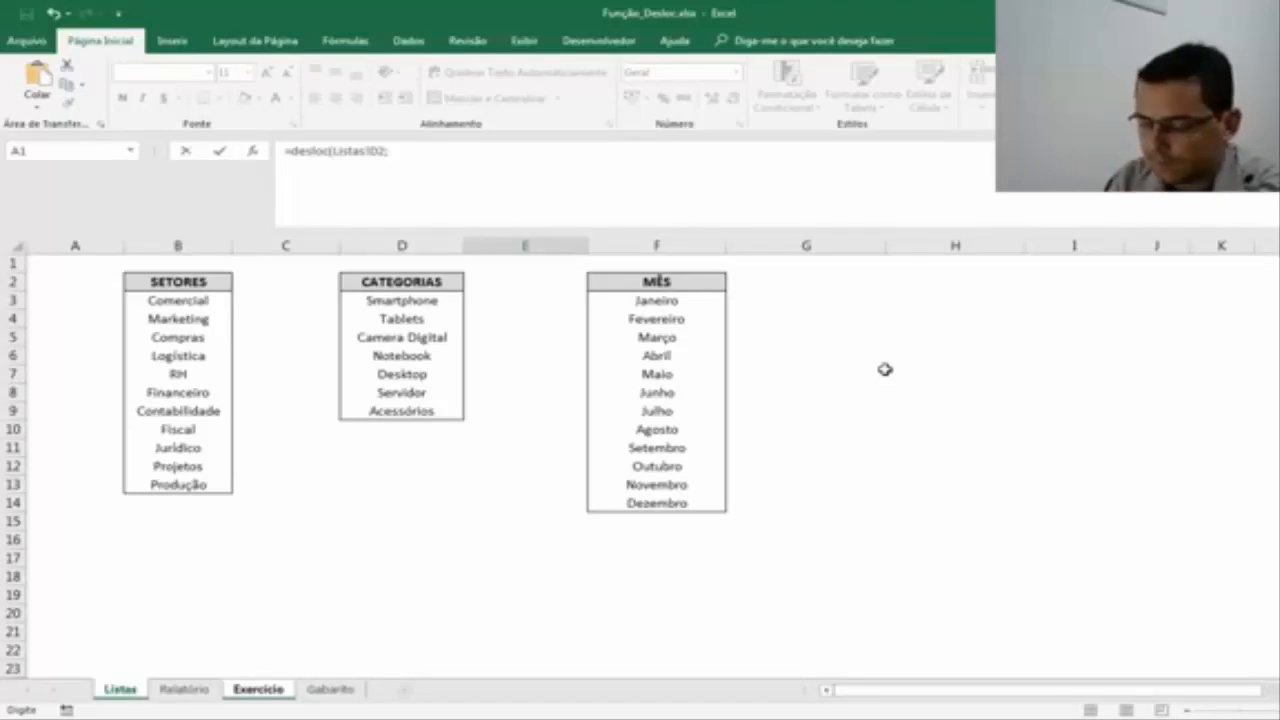
pyautogui.write('6')
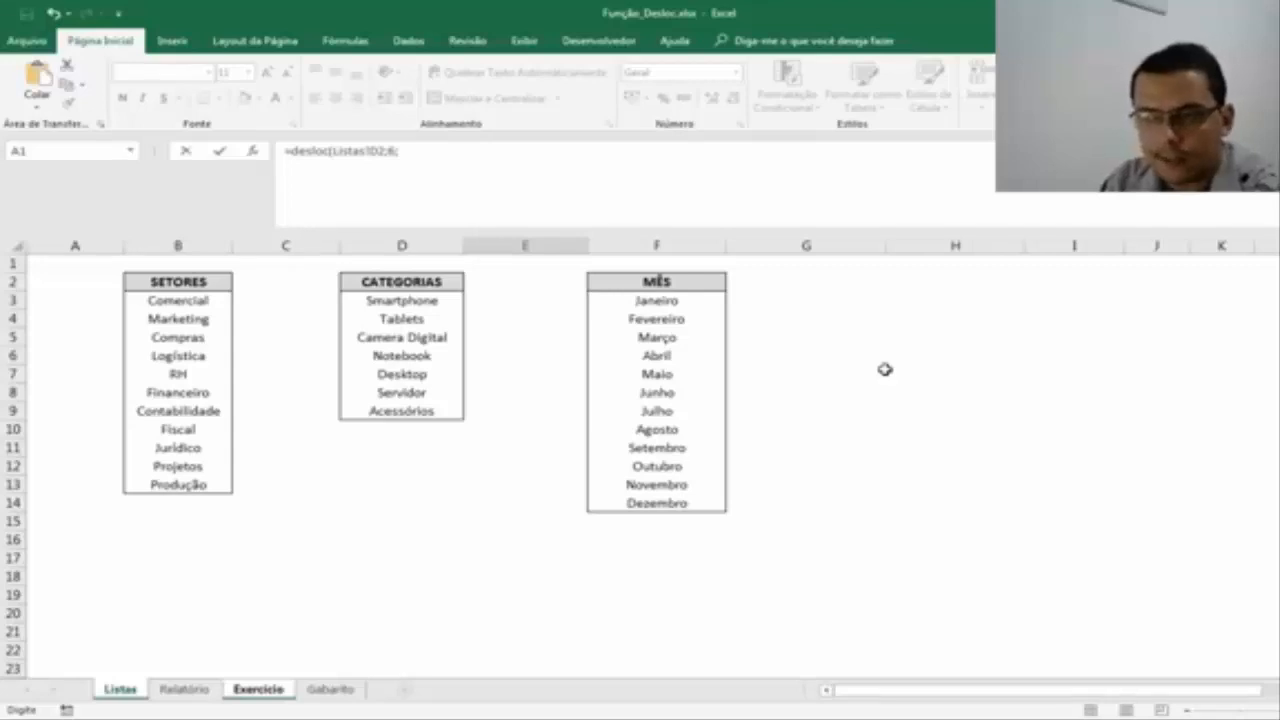
pyautogui.write(';0')
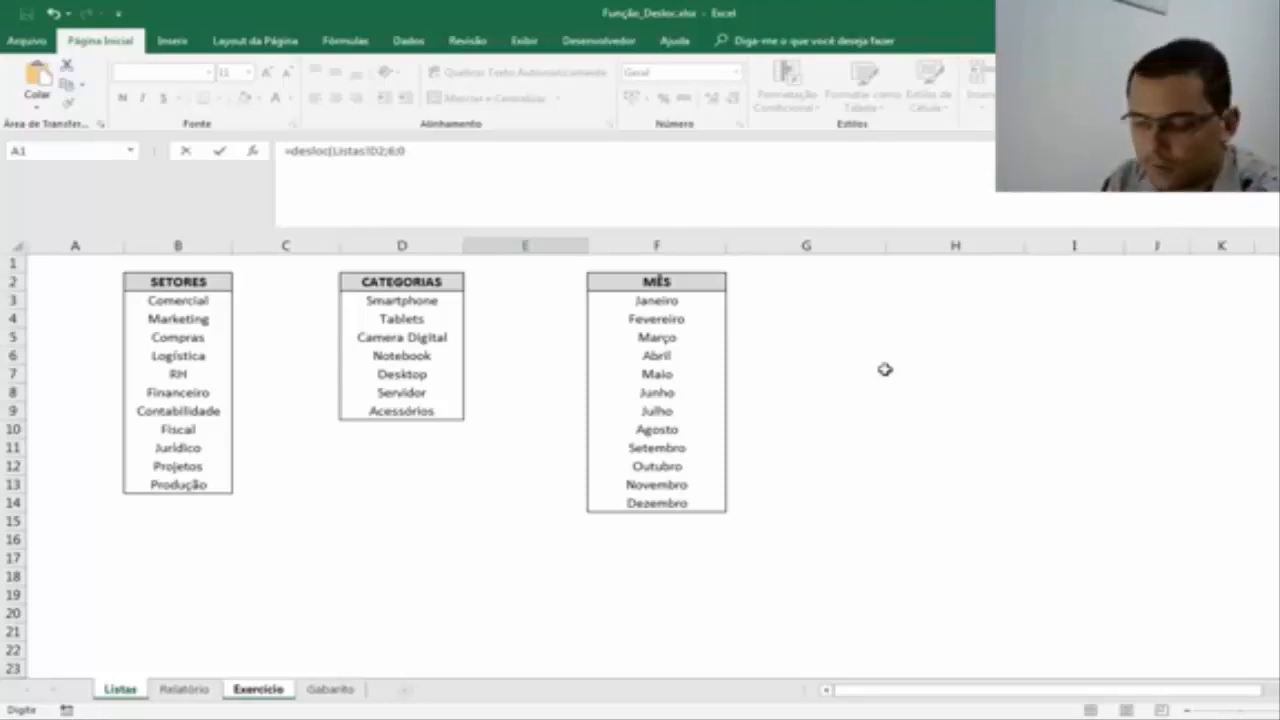
pyautogui.press('Return')
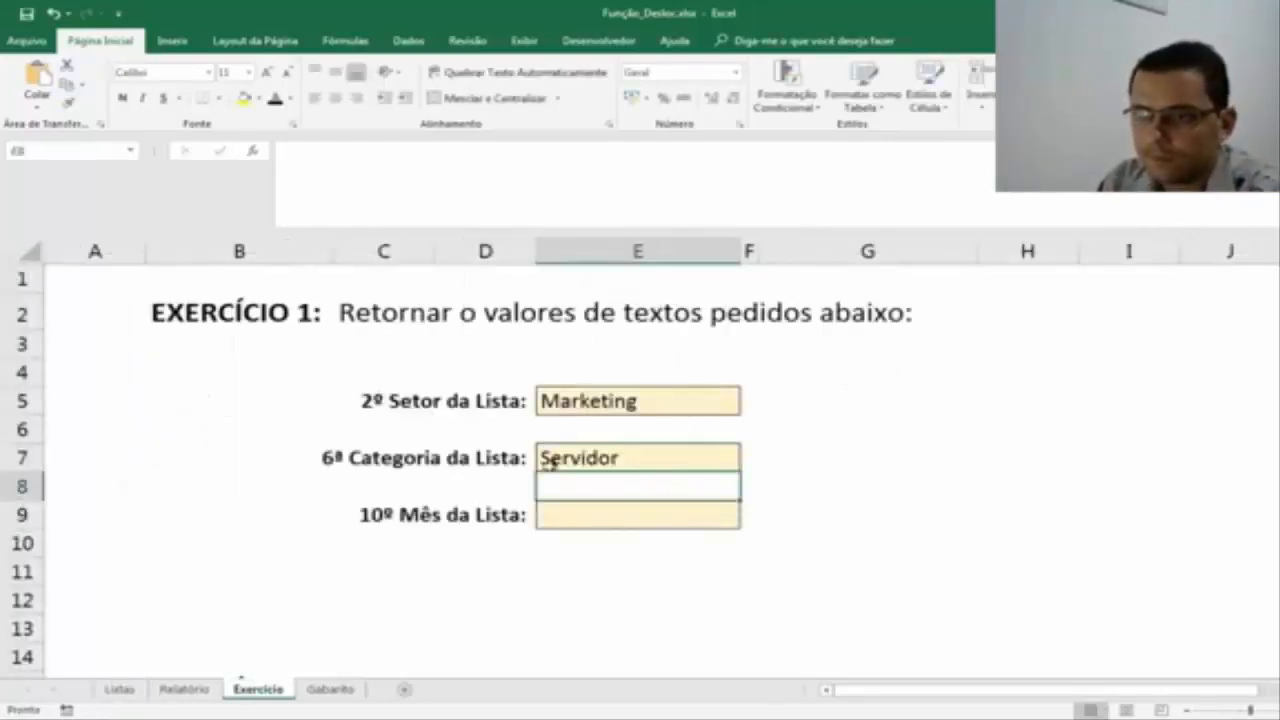
# Verify the E7 result by counting down the CATEGORIAS list to its sixth entry, and review the cell's DESLOC arguments.
pyautogui.click(611, 460)
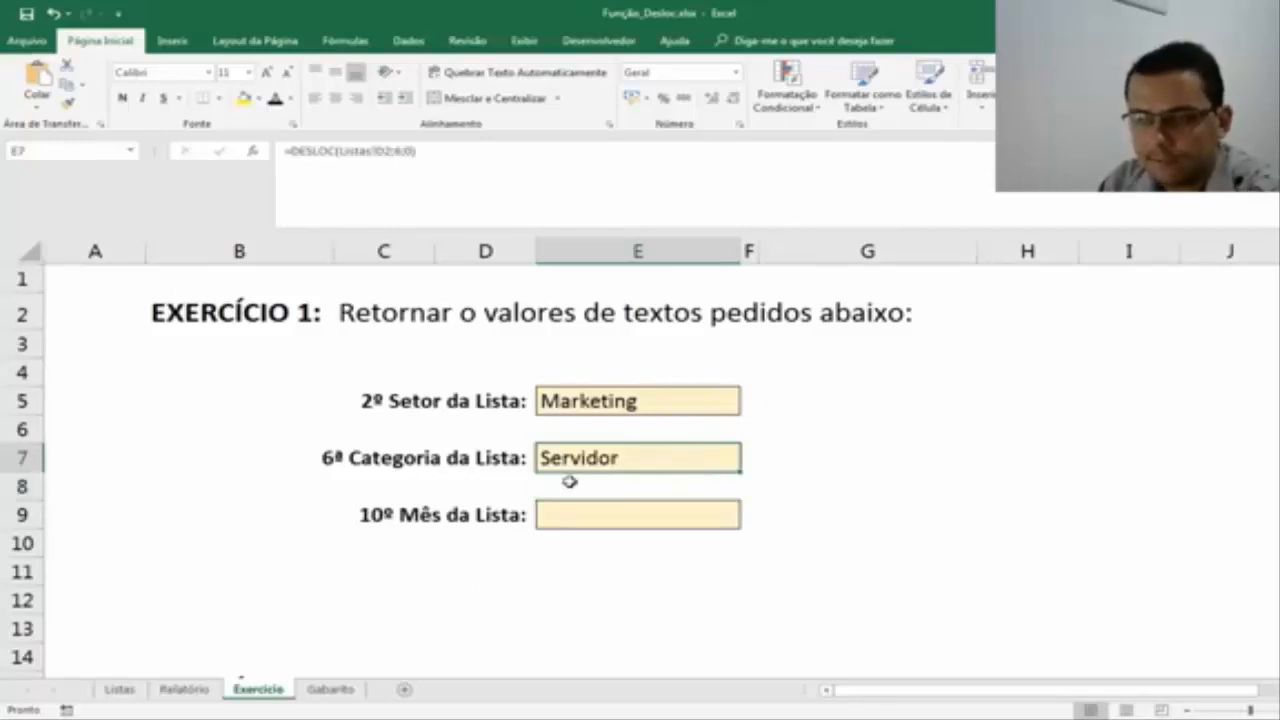
pyautogui.click(120, 690)
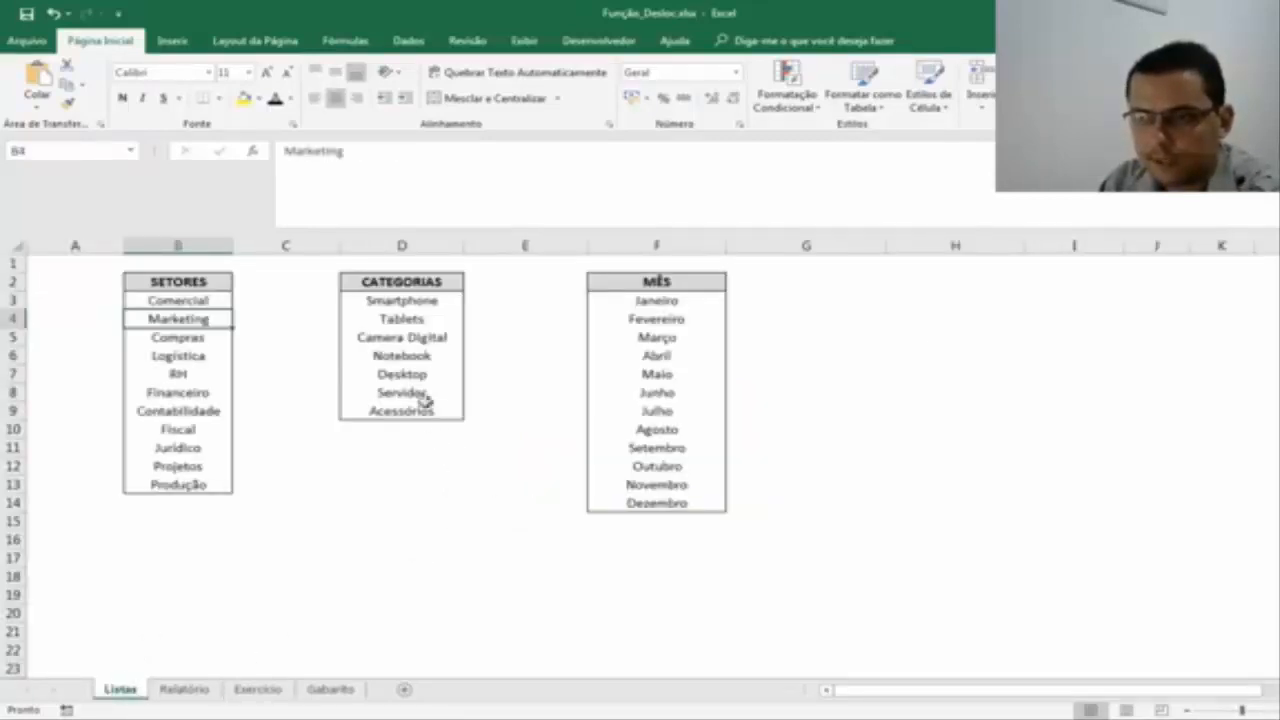
pyautogui.click(423, 298)
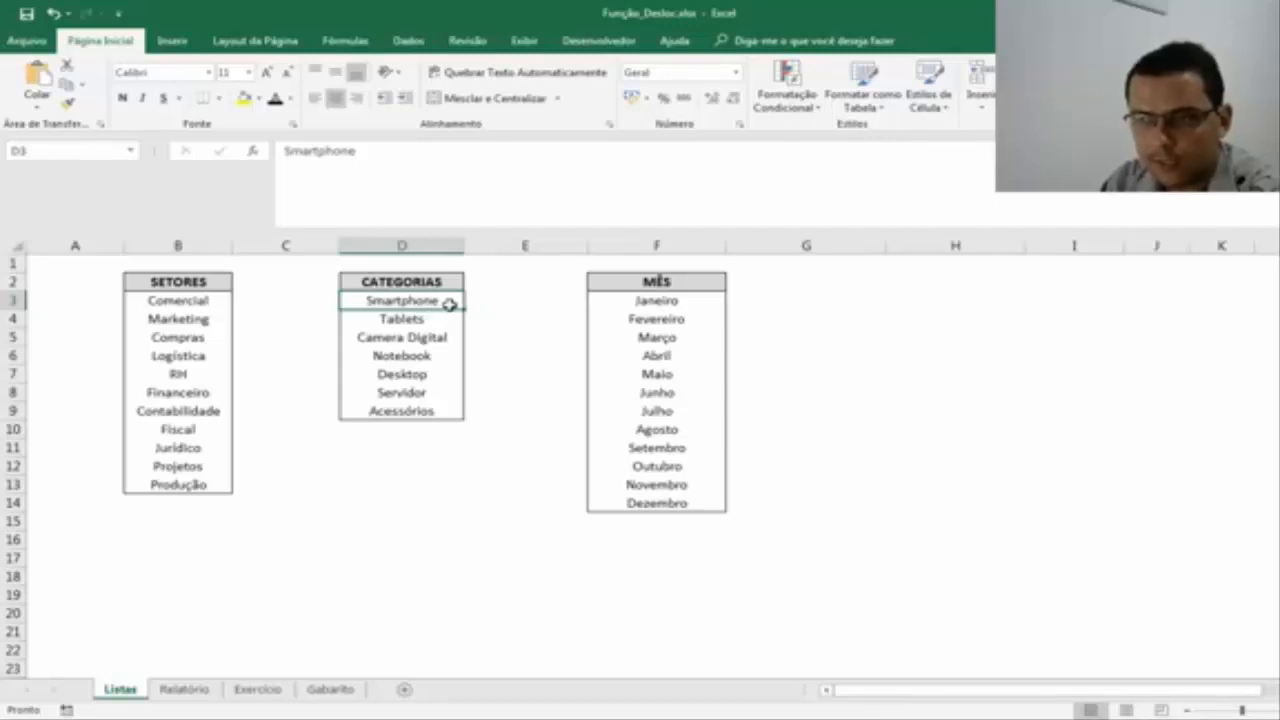
pyautogui.press('Down')
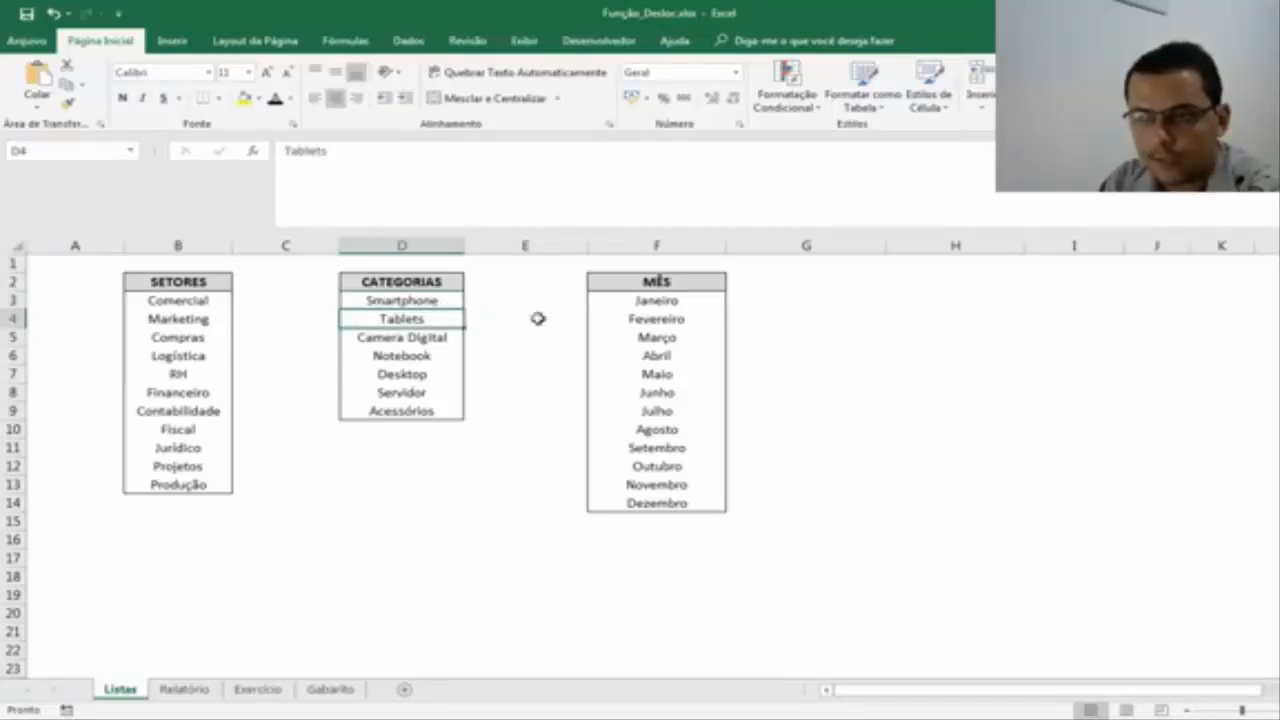
pyautogui.press('Down')
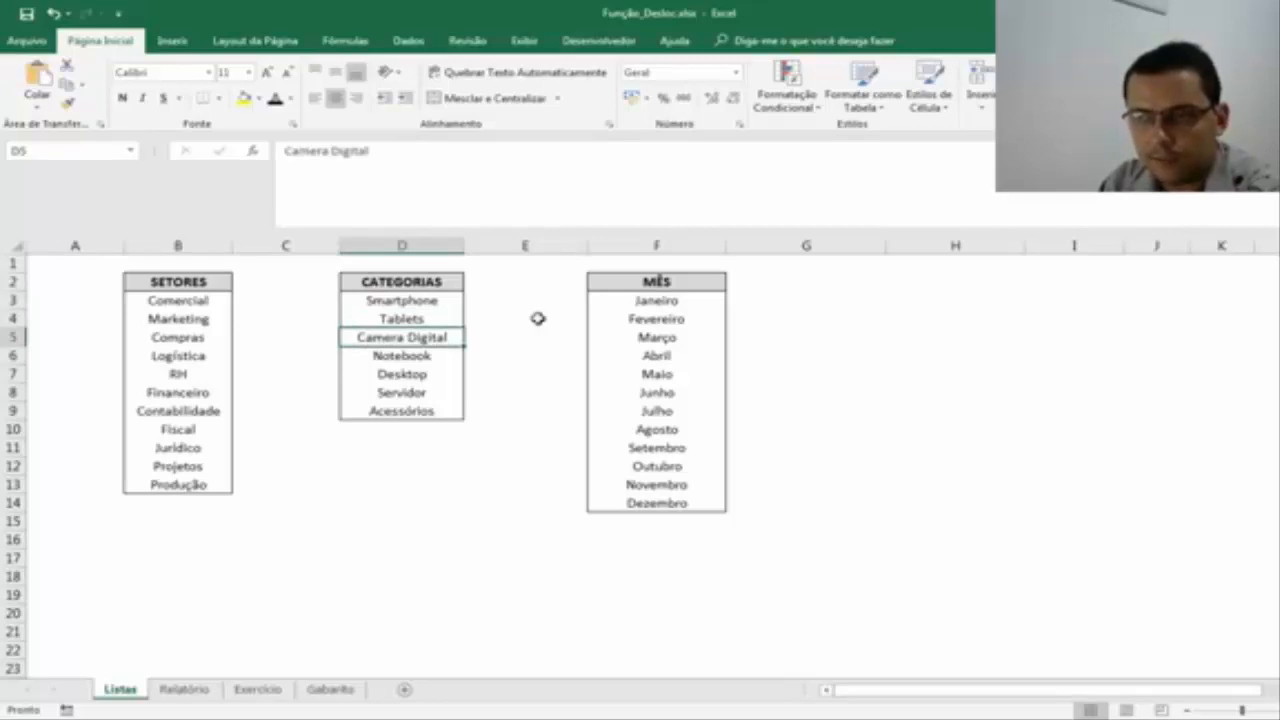
pyautogui.press('Down')
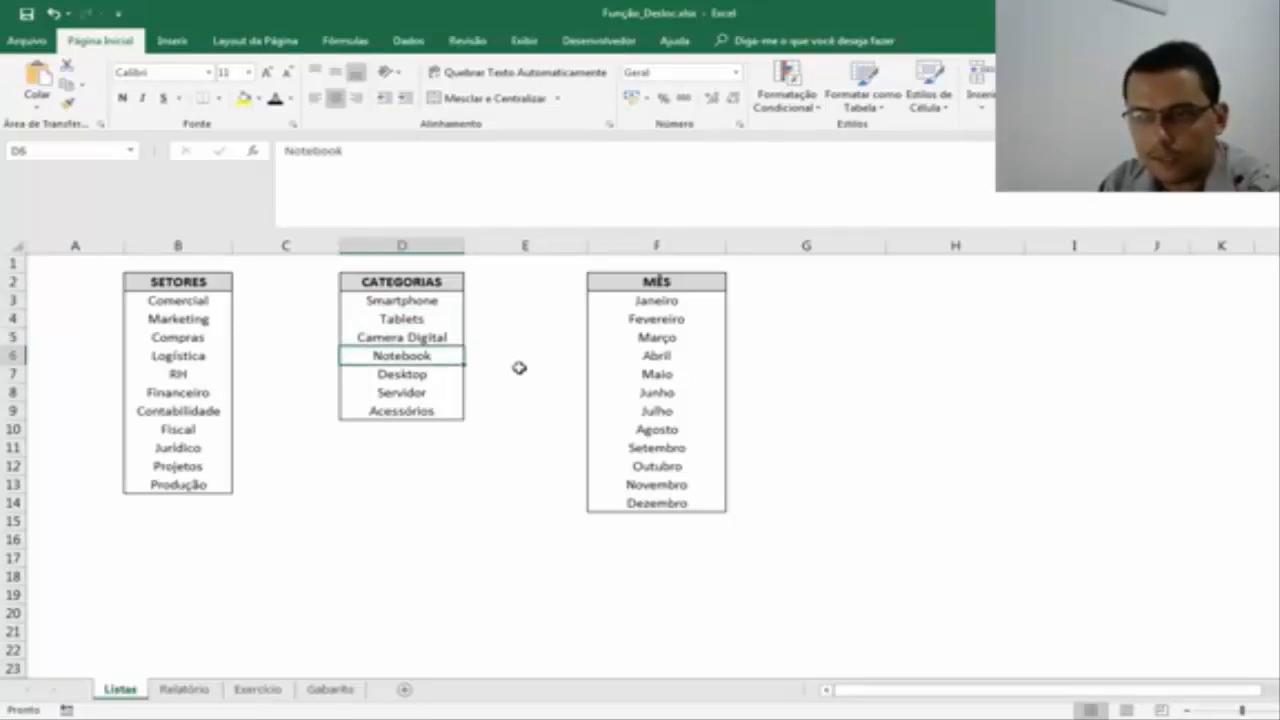
pyautogui.press('Down')
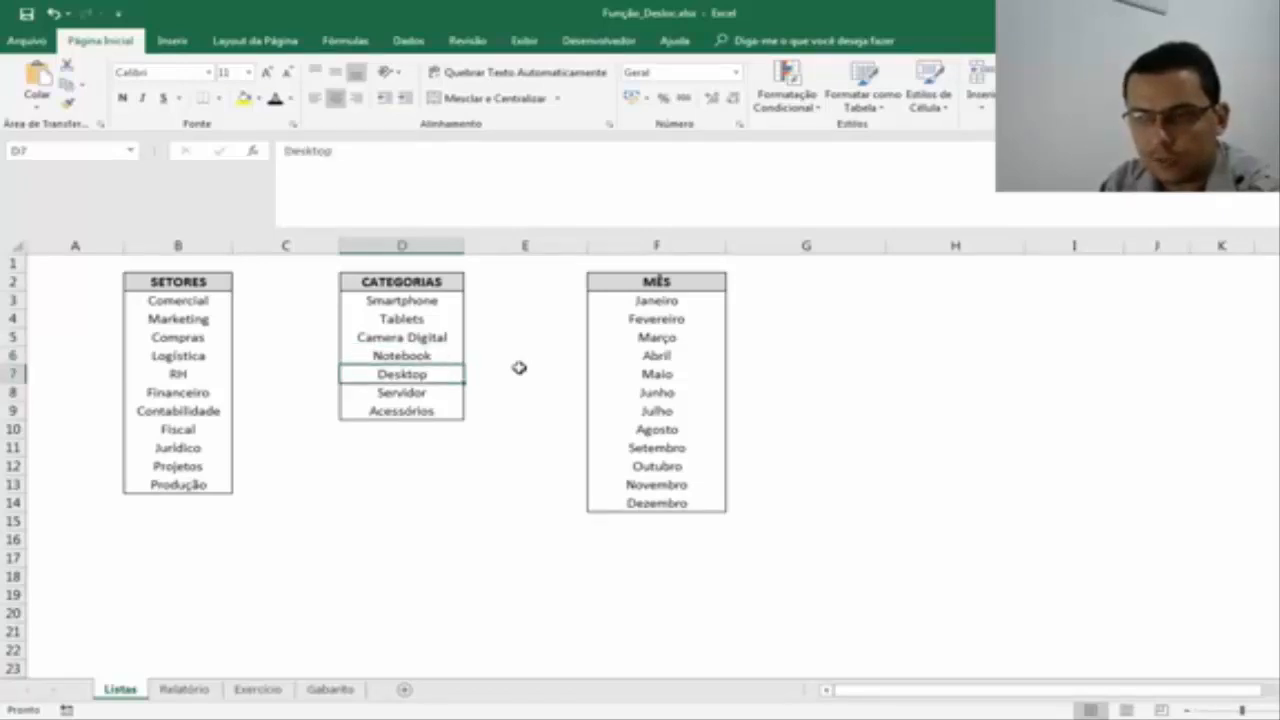
pyautogui.press('Down')
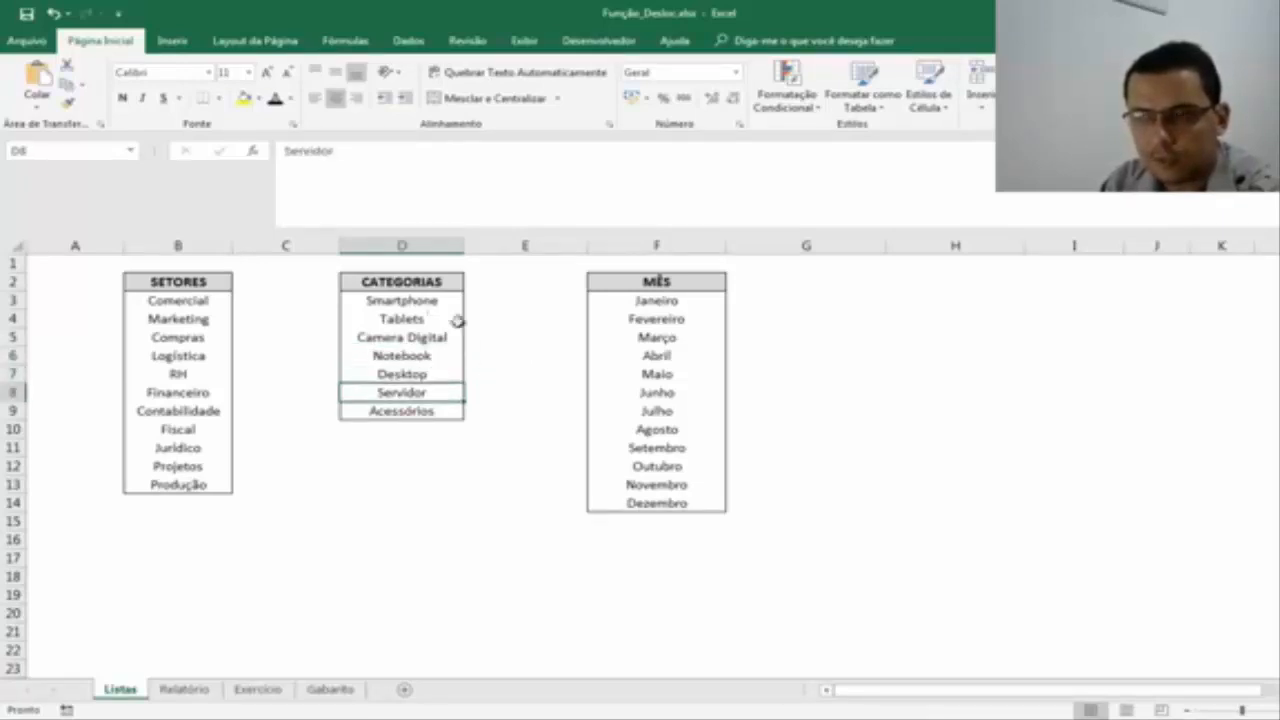
pyautogui.click(257, 690)
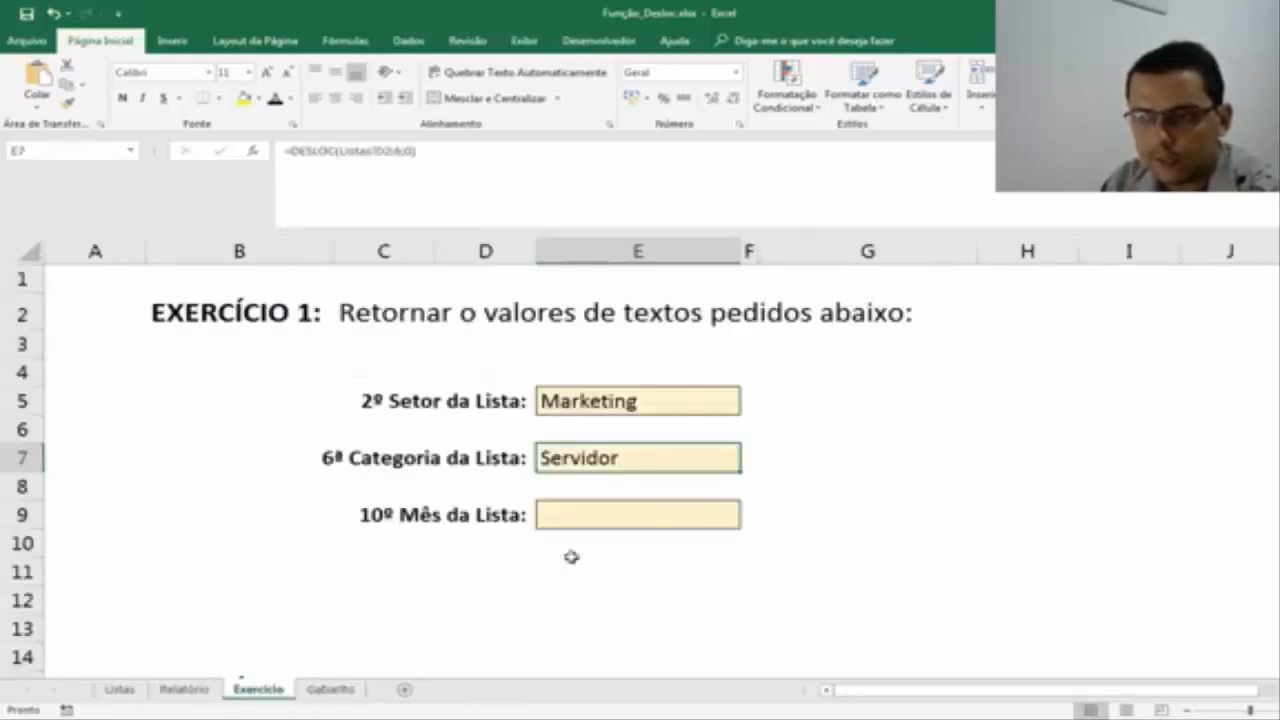
pyautogui.doubleClick(628, 458)
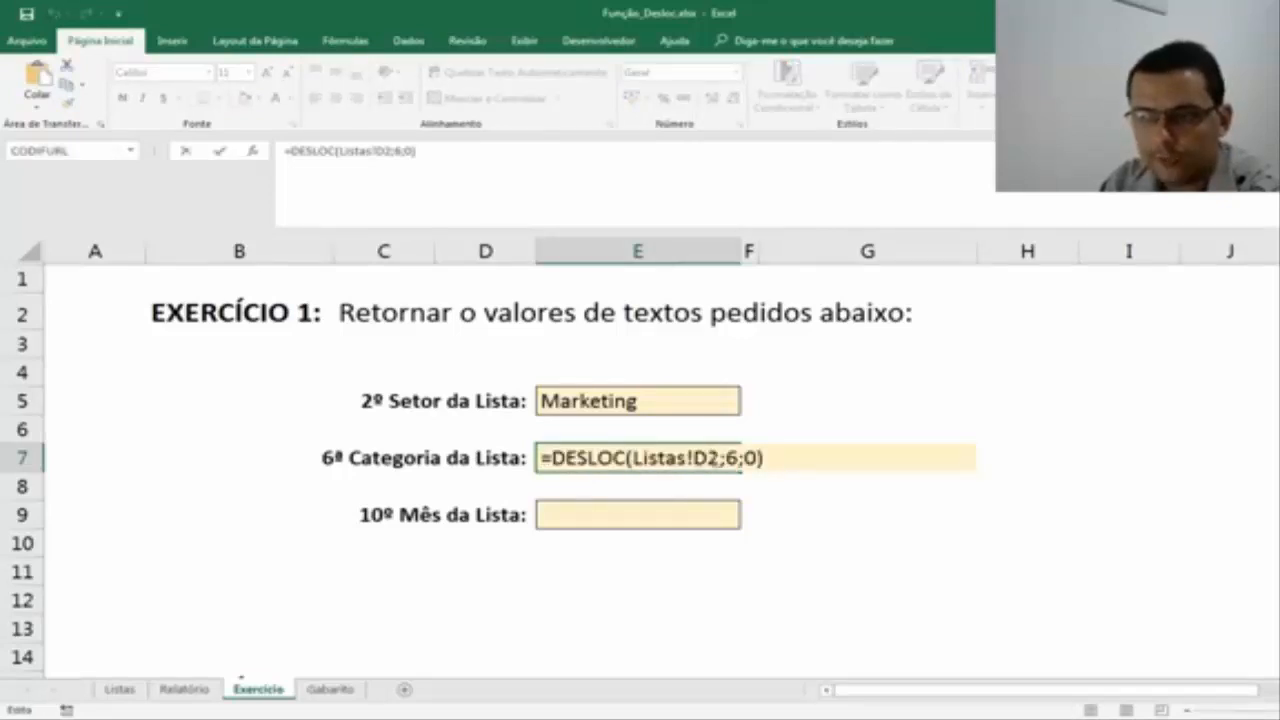
pyautogui.press('Return')
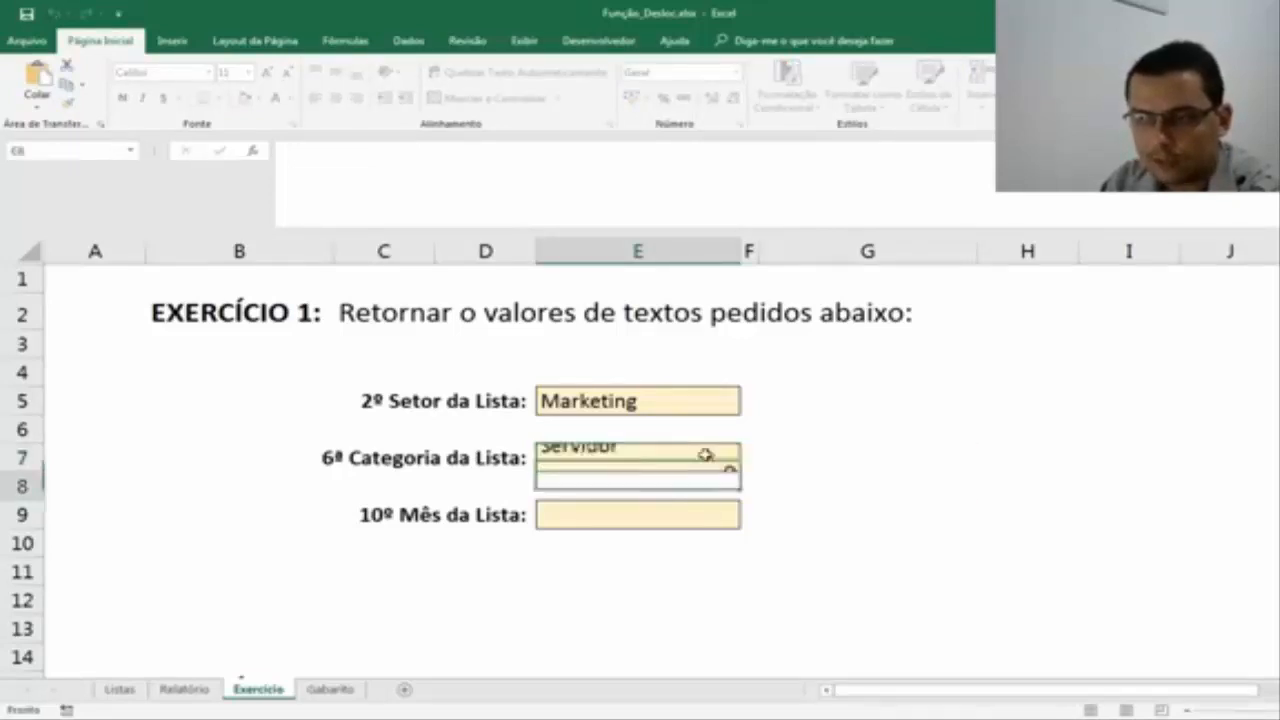
# Examine the MÊS list on the Listas sheet, tracing from its header in F2 down to the tenth month.
pyautogui.click(608, 511)
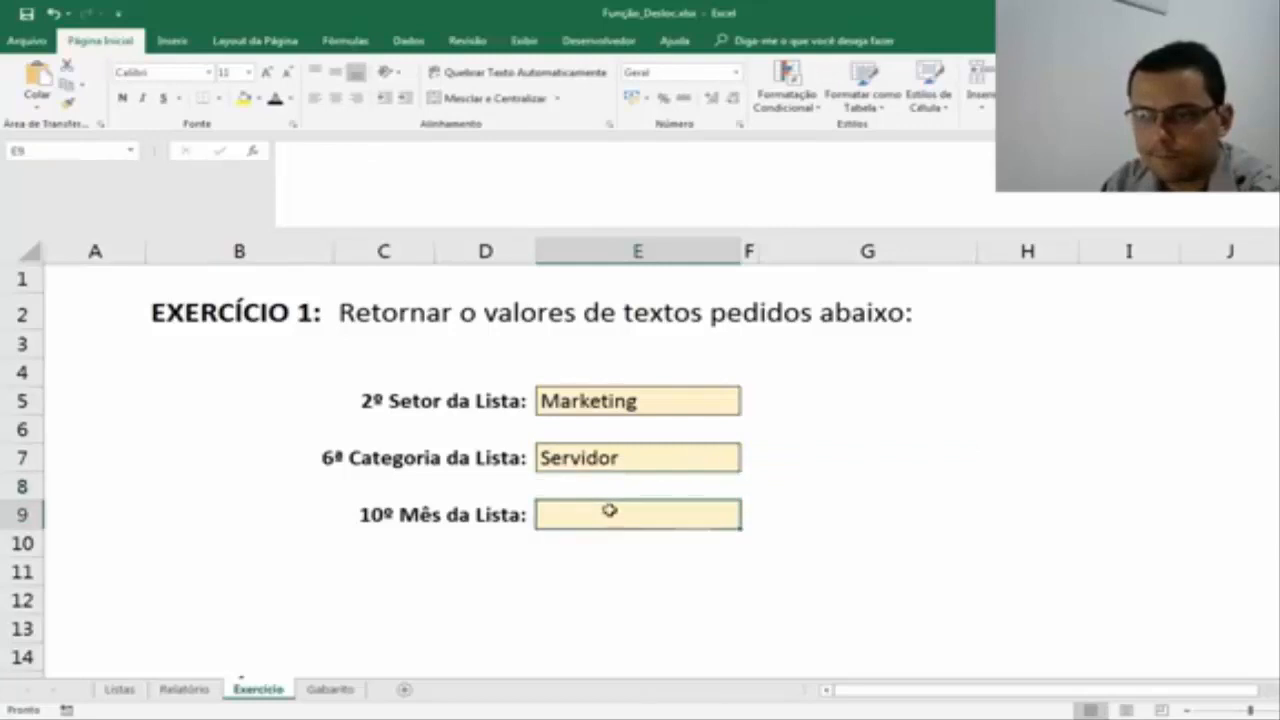
pyautogui.click(133, 689)
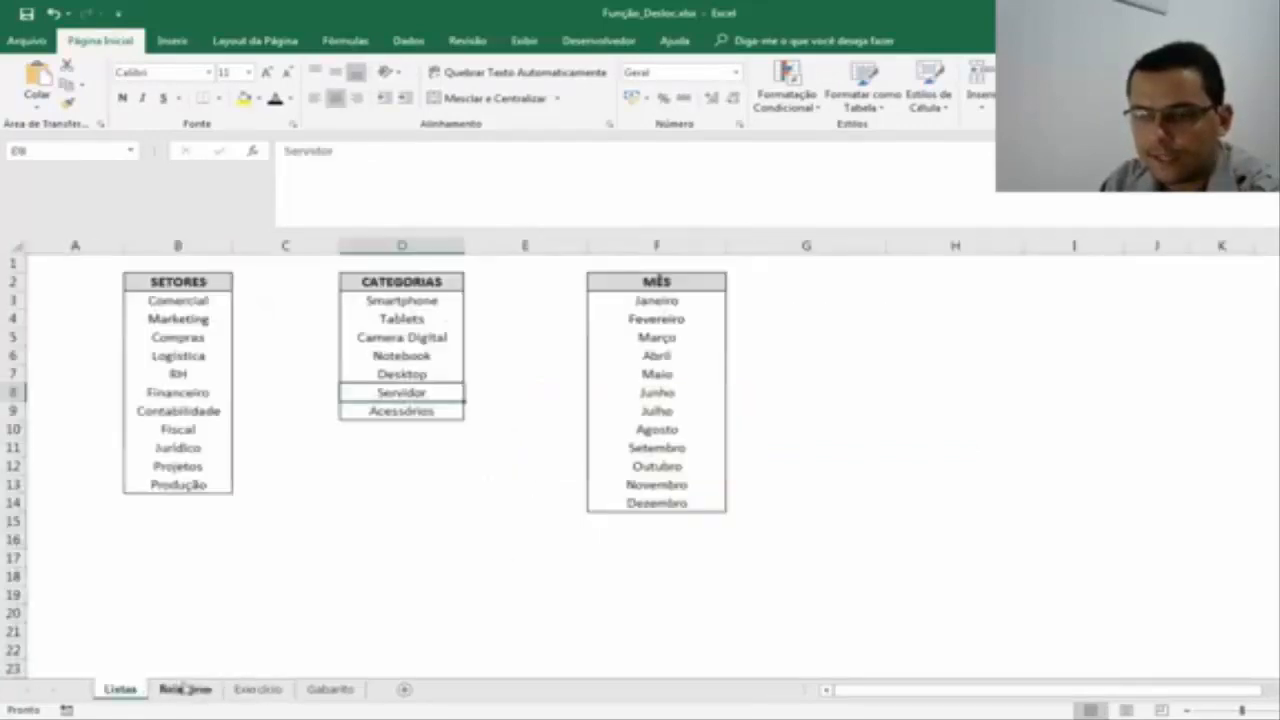
pyautogui.click(258, 689)
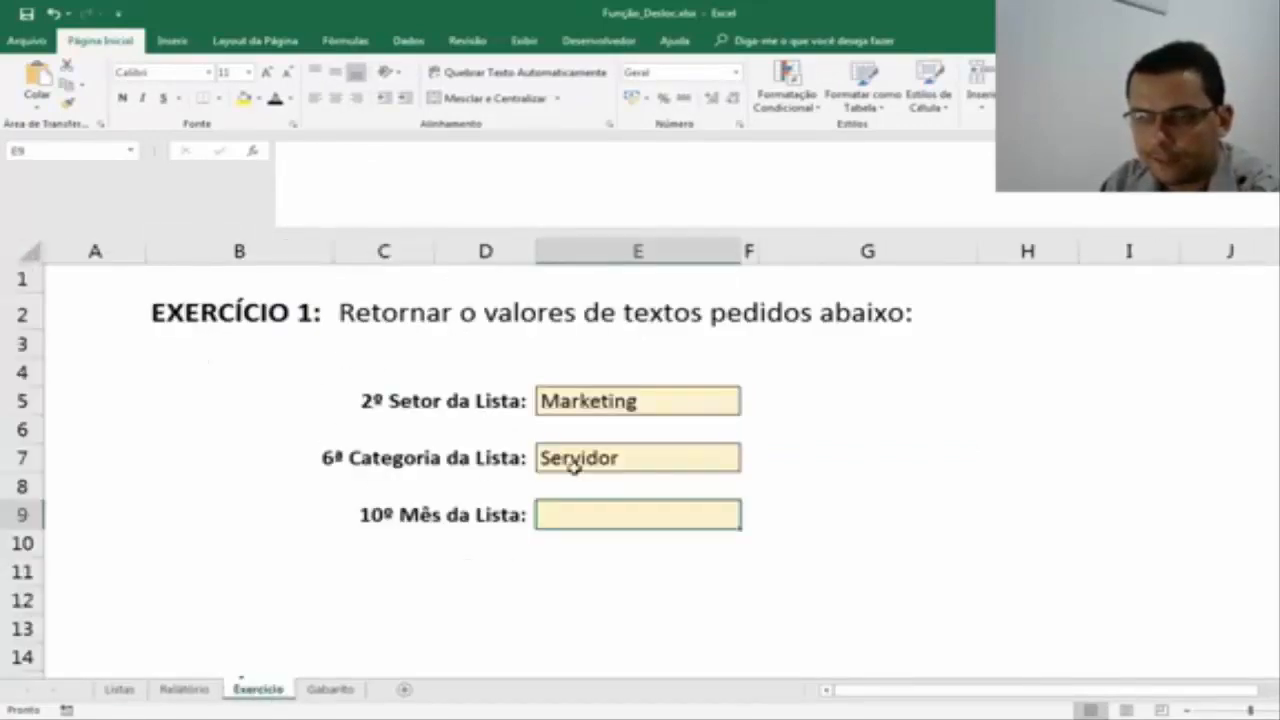
pyautogui.click(122, 689)
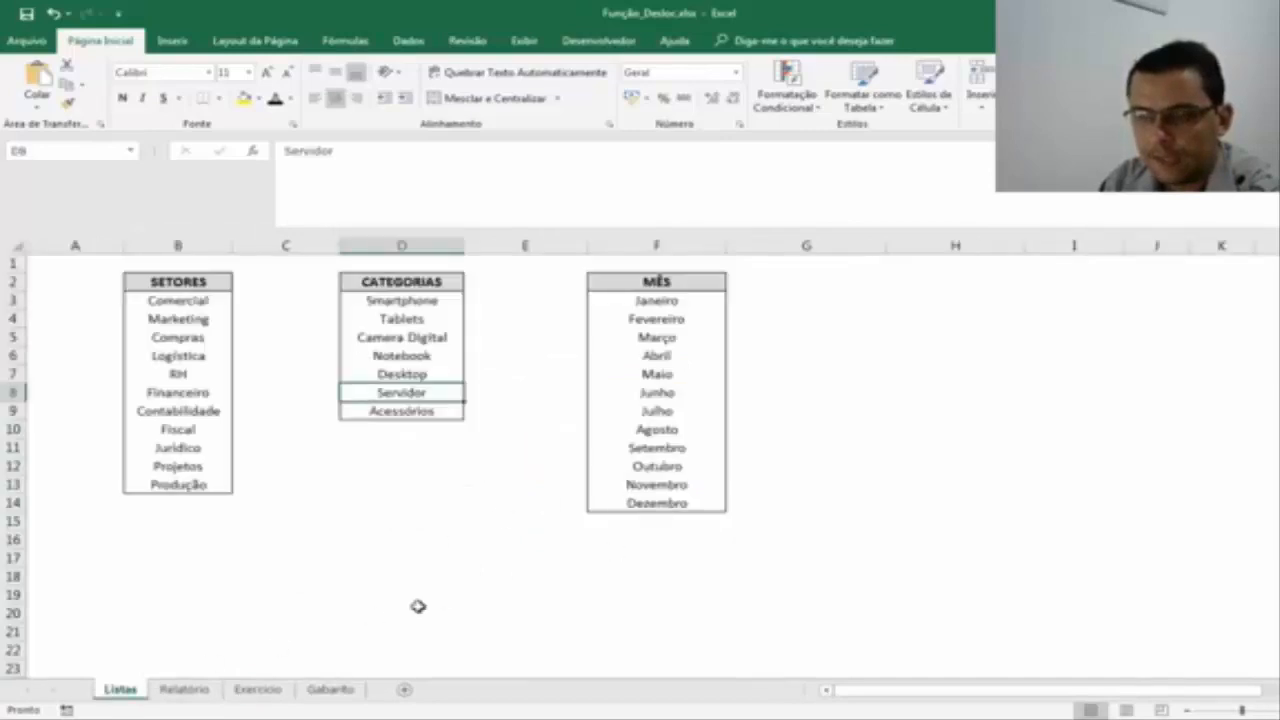
pyautogui.click(258, 689)
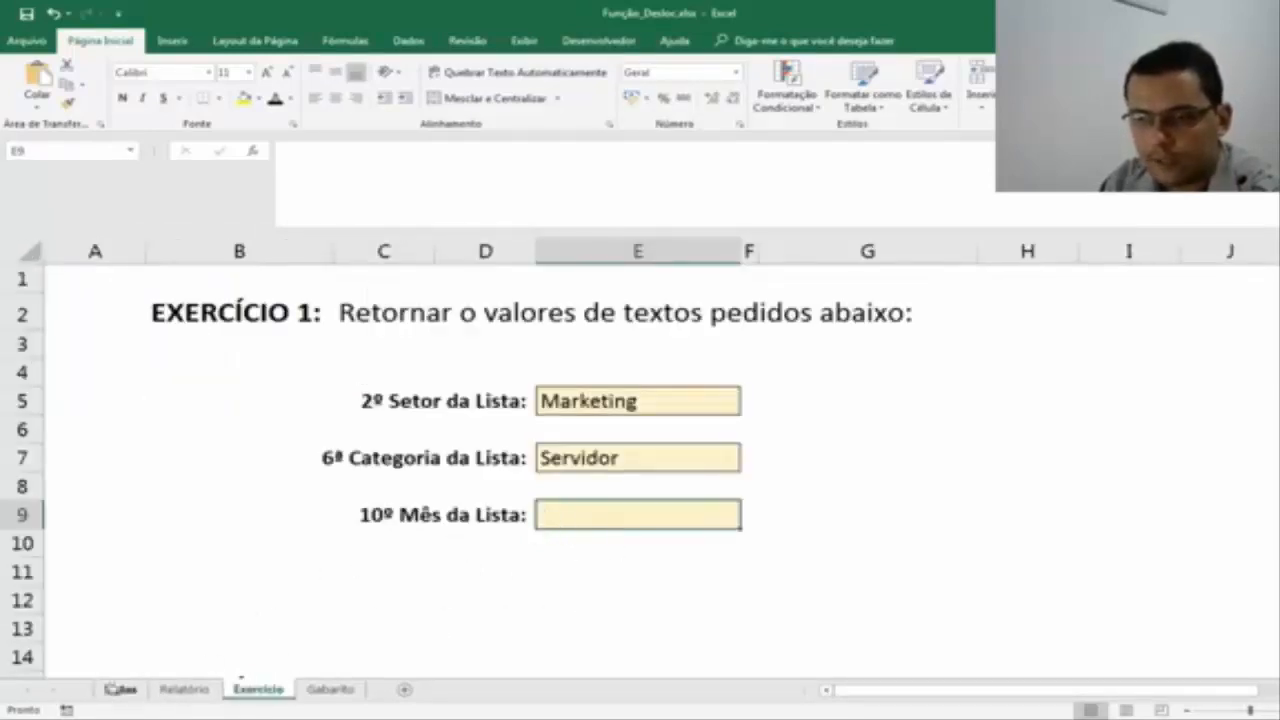
pyautogui.click(120, 689)
pyautogui.click(665, 283)
pyautogui.moveTo(665, 283); pyautogui.dragTo(663, 466)
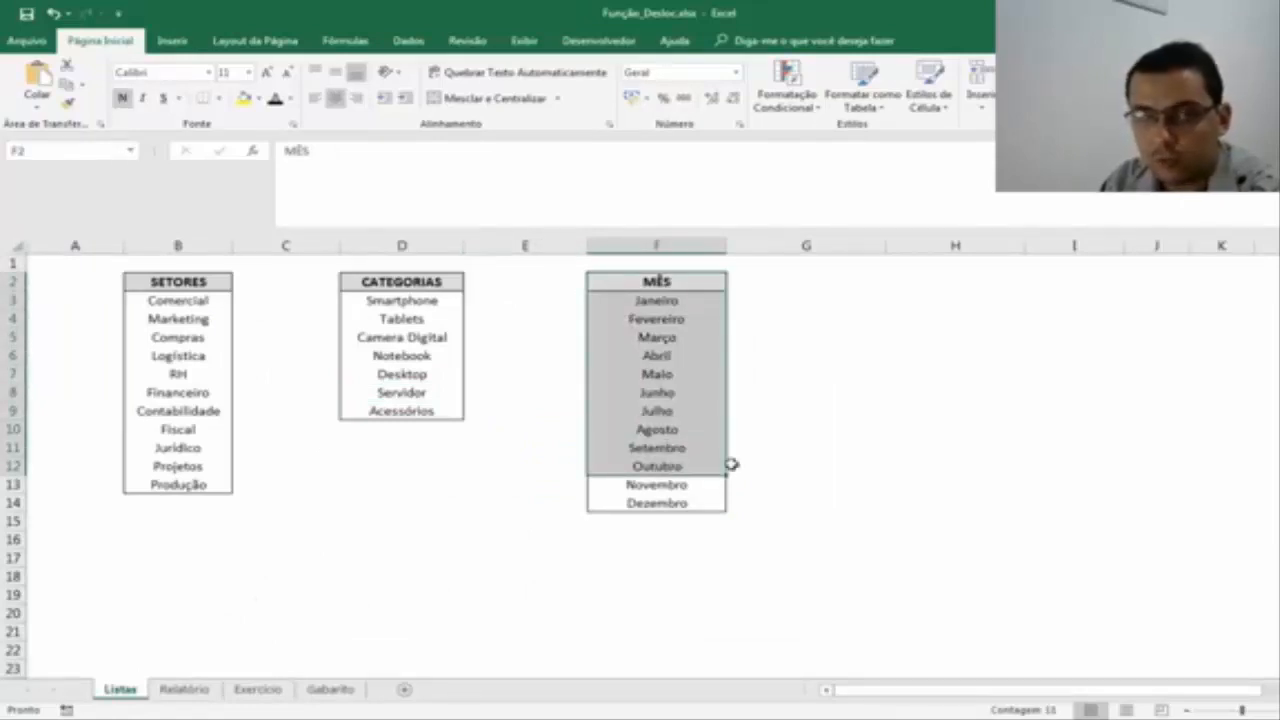
# In cell E9 of the Exercício sheet, enter =desloc(Listas!F2;10;0) to return the tenth month.
pyautogui.click(258, 689)
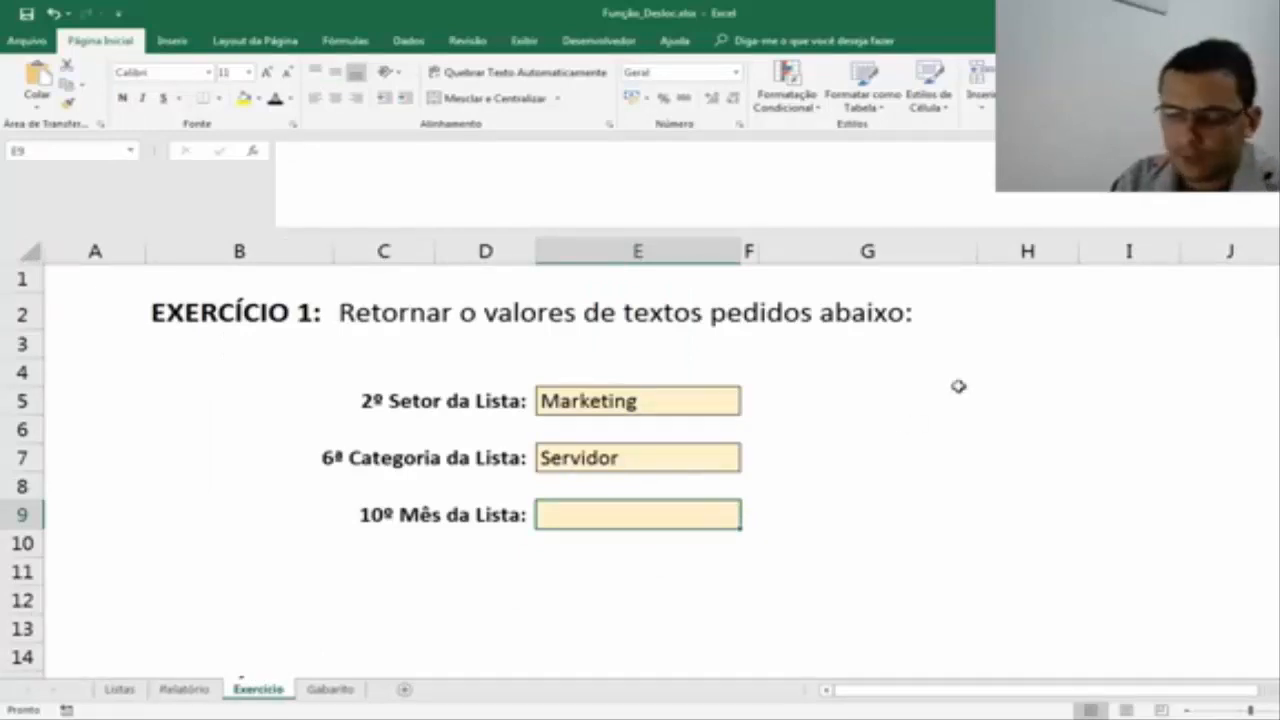
pyautogui.write('=desloc(')
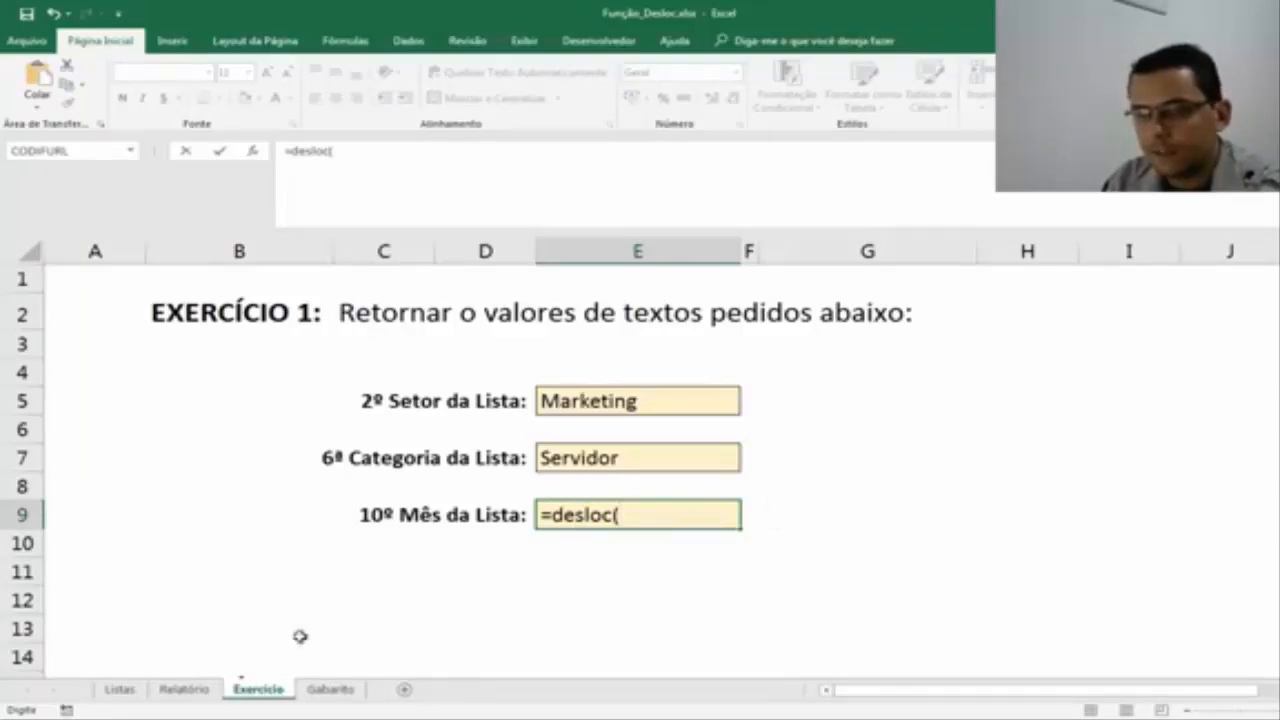
pyautogui.click(133, 692)
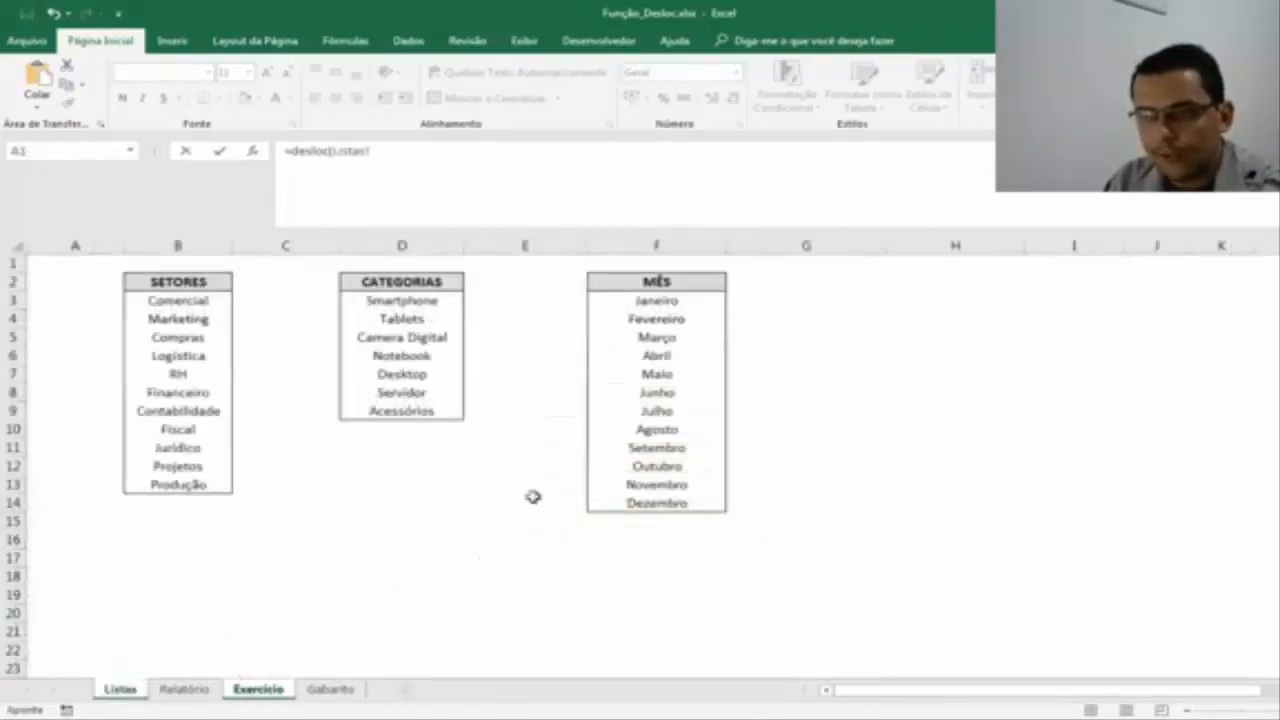
pyautogui.click(680, 280)
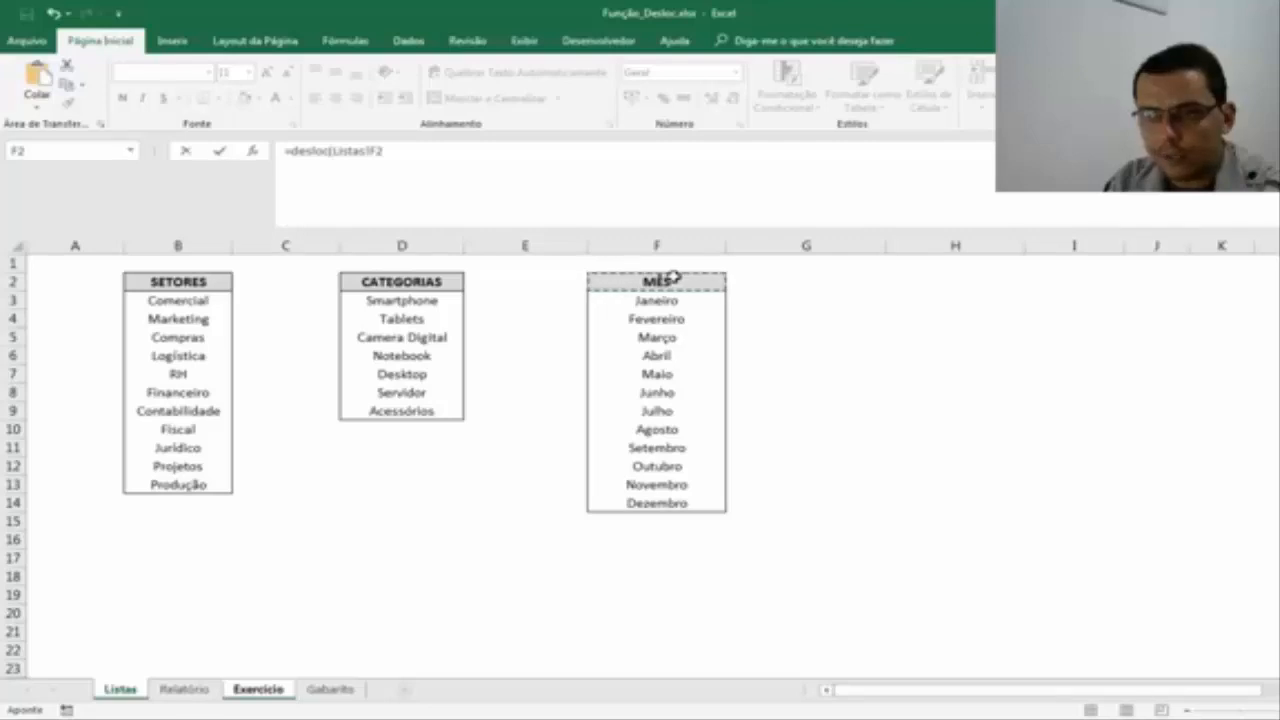
pyautogui.write(';10;0')
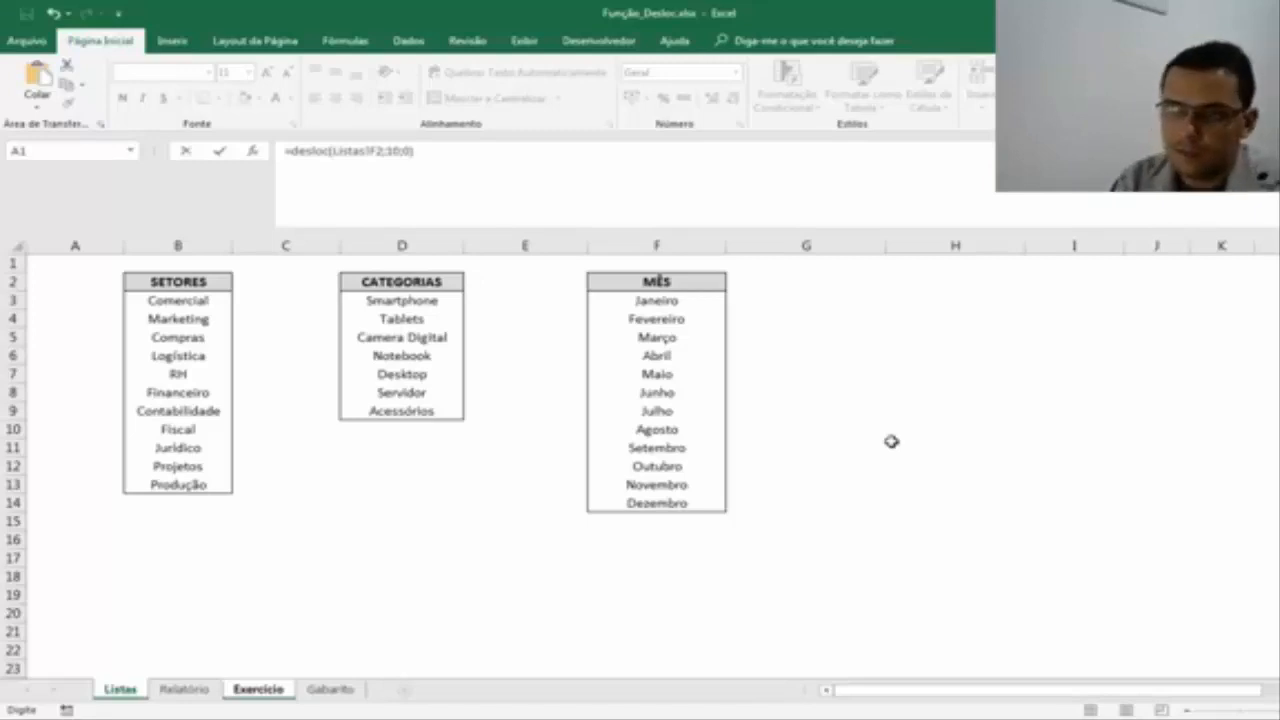
pyautogui.press('Return')
pyautogui.click(566, 509)
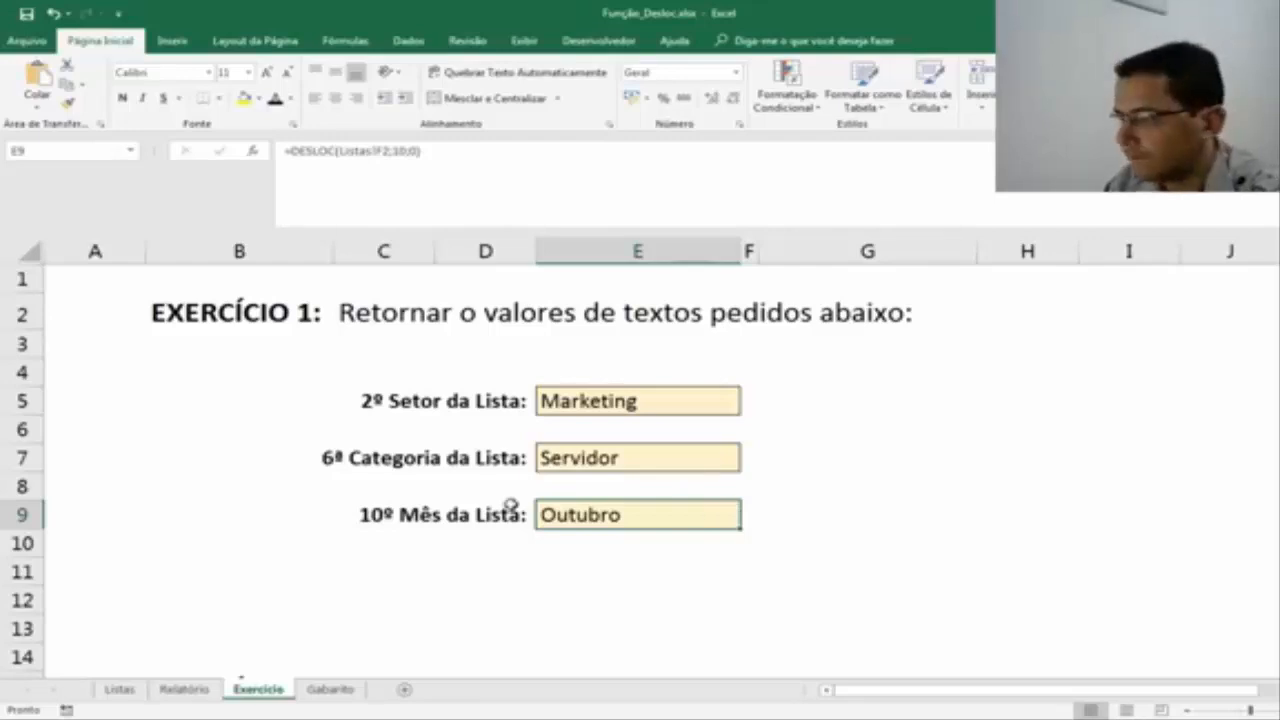
# Read the full Exercício 2 instructions on the Exercício sheet and view its SEM REFERÊNCIA and COM REFERÊNCIA answer areas for positions 1 to 10.
pyautogui.scroll(-3, 533, 484)
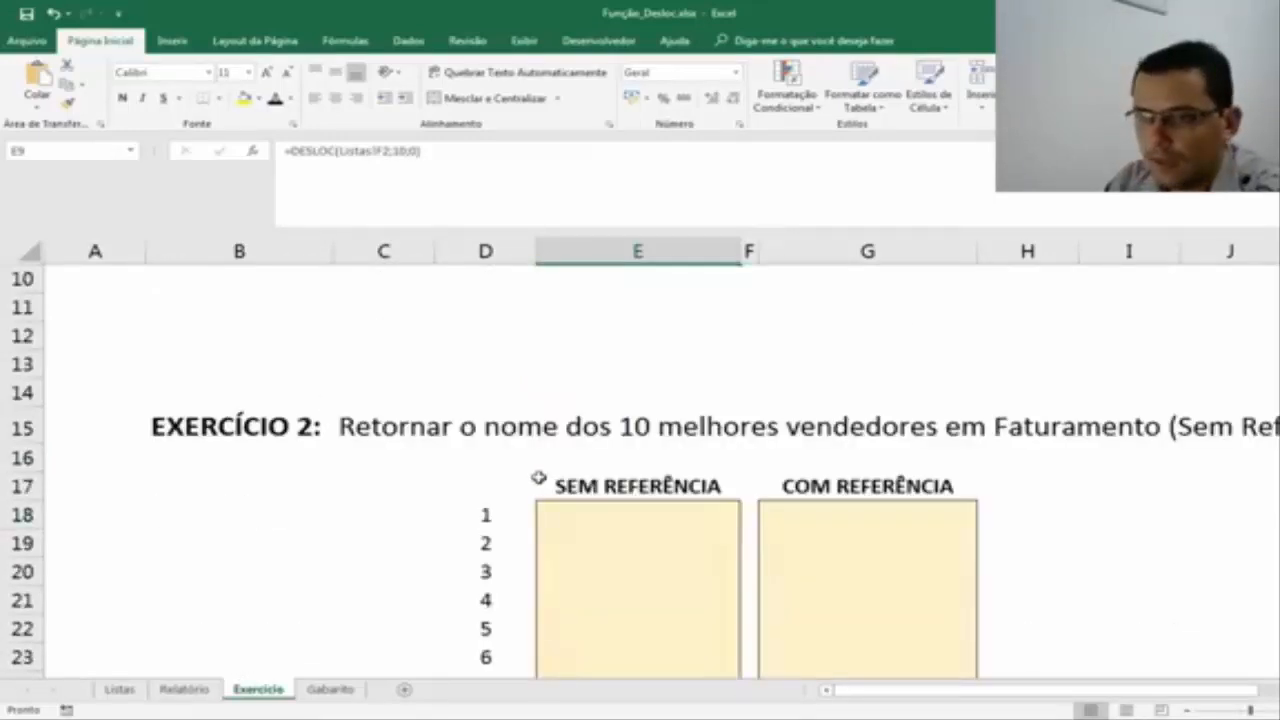
pyautogui.scroll(-1, 538, 478)
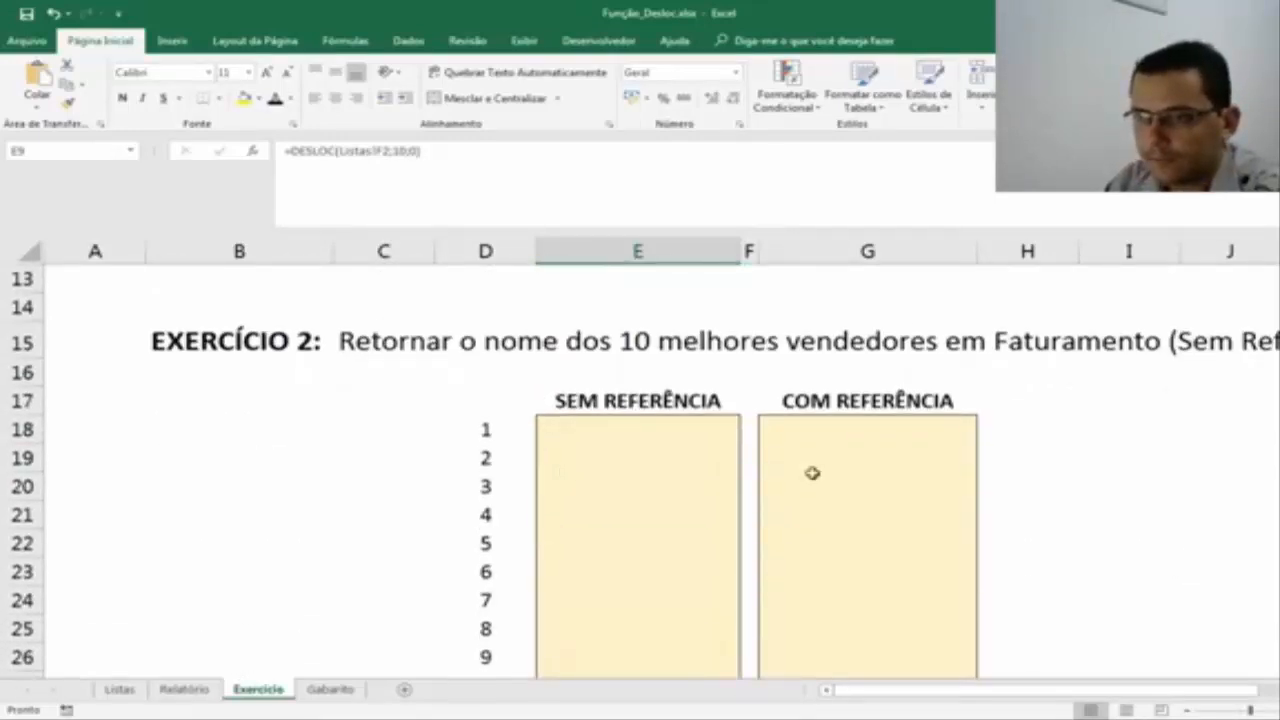
pyautogui.click(1187, 711)
pyautogui.click(1187, 711)
pyautogui.click(1187, 711)
pyautogui.click(1187, 711)
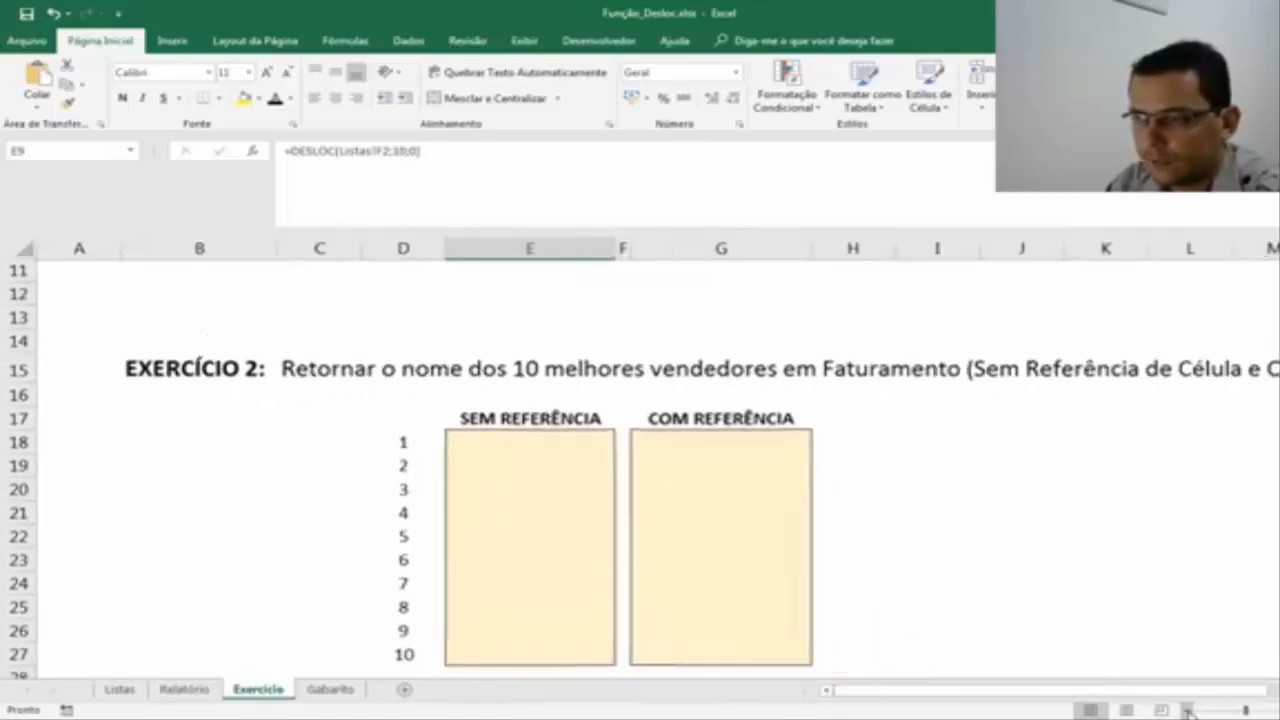
pyautogui.click(1187, 711)
pyautogui.click(1187, 711)
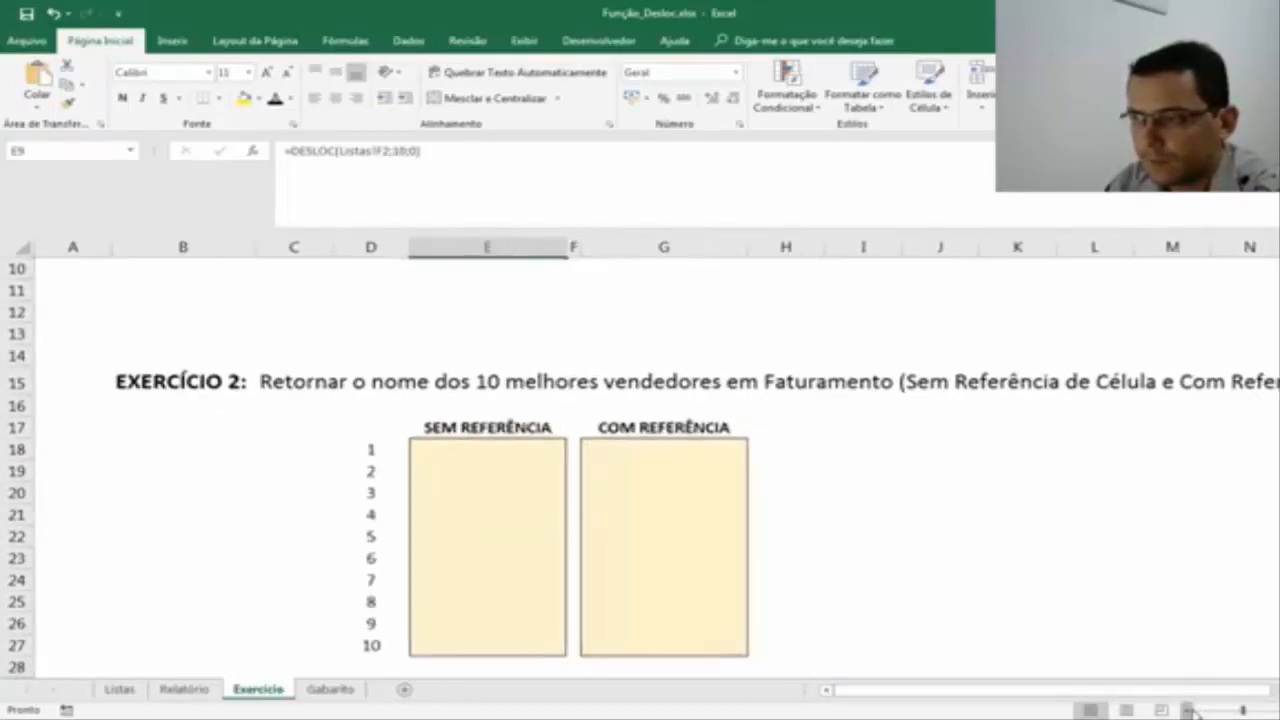
pyautogui.click(1187, 711)
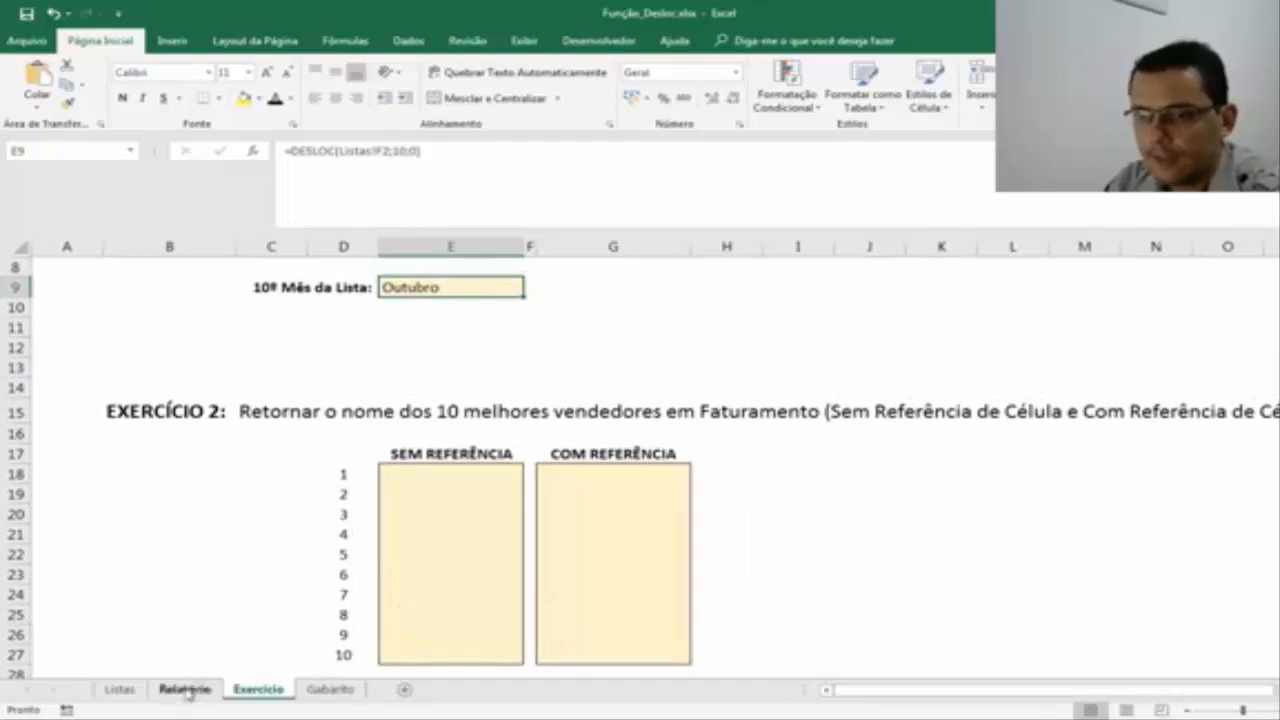
pyautogui.hscroll(1, 660, 466)
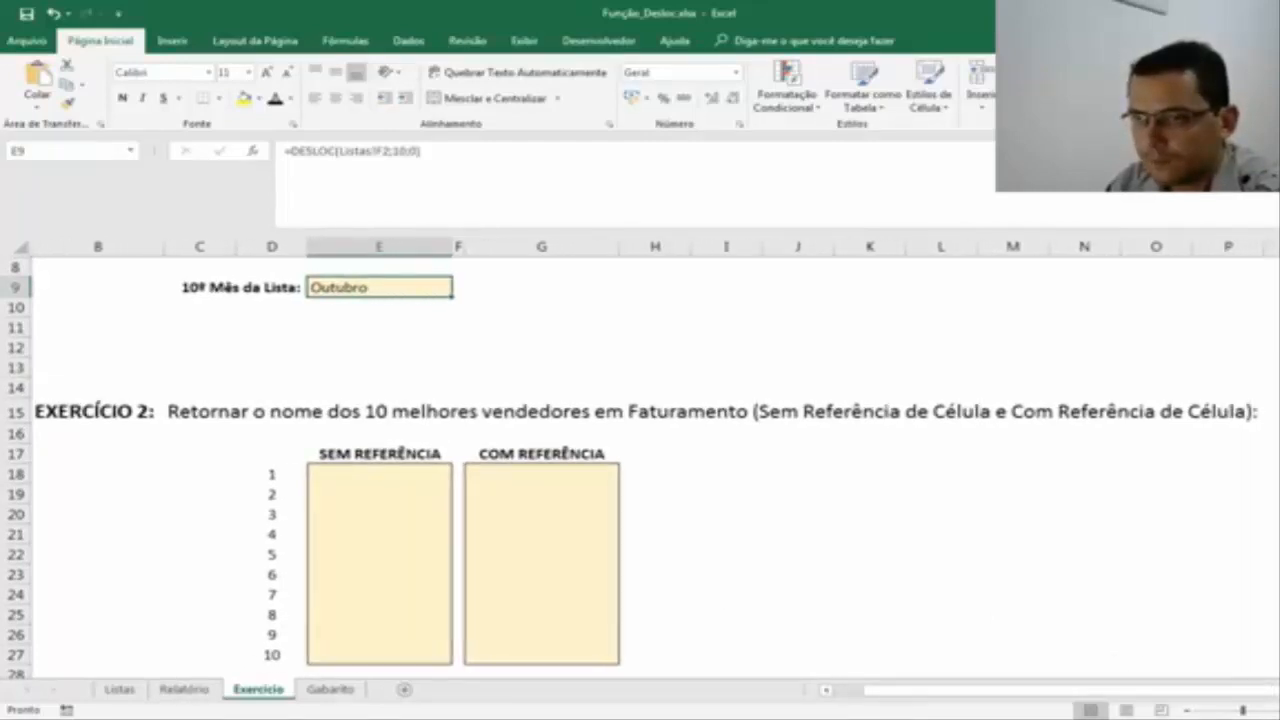
# Examine the top-10 report on the Relatório sheet, tracing the leading sellers and stores and viewing the table through its last row.
pyautogui.click(184, 689)
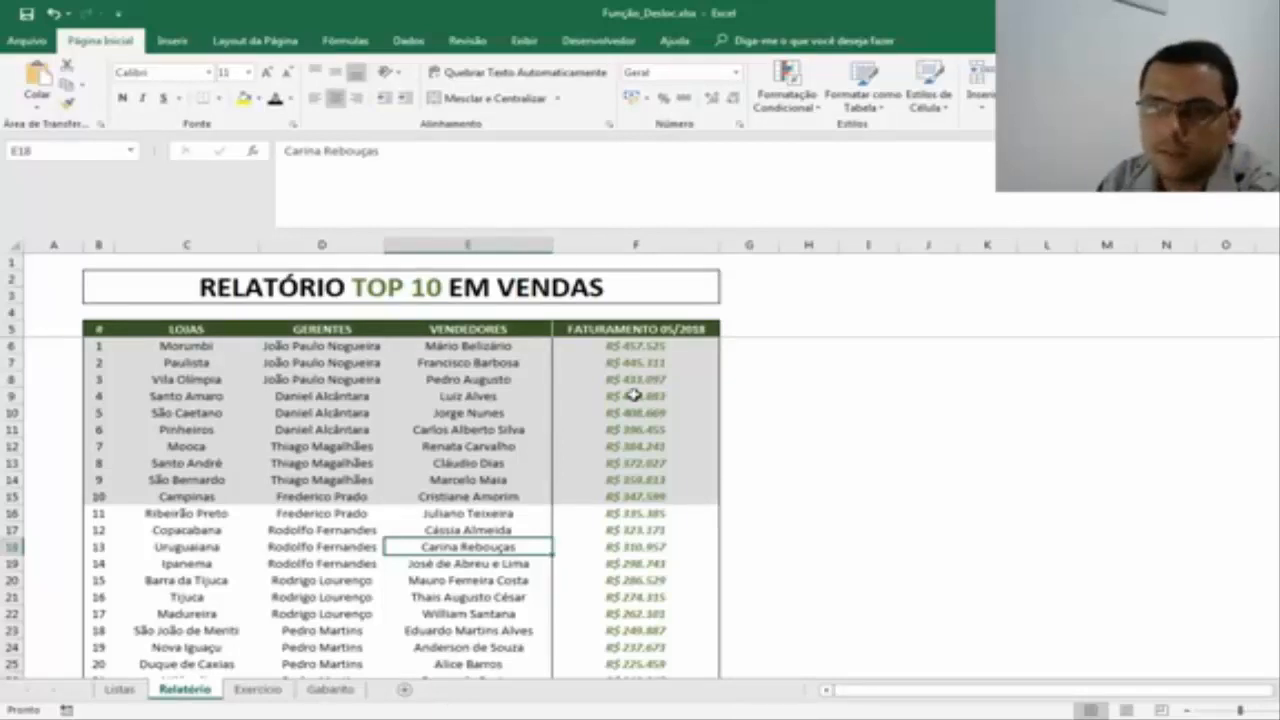
pyautogui.moveTo(452, 348); pyautogui.dragTo(462, 488)
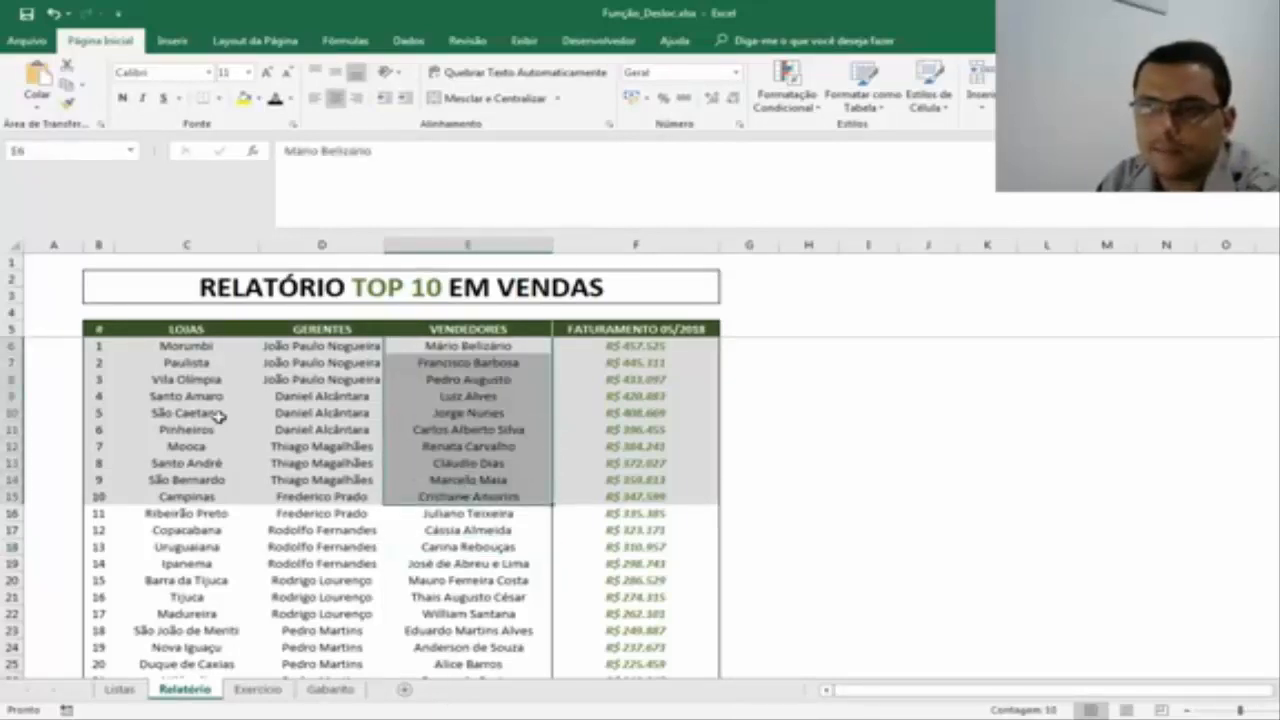
pyautogui.moveTo(205, 346); pyautogui.dragTo(213, 514)
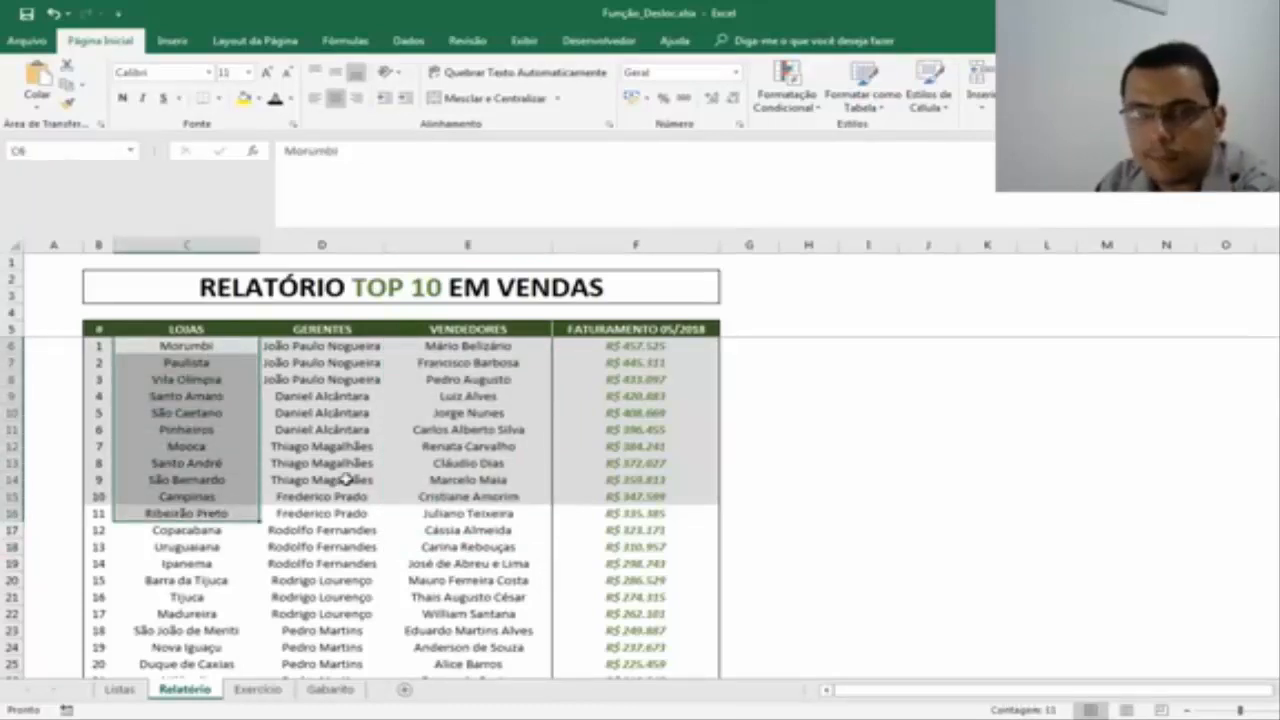
pyautogui.scroll(-2, 639, 378)
pyautogui.scroll(-3, 639, 378)
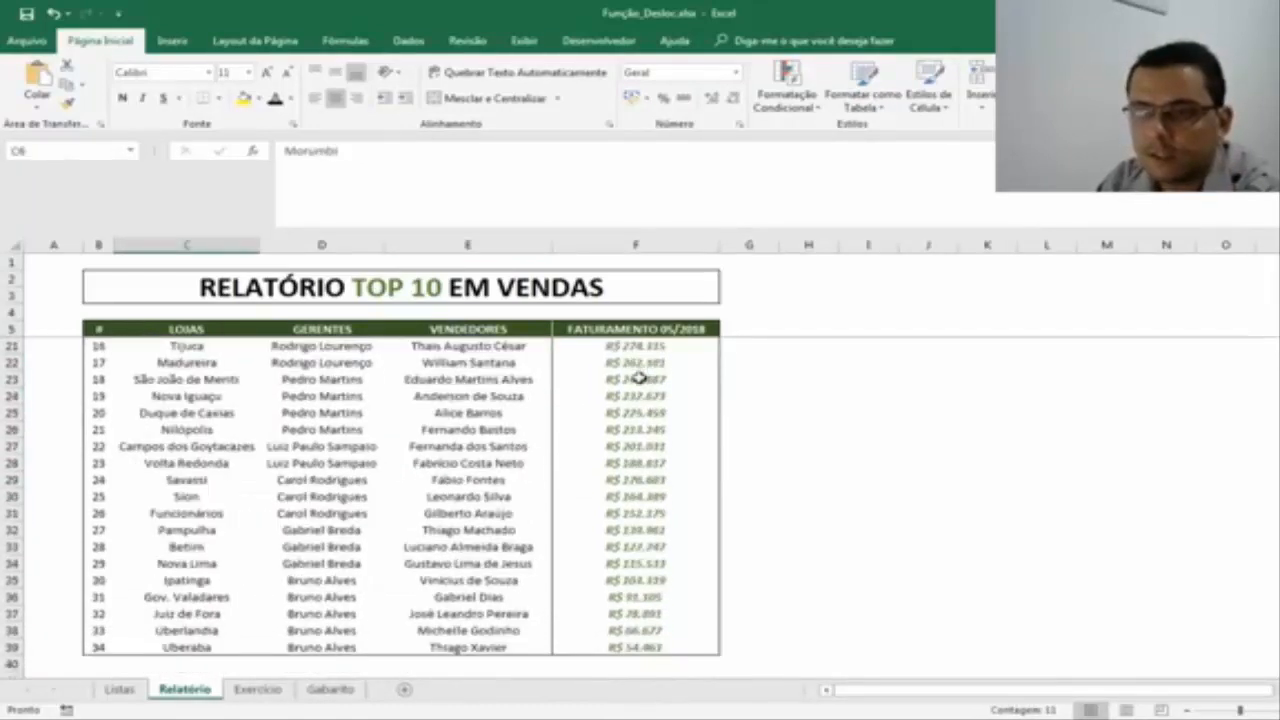
pyautogui.scroll(4, 733, 387)
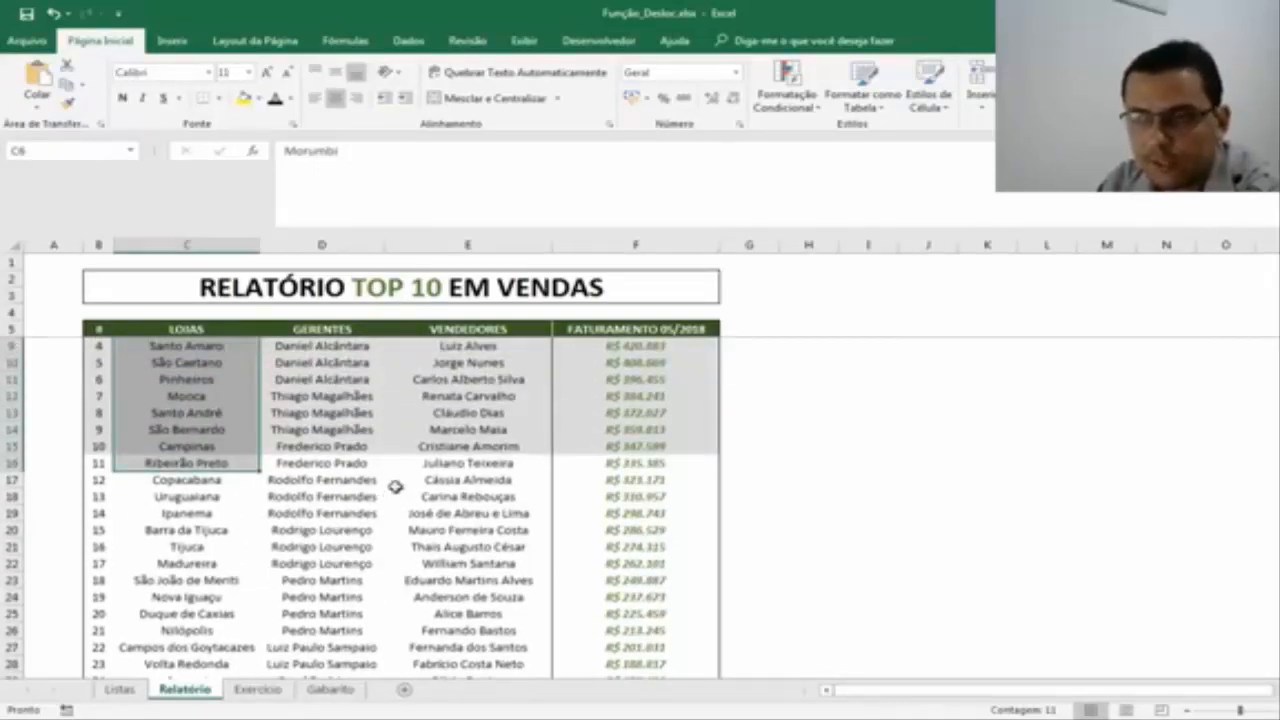
pyautogui.click(347, 343)
pyautogui.scroll(1, 394, 340)
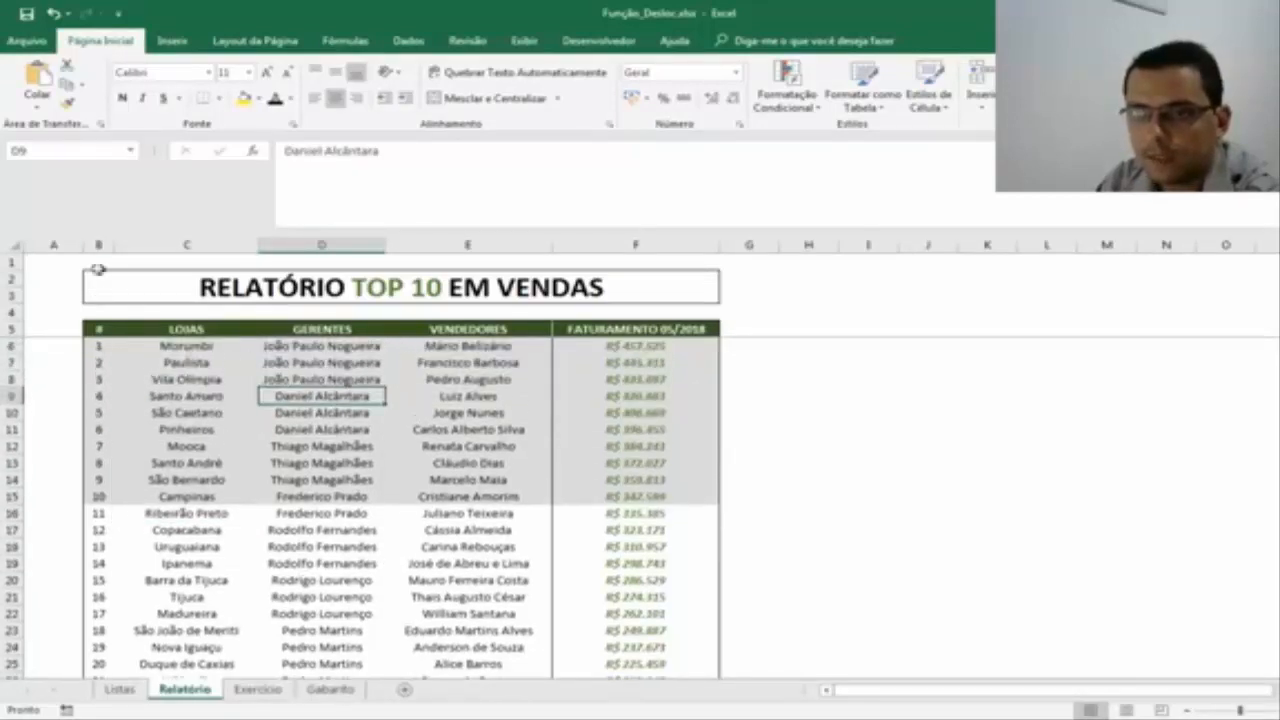
# Inspect the ranking numbers in the # column of the Relatório table, from the first position down to the last.
pyautogui.click(98, 245)
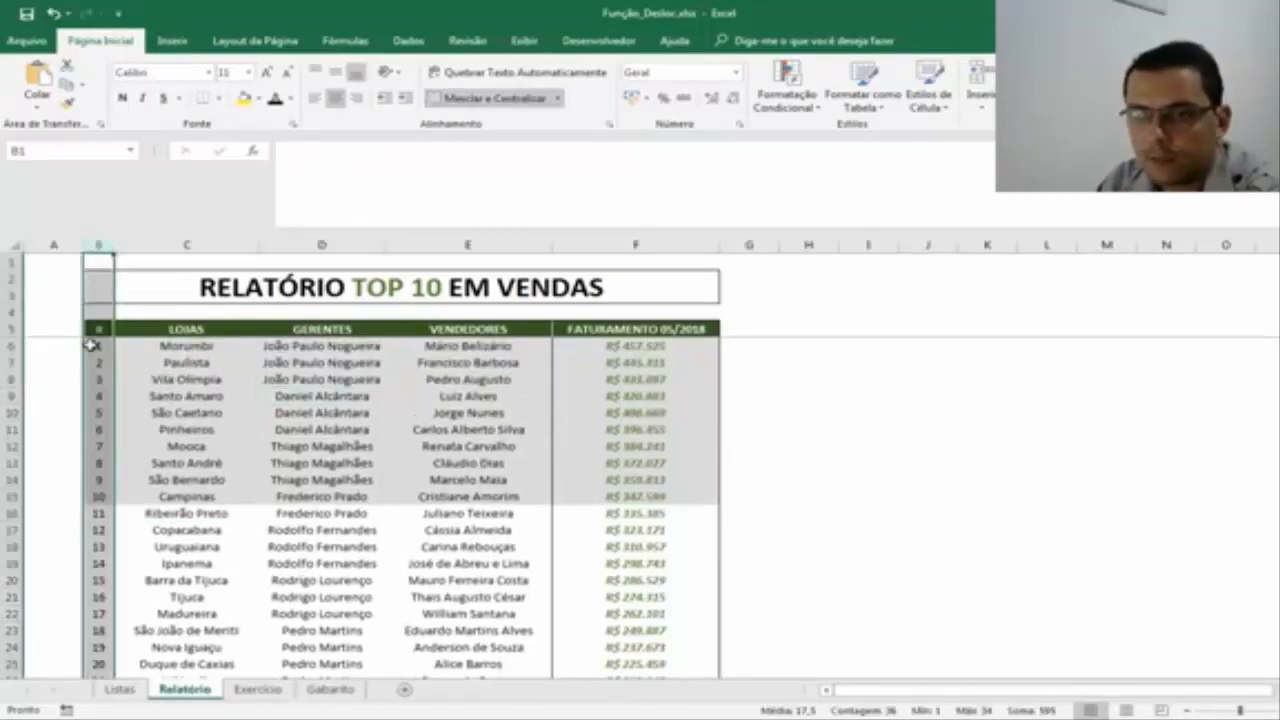
pyautogui.moveTo(98, 345); pyautogui.dragTo(92, 563)
pyautogui.scroll(-6, 113, 360)
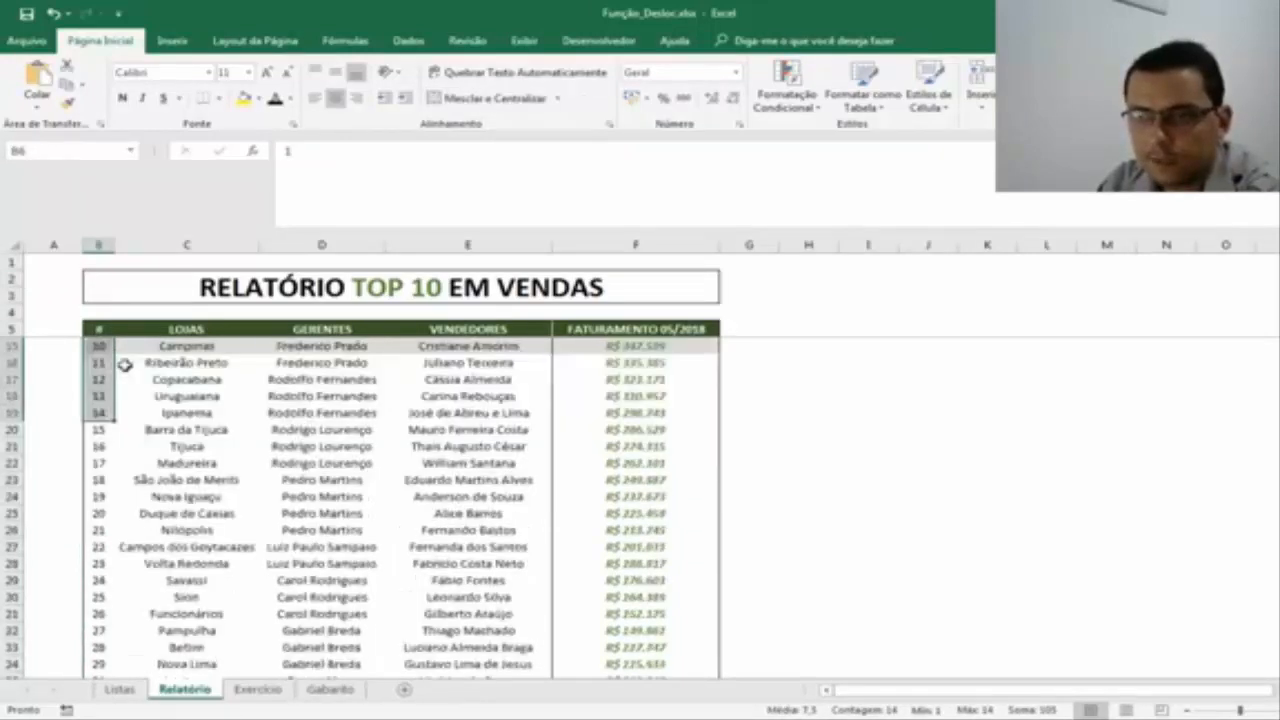
pyautogui.click(100, 595)
pyautogui.scroll(6, 250, 470)
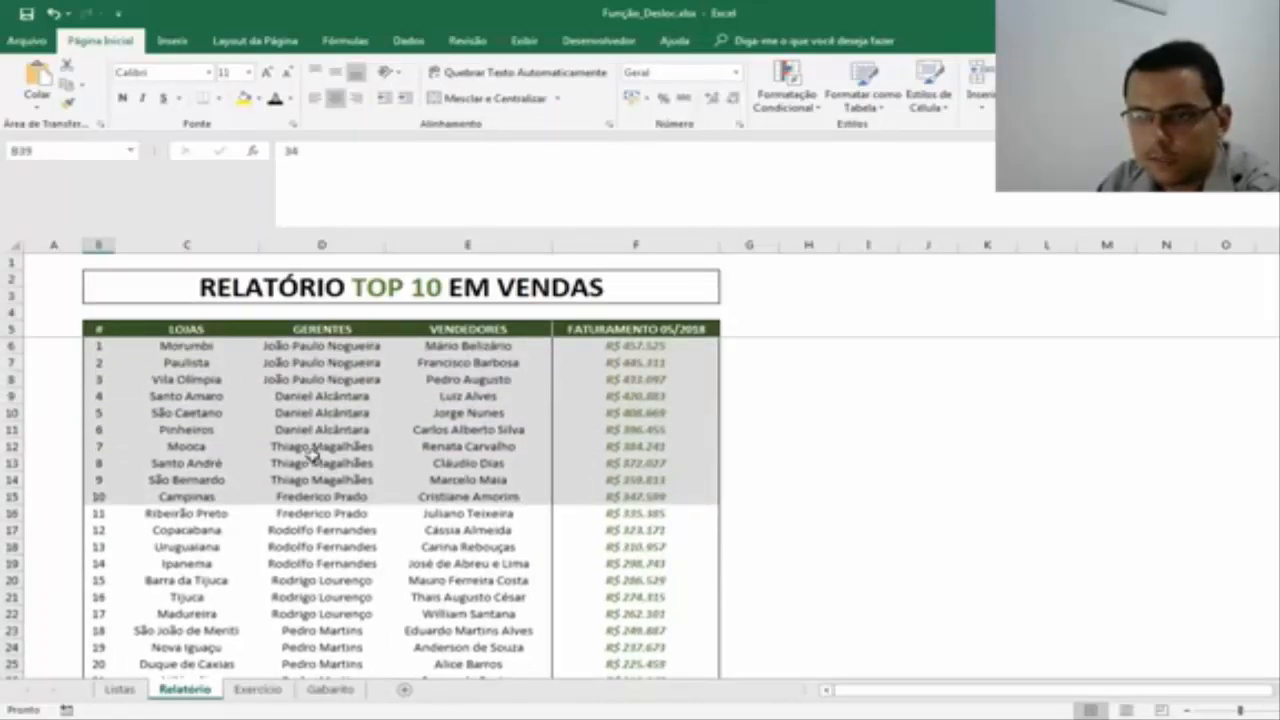
pyautogui.scroll(-6, 318, 460)
pyautogui.scroll(6, 313, 453)
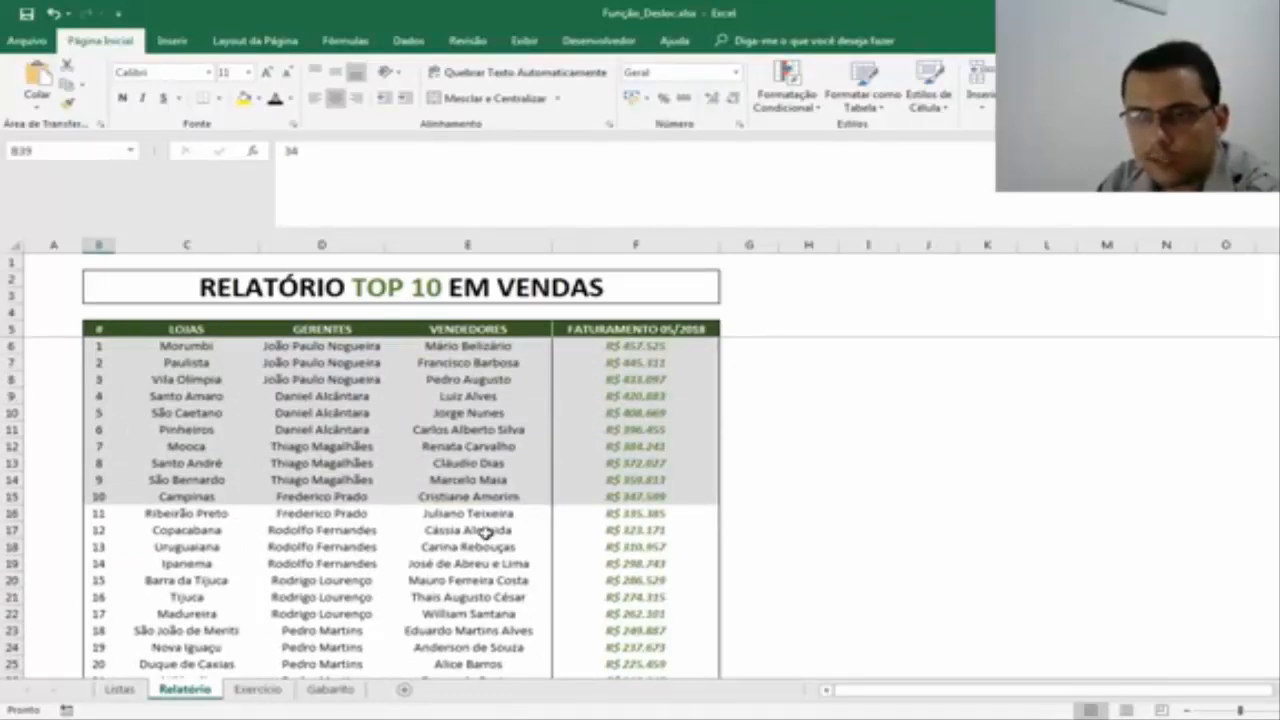
# Review the LOJAS, GERENTES, VENDEDORES and FATURAMENTO 05/2018 columns of the Relatório table one after another.
pyautogui.click(207, 244)
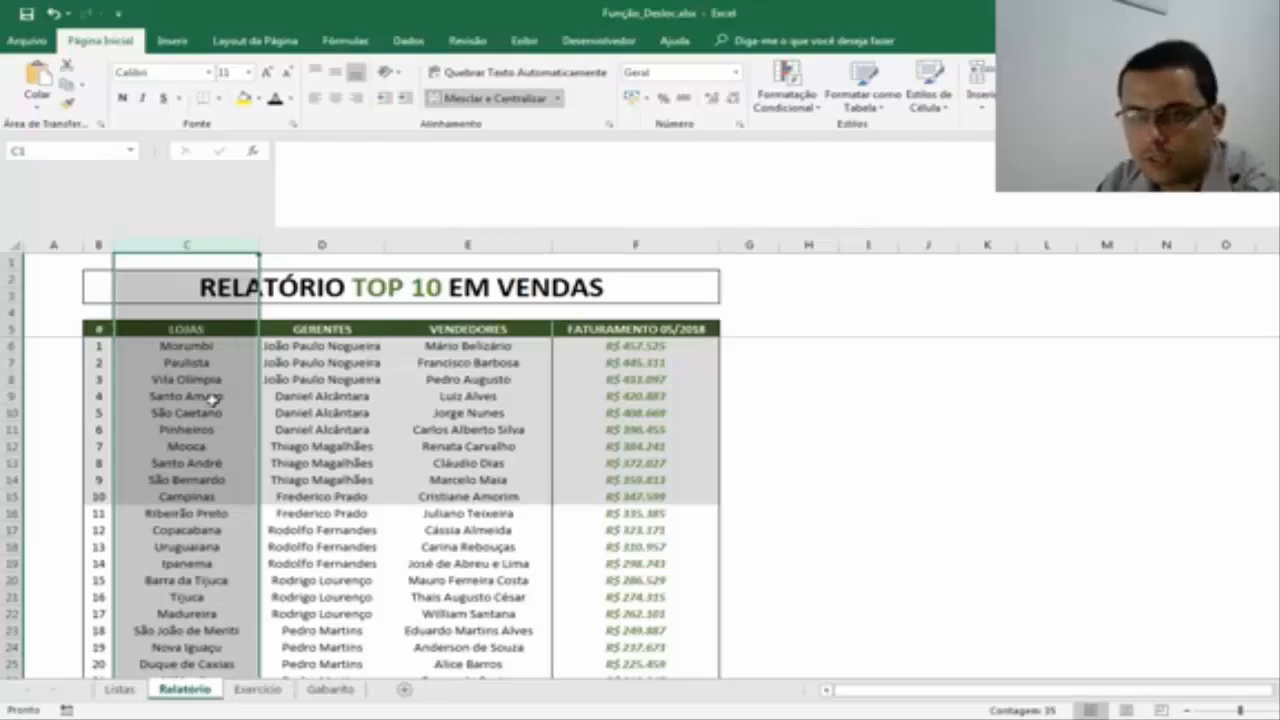
pyautogui.click(338, 244)
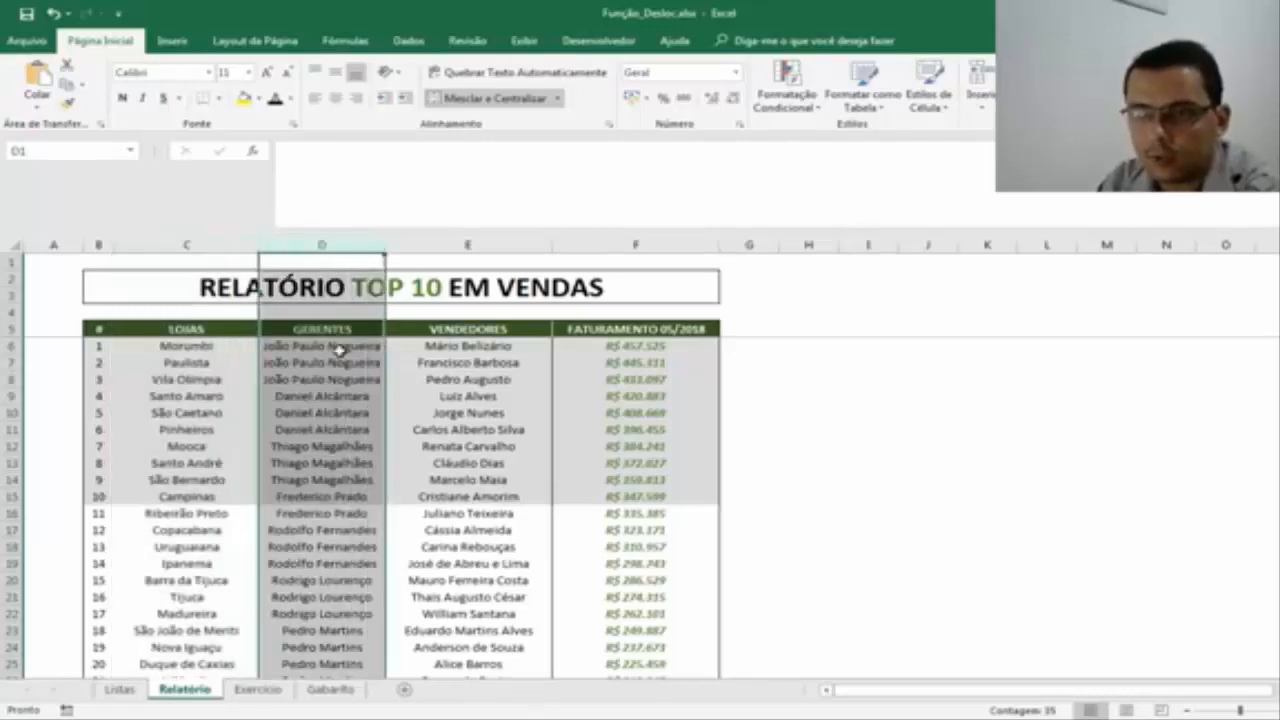
pyautogui.moveTo(344, 345); pyautogui.dragTo(347, 591)
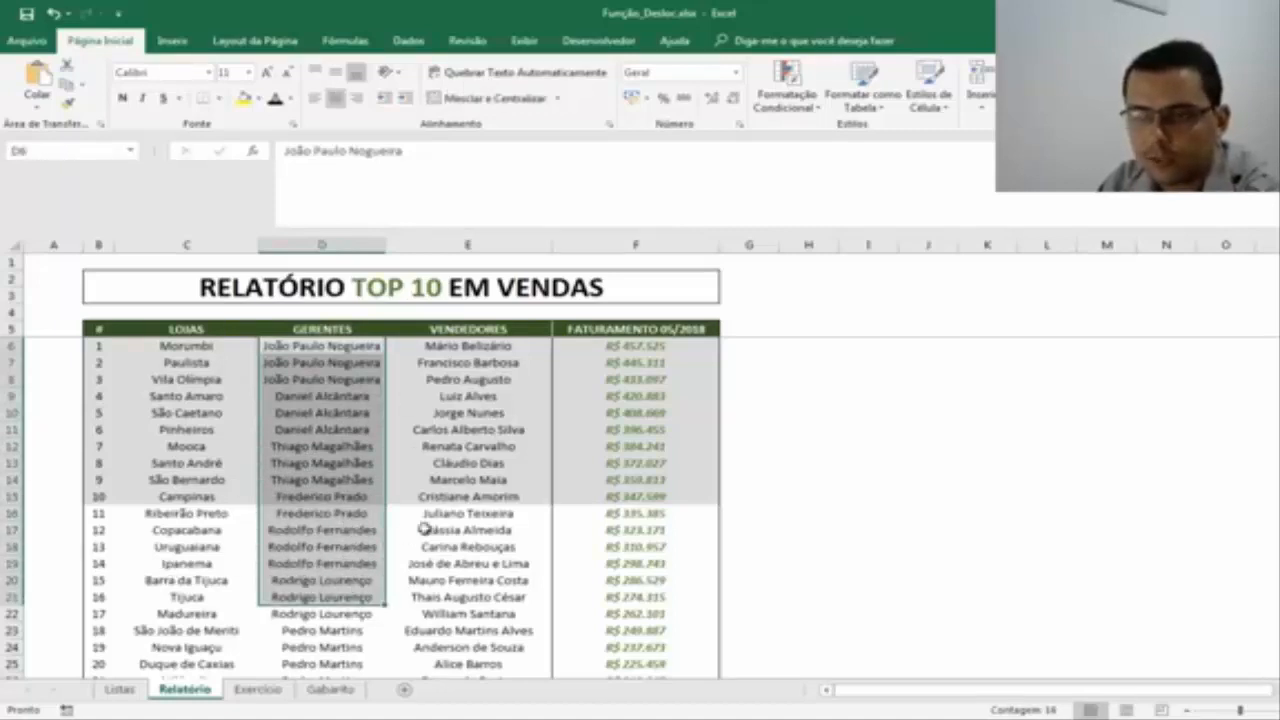
pyautogui.click(426, 529)
pyautogui.click(470, 243)
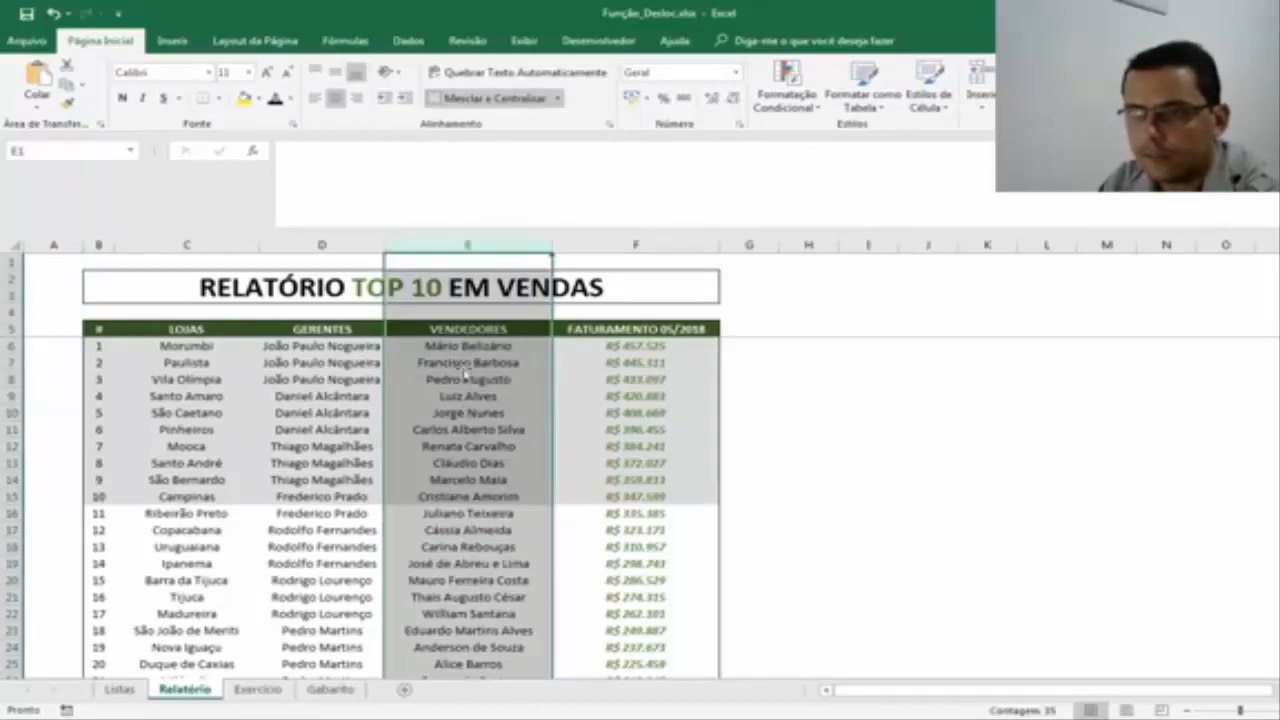
pyautogui.click(702, 331)
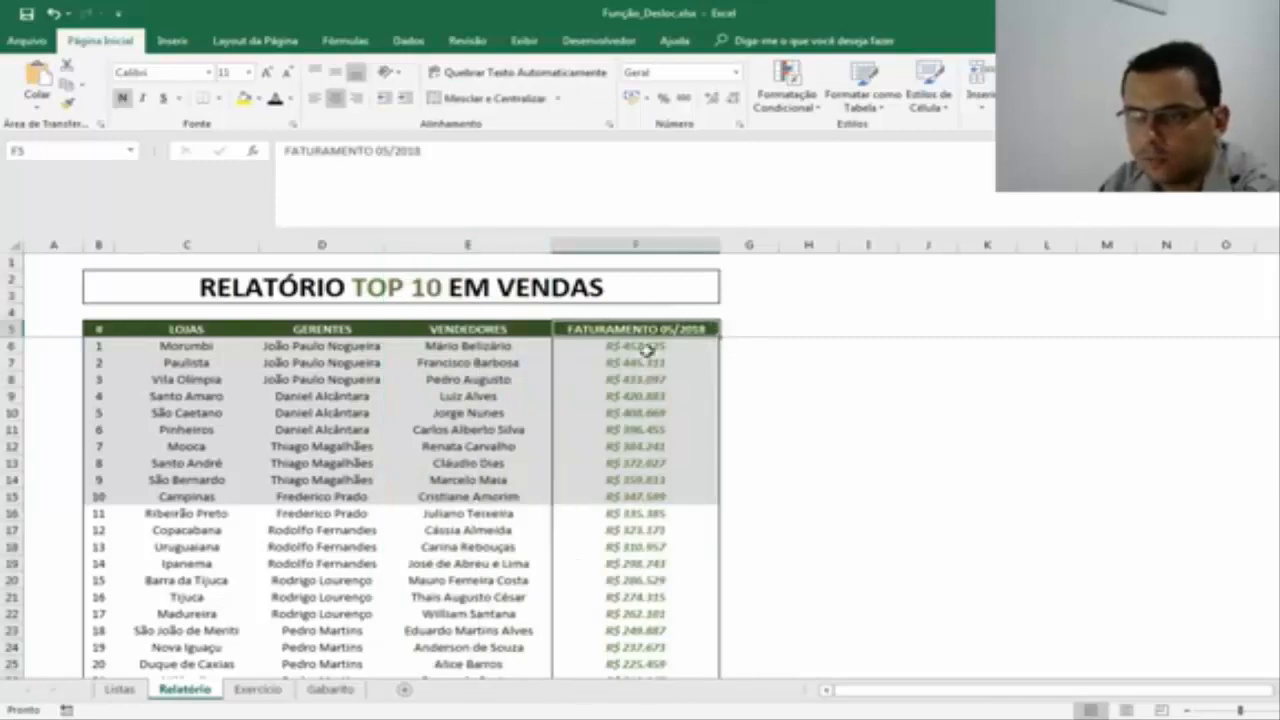
pyautogui.click(653, 243)
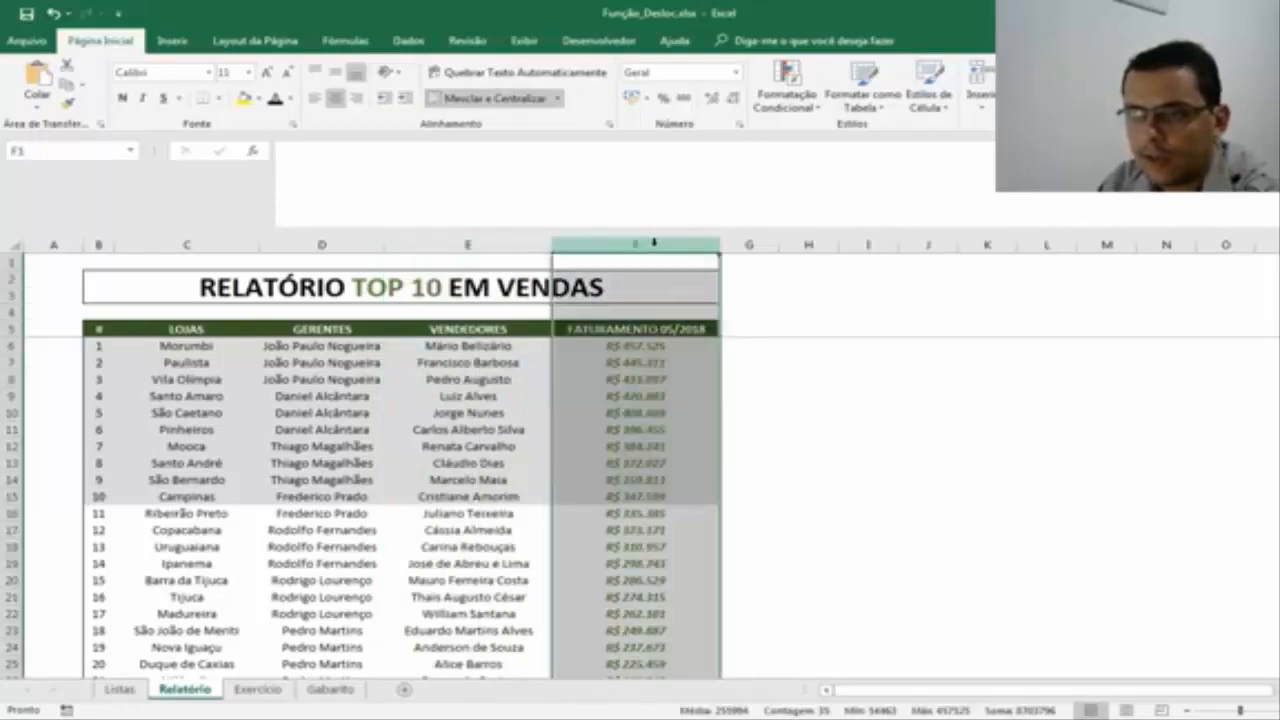
# Compare the revenue cells F6 and F7 with the first and second ranked sellers in E6 and E7.
pyautogui.click(645, 345)
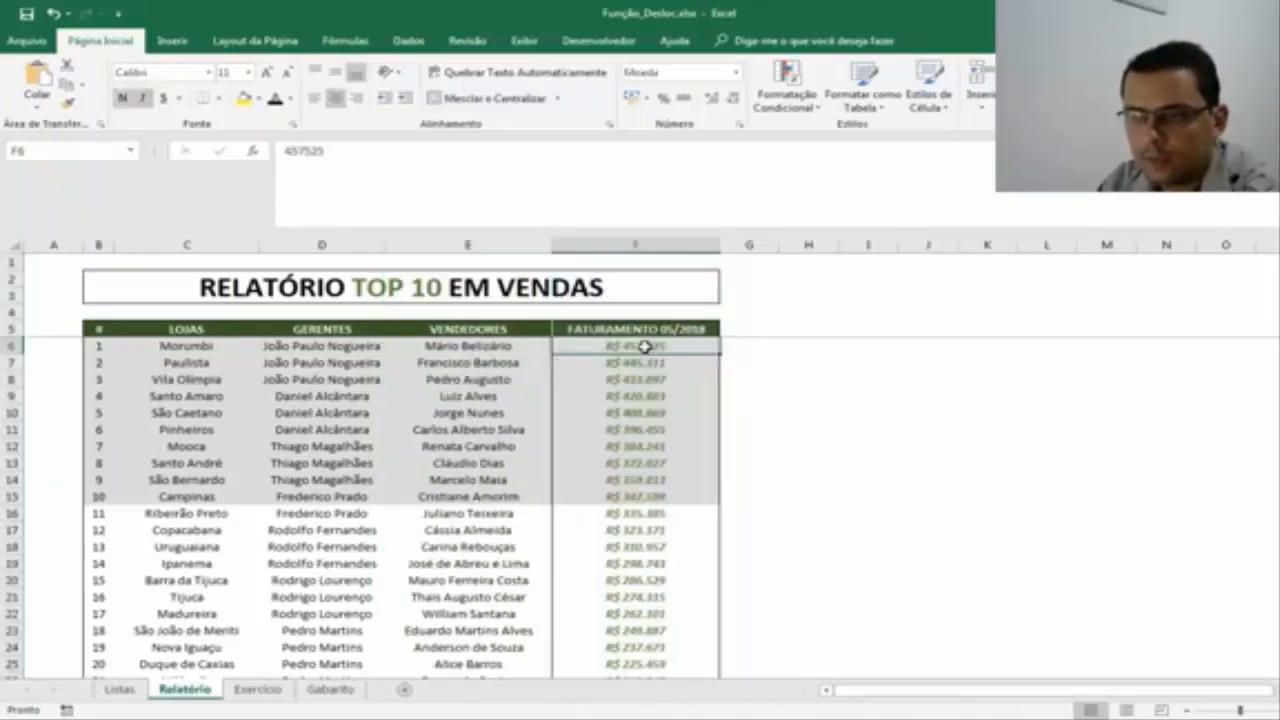
pyautogui.click(645, 364)
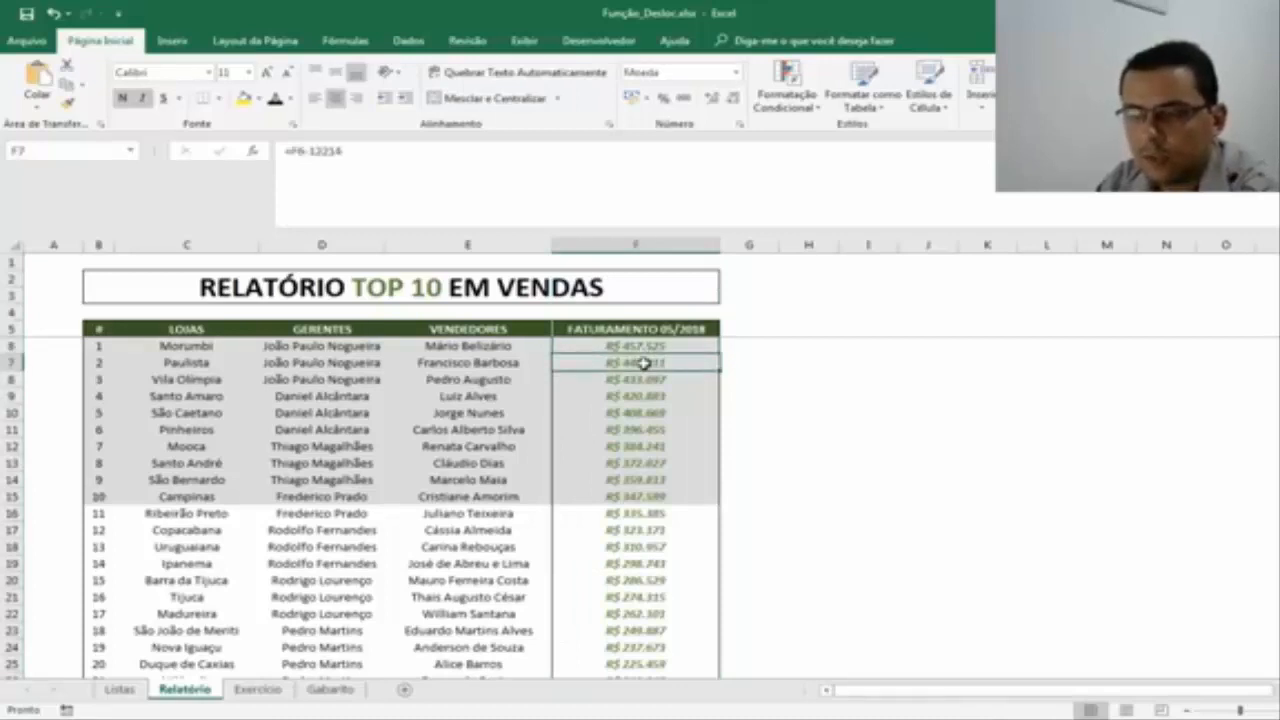
pyautogui.click(668, 346)
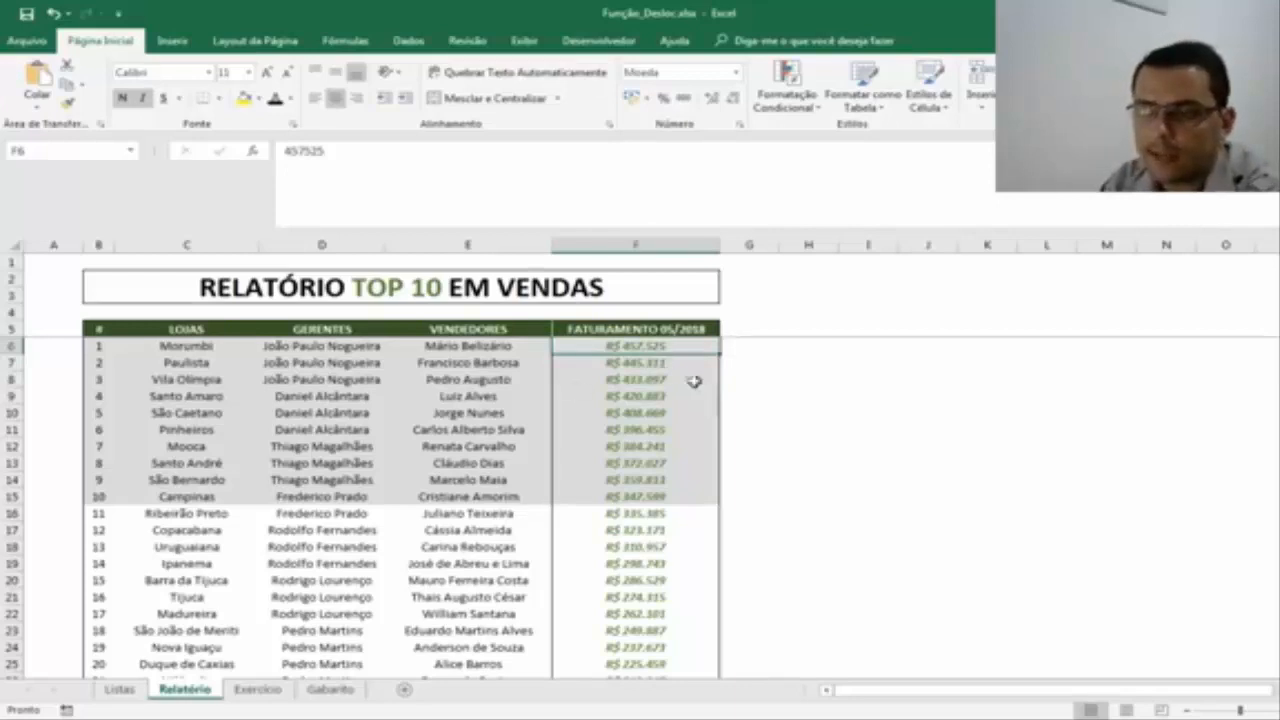
pyautogui.click(455, 345)
pyautogui.click(491, 363)
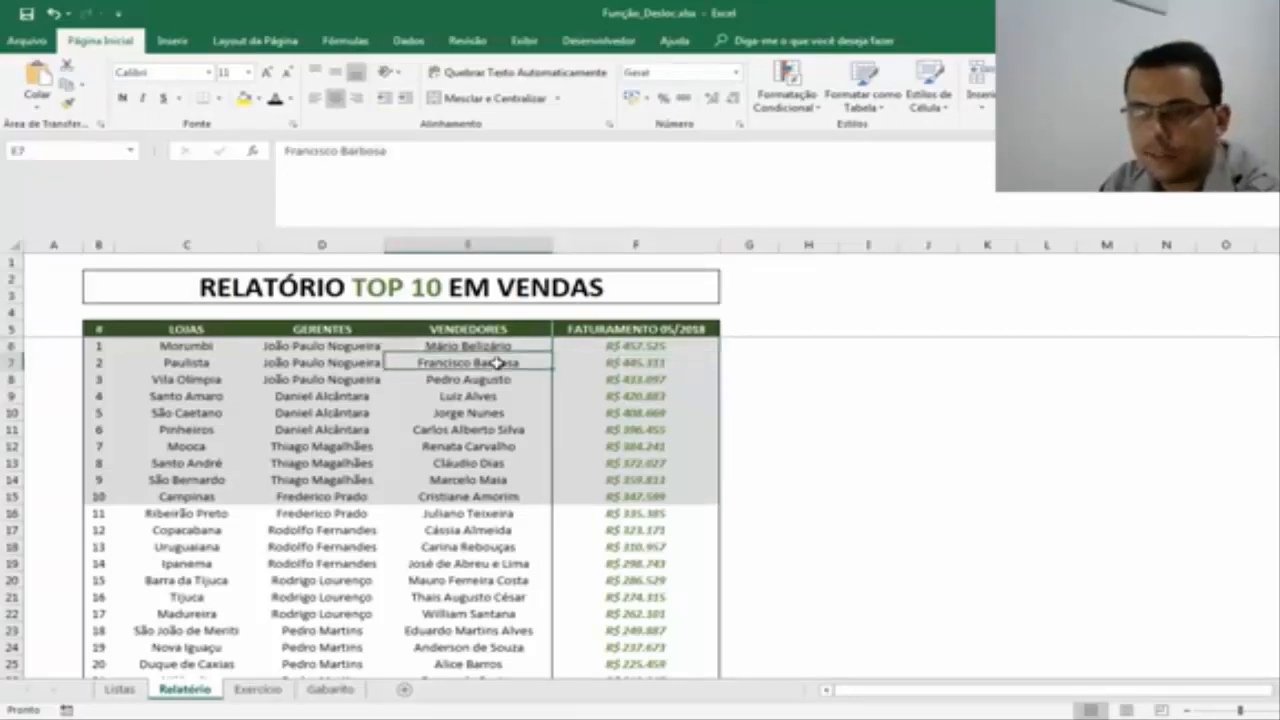
pyautogui.click(447, 345)
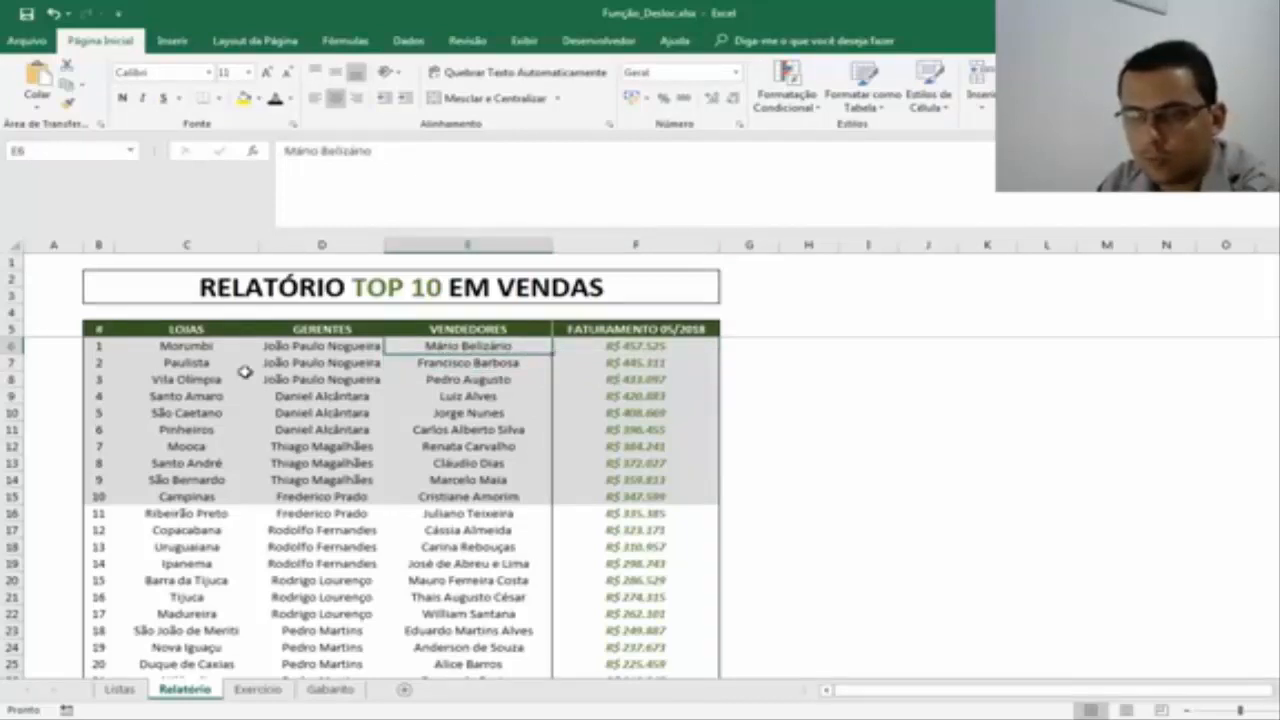
pyautogui.click(593, 346)
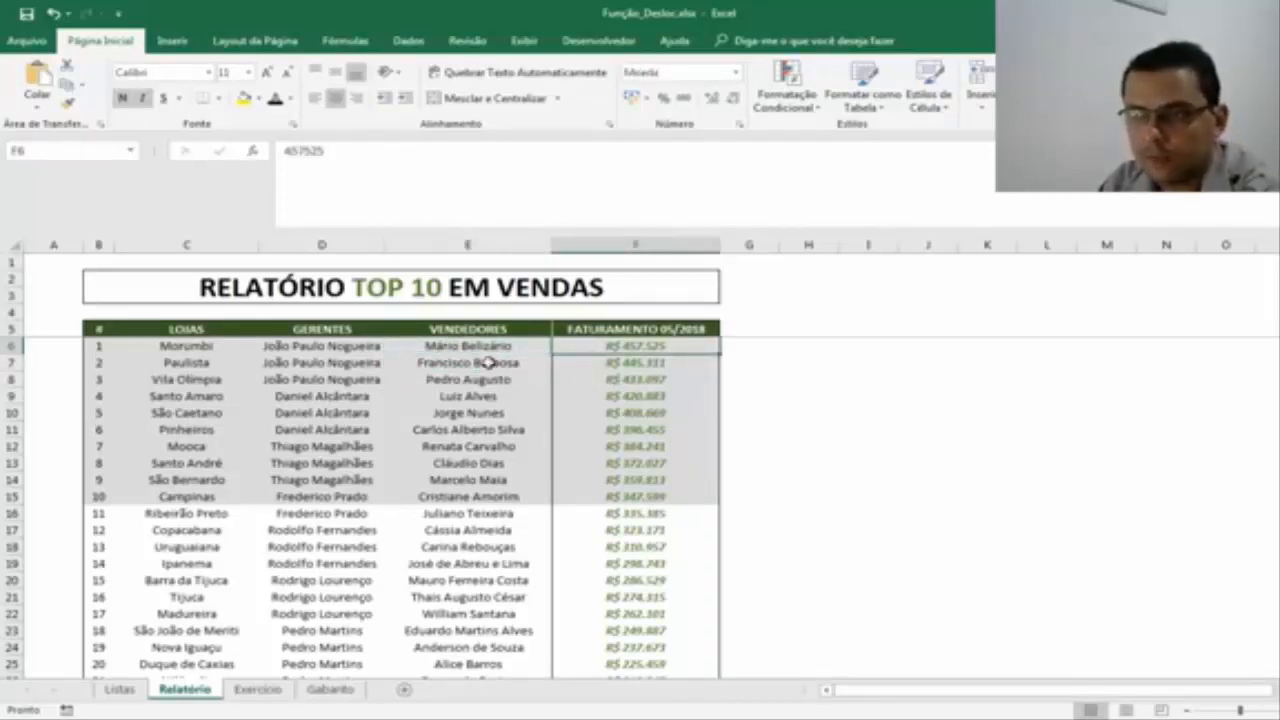
pyautogui.click(488, 363)
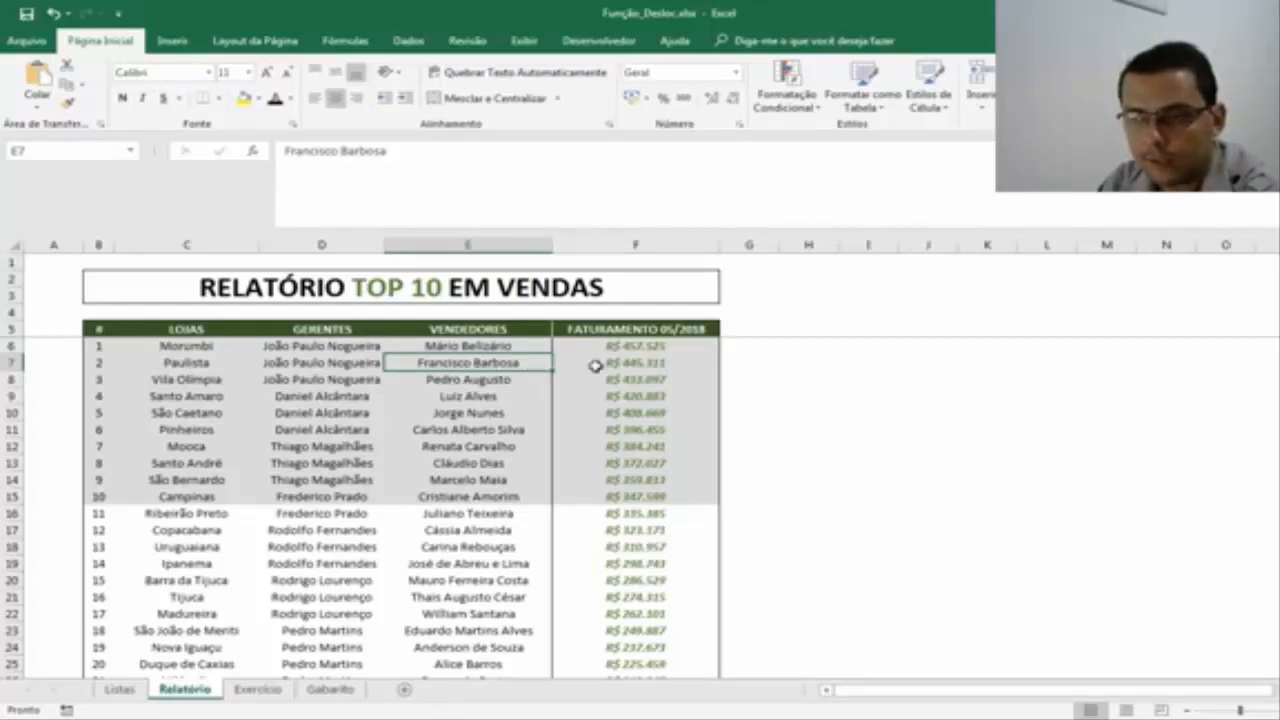
# Check the third-ranked seller in E8 against the store in C8, and follow the VENDEDORES column down to the tenth position.
pyautogui.click(515, 384)
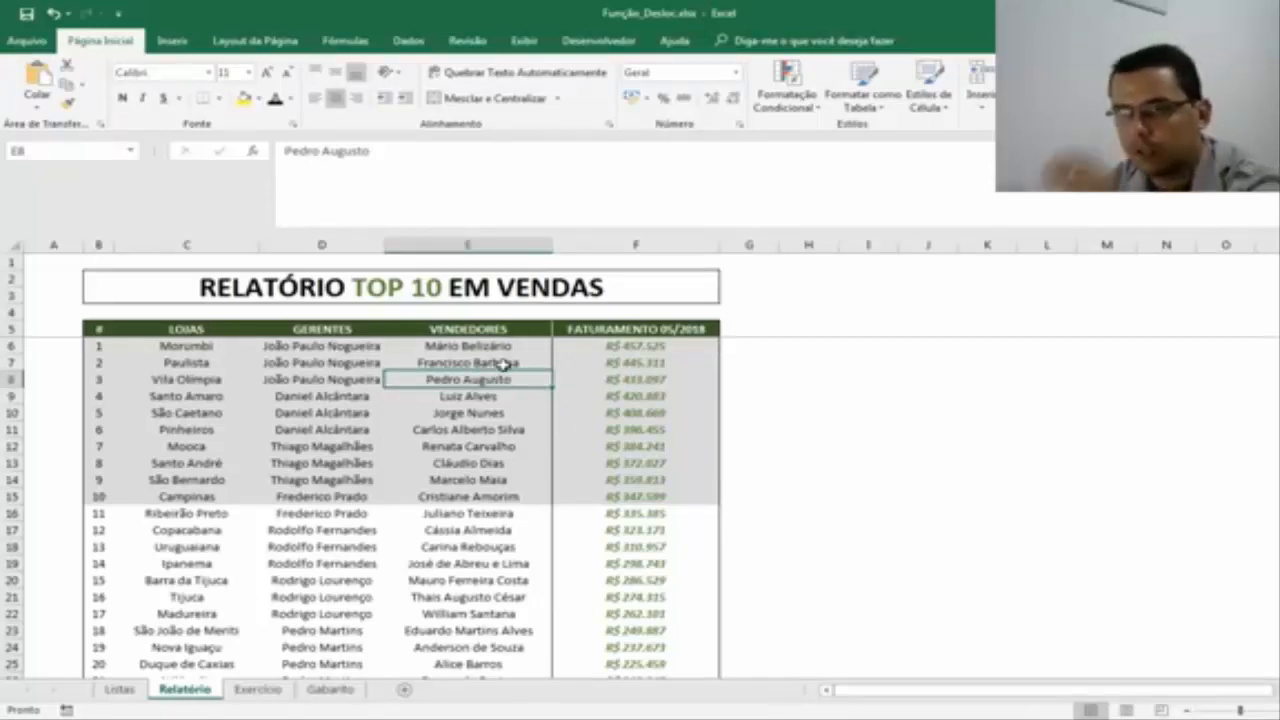
pyautogui.click(220, 375)
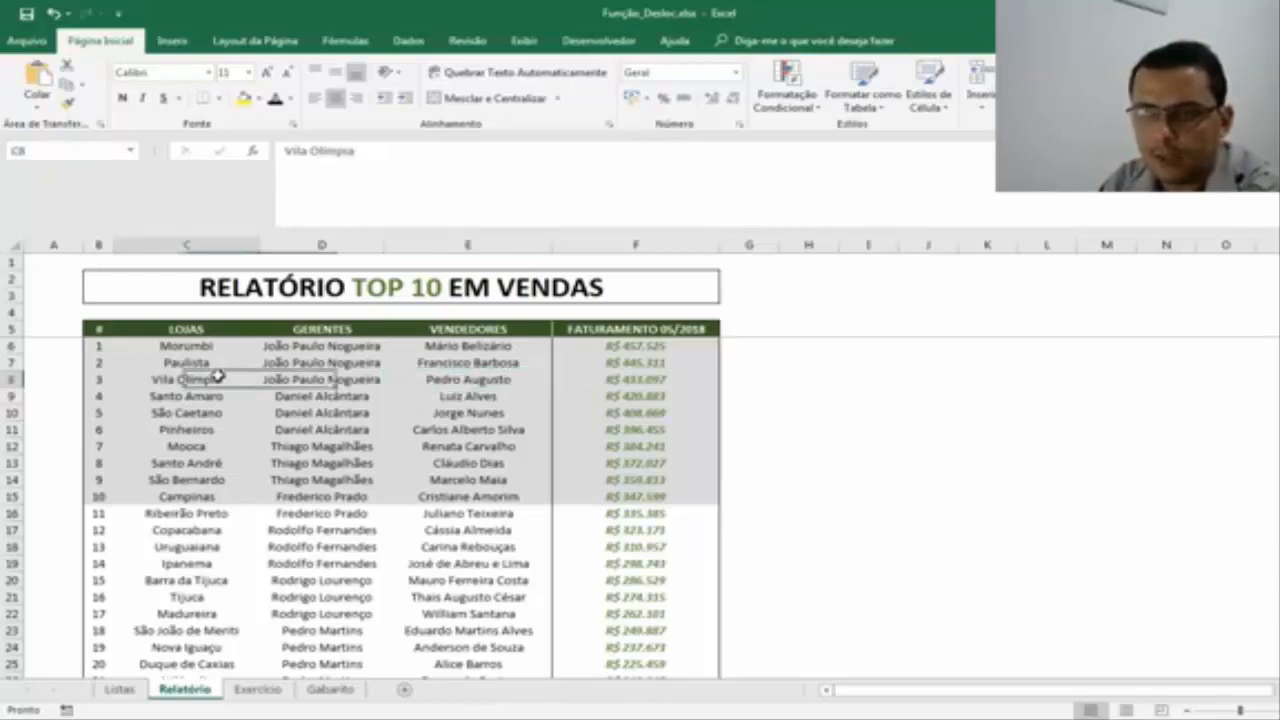
pyautogui.click(509, 380)
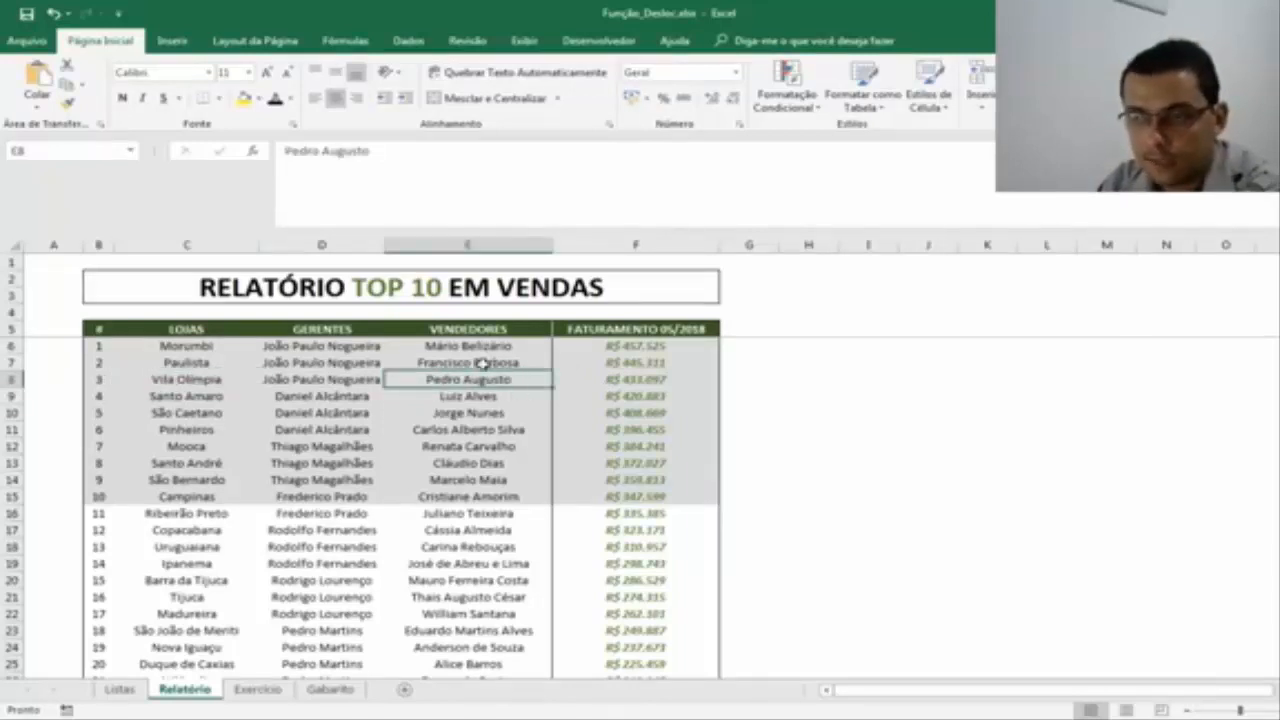
pyautogui.press('Down')
pyautogui.press('Down')
pyautogui.press('Down')
pyautogui.press('Down')
pyautogui.press('Down')
pyautogui.press('Down')
pyautogui.press('Down')
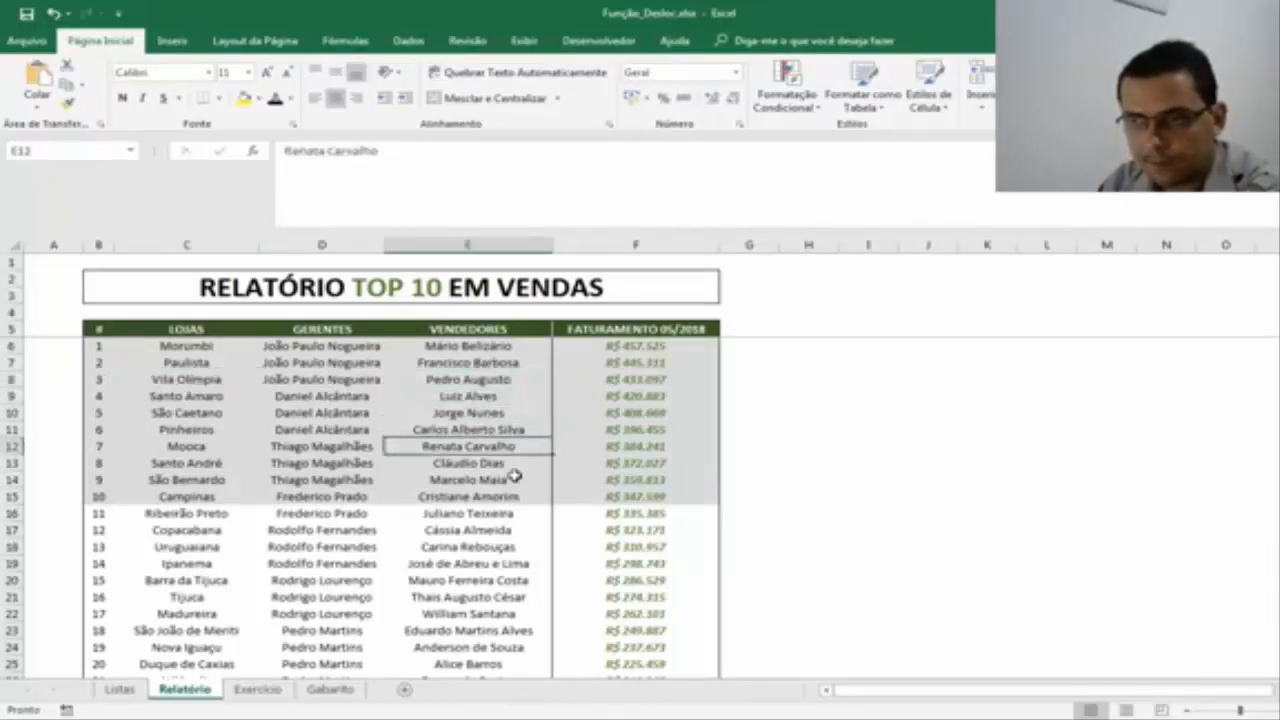
# View the Relatório table through its last row, and examine the FATURAMENTO 05/2018 column from its header F5 down to F18.
pyautogui.scroll(-2, 581, 415)
pyautogui.scroll(-3, 581, 415)
pyautogui.scroll(5, 581, 415)
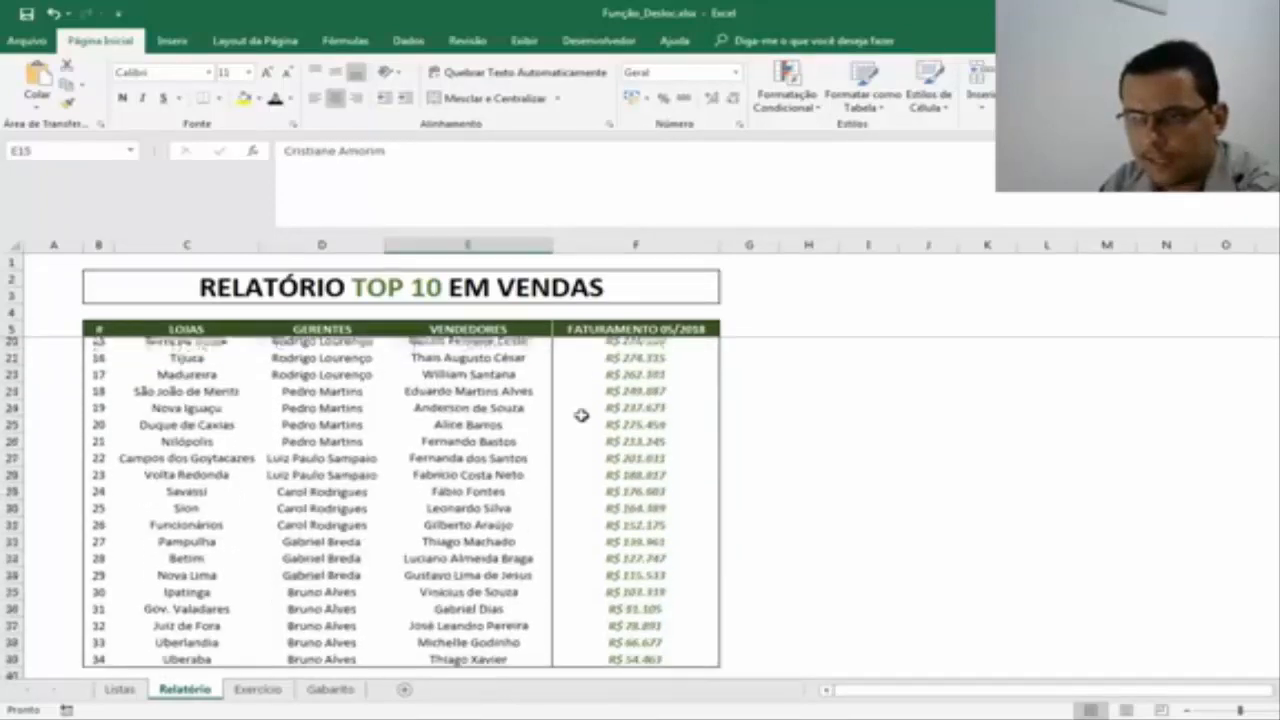
pyautogui.moveTo(643, 323); pyautogui.dragTo(640, 548)
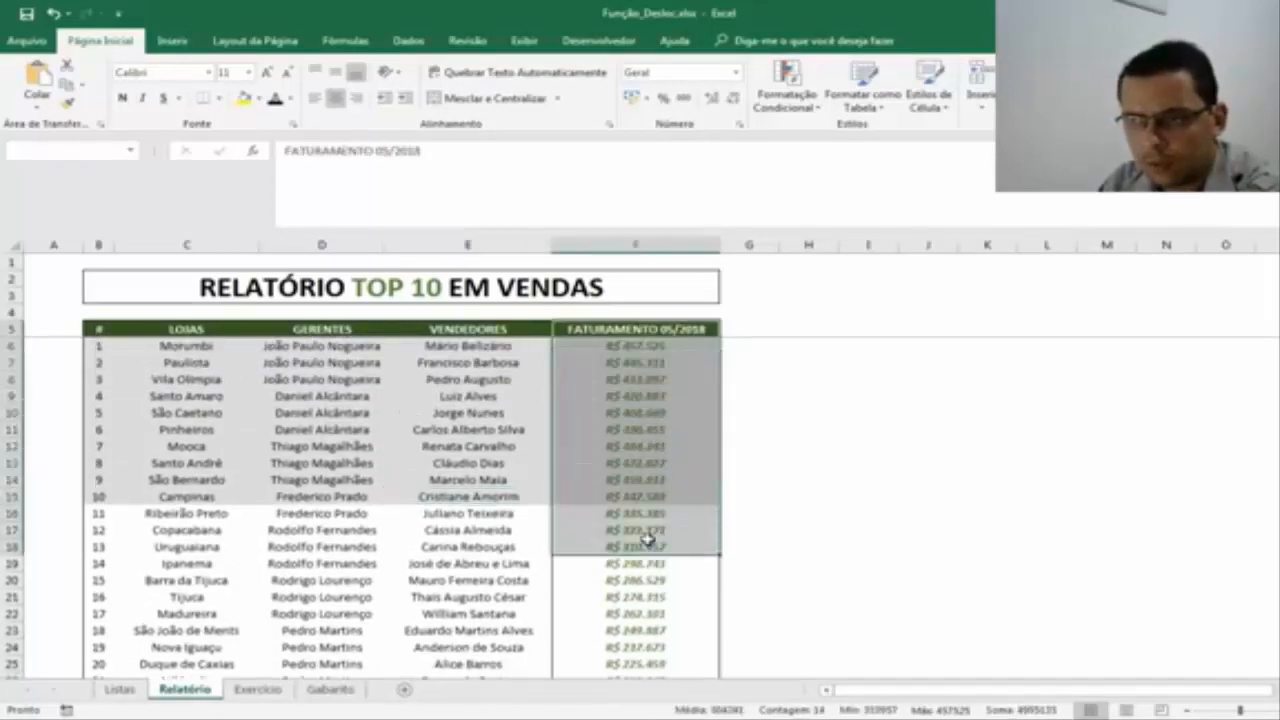
# Review the SEM REFERÊNCIA range E18:E27 of Exercício 2 alongside the Relatório sheet, ending on the first answer cell E18.
pyautogui.click(258, 689)
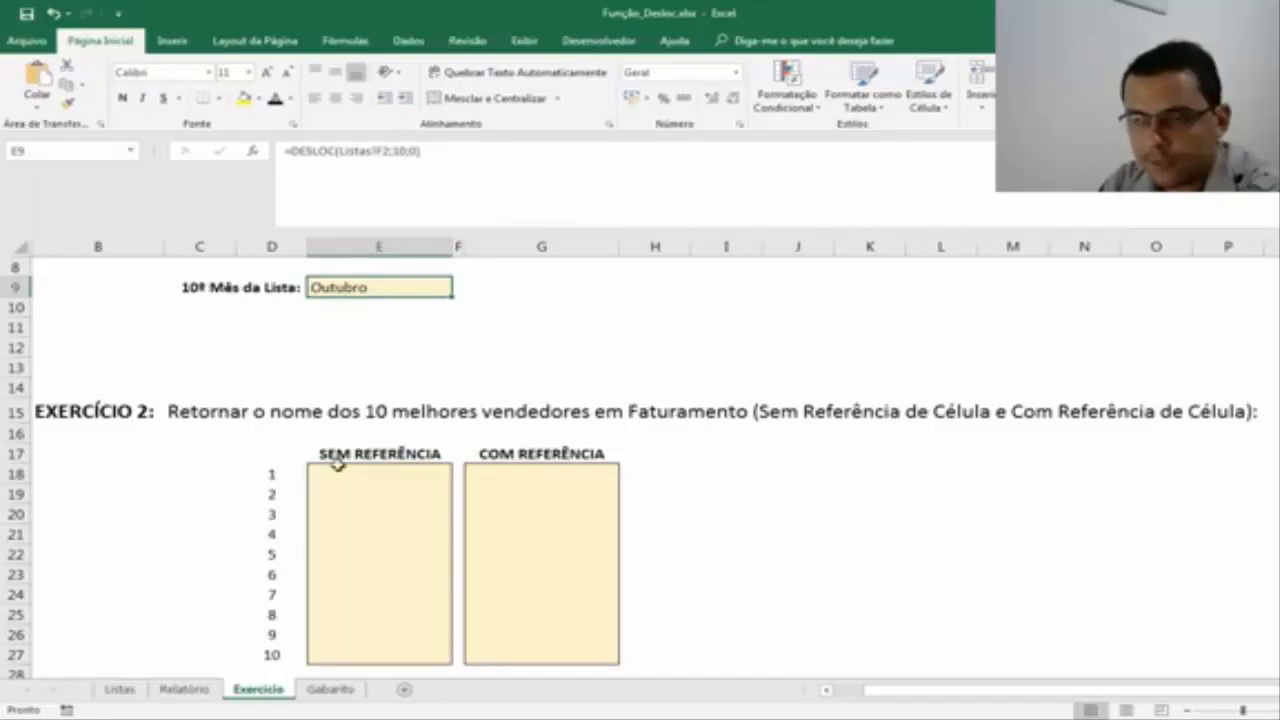
pyautogui.moveTo(336, 476); pyautogui.dragTo(329, 655)
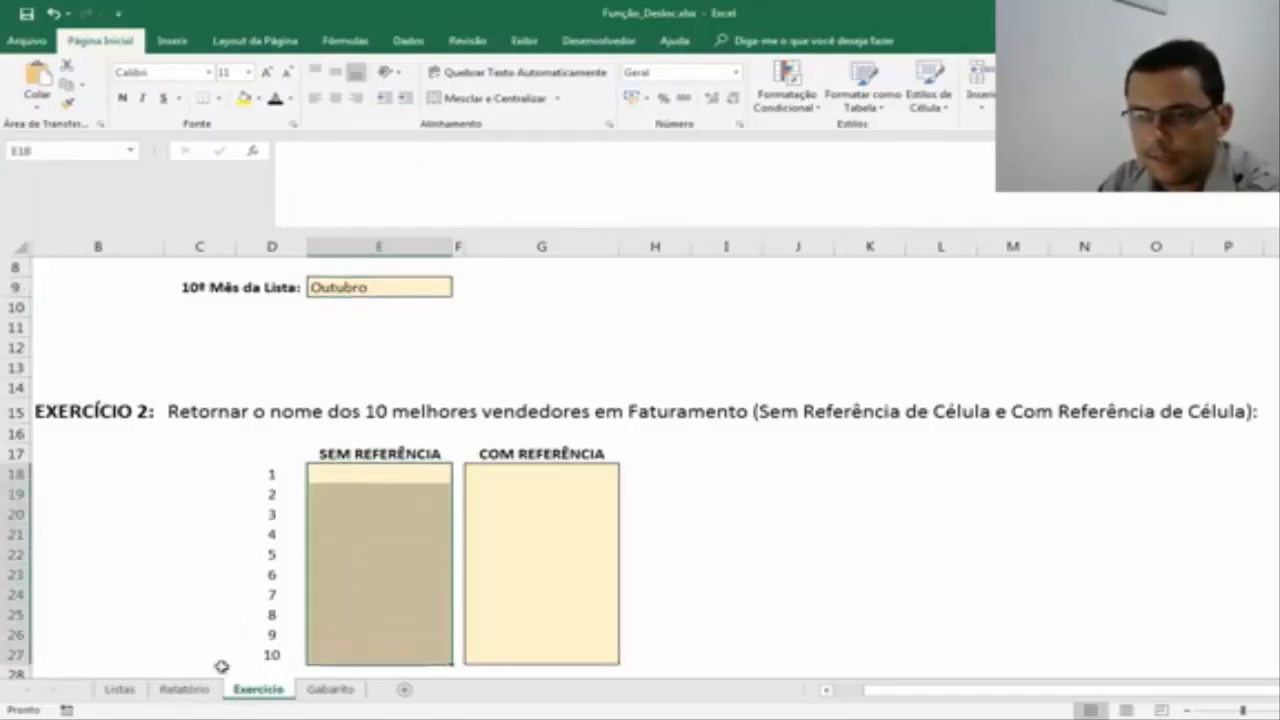
pyautogui.click(184, 689)
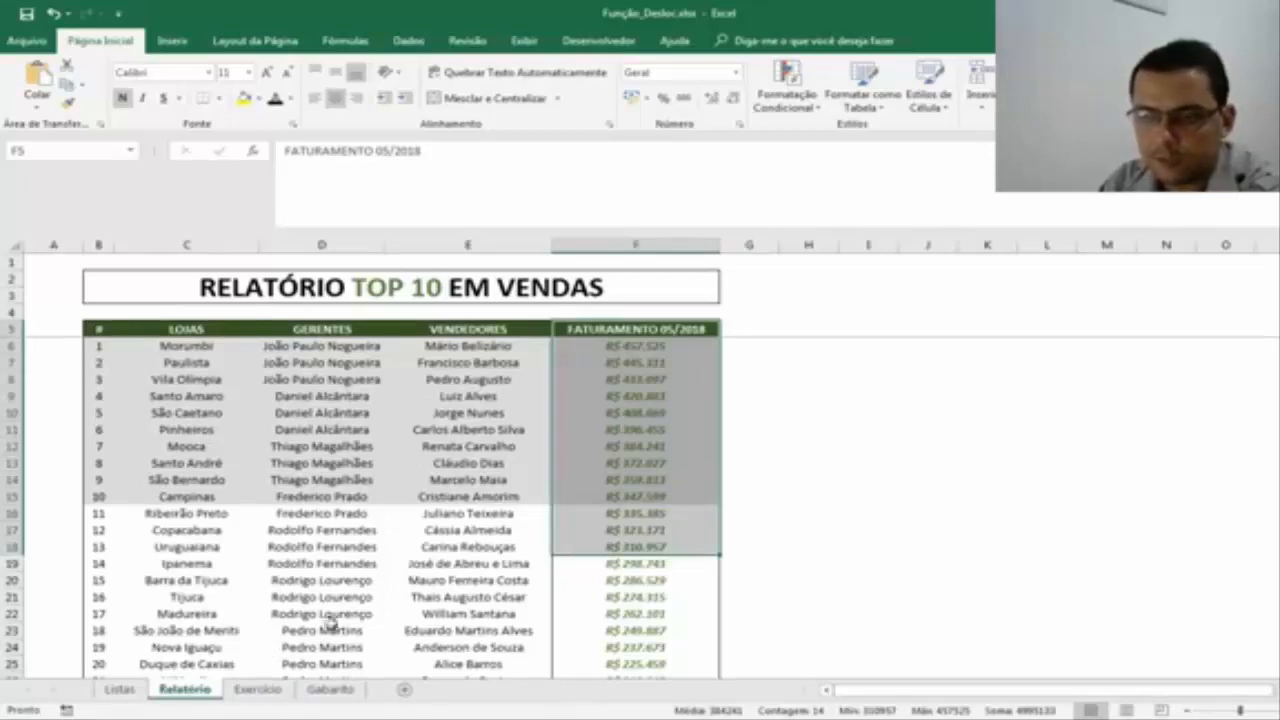
pyautogui.click(238, 697)
pyautogui.click(358, 482)
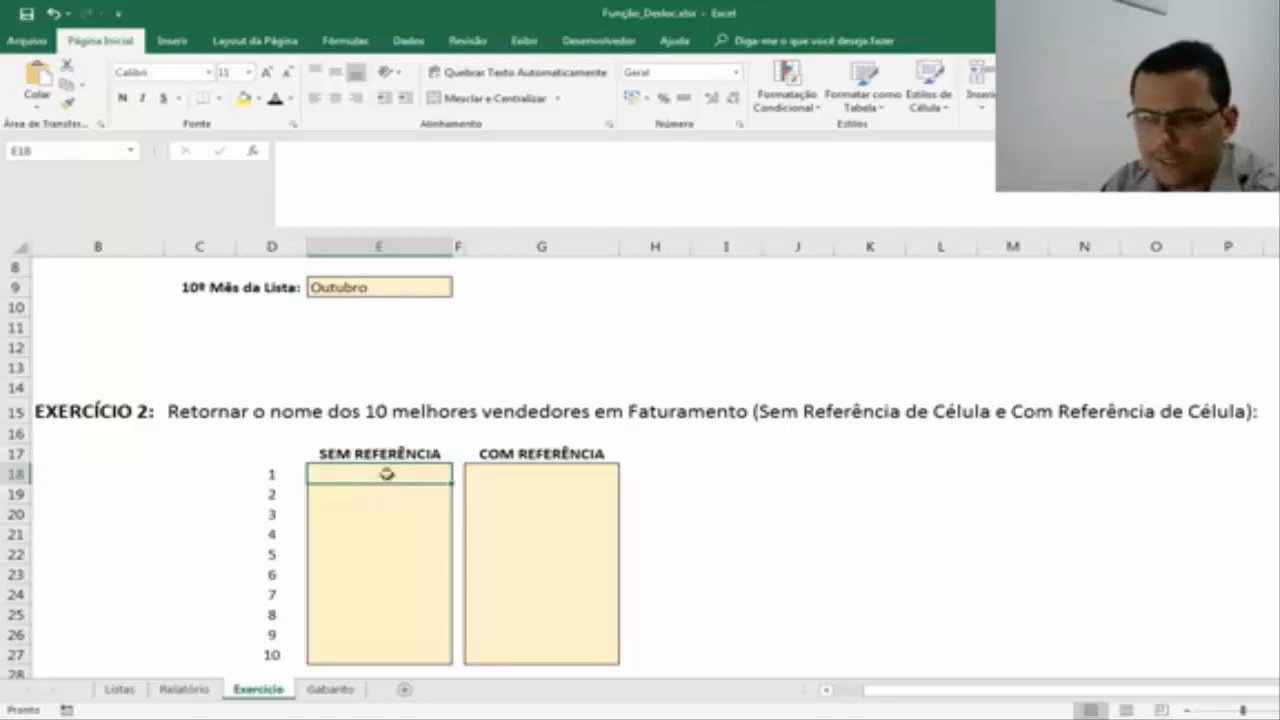
pyautogui.moveTo(366, 477); pyautogui.dragTo(360, 663)
pyautogui.click(378, 472)
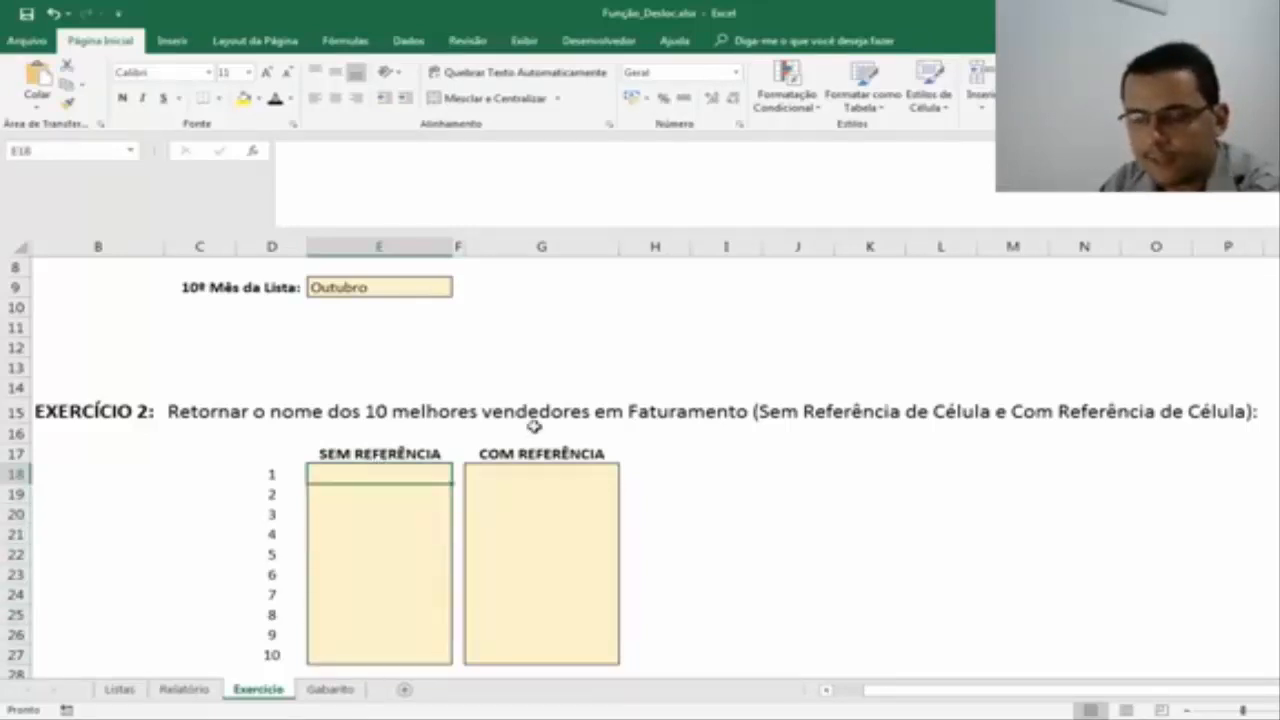
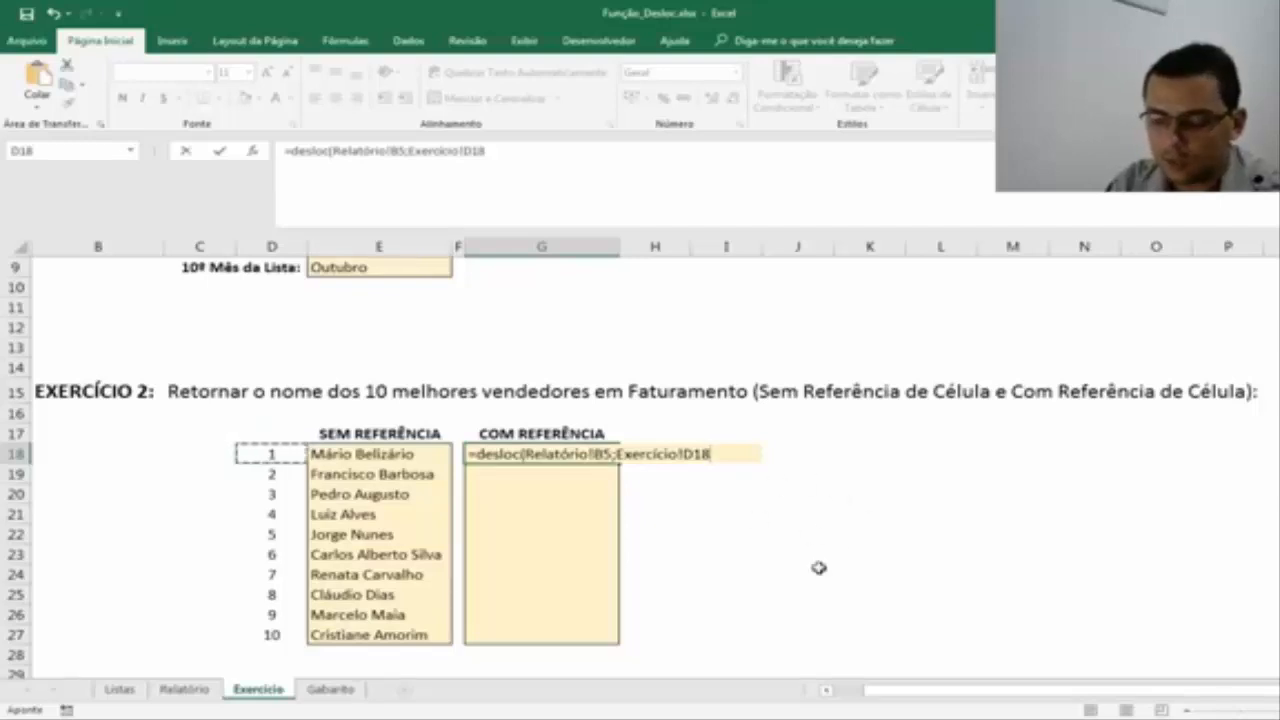
# Complete the first COM REFERÊNCIA formula in G18 as =DESLOC(Relatório!B5;Exercício!D18;3), with 3 as the column offset.
pyautogui.write(';3')
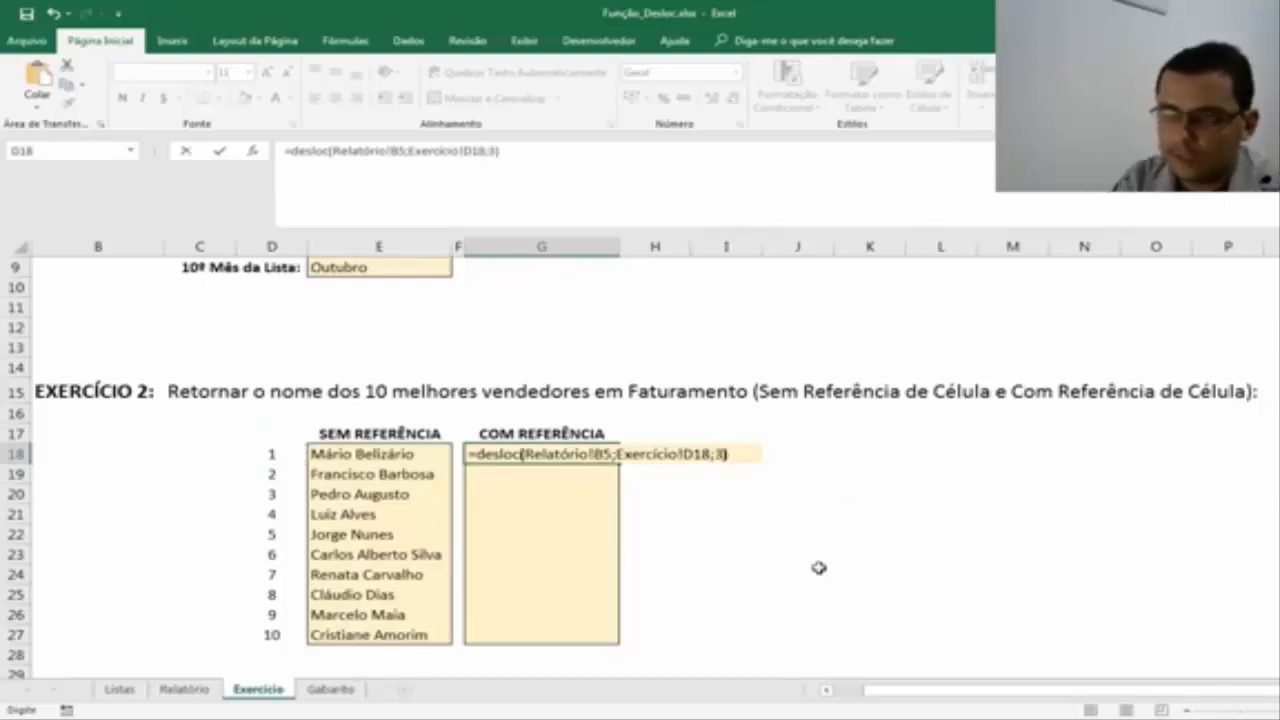
pyautogui.press('Return')
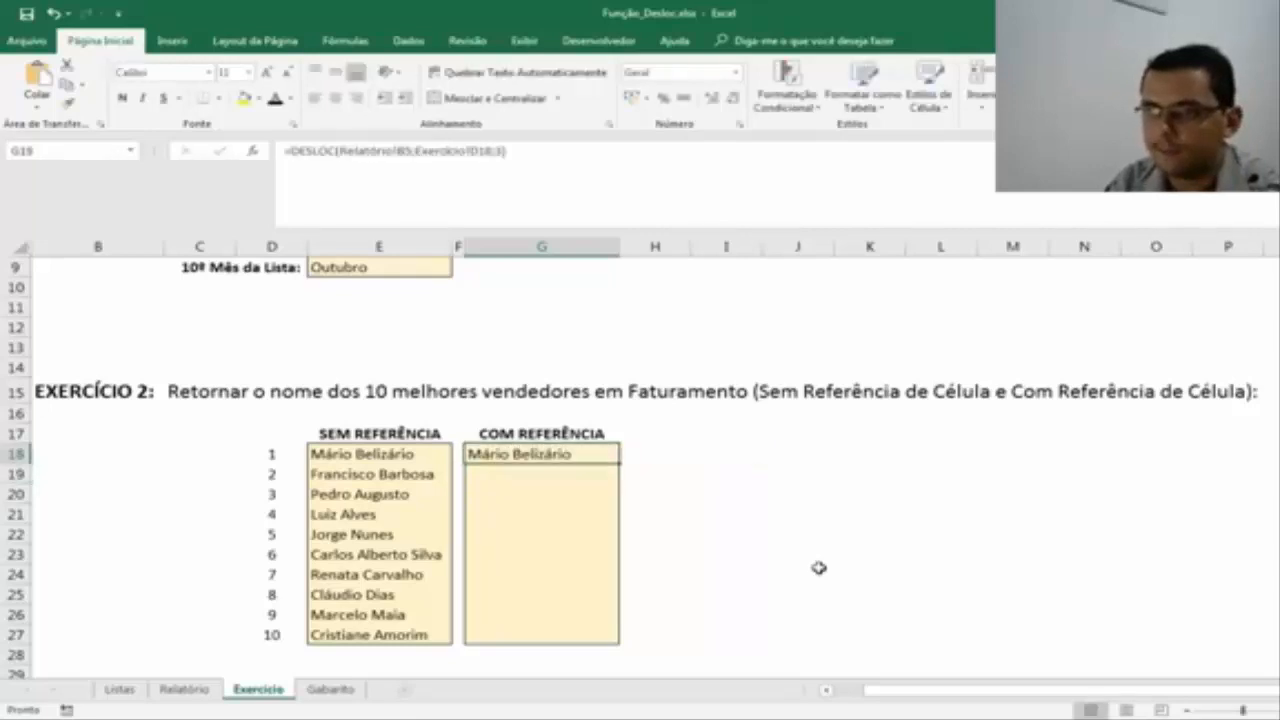
pyautogui.doubleClick(527, 449)
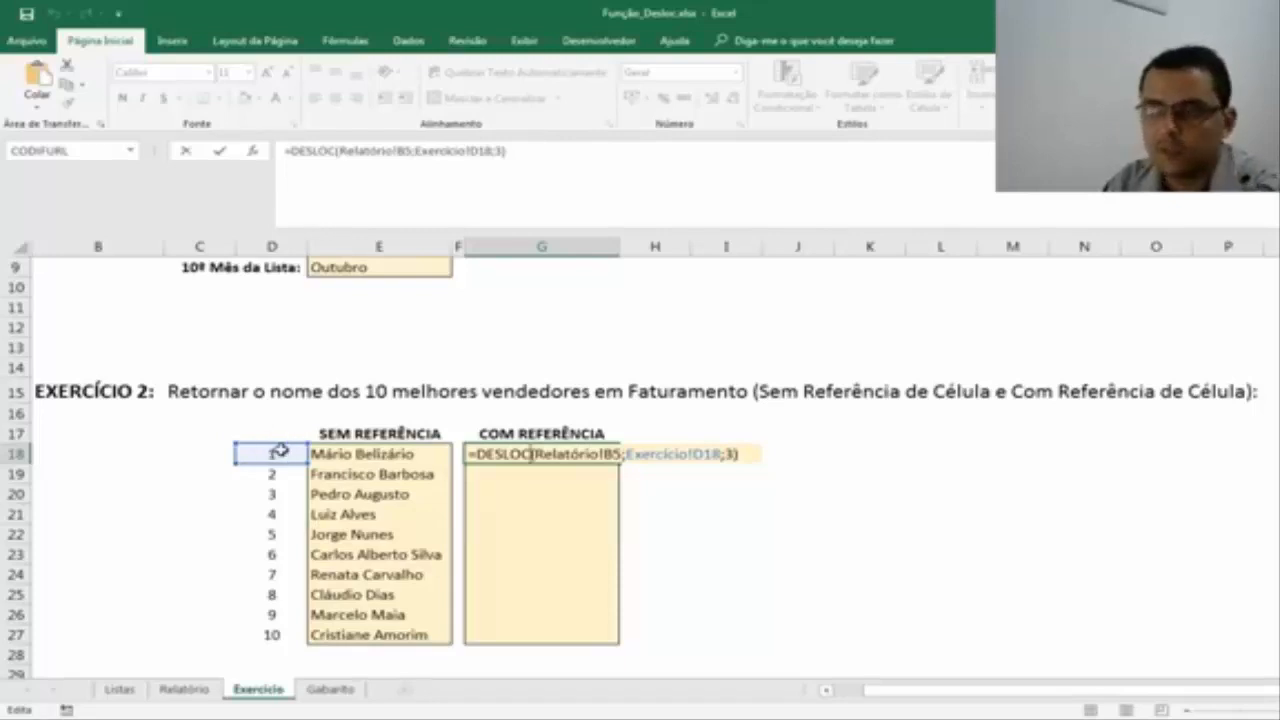
pyautogui.hotkey('ctrl', 'Return')
# Try to copy the formula with relative references from G18 into the remaining COM REFERÊNCIA cells G19:G27.
pyautogui.hotkey('ctrl', 'c')
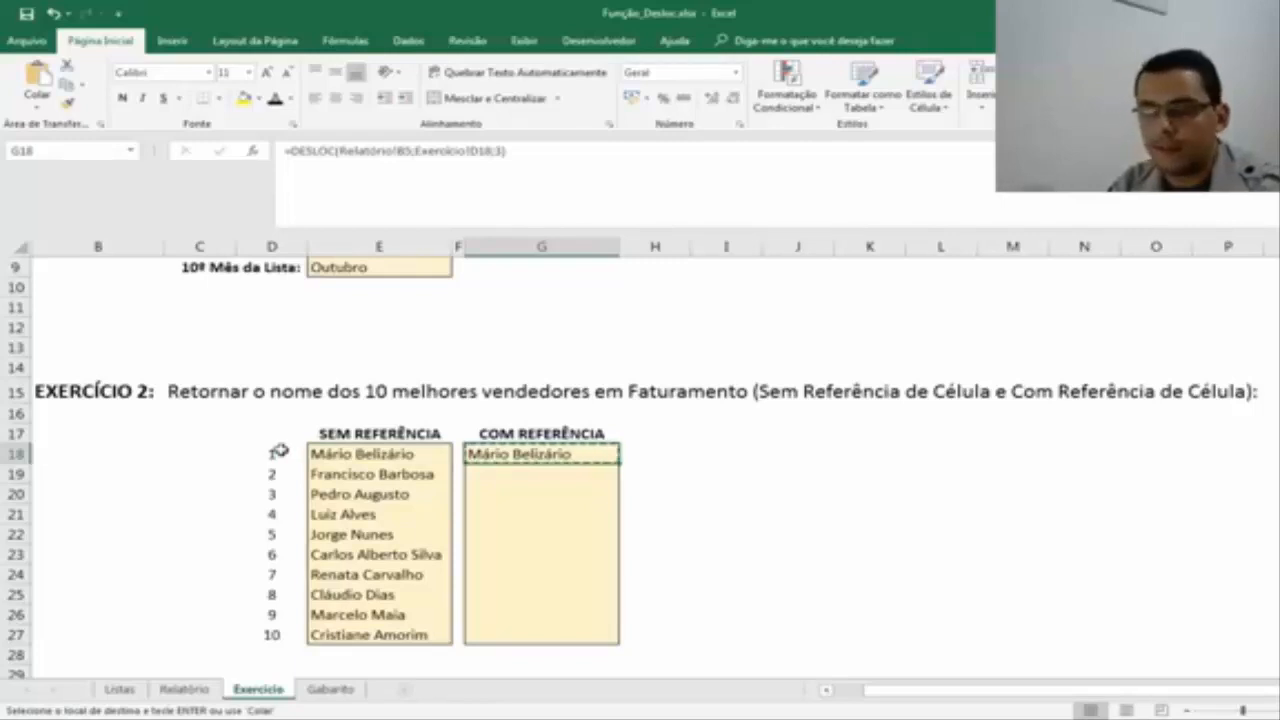
pyautogui.press('Down')
pyautogui.press('Down')
pyautogui.press('Down')
pyautogui.press('Down')
pyautogui.press('Down')
pyautogui.press('Down')
pyautogui.press('Down')
pyautogui.press('Down')
pyautogui.press('Down')
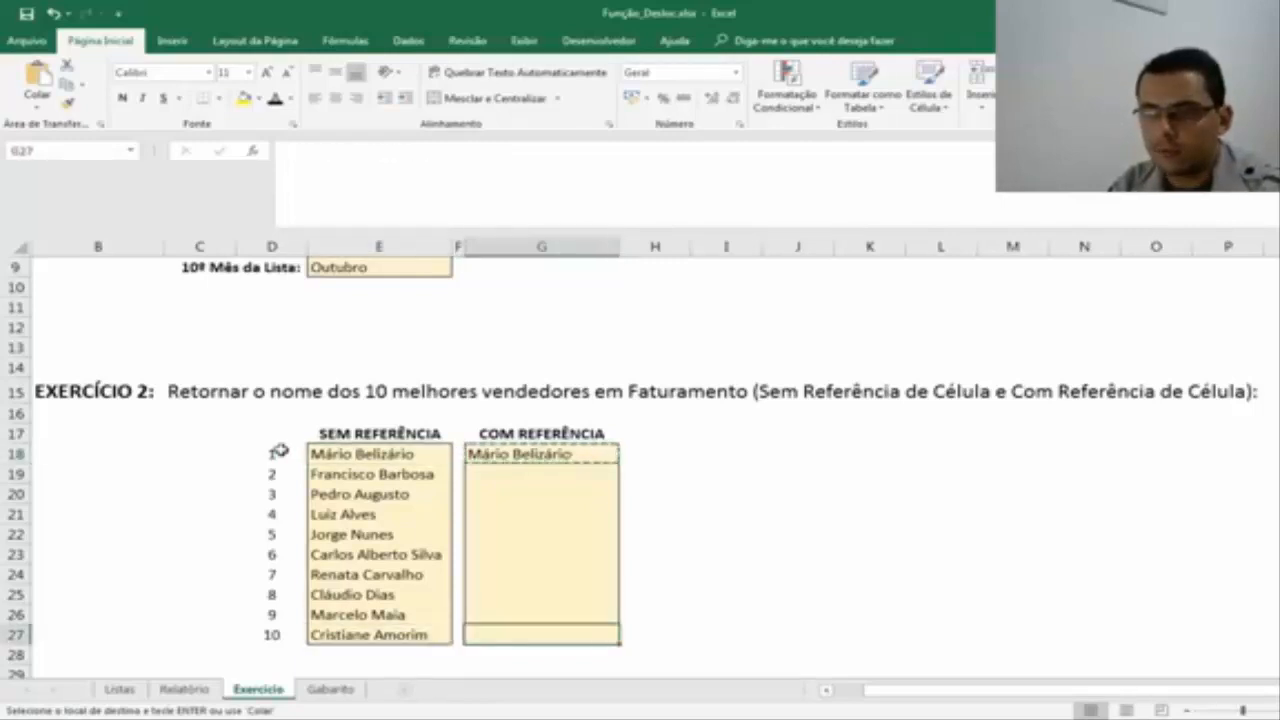
pyautogui.hotkey('shift', 'Up')
pyautogui.hotkey('shift', 'Up')
pyautogui.hotkey('shift', 'Up')
pyautogui.hotkey('shift', 'Up')
pyautogui.hotkey('shift', 'Up')
pyautogui.hotkey('shift', 'Up')
pyautogui.hotkey('shift', 'Up')
pyautogui.hotkey('shift', 'Up')
pyautogui.press('Down')
pyautogui.press('Down')
pyautogui.press('Down')
pyautogui.press('Up')
pyautogui.press('Up')
pyautogui.press('Up')
pyautogui.press('Up')
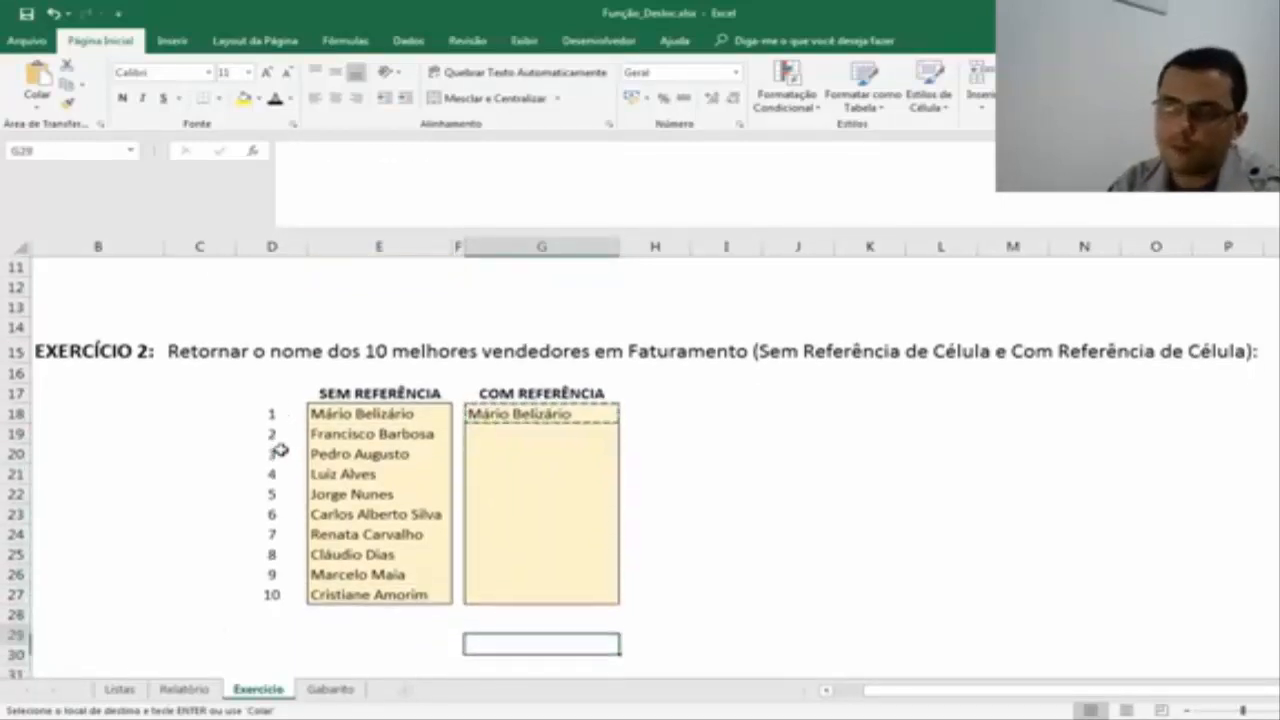
pyautogui.press('Down')
pyautogui.hotkey('ctrl', 'shift', 'Up')
pyautogui.hotkey('shift', 'Down')
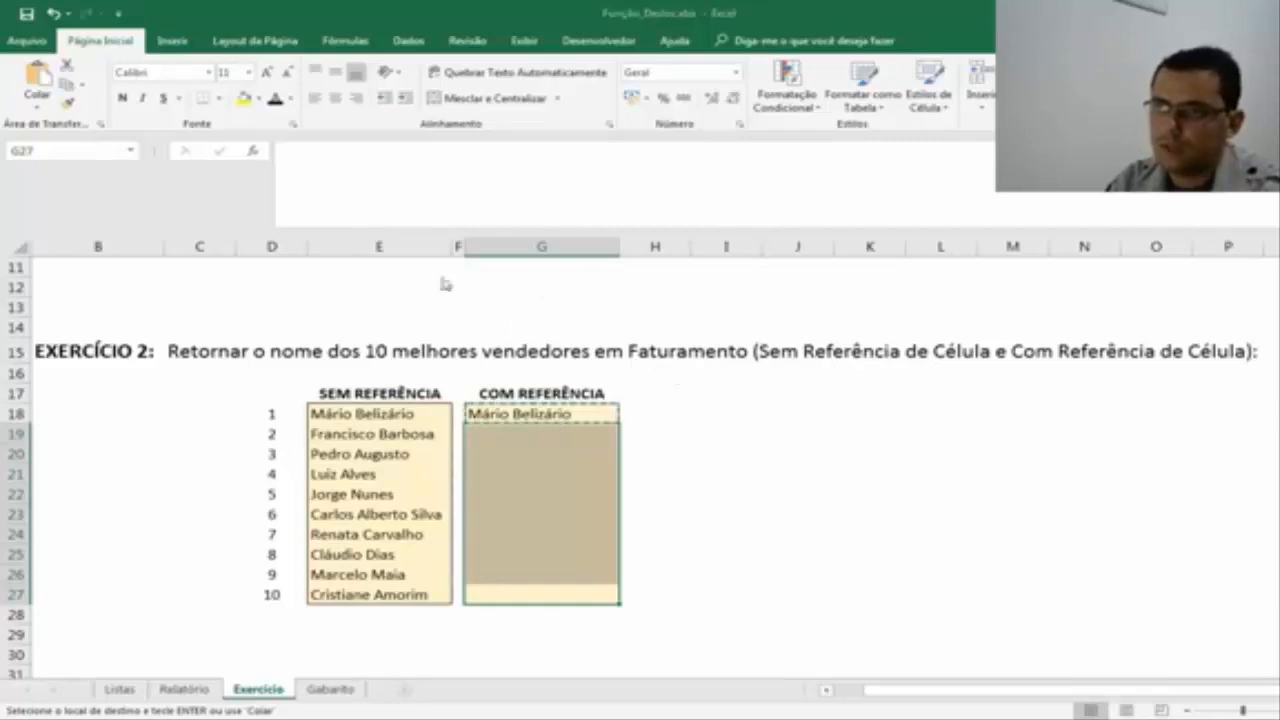
pyautogui.hotkey('ctrl', 'v')
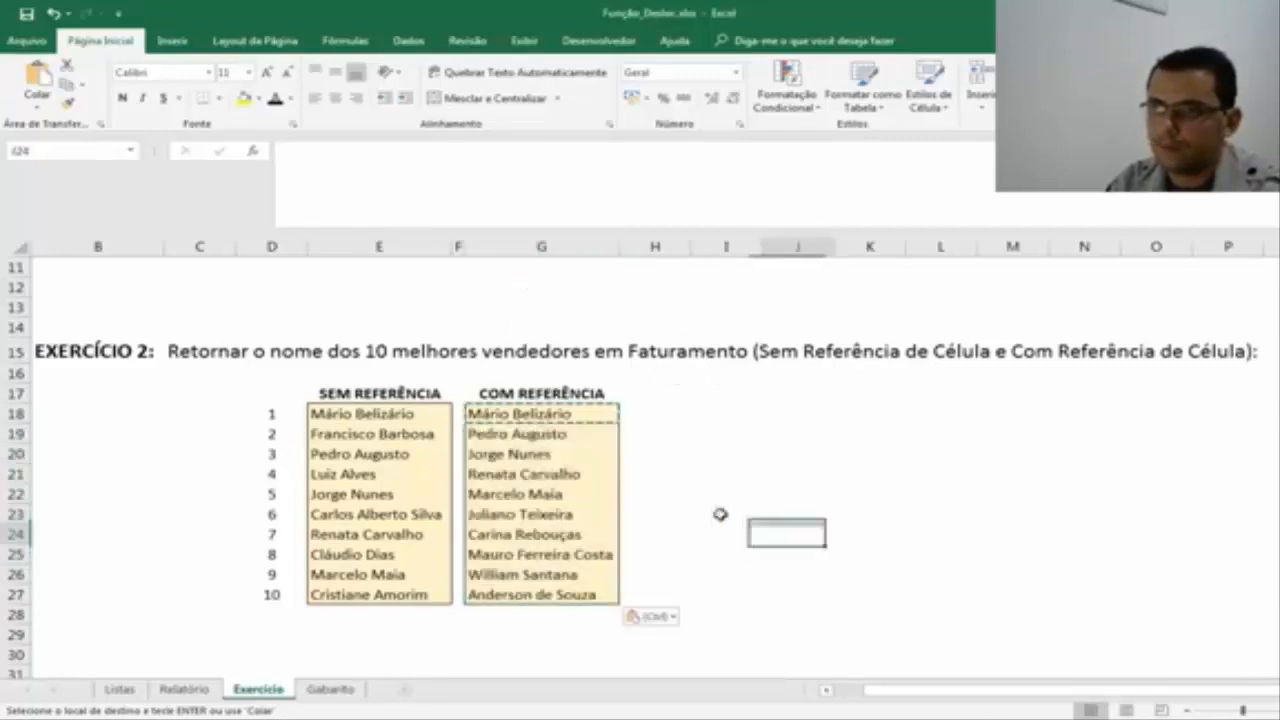
# Inspect the DESLOC formulas in G18, G19 and G20, comparing how the Relatório starting reference shifts from row to row.
pyautogui.click(555, 420)
pyautogui.press('Down')
pyautogui.press('Down')
pyautogui.press('F2')
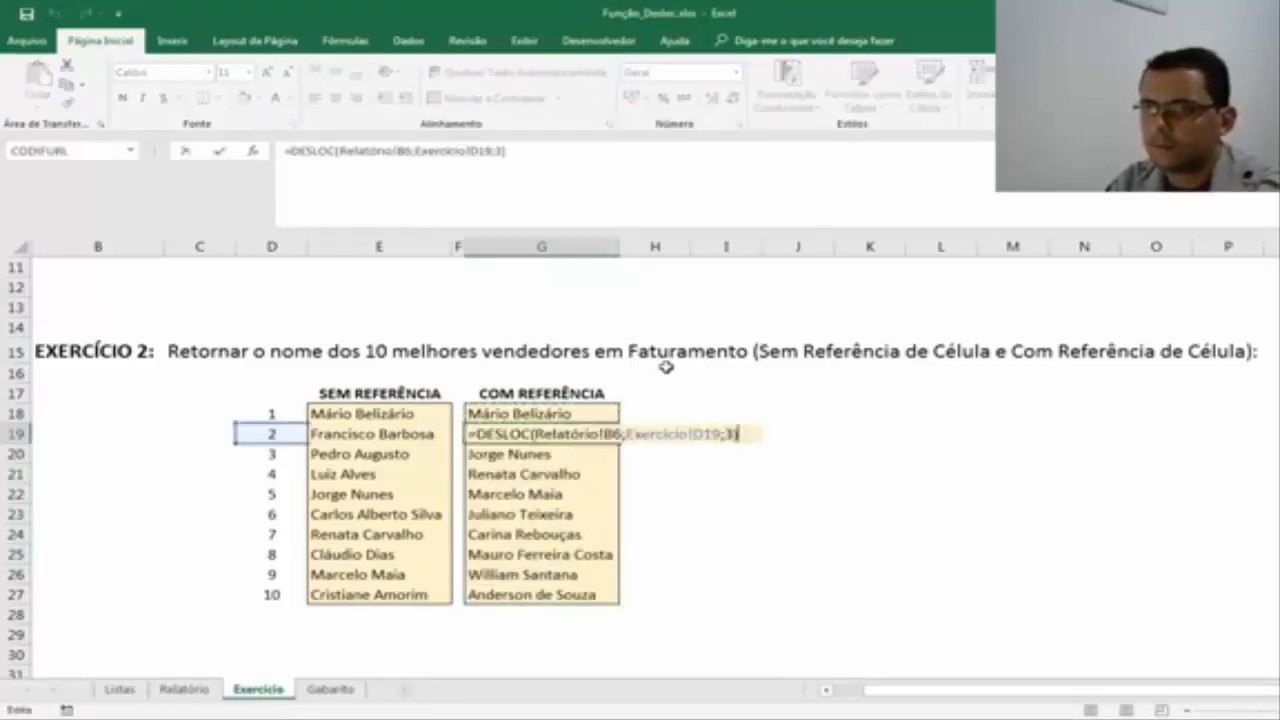
pyautogui.press('Return')
pyautogui.press('F2')
pyautogui.press('Return')
pyautogui.press('F2')
pyautogui.press('Return')
pyautogui.press('F2')
pyautogui.press('Return')
pyautogui.press('Up')
pyautogui.press('Up')
pyautogui.press('Up')
pyautogui.press('Up')
pyautogui.press('Up')
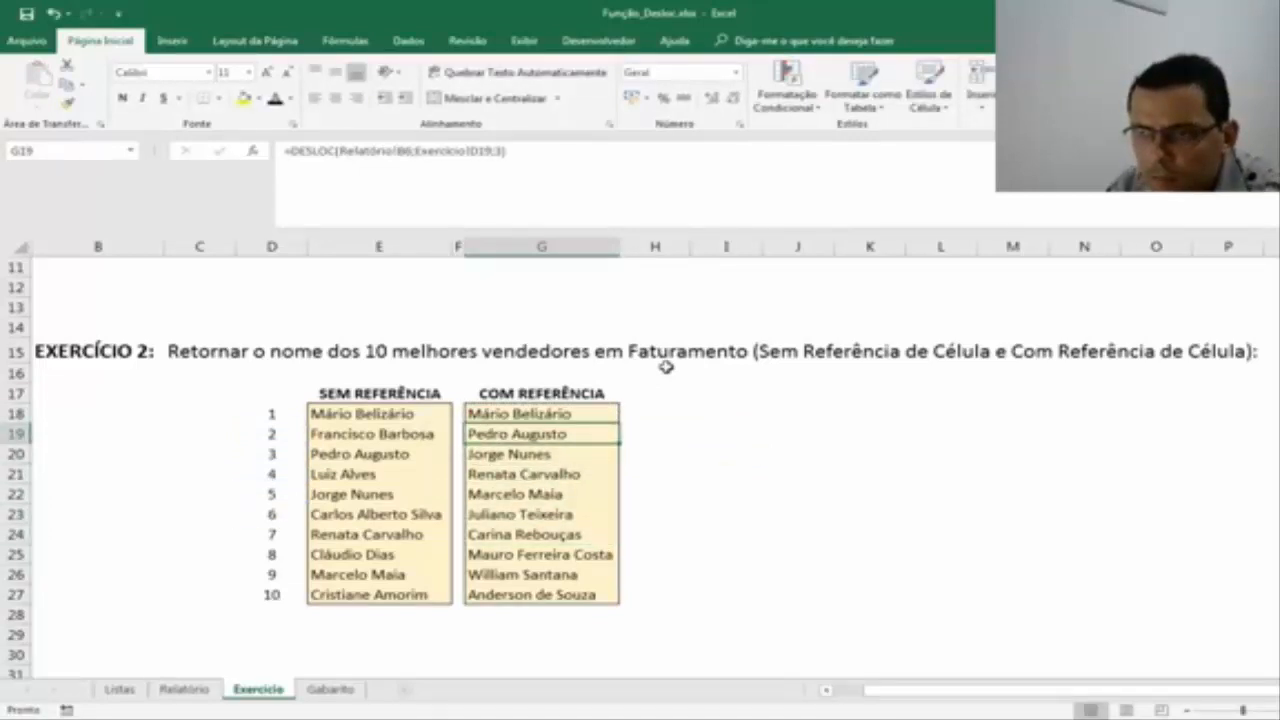
pyautogui.press('F2')
pyautogui.press('Escape')
pyautogui.press('Up')
pyautogui.press('F2')
pyautogui.press('Return')
pyautogui.press('F2')
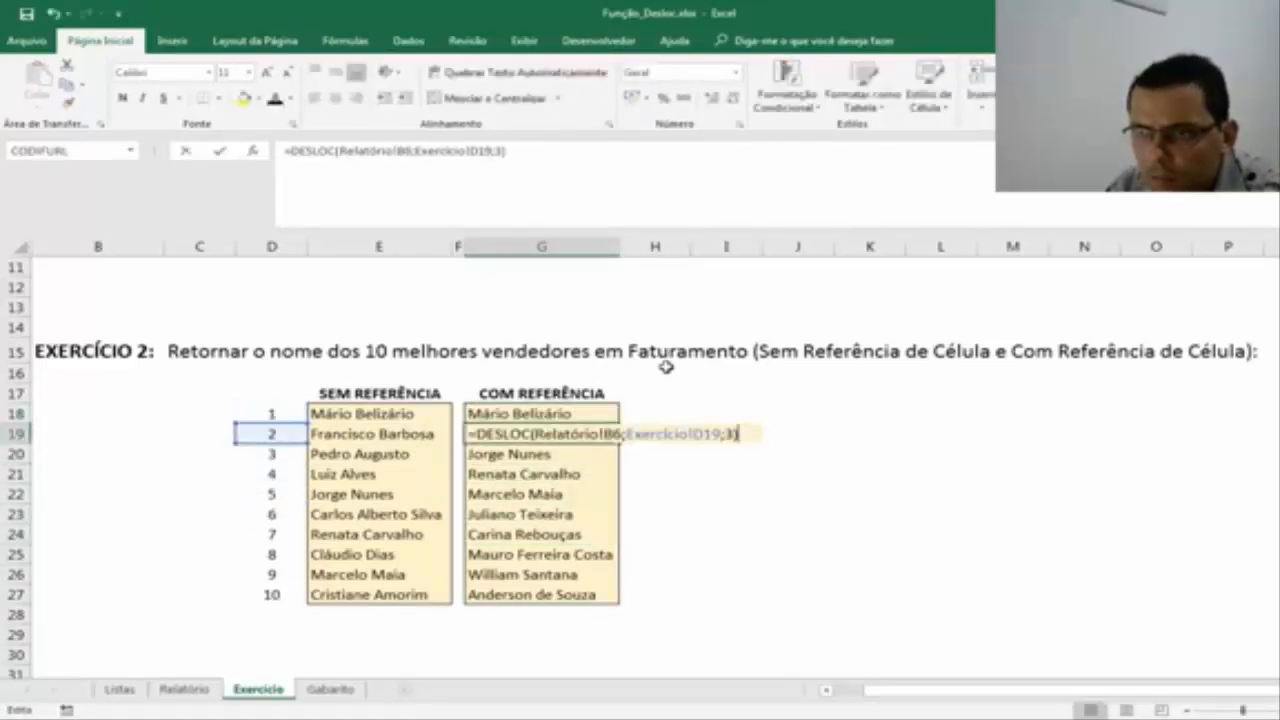
pyautogui.press('Escape')
pyautogui.press('Up')
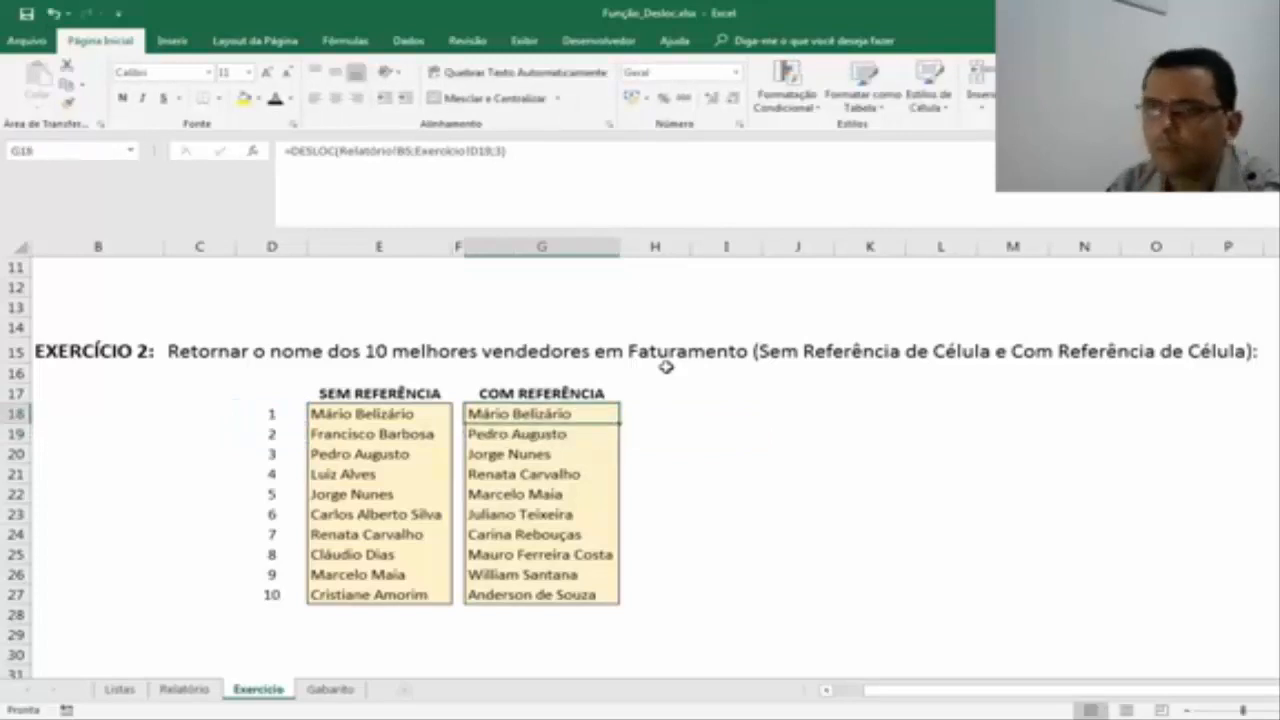
pyautogui.press('F2')
pyautogui.press('Escape')
pyautogui.press('Down')
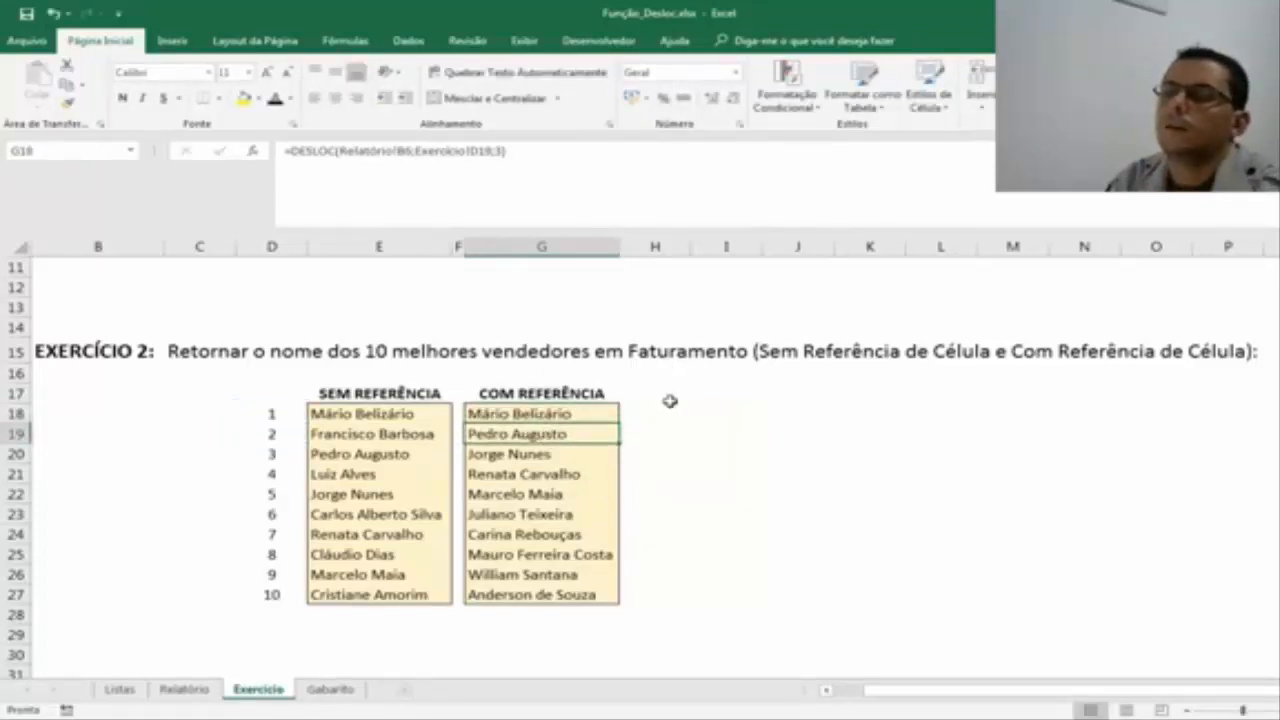
# Clear the copied formulas from G19:G27 and make the Relatório starting reference in G18 absolute as $B$5.
pyautogui.hotkey('ctrl', 'shift', 'Down')
pyautogui.press('Delete')
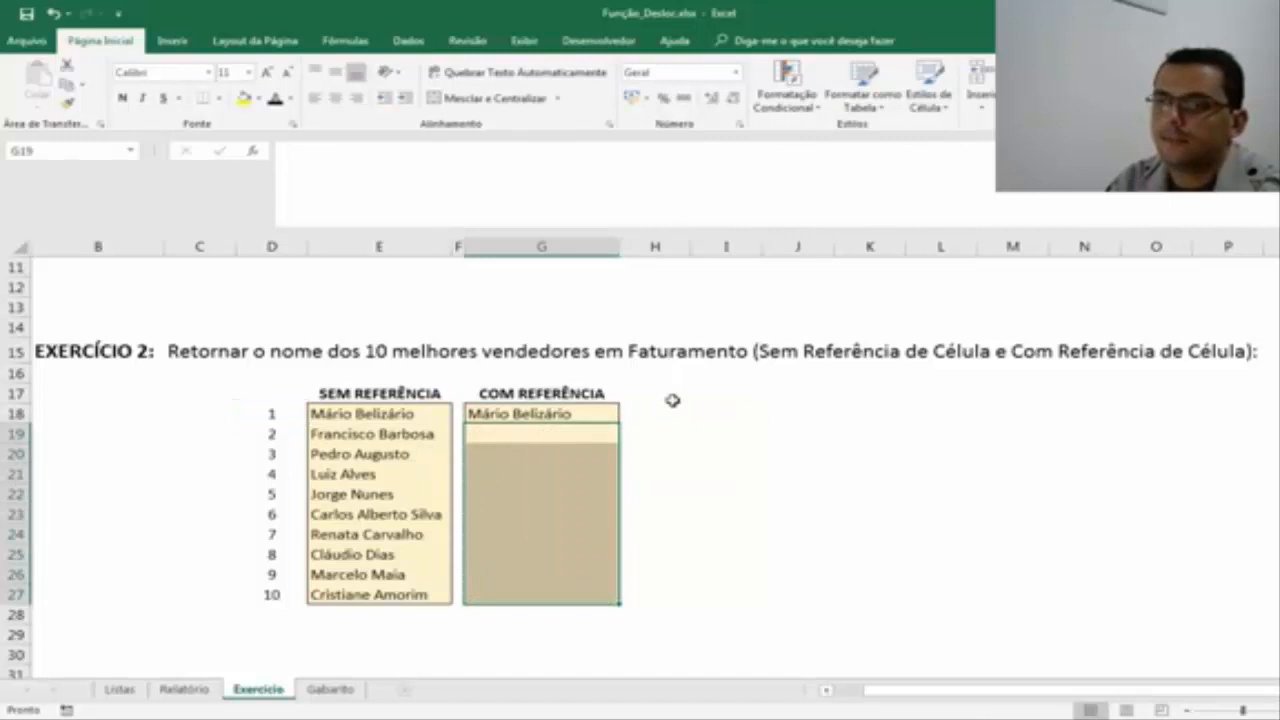
pyautogui.click(560, 413)
pyautogui.click(405, 155)
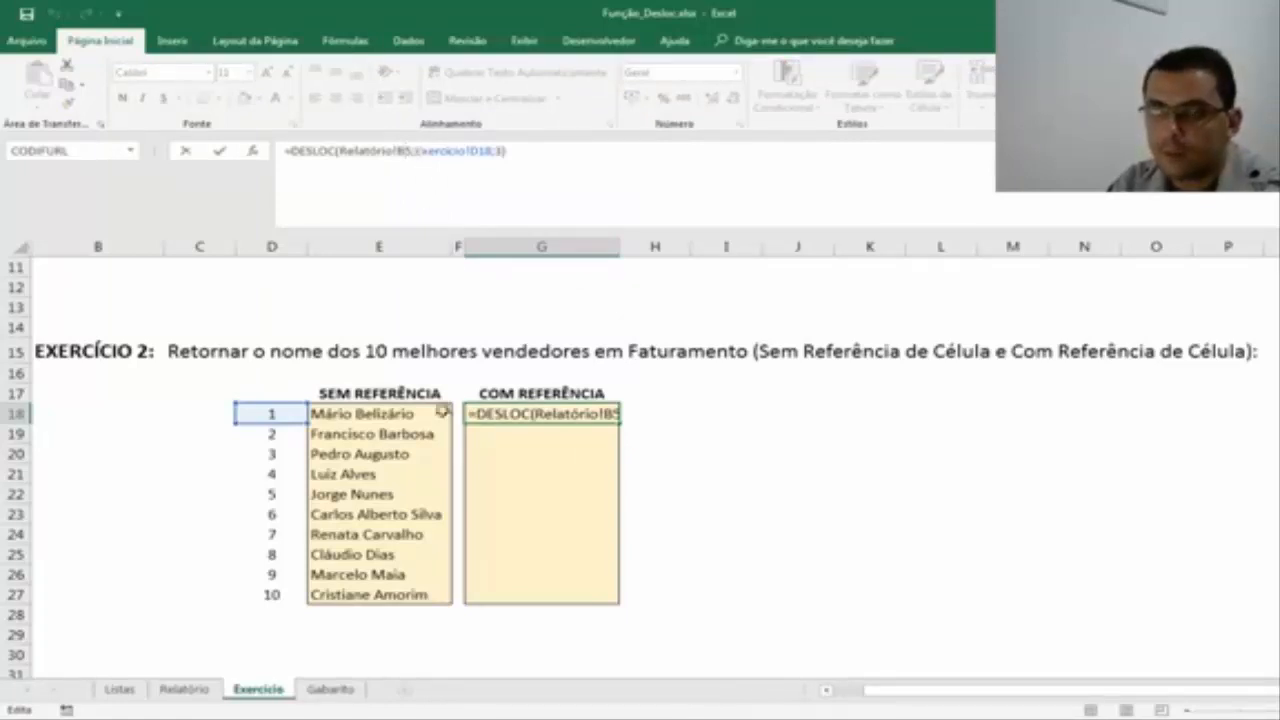
pyautogui.press('Return')
pyautogui.click(182, 690)
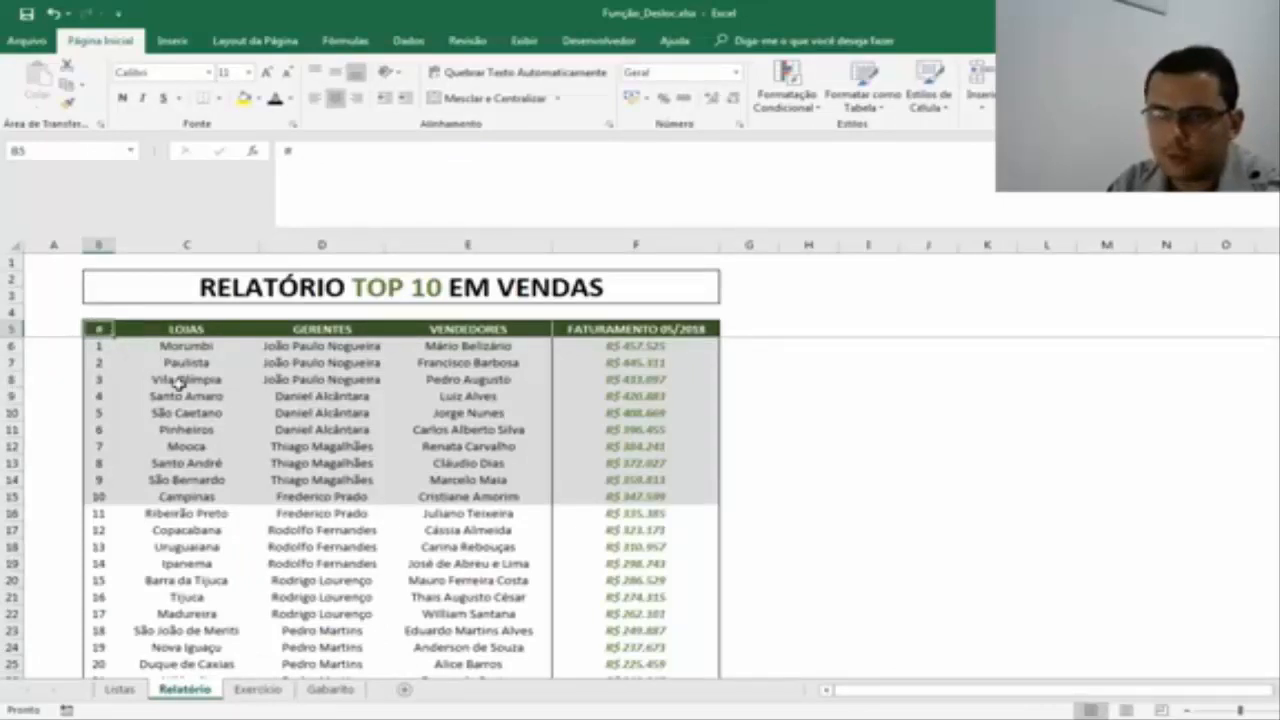
pyautogui.click(258, 690)
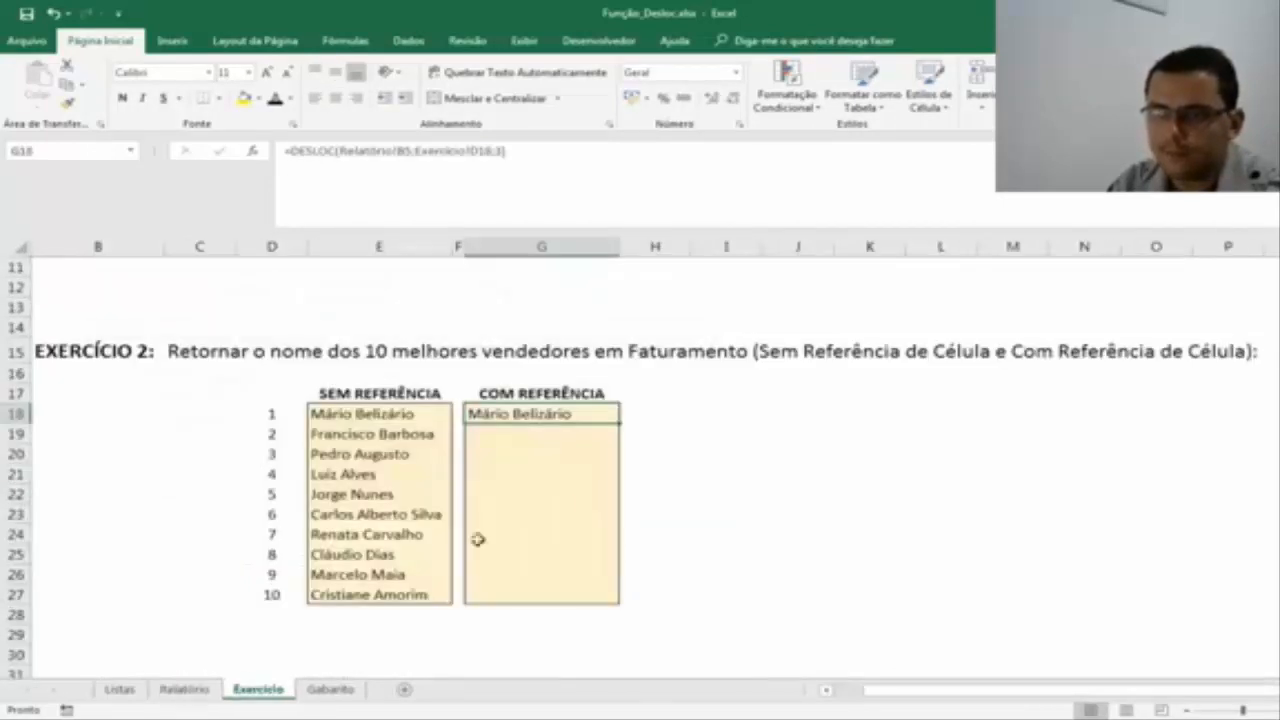
pyautogui.click(404, 150)
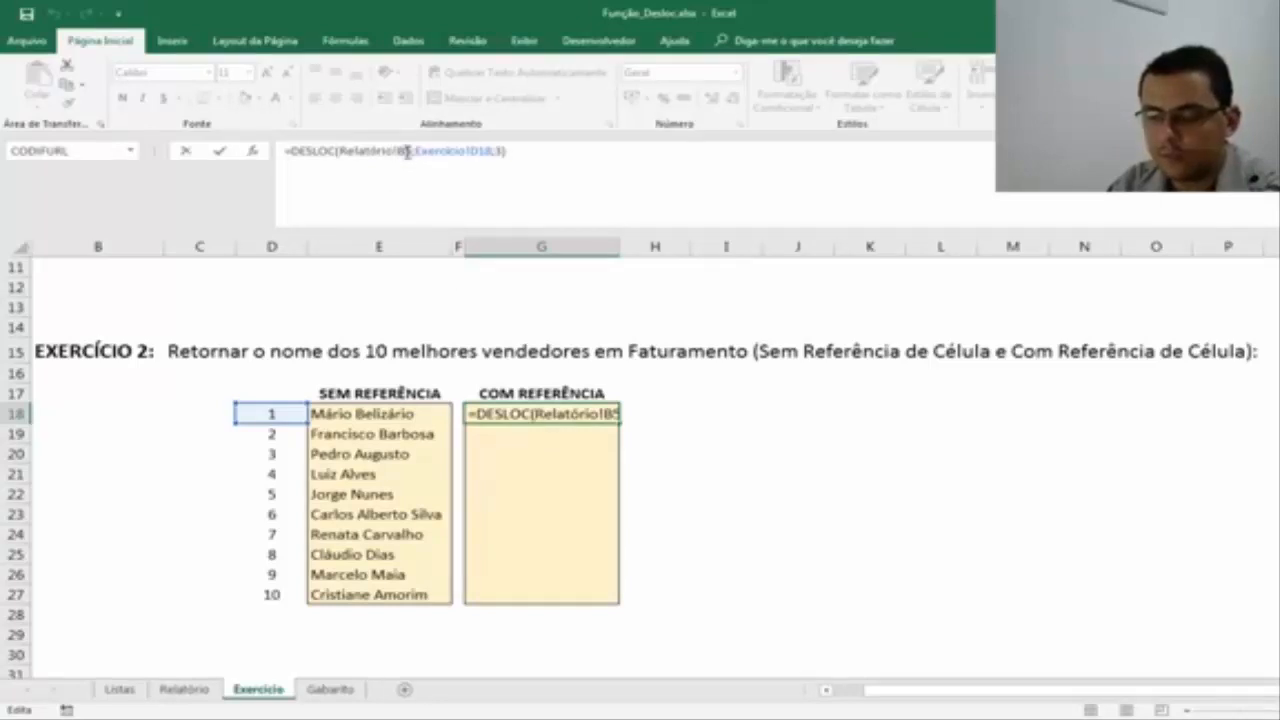
pyautogui.press('F4')
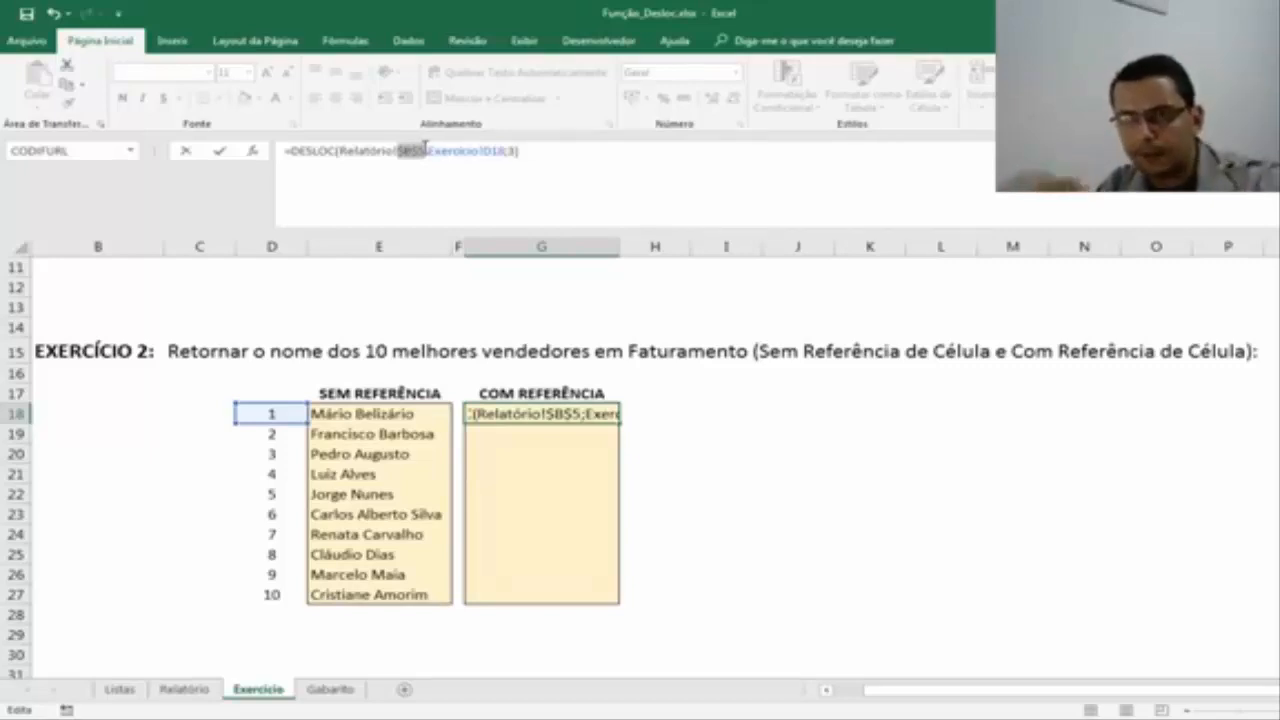
pyautogui.hotkey('ctrl', 'Return')
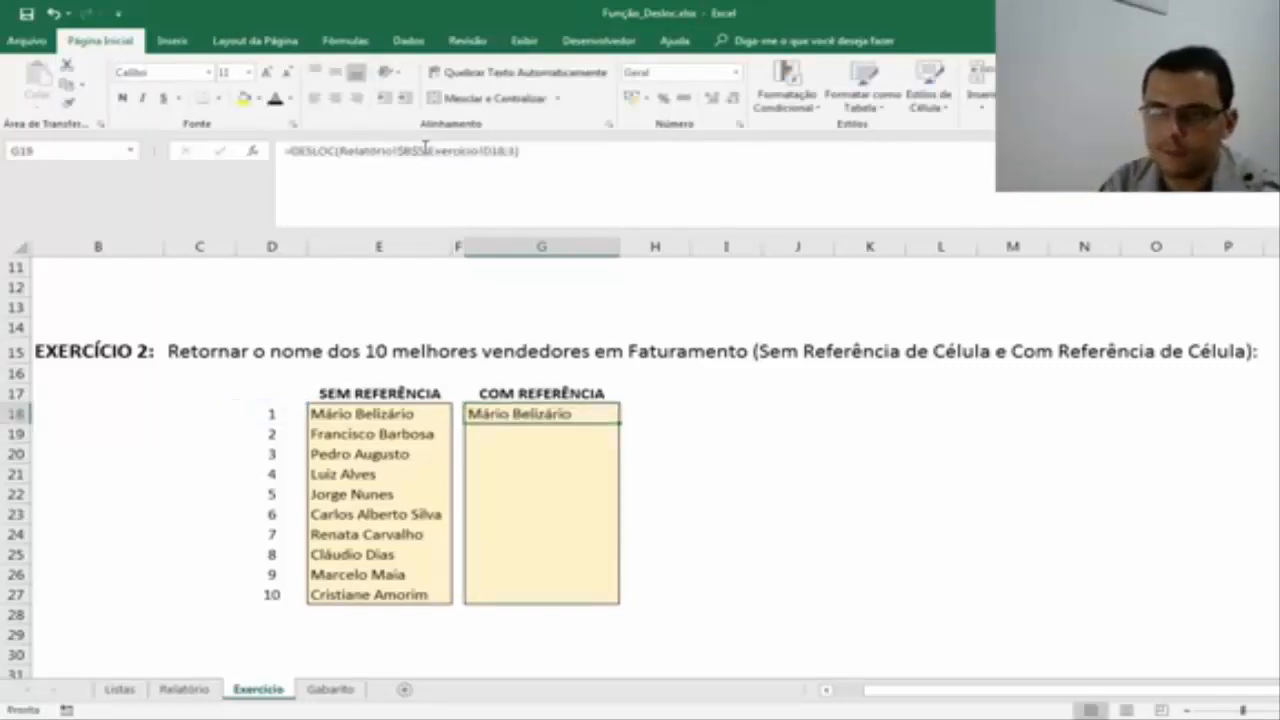
# Copy the DESLOC formula with the locked starting reference from G18 into G19:G27.
pyautogui.hotkey('ctrl', 'c')
pyautogui.press('Left')
pyautogui.press('Left')
pyautogui.hotkey('ctrl', 'Down')
pyautogui.press('Right')
pyautogui.press('Right')
pyautogui.hotkey('ctrl', 'shift', 'Up')
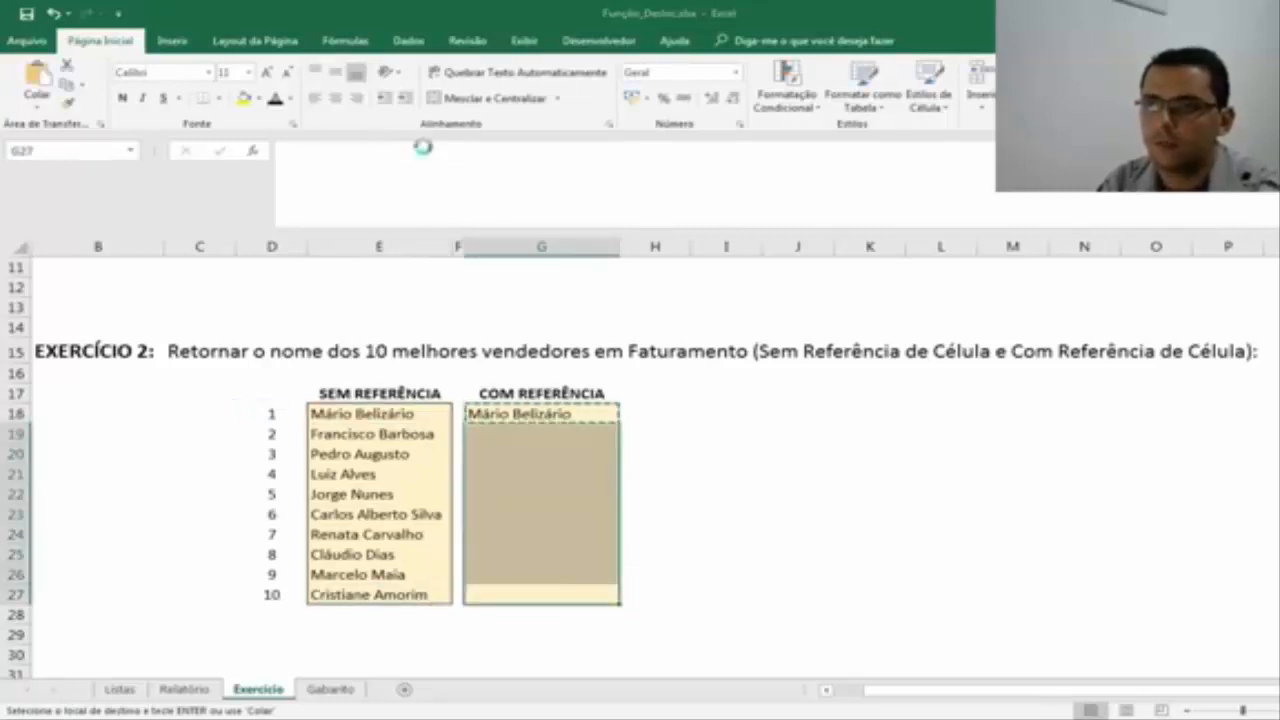
pyautogui.hotkey('ctrl', 'v')
# Check the references in the COM REFERÊNCIA formulas from G19 down to G27, and view the first seller's cell E6 in Relatório.
pyautogui.click(571, 434)
pyautogui.press('F2')
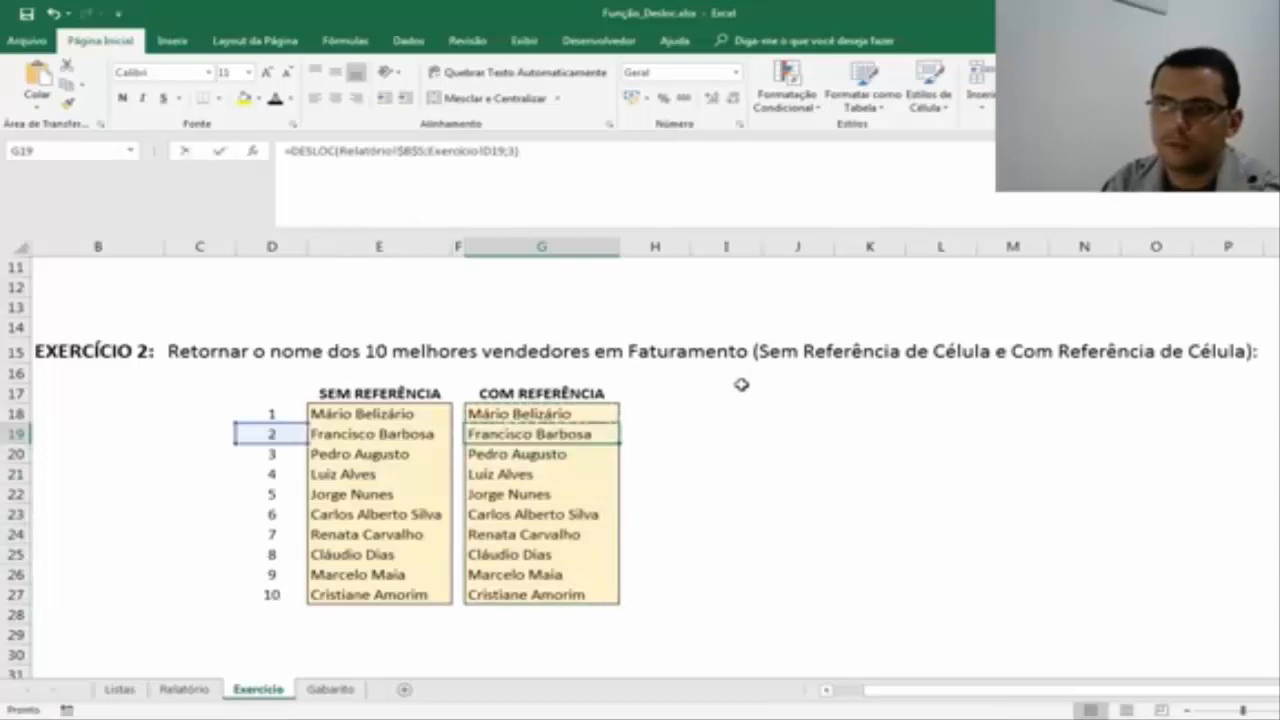
pyautogui.press('Return')
pyautogui.press('F2')
pyautogui.press('Return')
pyautogui.press('F2')
pyautogui.press('Return')
pyautogui.press('F2')
pyautogui.press('Return')
pyautogui.press('F2')
pyautogui.press('Return')
pyautogui.press('F2')
pyautogui.press('Return')
pyautogui.press('F2')
pyautogui.press('Return')
pyautogui.press('F2')
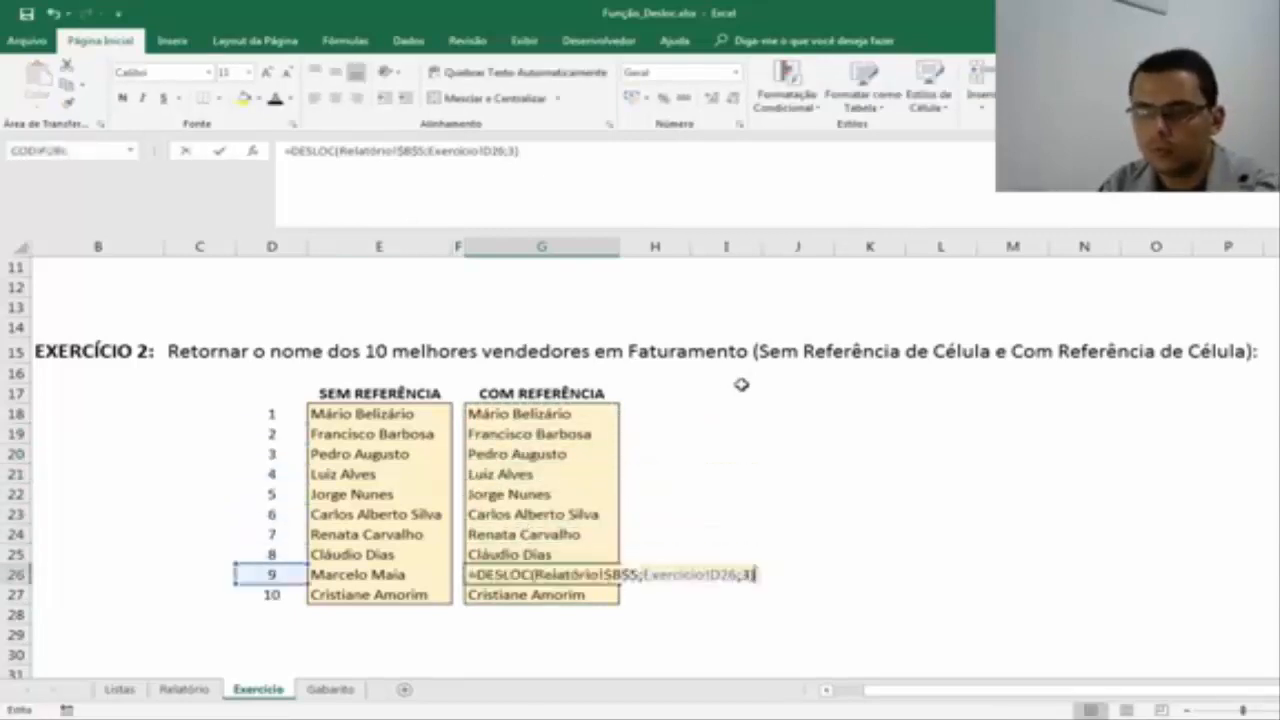
pyautogui.press('Return')
pyautogui.press('F2')
pyautogui.press('Return')
pyautogui.press('Up')
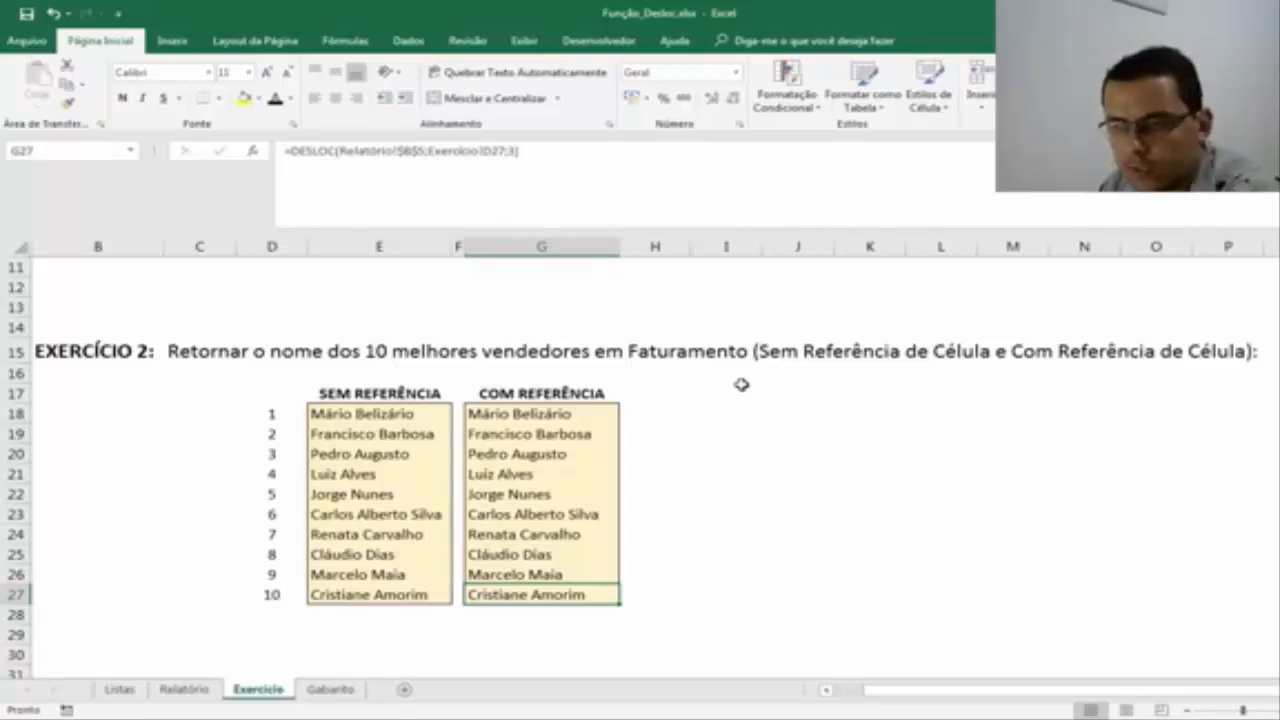
pyautogui.click(184, 689)
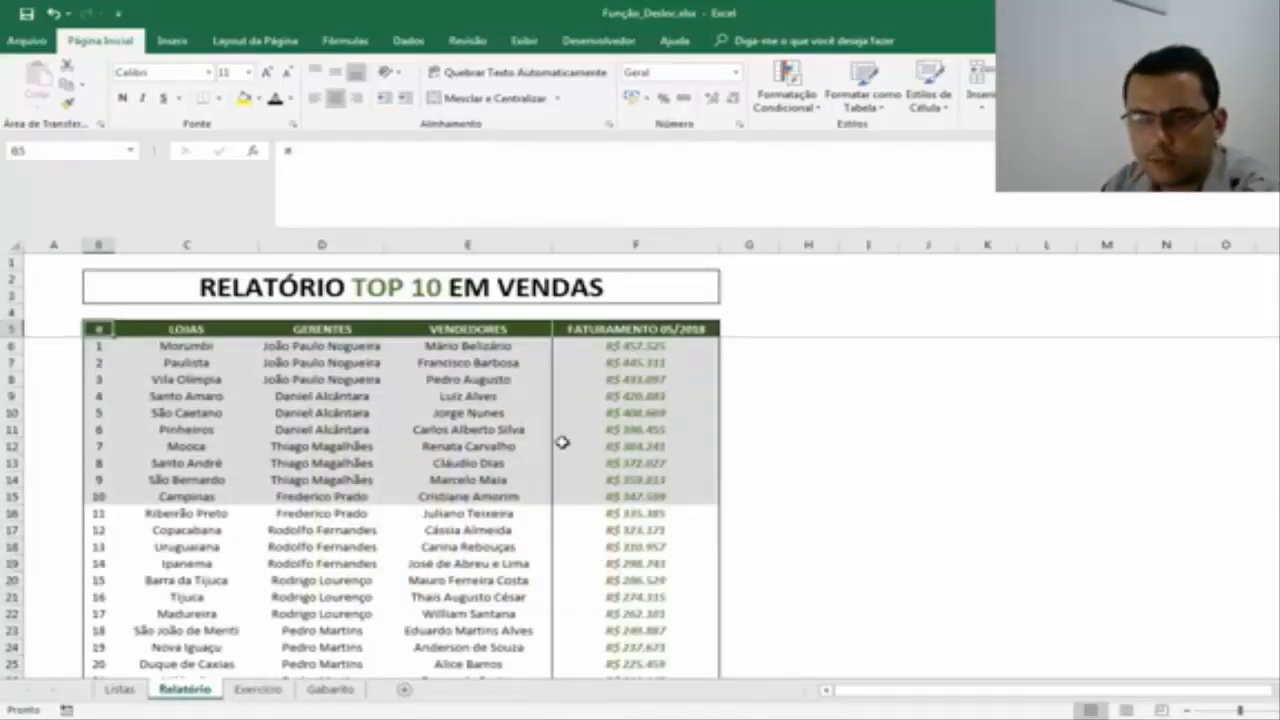
pyautogui.click(478, 346)
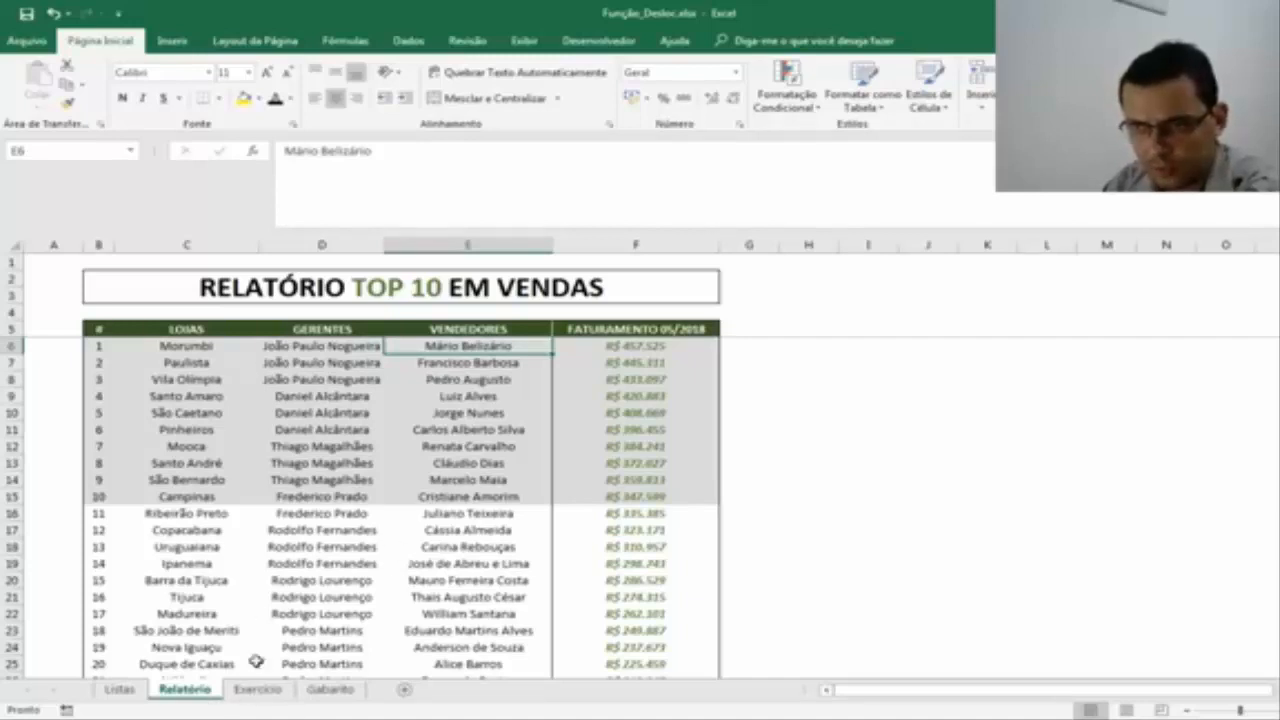
pyautogui.click(254, 692)
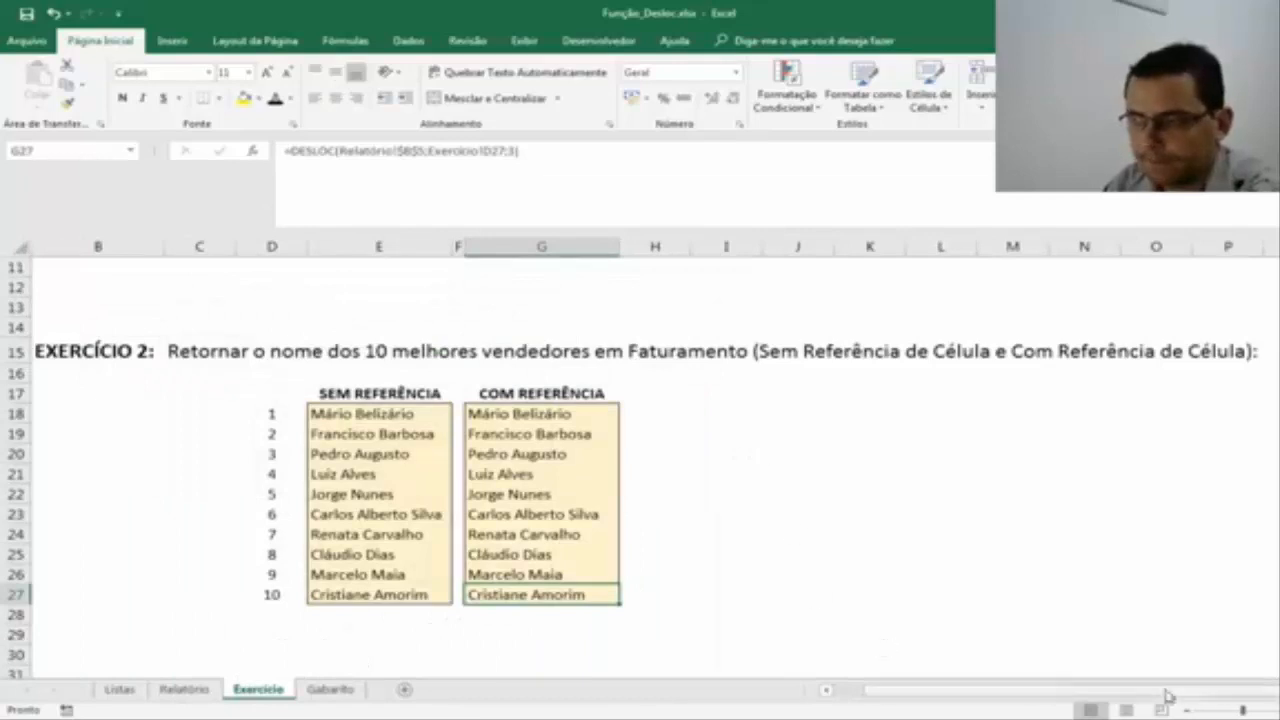
pyautogui.click(1186, 710)
pyautogui.click(1186, 710)
pyautogui.scroll(-5, 926, 545)
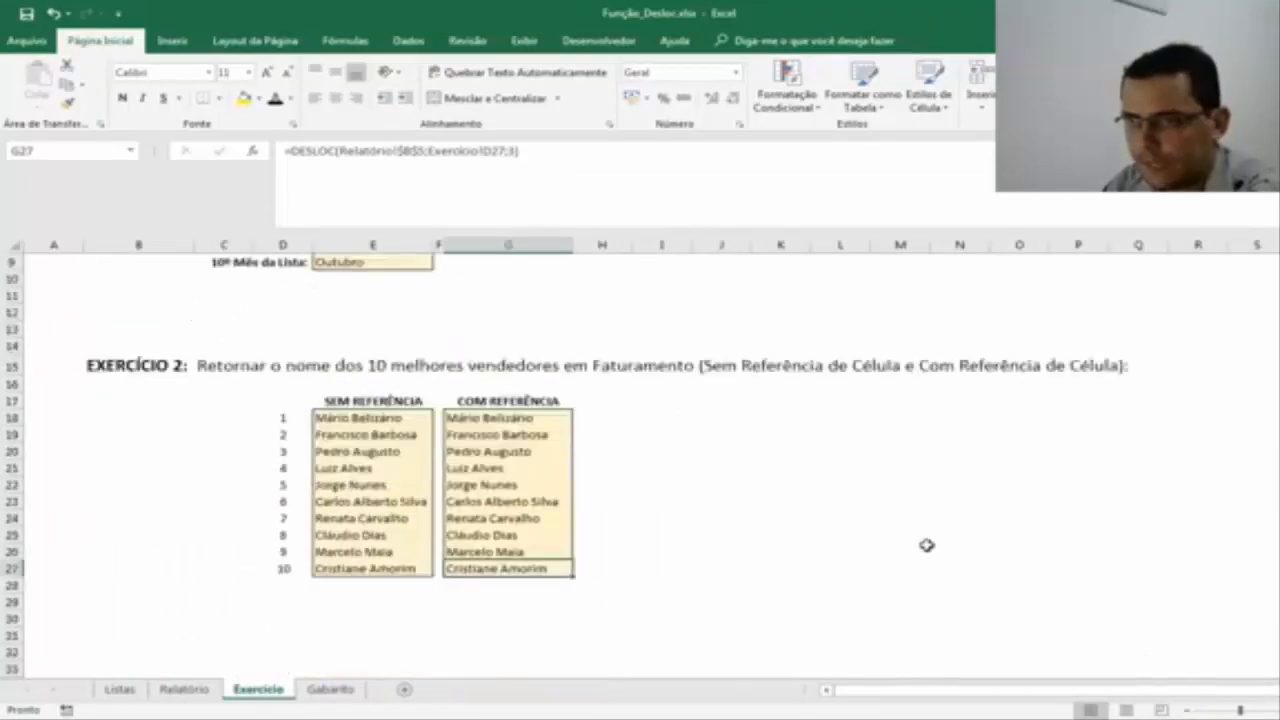
pyautogui.scroll(7, 926, 545)
pyautogui.scroll(-3, 926, 545)
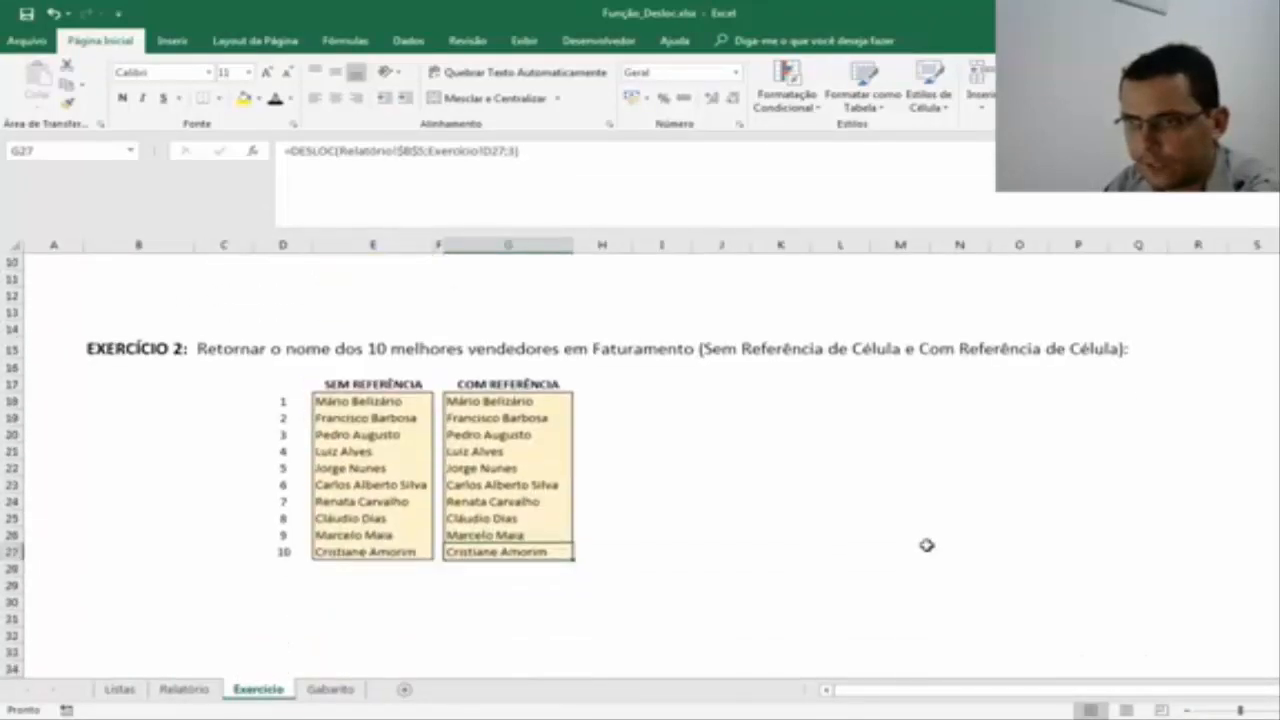
pyautogui.click(1279, 710)
pyautogui.click(1279, 710)
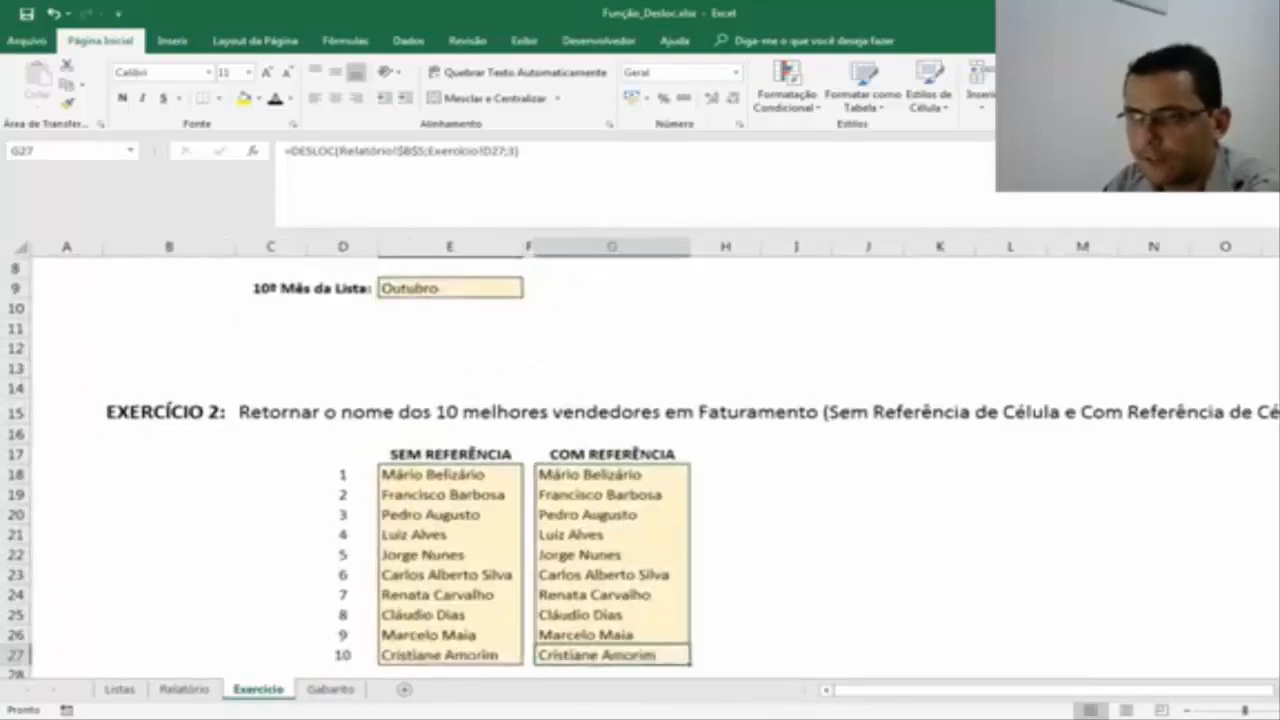
pyautogui.click(1279, 710)
pyautogui.click(1279, 710)
pyautogui.click(862, 424)
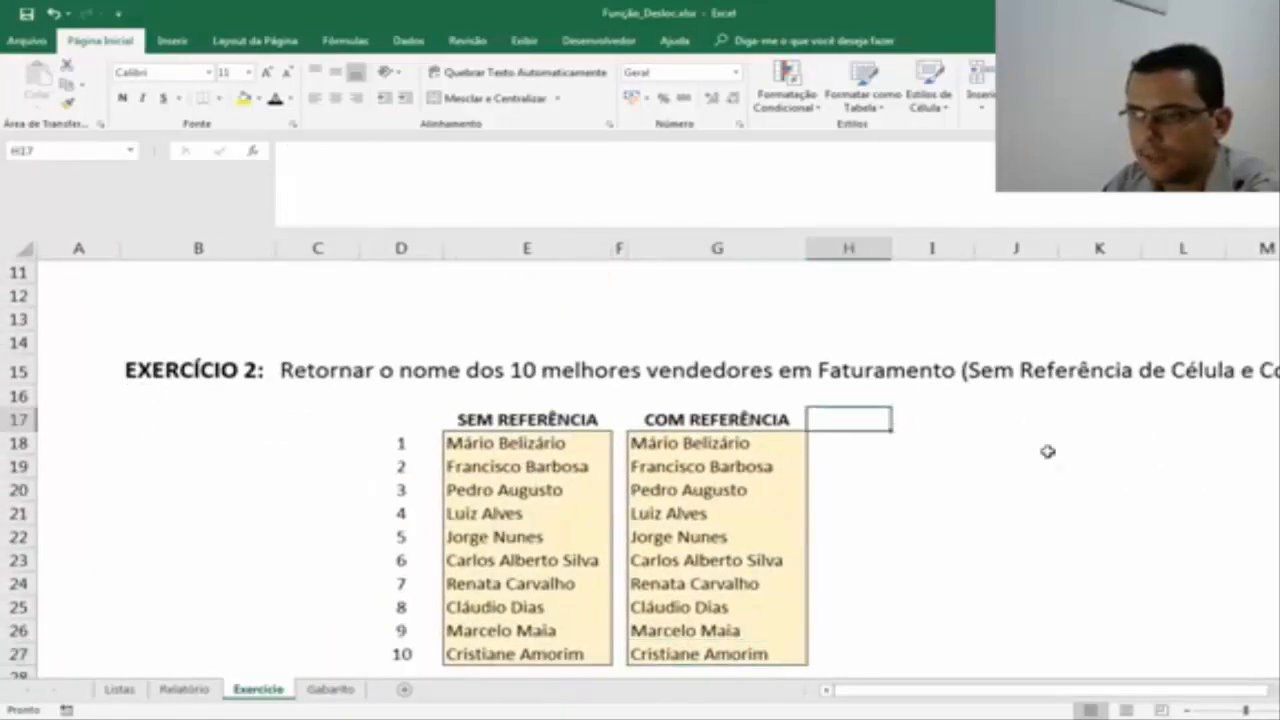
pyautogui.click(757, 440)
pyautogui.click(905, 440)
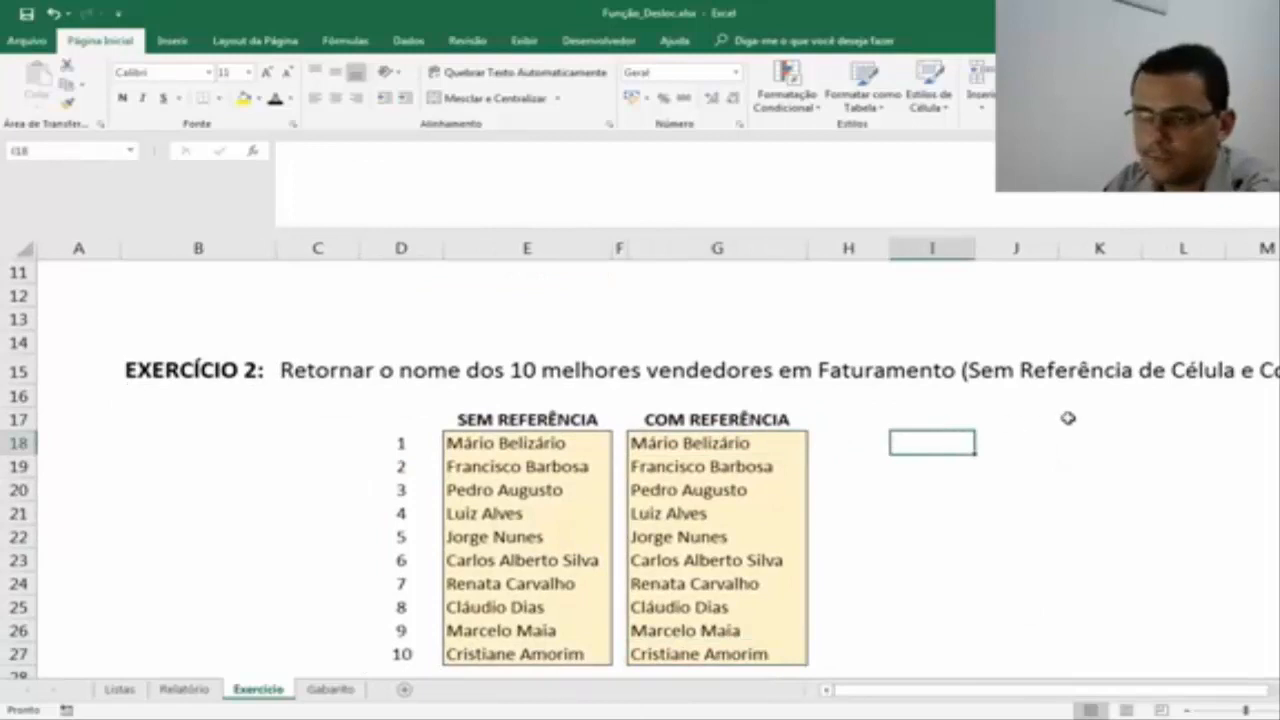
pyautogui.write('=')
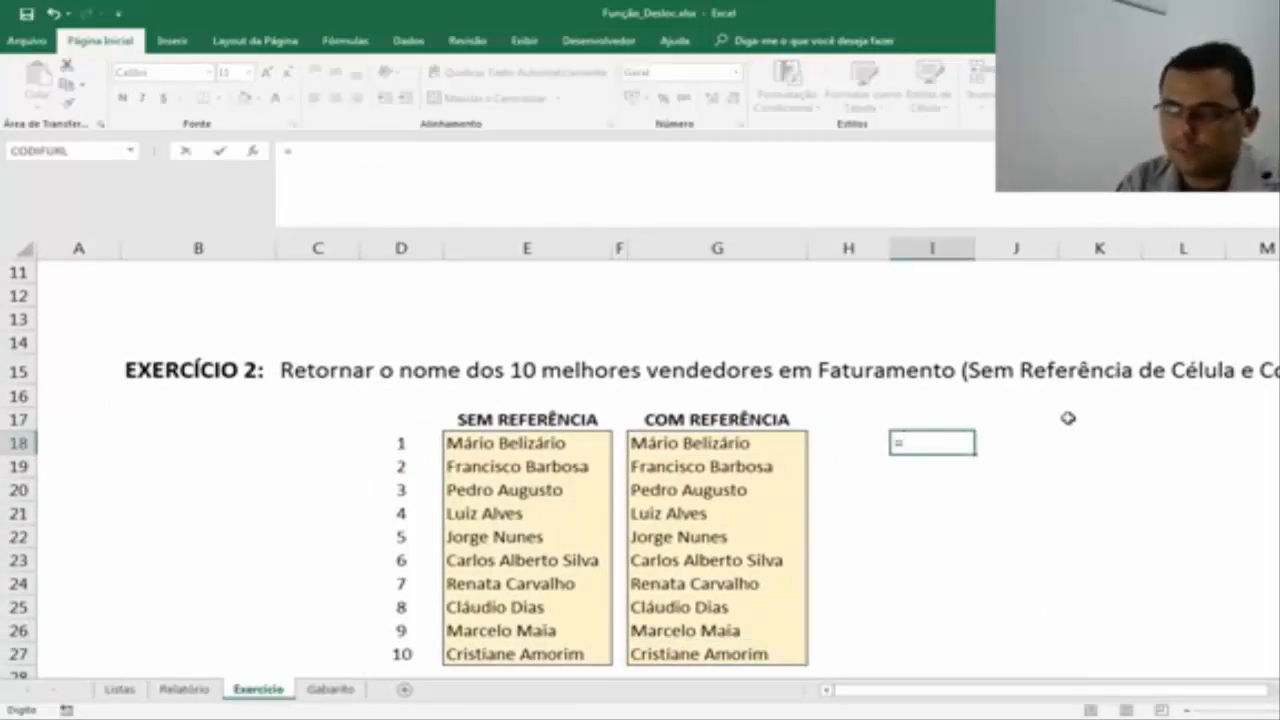
pyautogui.write('des')
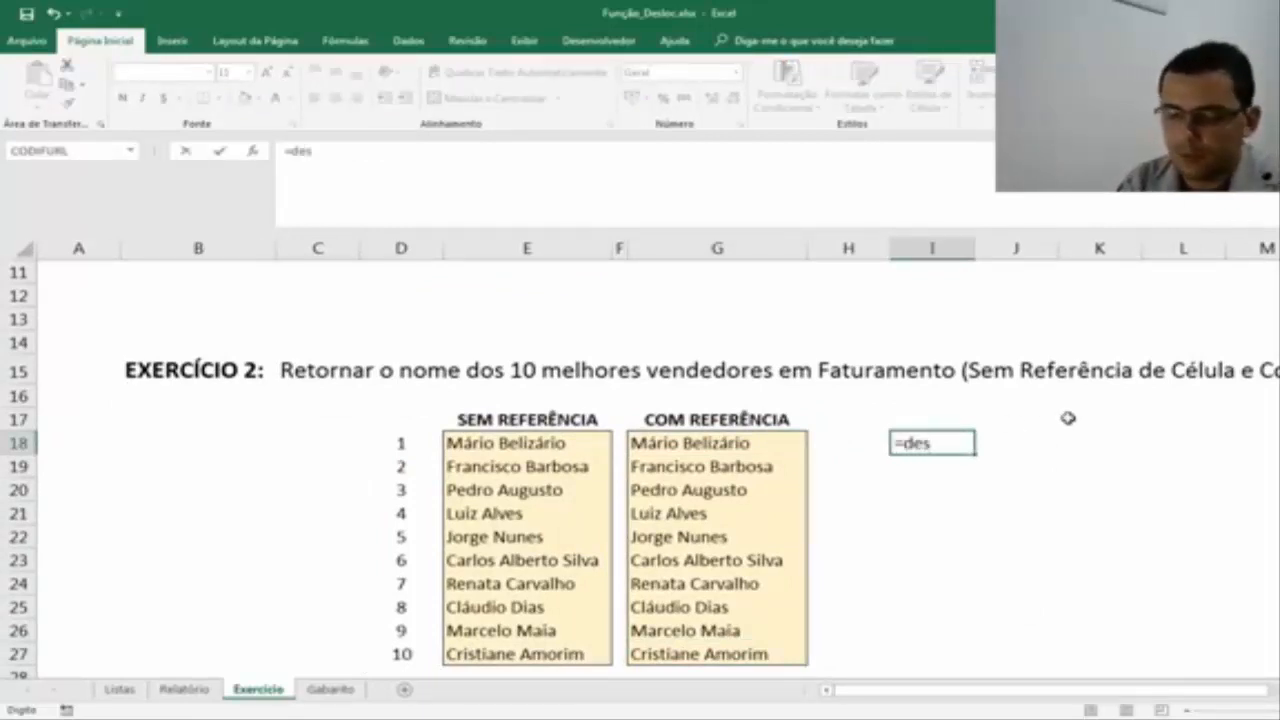
pyautogui.write('loc(')
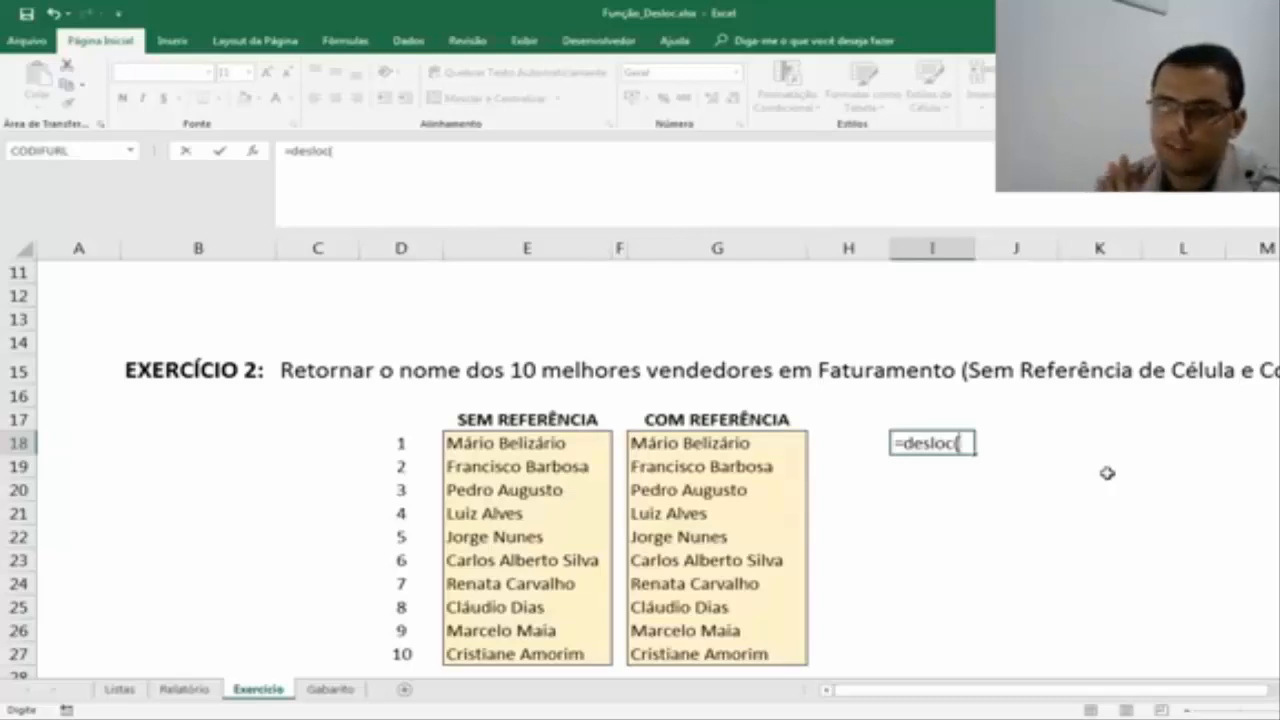
pyautogui.press('Escape')
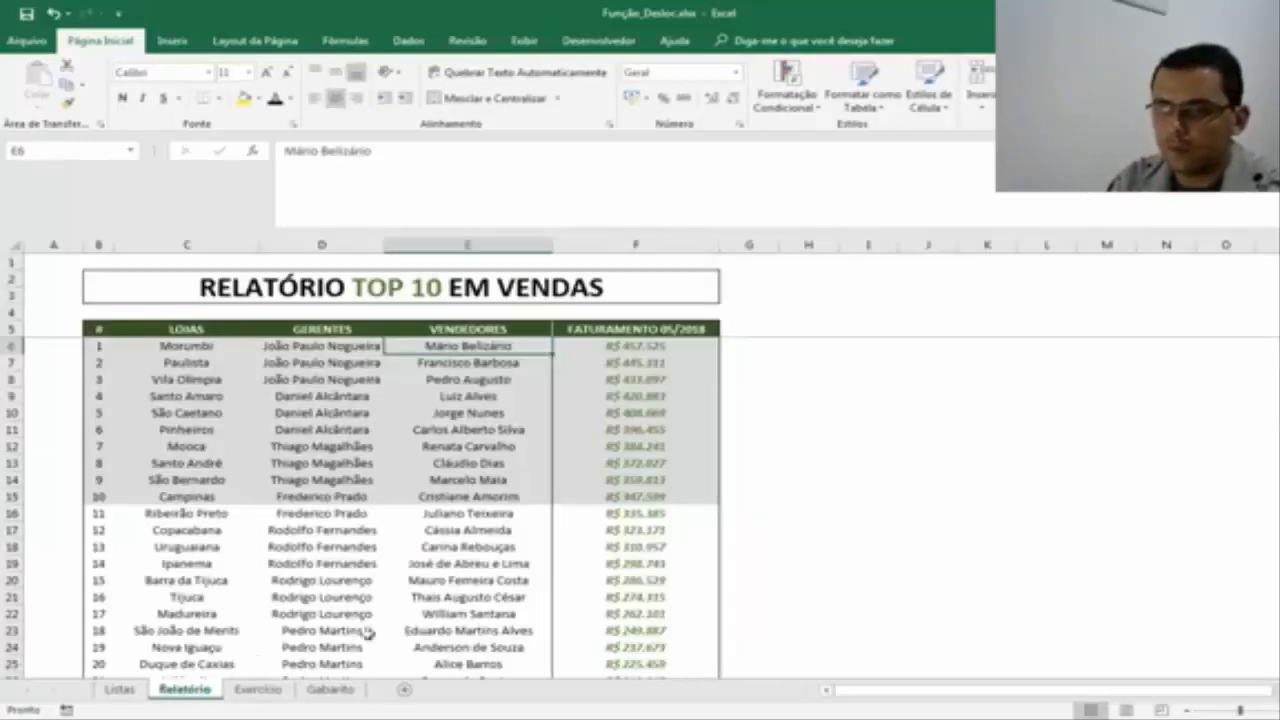
# Copy the FATURAMENTO 05/2018 column F5:F39 in Relatório to column G from G5, and fit column G to its contents.
pyautogui.click(184, 689)
pyautogui.click(657, 345)
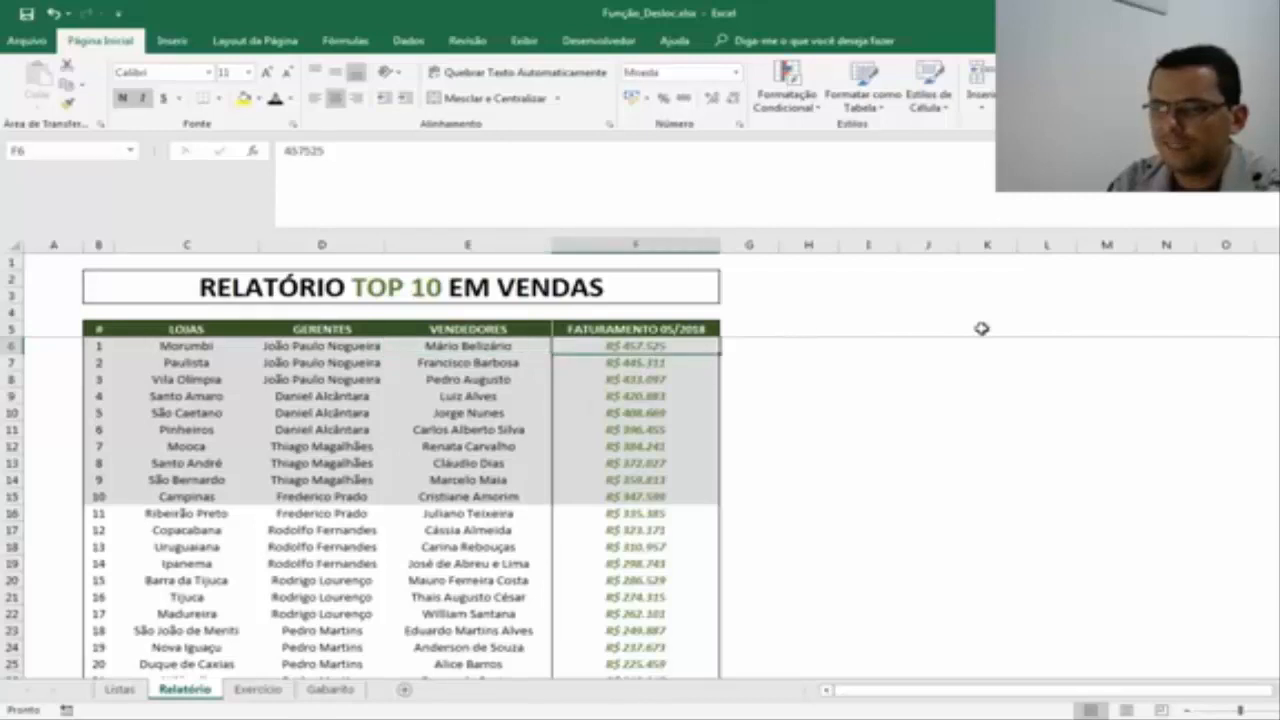
pyautogui.click(466, 346)
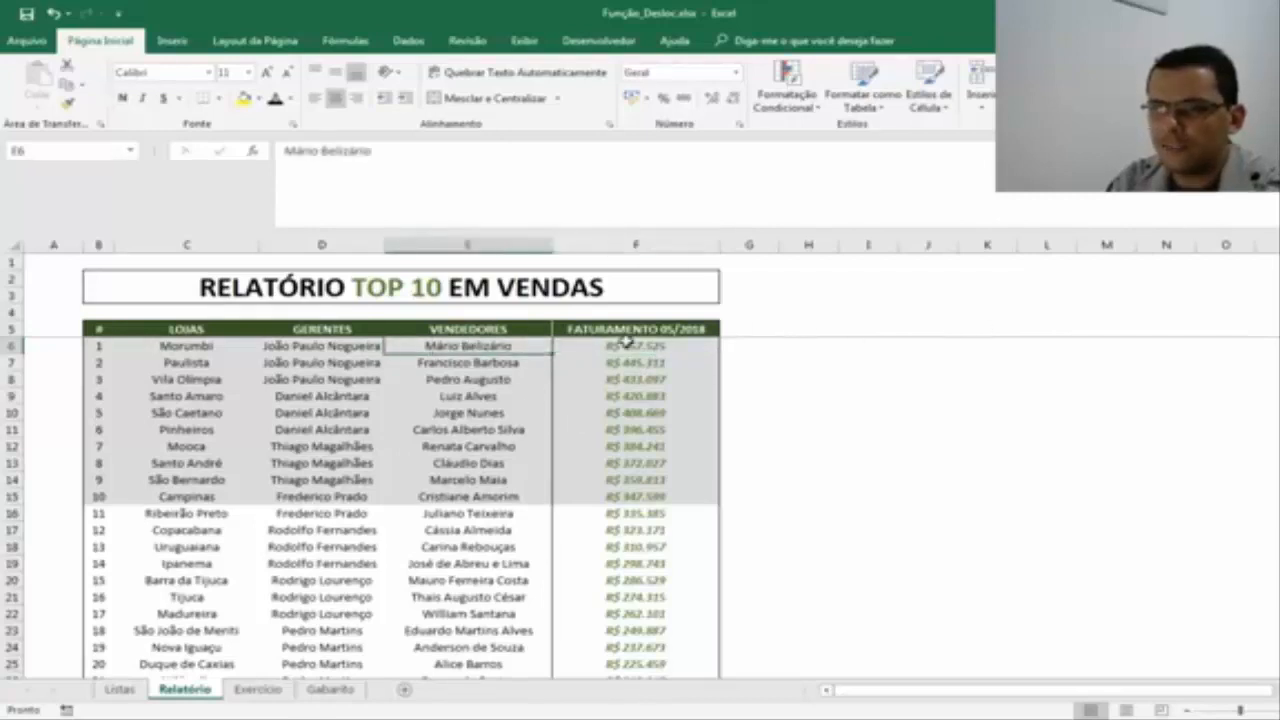
pyautogui.click(665, 325)
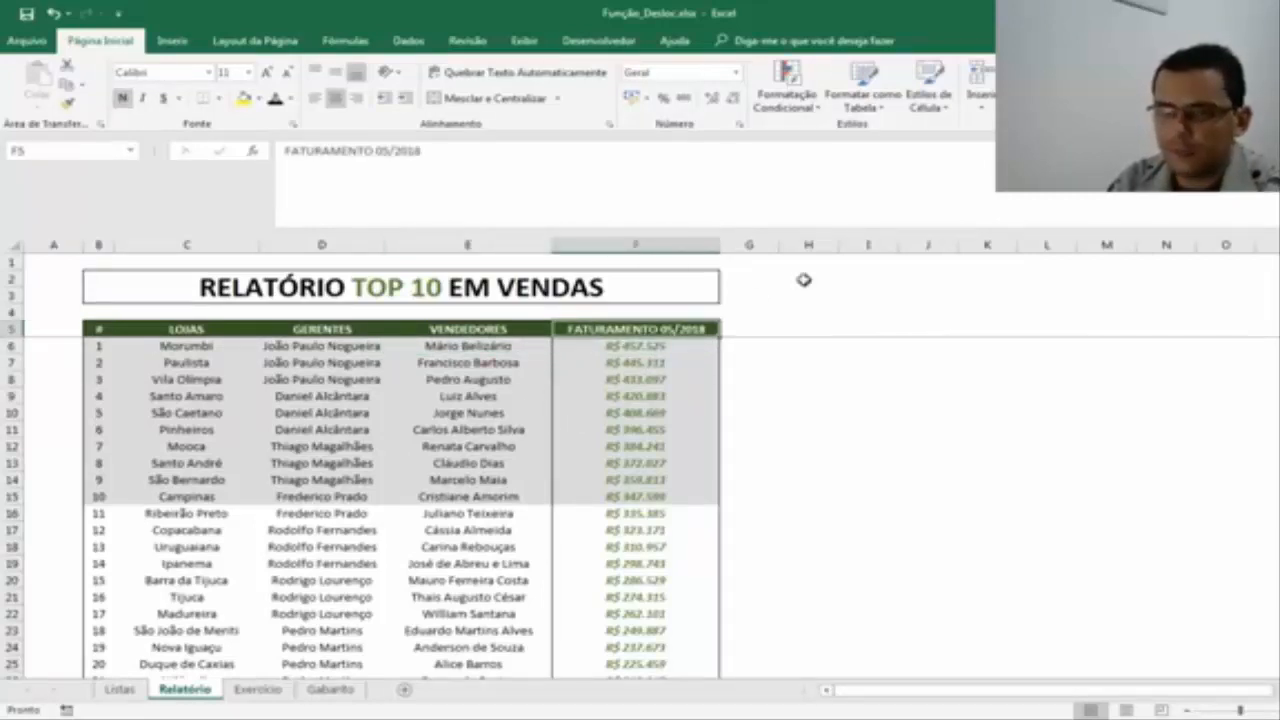
pyautogui.scroll(-5, 849, 343)
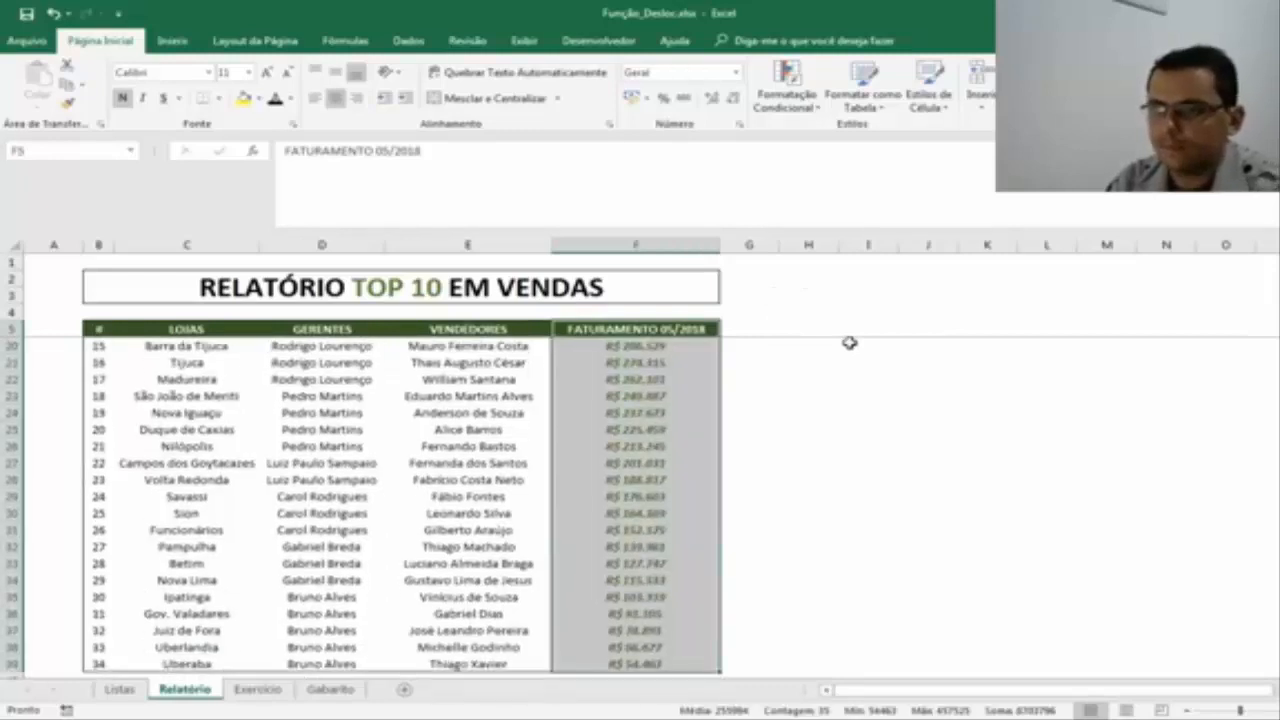
pyautogui.hotkey('ctrl', 'c')
pyautogui.scroll(3, 805, 373)
pyautogui.scroll(3, 805, 373)
pyautogui.click(749, 326)
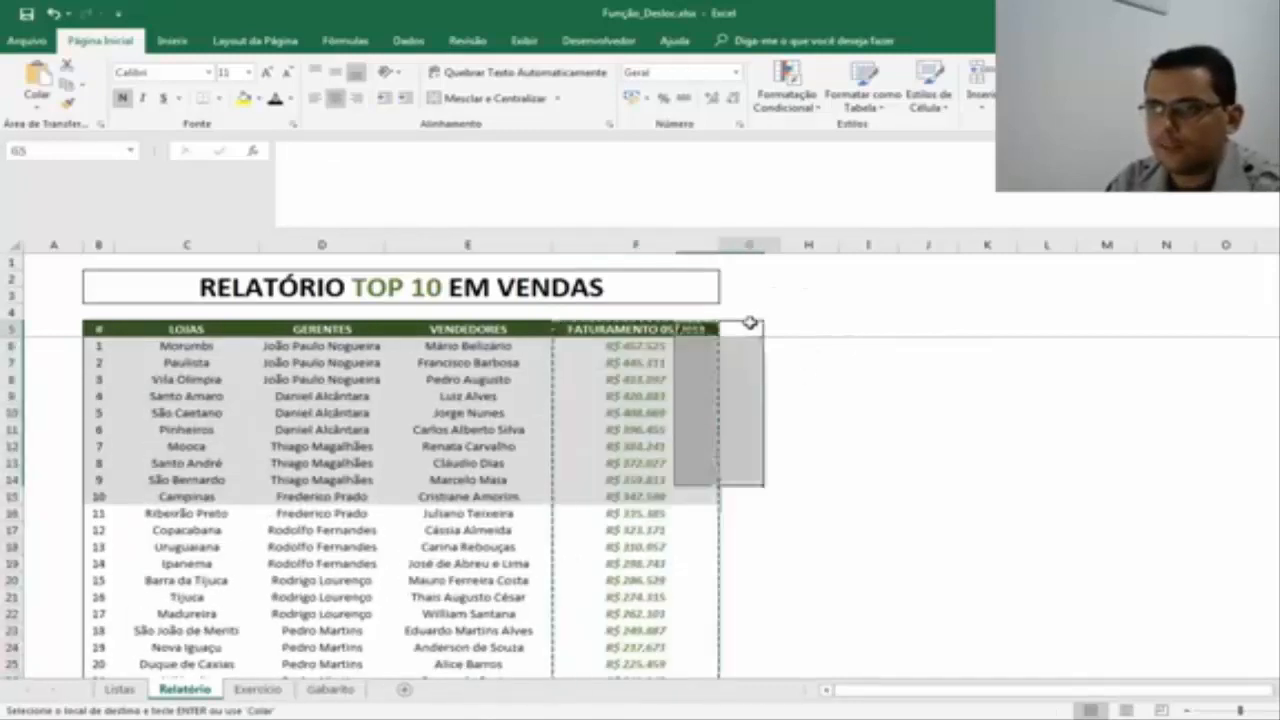
pyautogui.hotkey('ctrl', 'v')
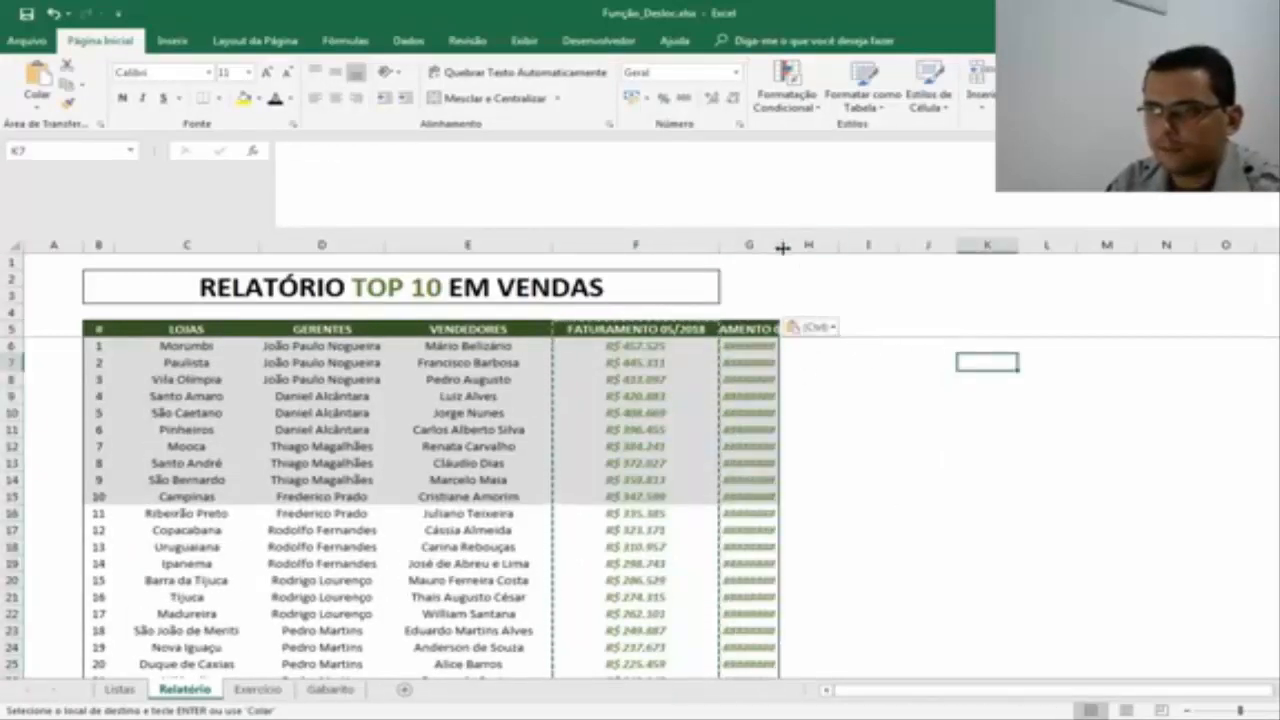
pyautogui.doubleClick(779, 245)
# Change the copied column's header in G5 to FATURAMENTO 06/2018.
pyautogui.press('F2')
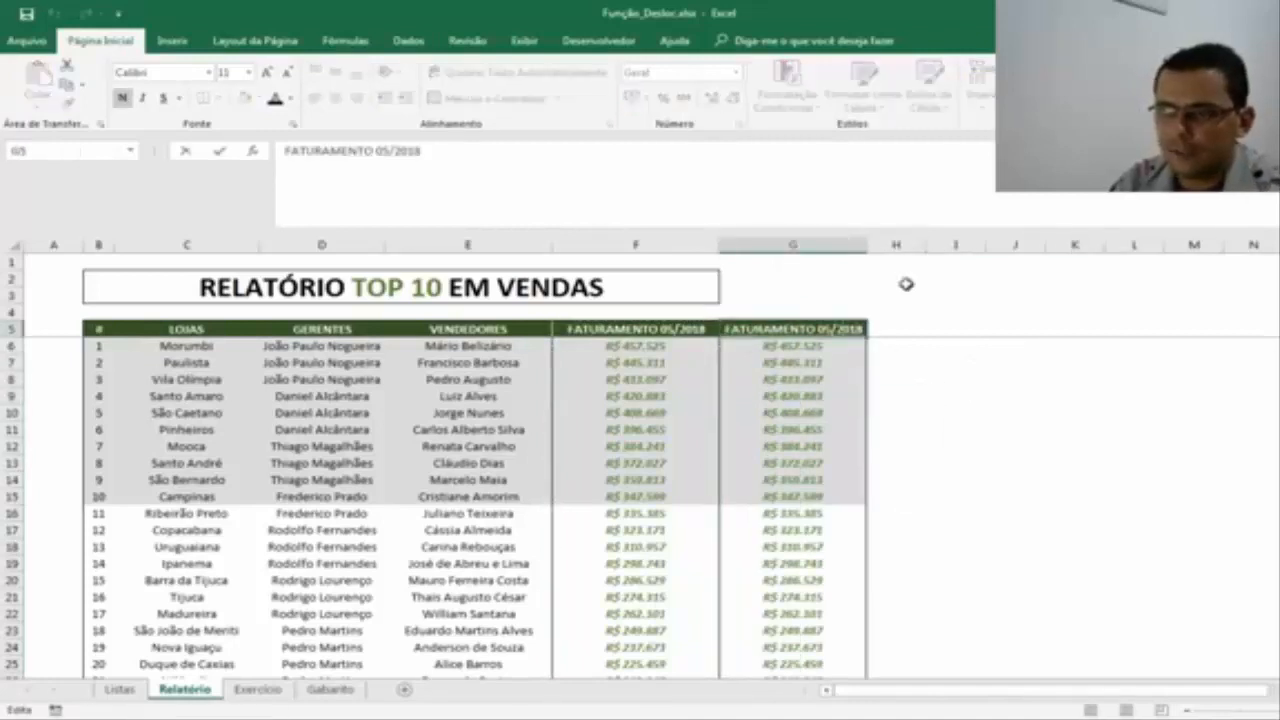
pyautogui.press('BackSpace')
pyautogui.write('6')
pyautogui.hotkey('ctrl', 'Return')
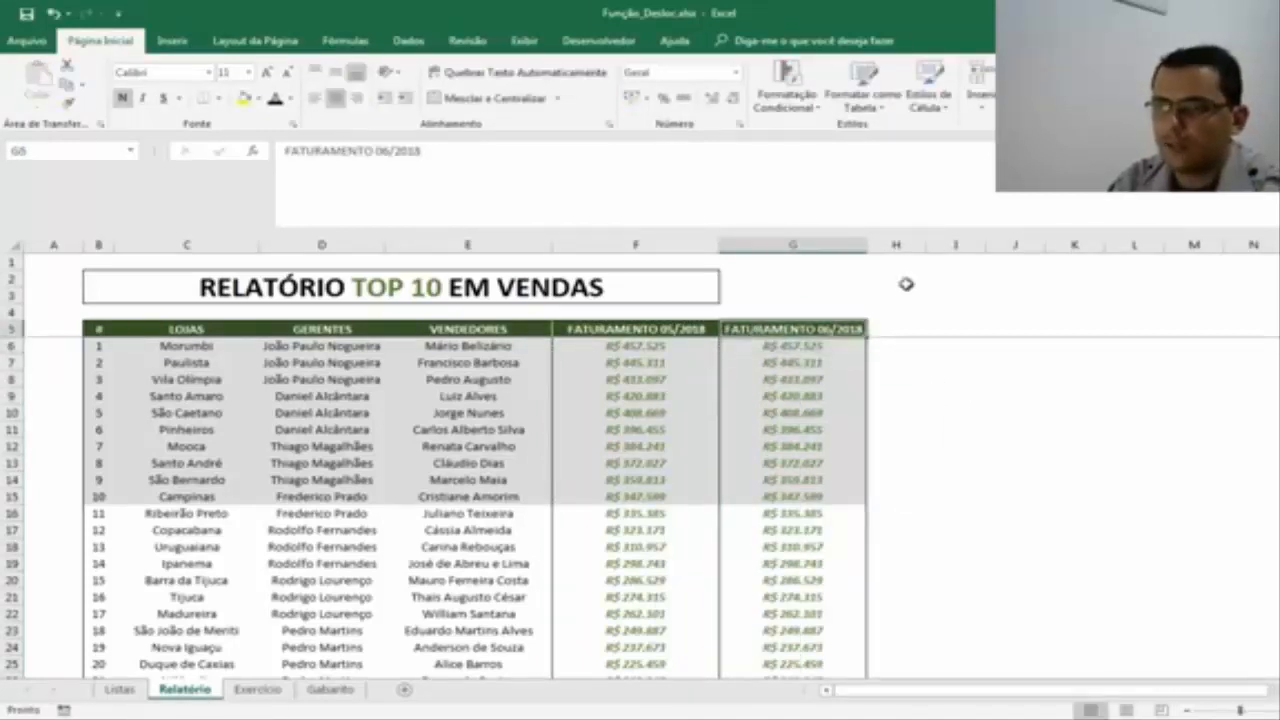
# Copy the FATURAMENTO 06/2018 column with its header to column H, starting at H5.
pyautogui.hotkey('ctrl', 'shift', 'Down')
pyautogui.hotkey('ctrl', 'c')
pyautogui.press('Up')
pyautogui.press('Down')
pyautogui.scroll(5, 906, 284)
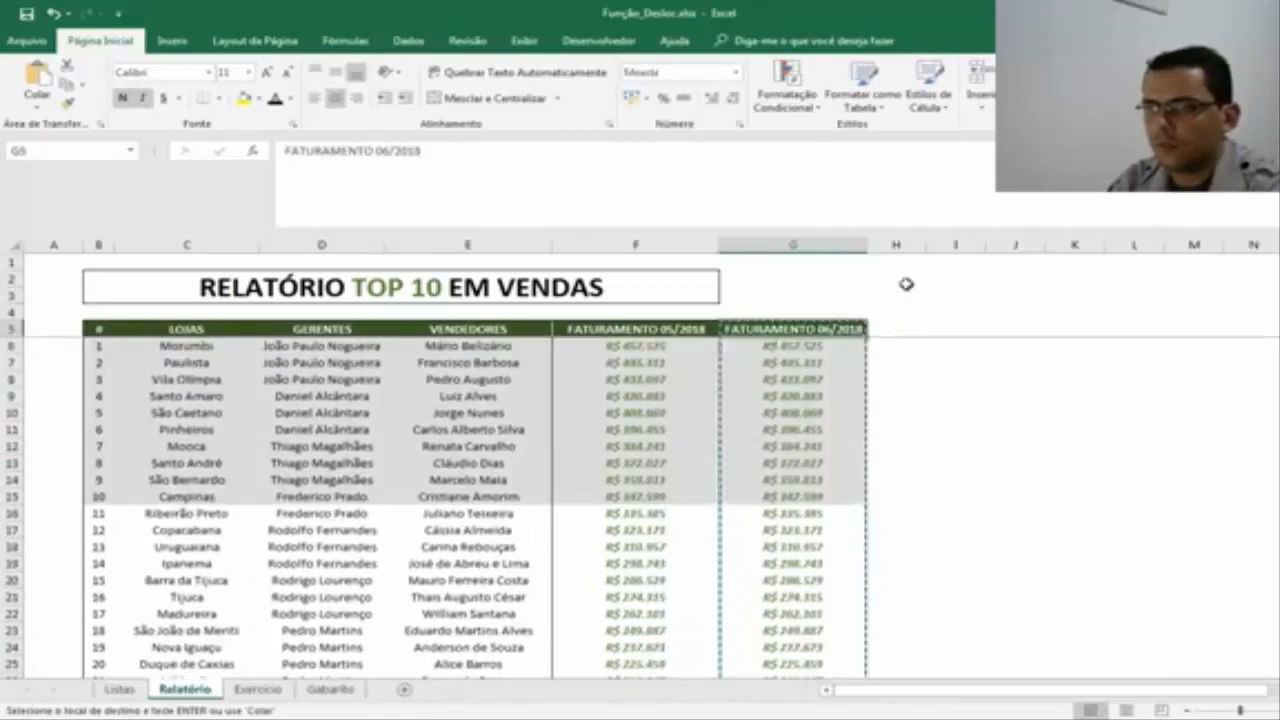
pyautogui.press('Right')
pyautogui.hotkey('ctrl', 'v')
# Change the header in H5 to FATURAMENTO 07/2018 and fit column H to its contents.
pyautogui.press('Up')
pyautogui.press('Down')
pyautogui.press('F2')
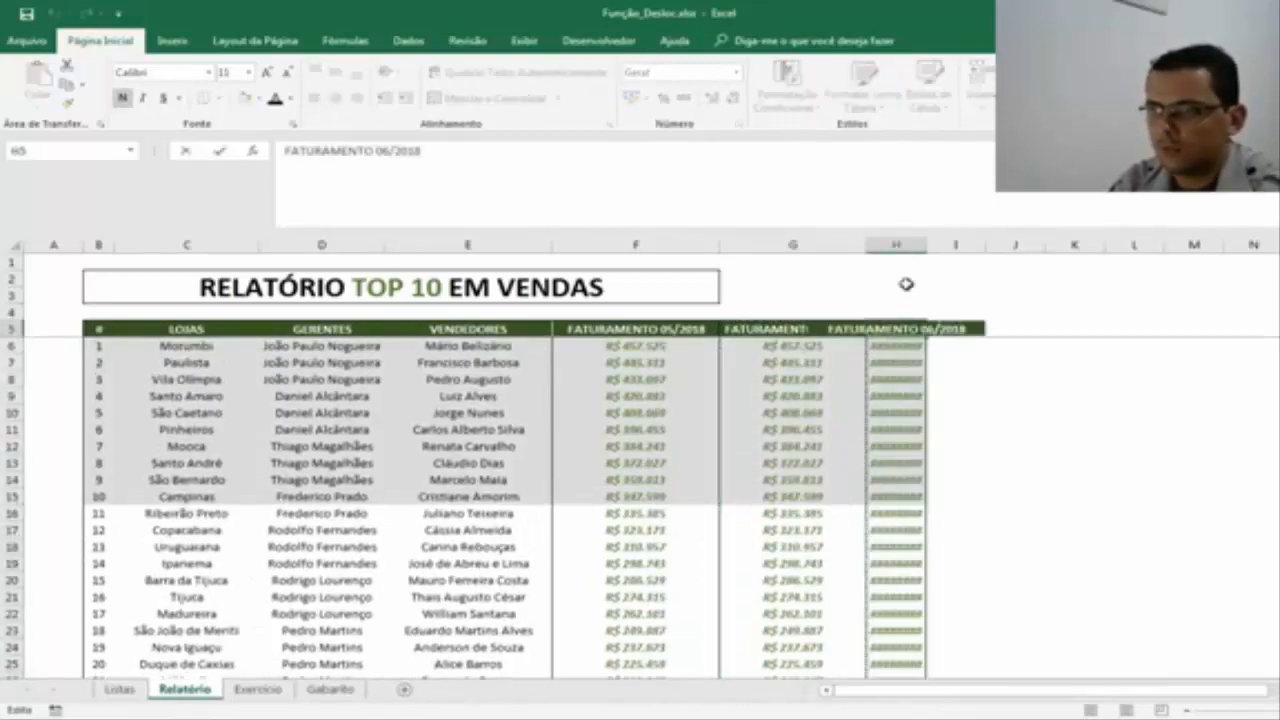
pyautogui.press('BackSpace')
pyautogui.write('7')
pyautogui.hotkey('ctrl', 'Return')
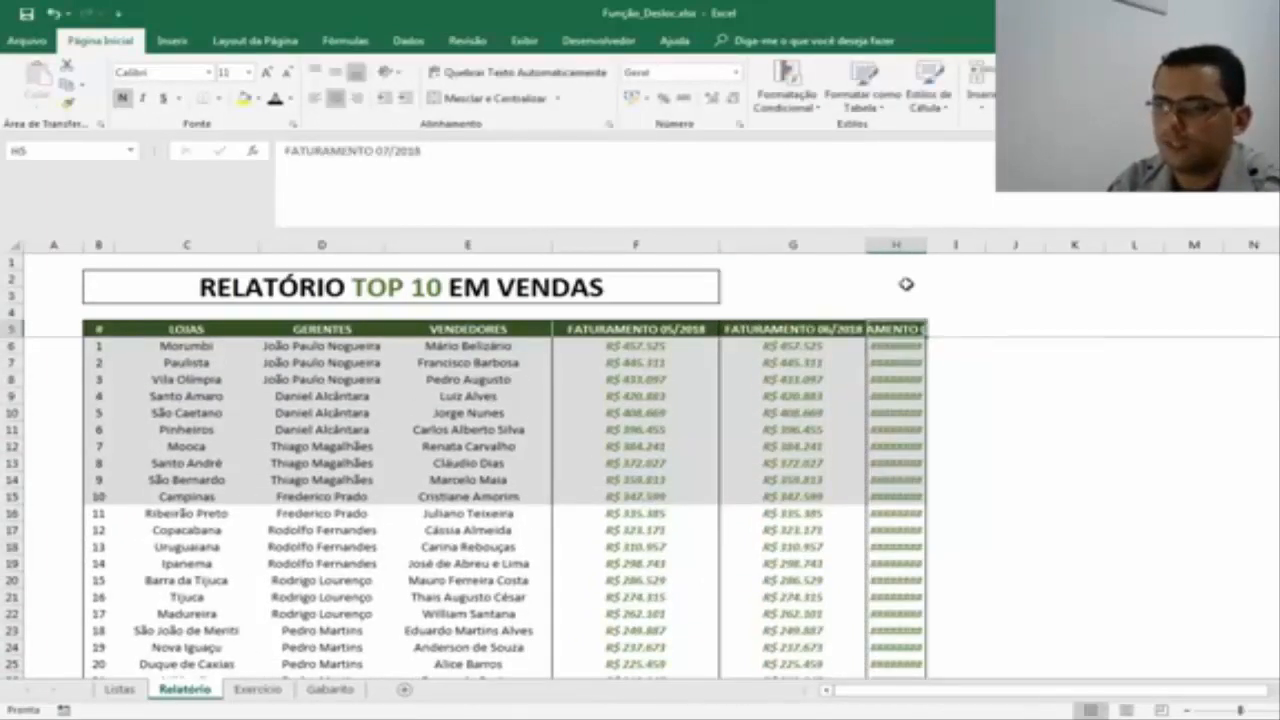
pyautogui.doubleClick(926, 244)
# Examine the seller names in column E and the first seller's revenue cells for 05/2018, 06/2018 and 07/2018 in Relatório.
pyautogui.click(892, 412)
pyautogui.click(857, 382)
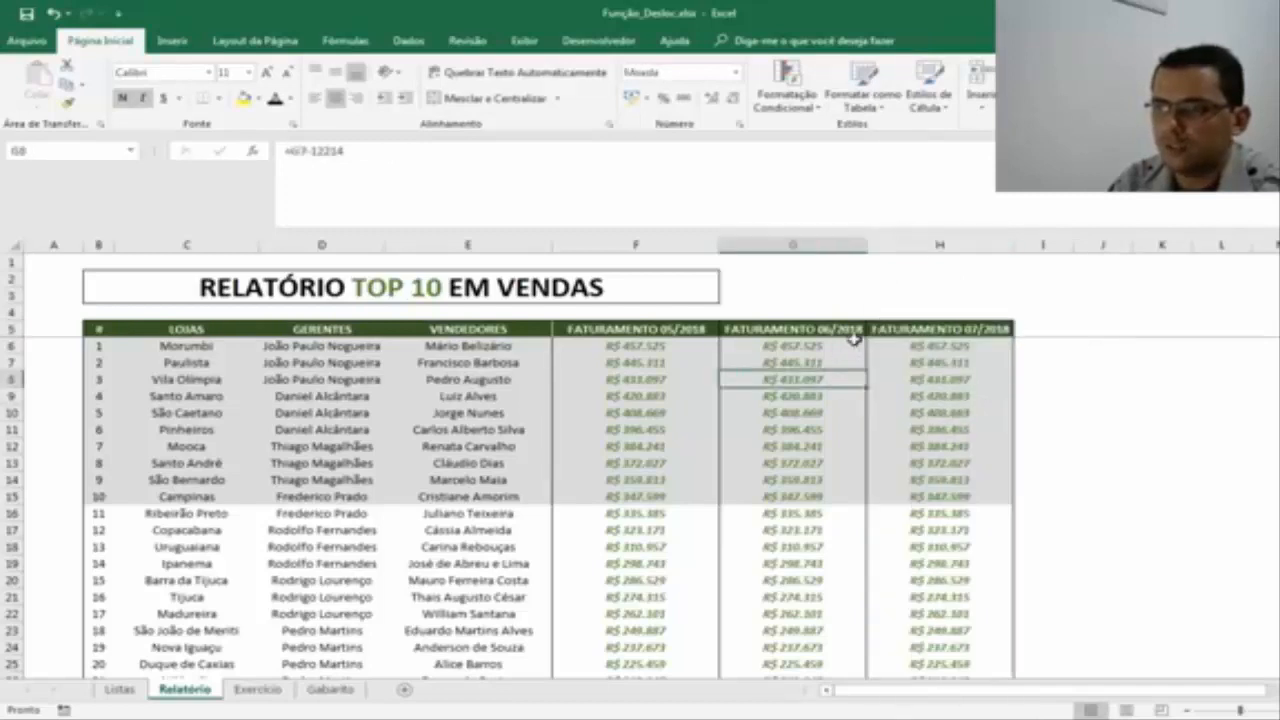
pyautogui.click(852, 345)
pyautogui.press('Left')
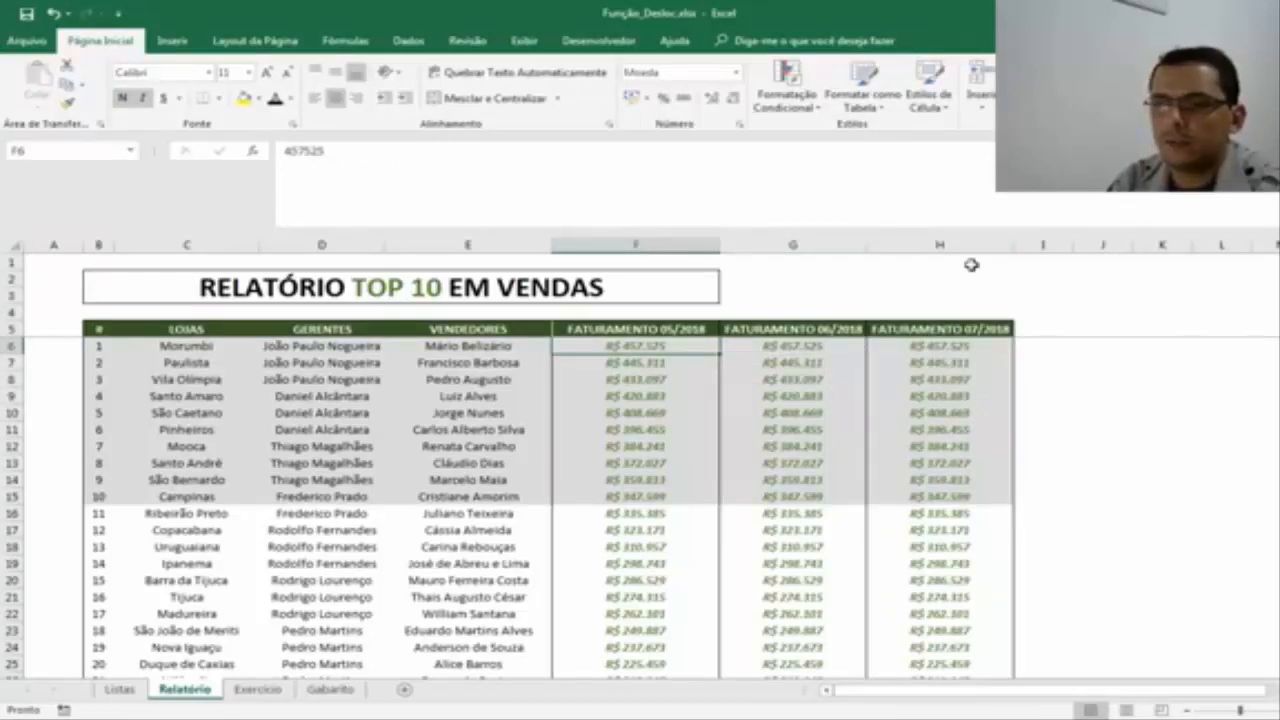
pyautogui.press('Right')
pyautogui.press('Right')
pyautogui.press('Left')
pyautogui.press('Left')
pyautogui.press('Left')
pyautogui.press('Down')
pyautogui.press('Down')
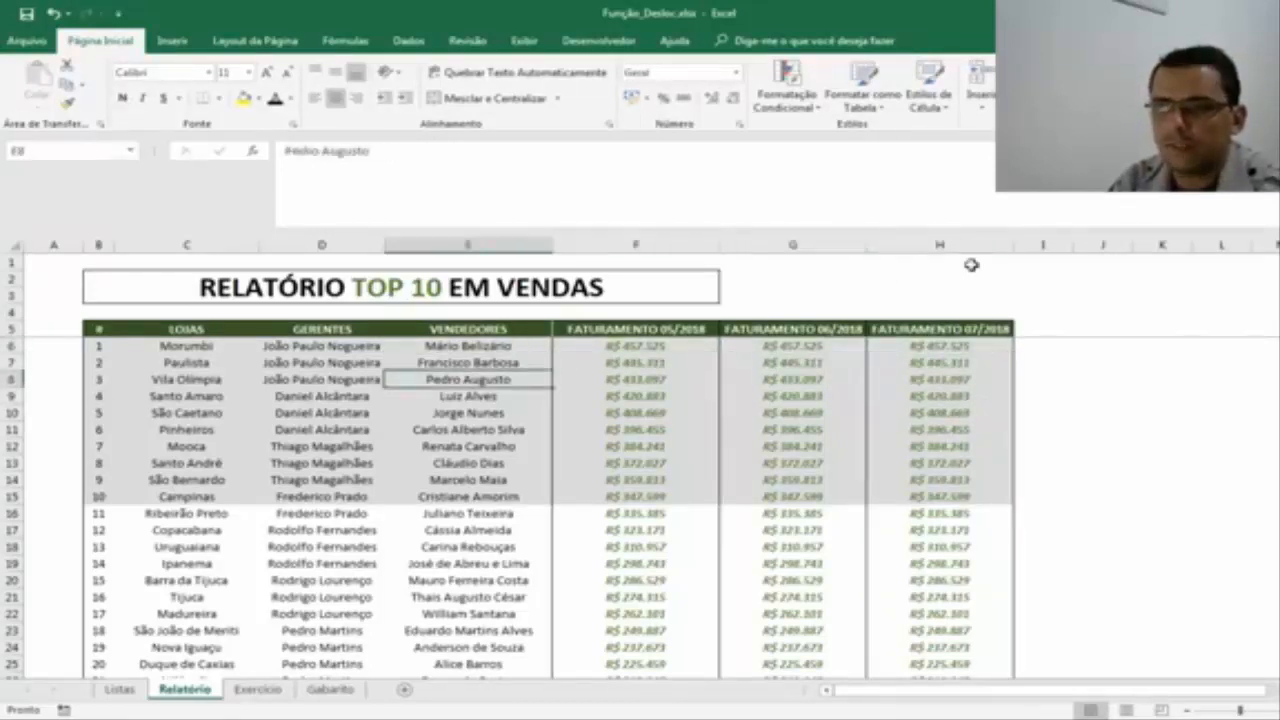
pyautogui.press('Down')
pyautogui.press('Down')
pyautogui.press('Down')
pyautogui.press('Up')
pyautogui.press('Up')
pyautogui.press('Up')
pyautogui.press('Up')
pyautogui.press('Up')
pyautogui.press('Up')
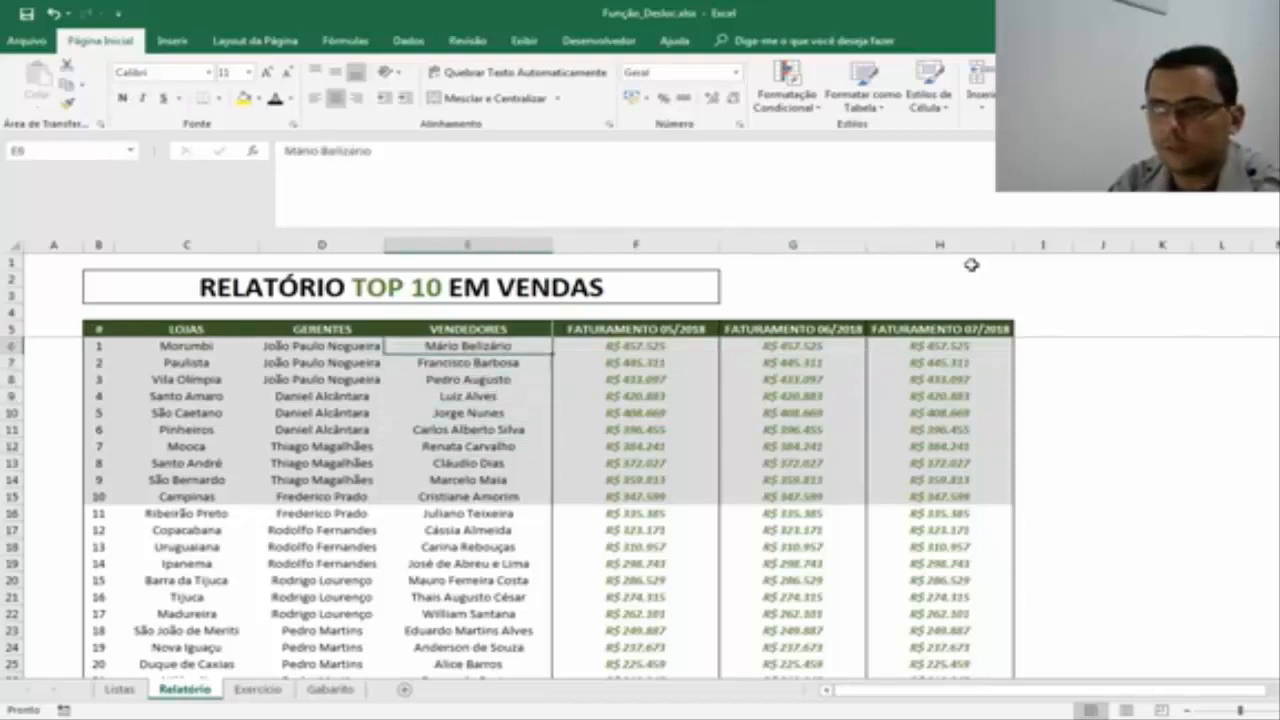
pyautogui.press('Right')
pyautogui.press('Right')
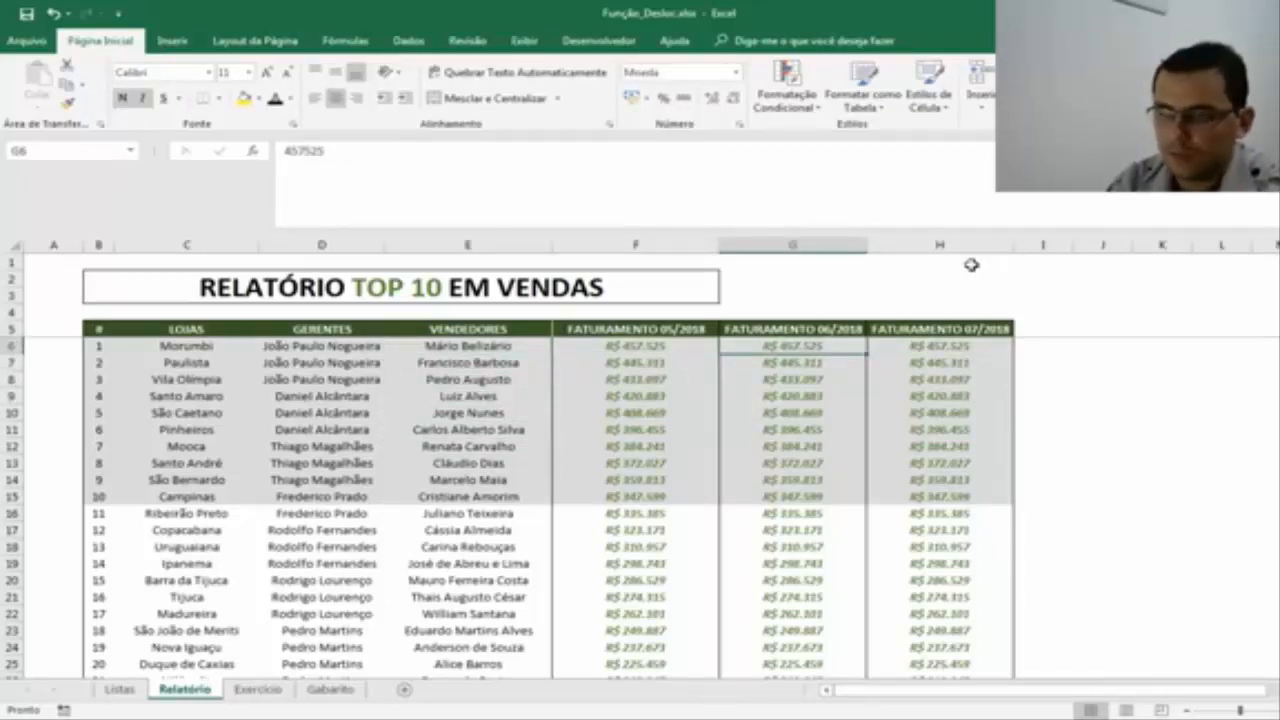
pyautogui.press('Right')
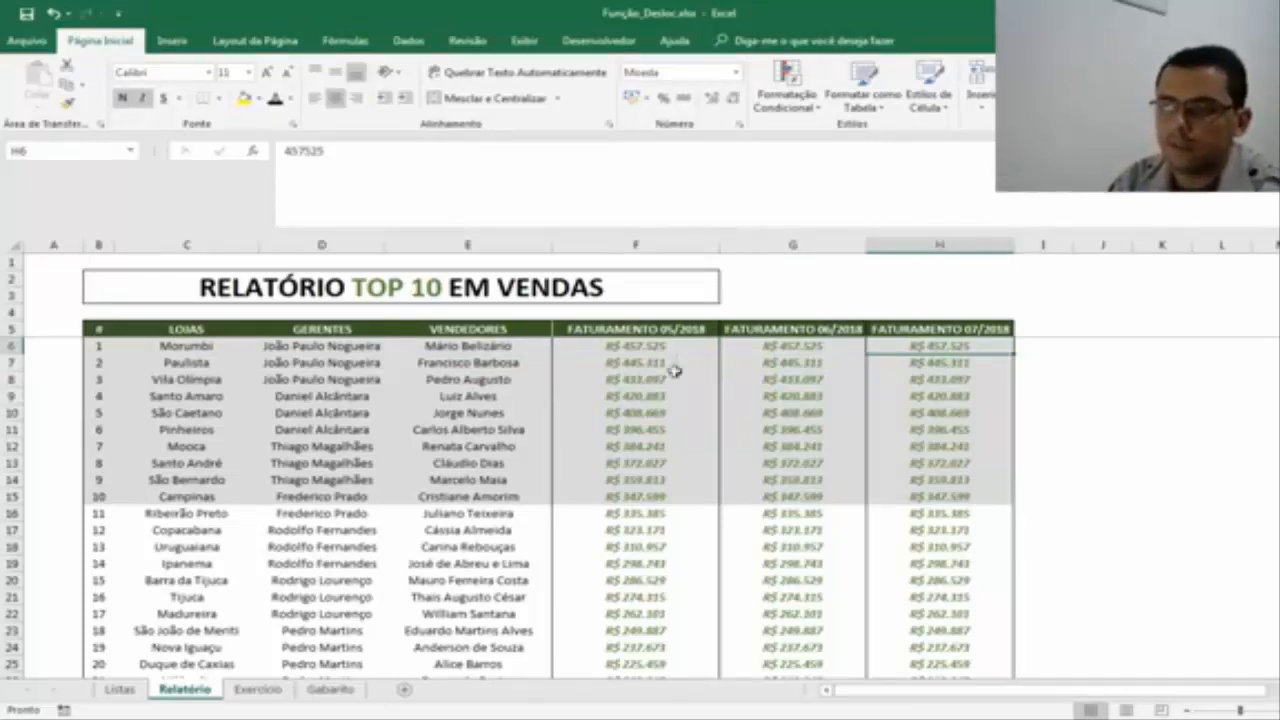
# Compare the DESLOC formula in G18 of Exercício with the first seller in E6 and the monthly revenues in F6:H6 of Relatório.
pyautogui.click(258, 689)
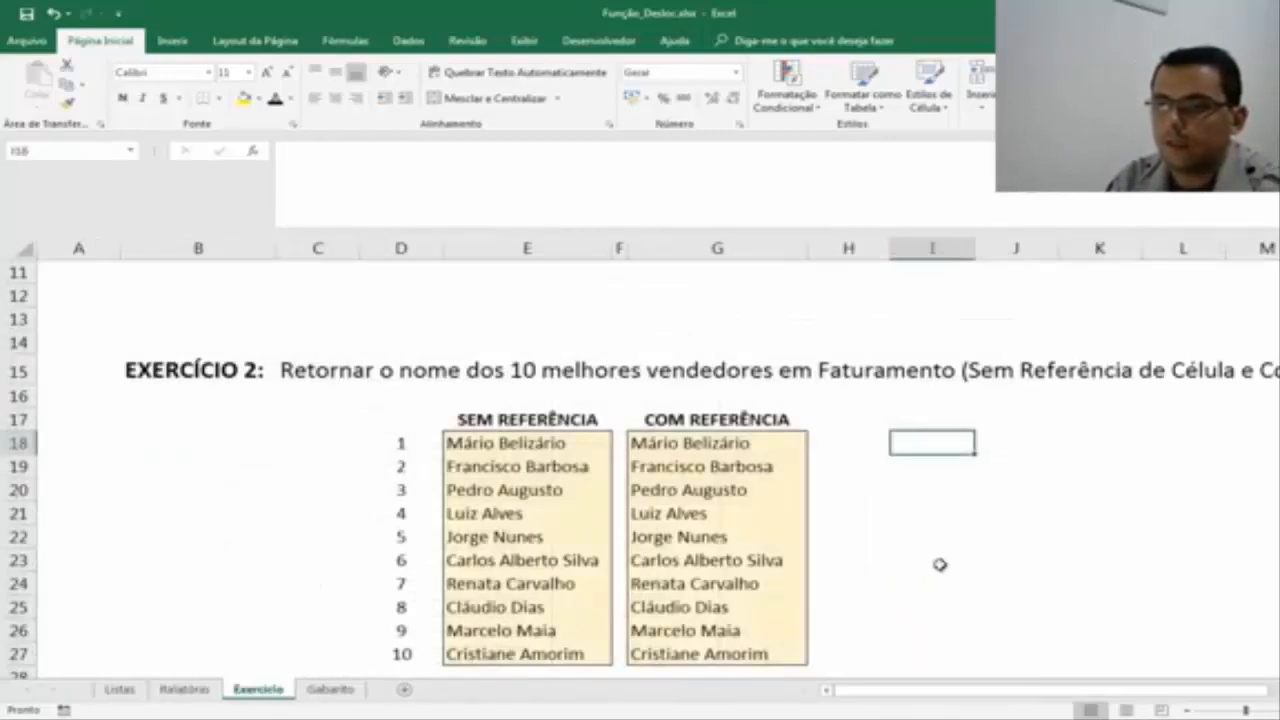
pyautogui.click(185, 689)
pyautogui.moveTo(650, 343); pyautogui.dragTo(927, 344)
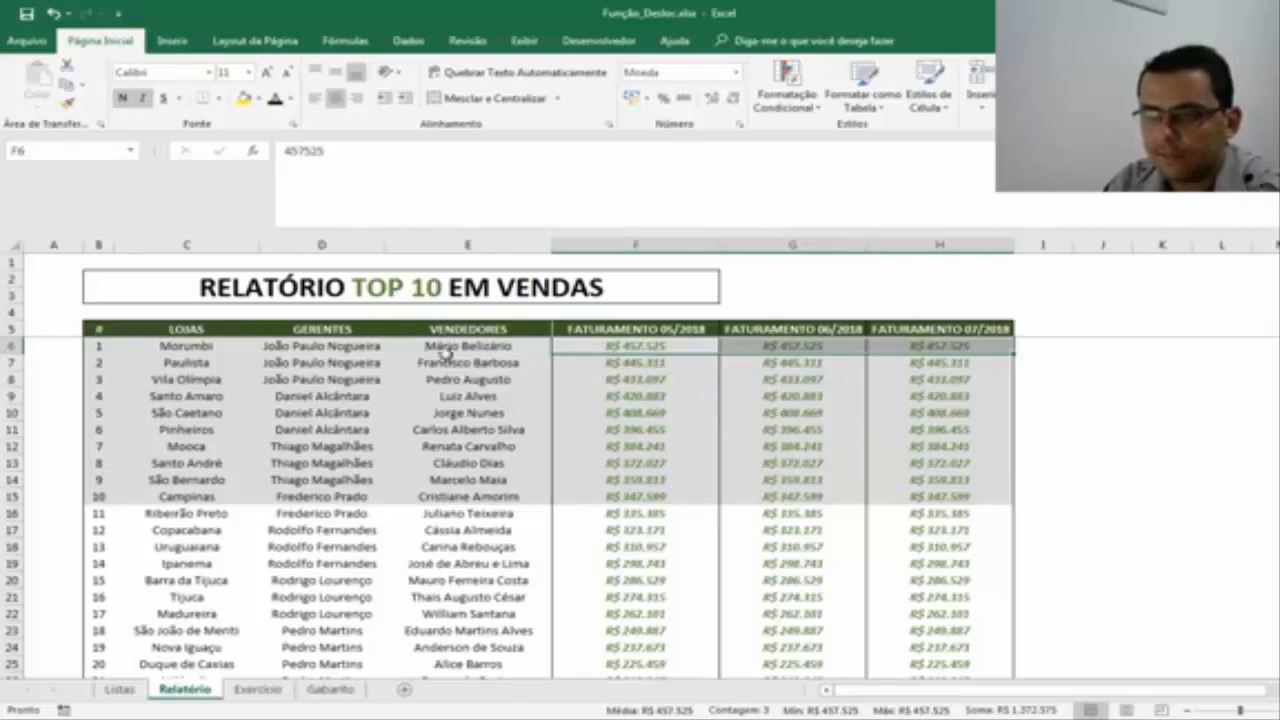
pyautogui.click(280, 692)
pyautogui.click(690, 443)
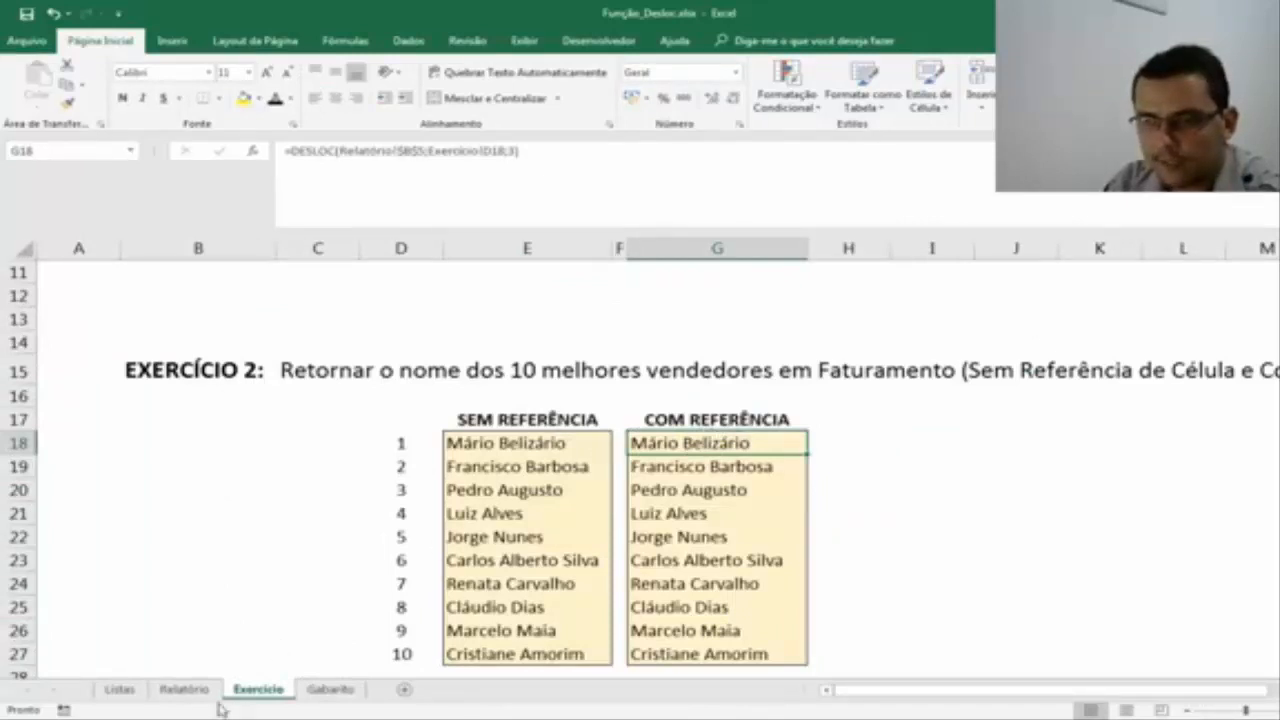
pyautogui.click(185, 689)
pyautogui.click(524, 345)
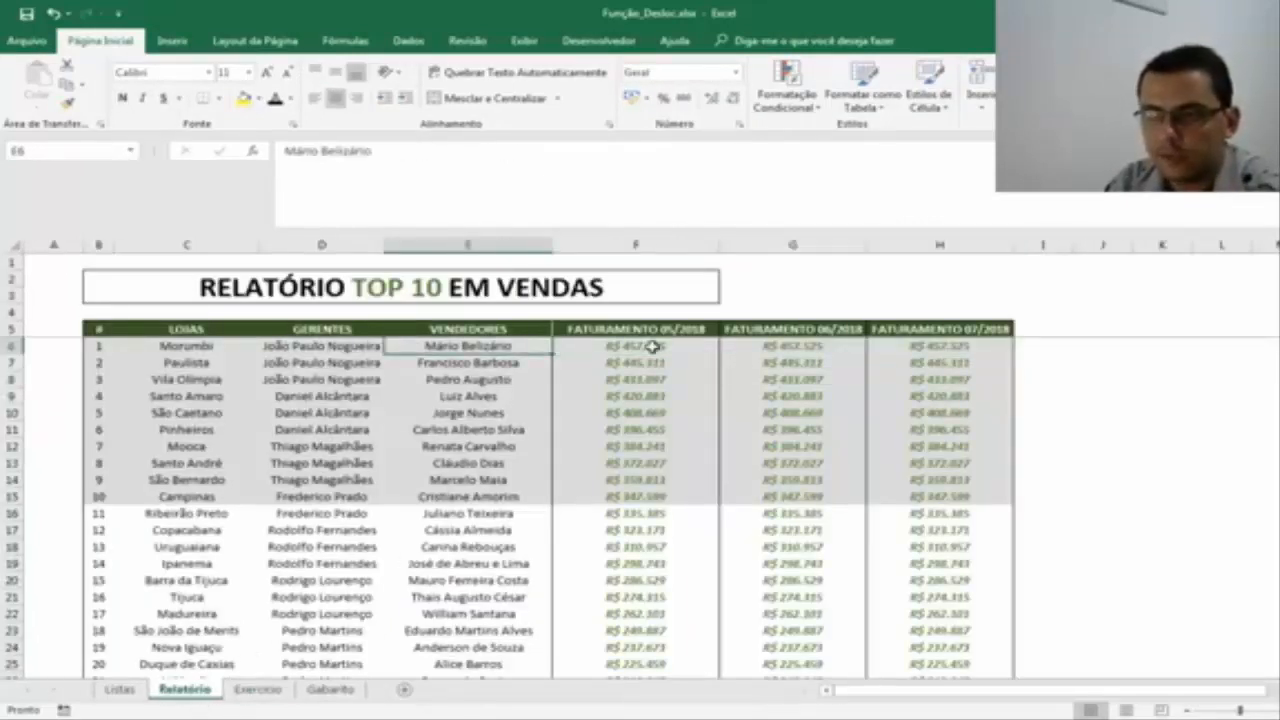
pyautogui.moveTo(651, 345); pyautogui.dragTo(945, 345)
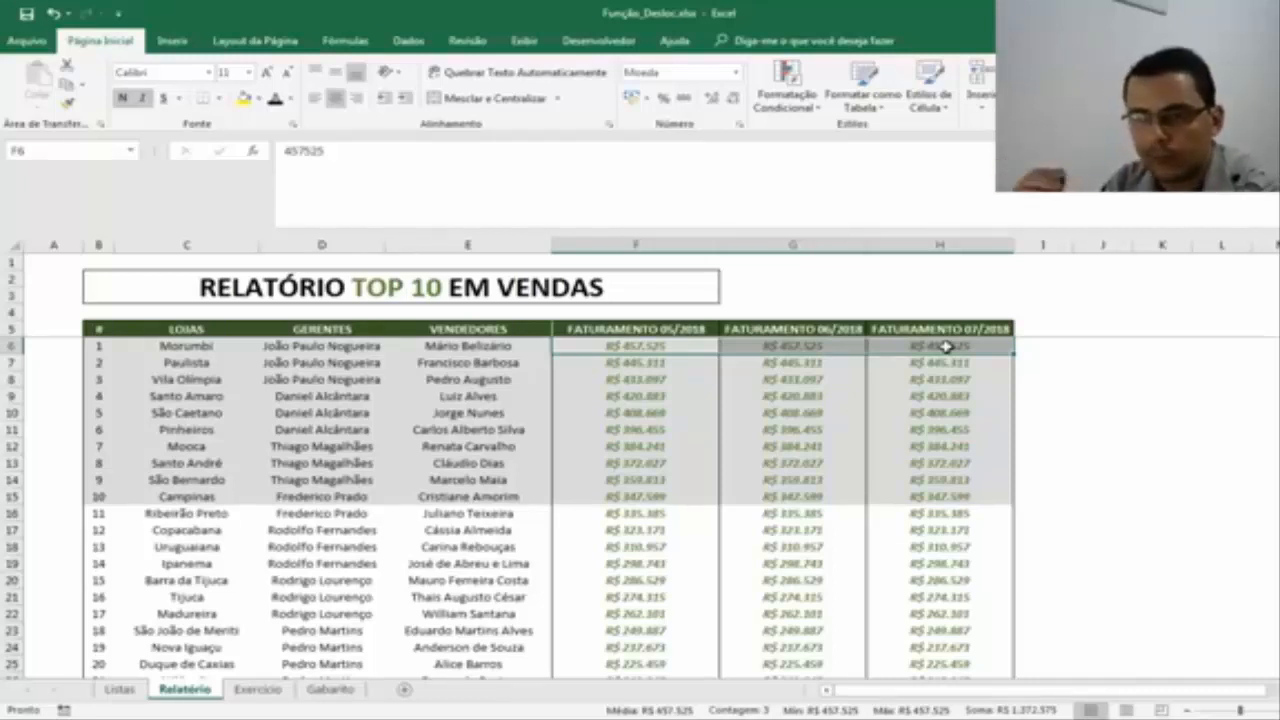
# Review the DESLOC formulas in G19, G20 and G27 of Exercício against the revenue columns in Relatório.
pyautogui.click(257, 689)
pyautogui.click(727, 474)
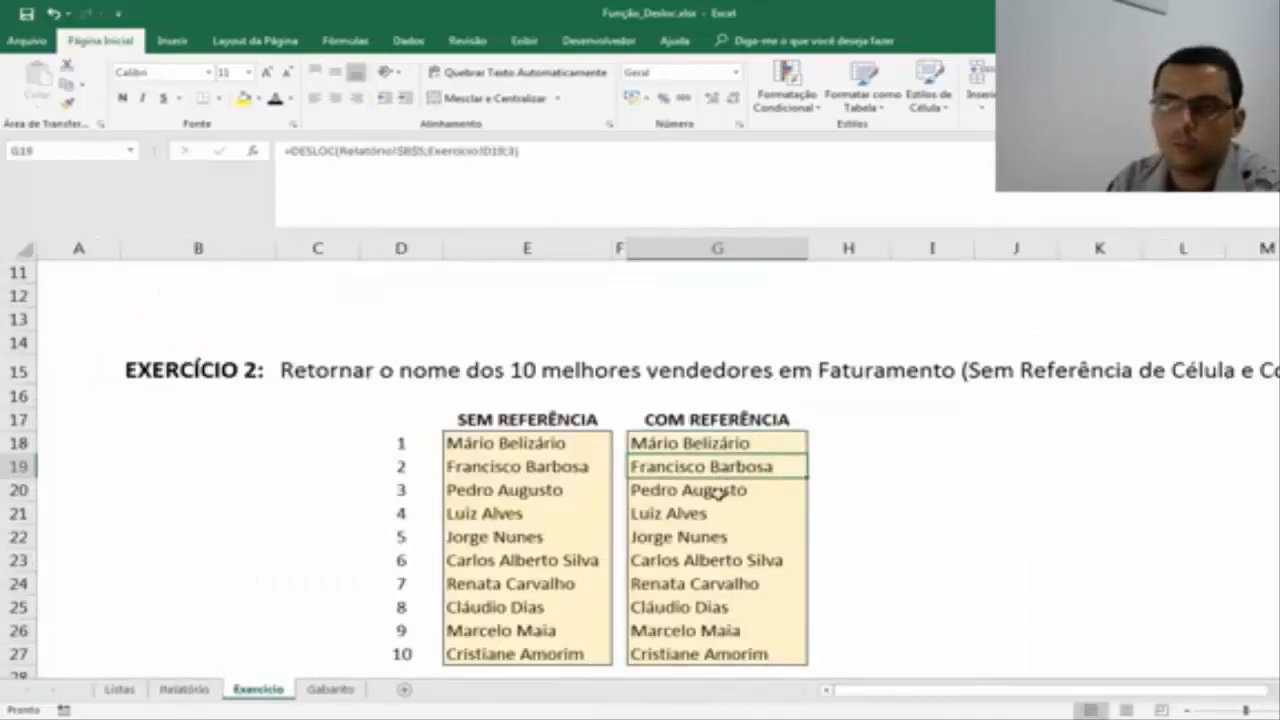
pyautogui.click(718, 492)
pyautogui.click(713, 648)
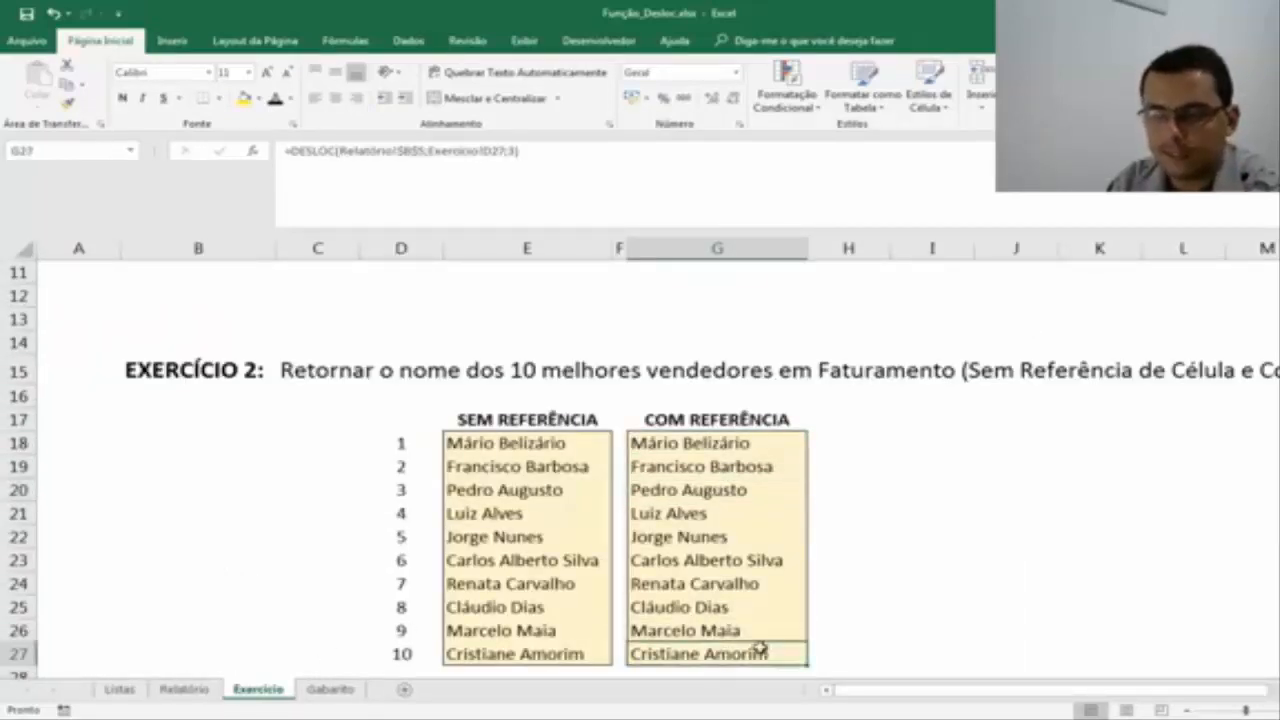
pyautogui.click(184, 689)
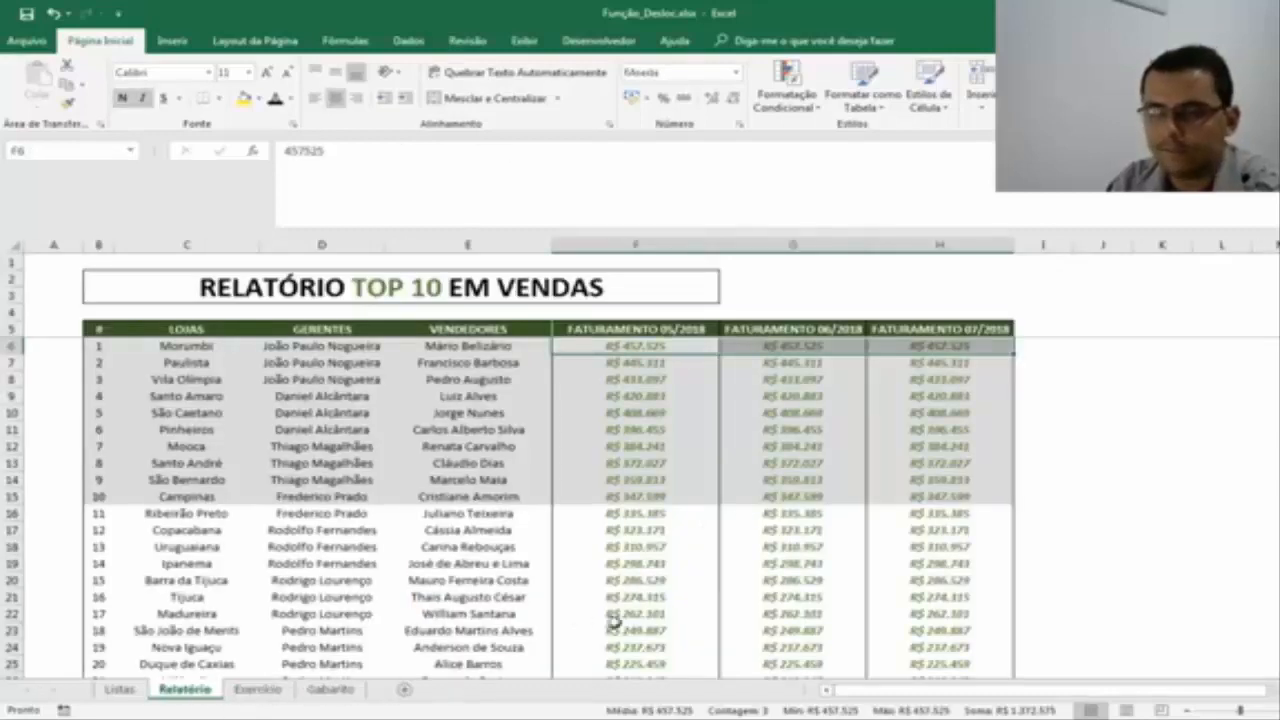
pyautogui.click(268, 689)
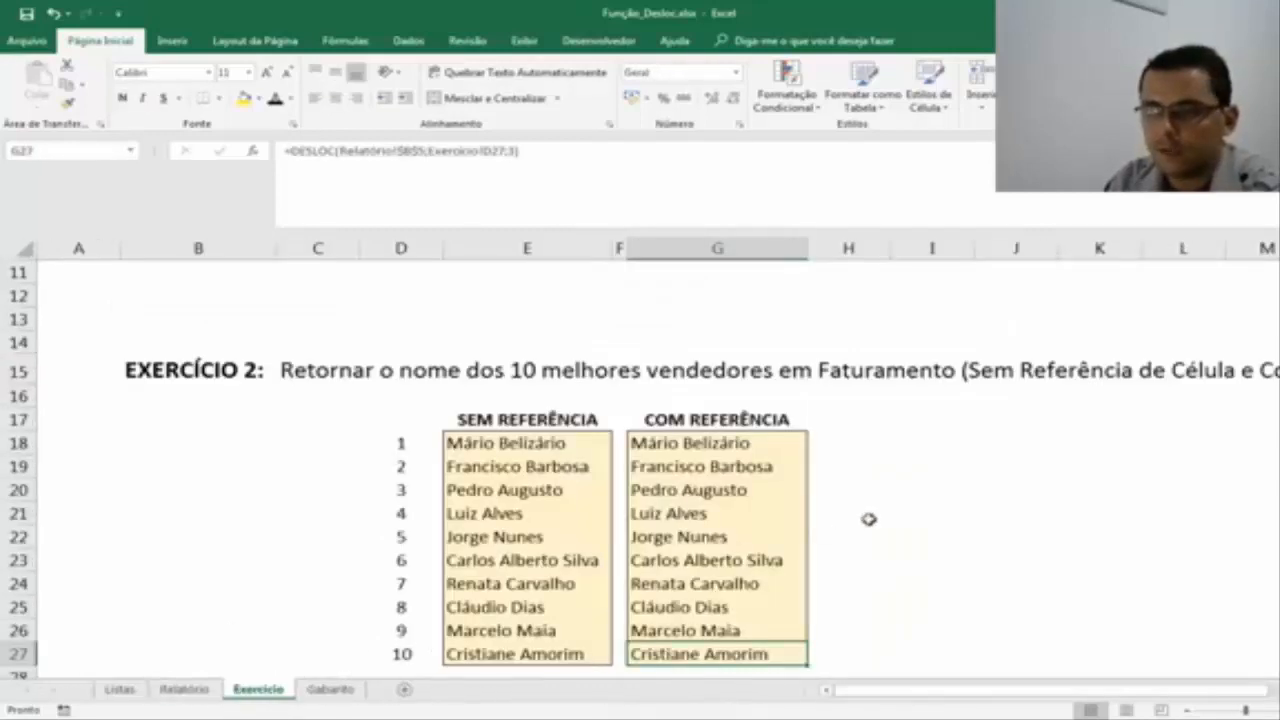
# Start a DESLOC formula in H18 of Exercício with Relatório!B5 as the reference and Exercício!D18 as the row offset.
pyautogui.click(846, 440)
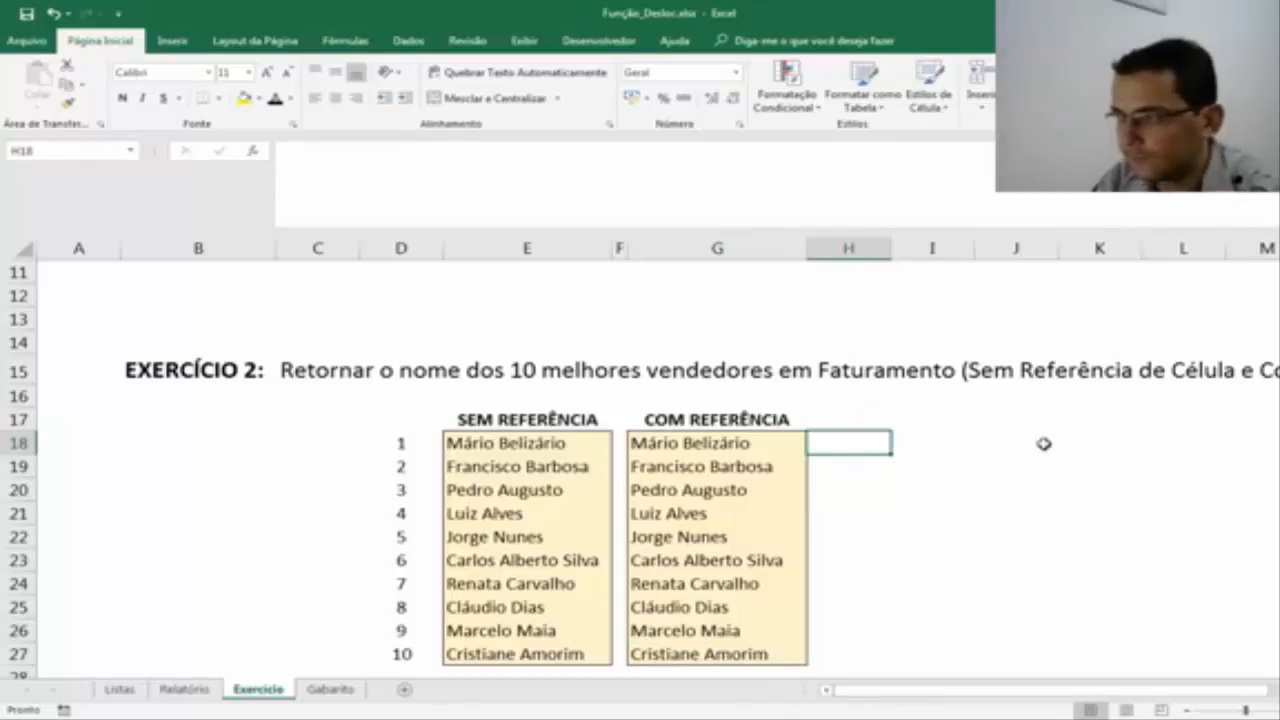
pyautogui.write('=')
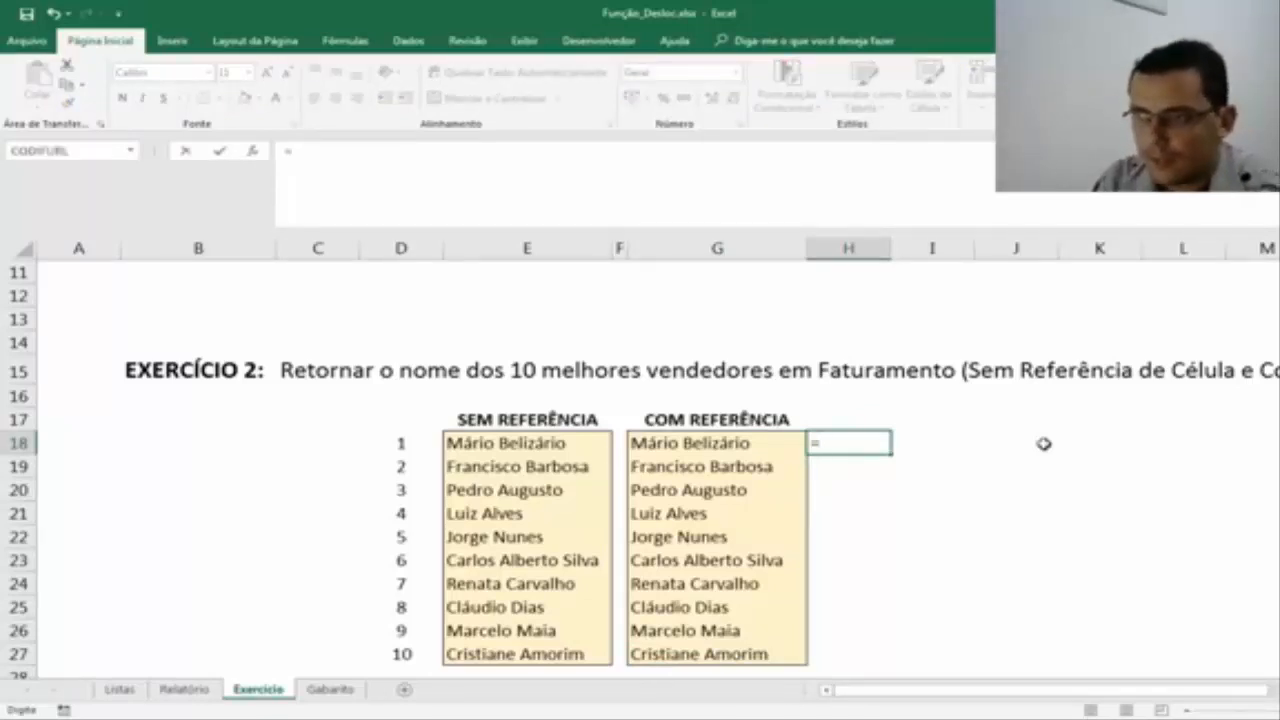
pyautogui.write('desloc(')
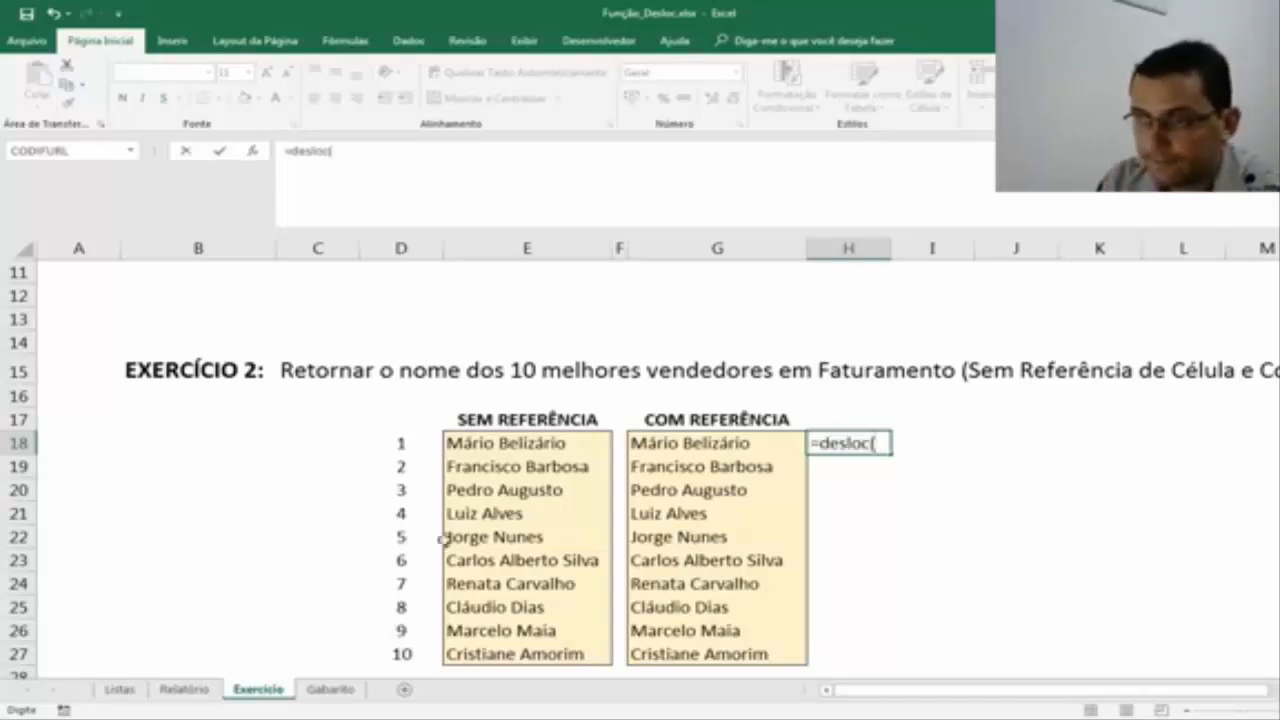
pyautogui.click(184, 689)
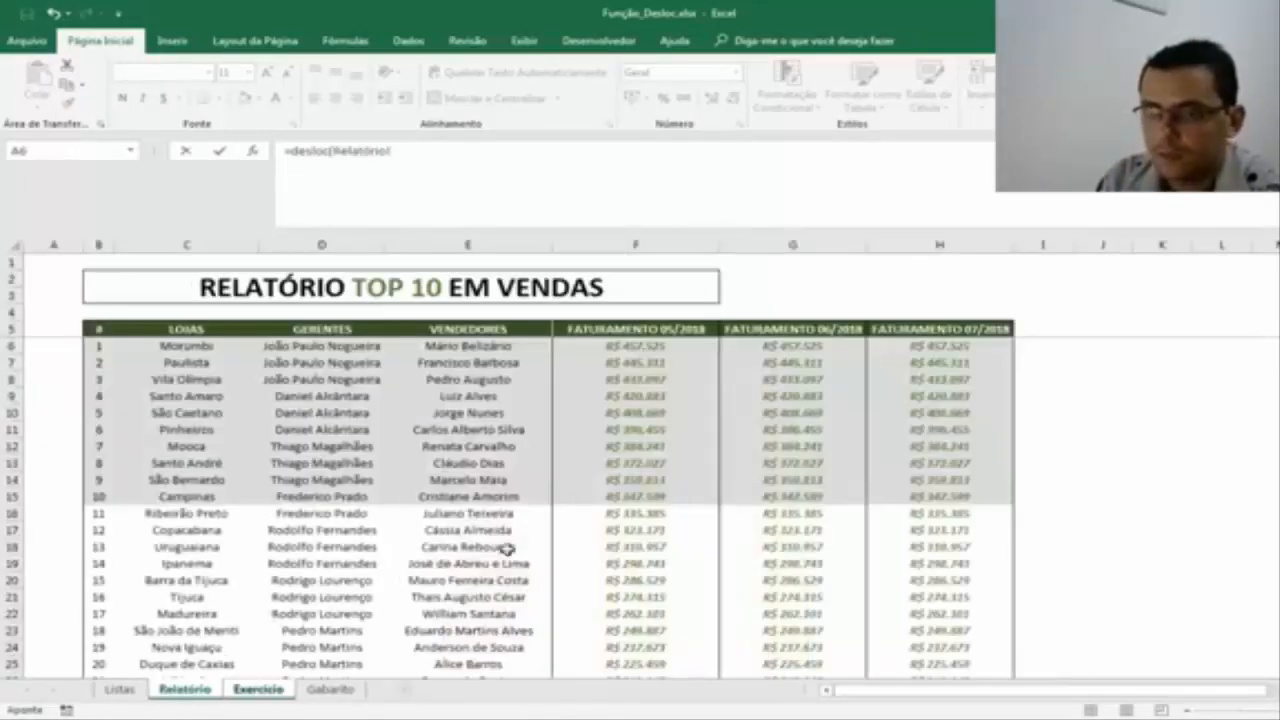
pyautogui.click(95, 328)
pyautogui.write(';')
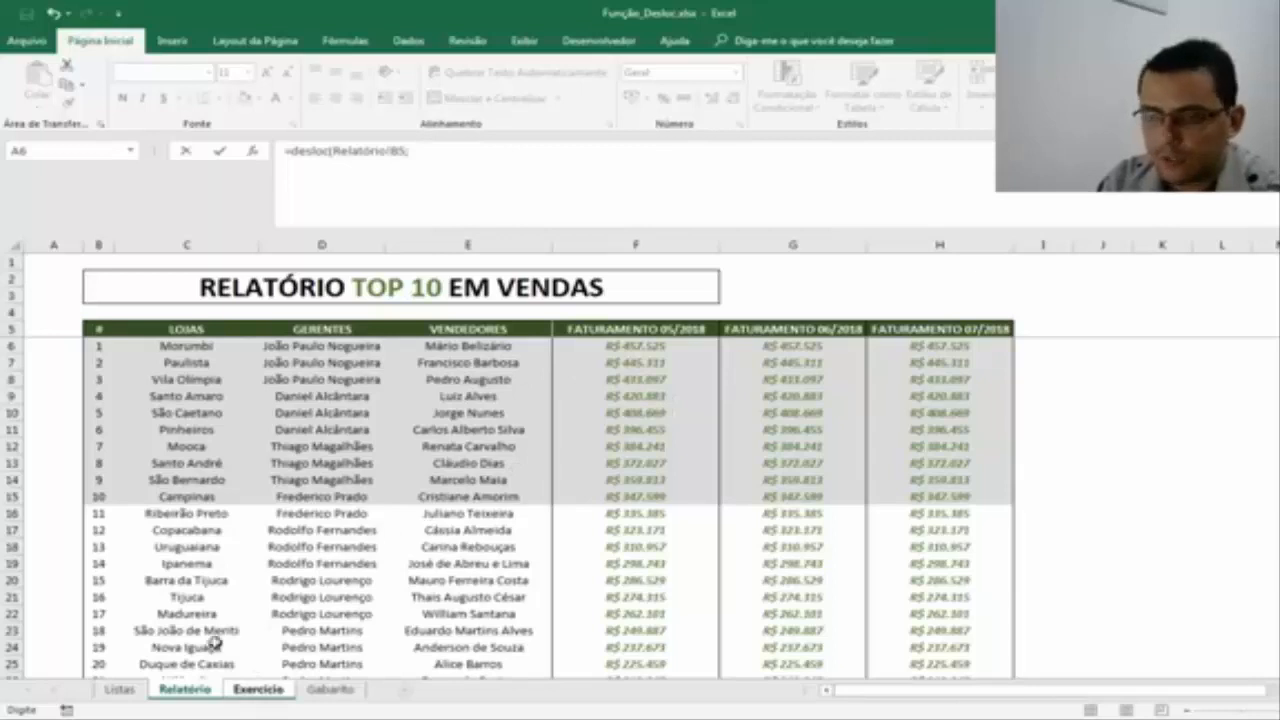
pyautogui.click(250, 695)
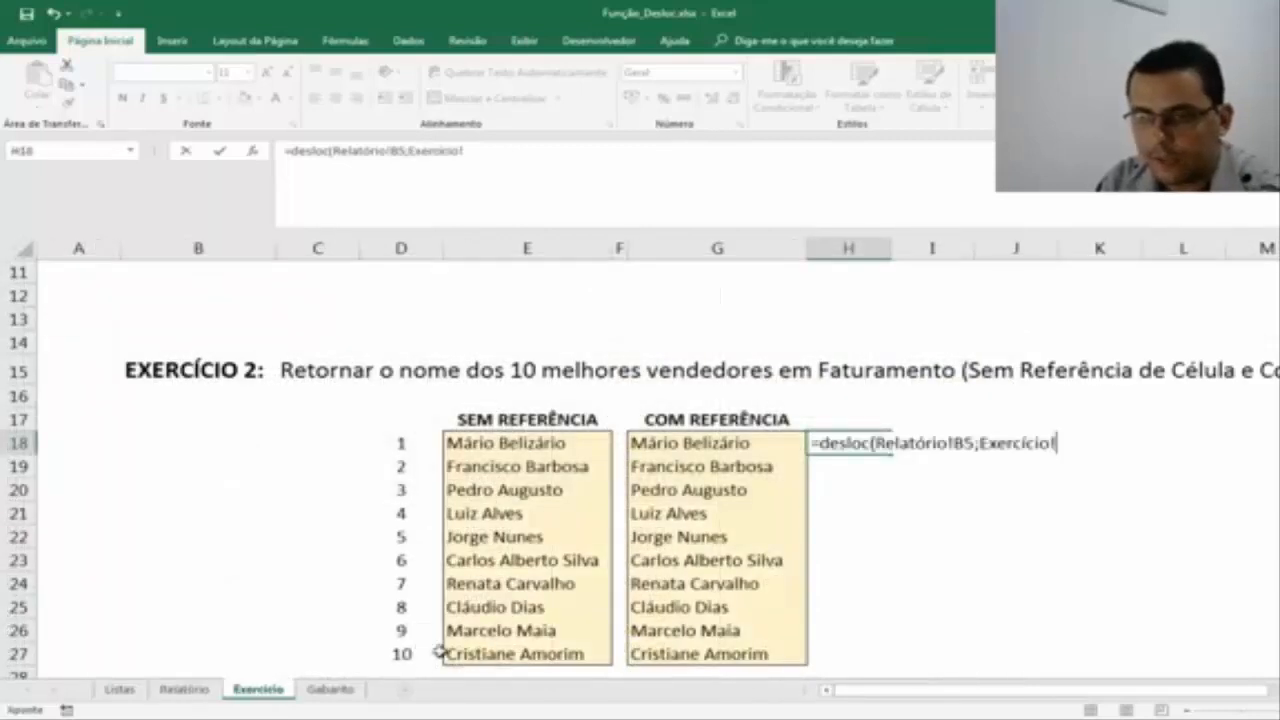
pyautogui.click(415, 441)
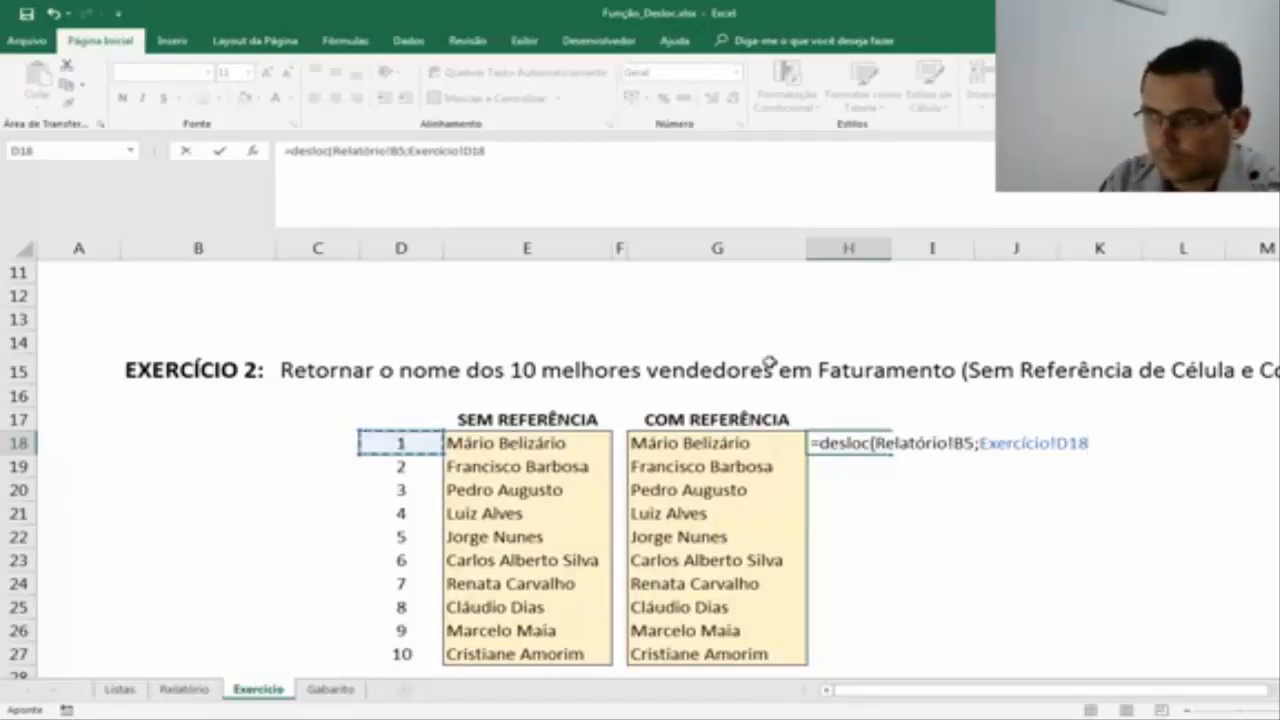
# Lock the reference as Relatório!$B$5 and complete the H18 formula with column offset 3, height 1 and width 3.
pyautogui.click(963, 443)
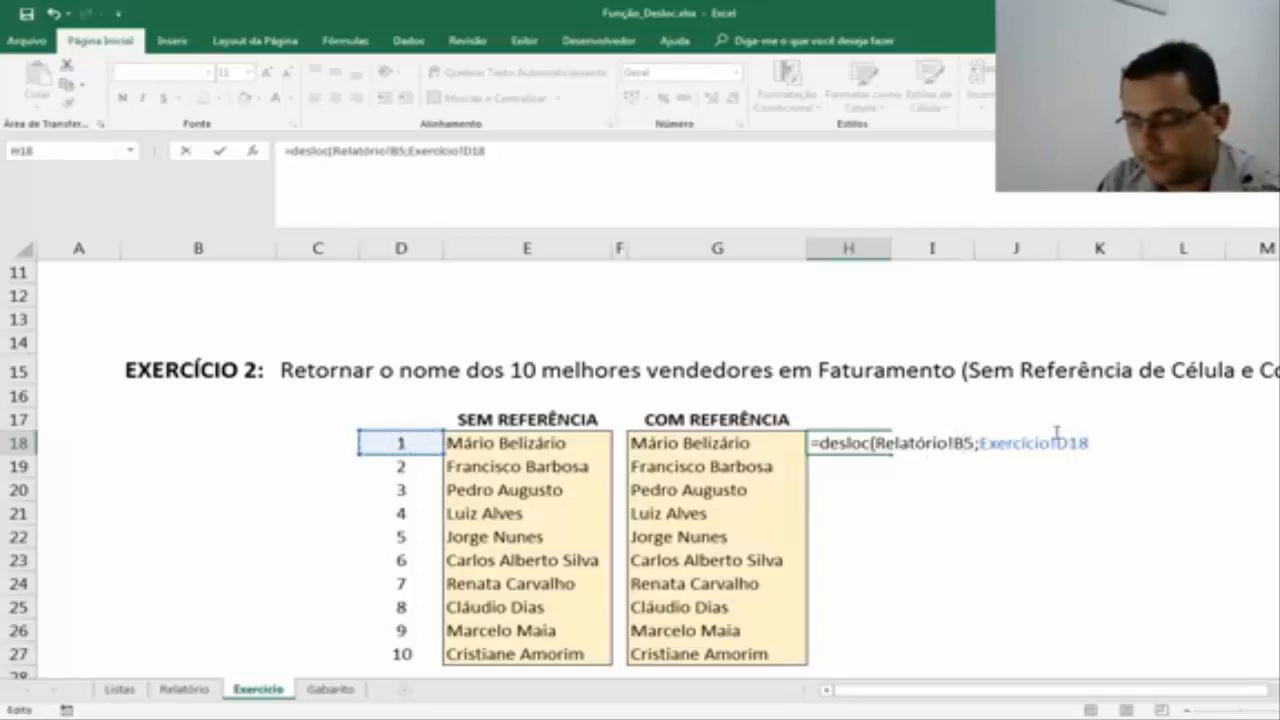
pyautogui.press('F4')
pyautogui.click(1136, 443)
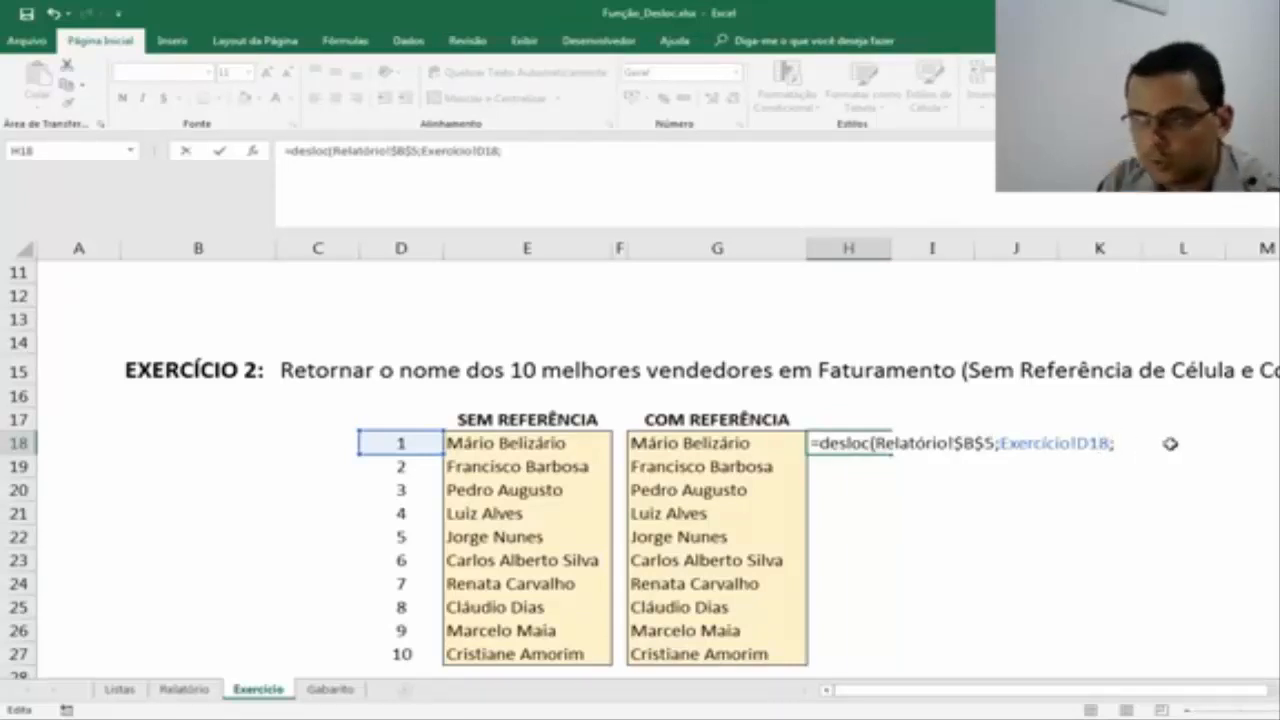
pyautogui.write('3')
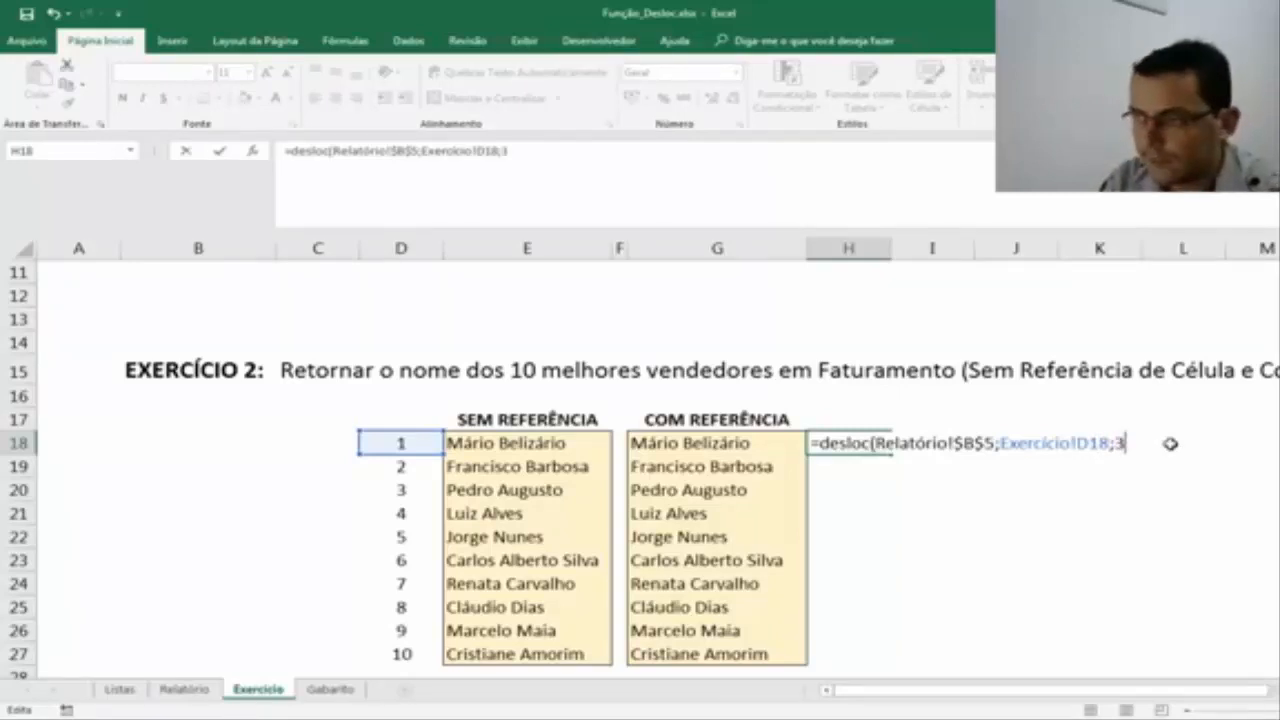
pyautogui.write(';1')
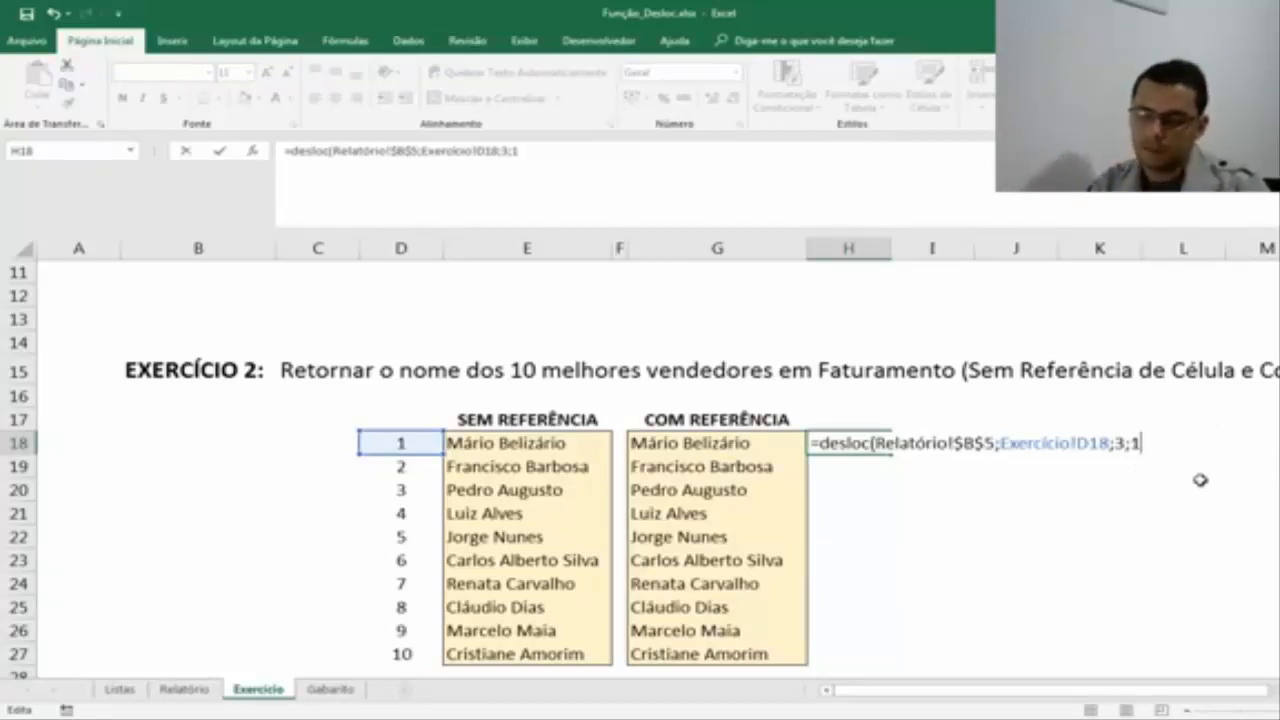
pyautogui.write(';')
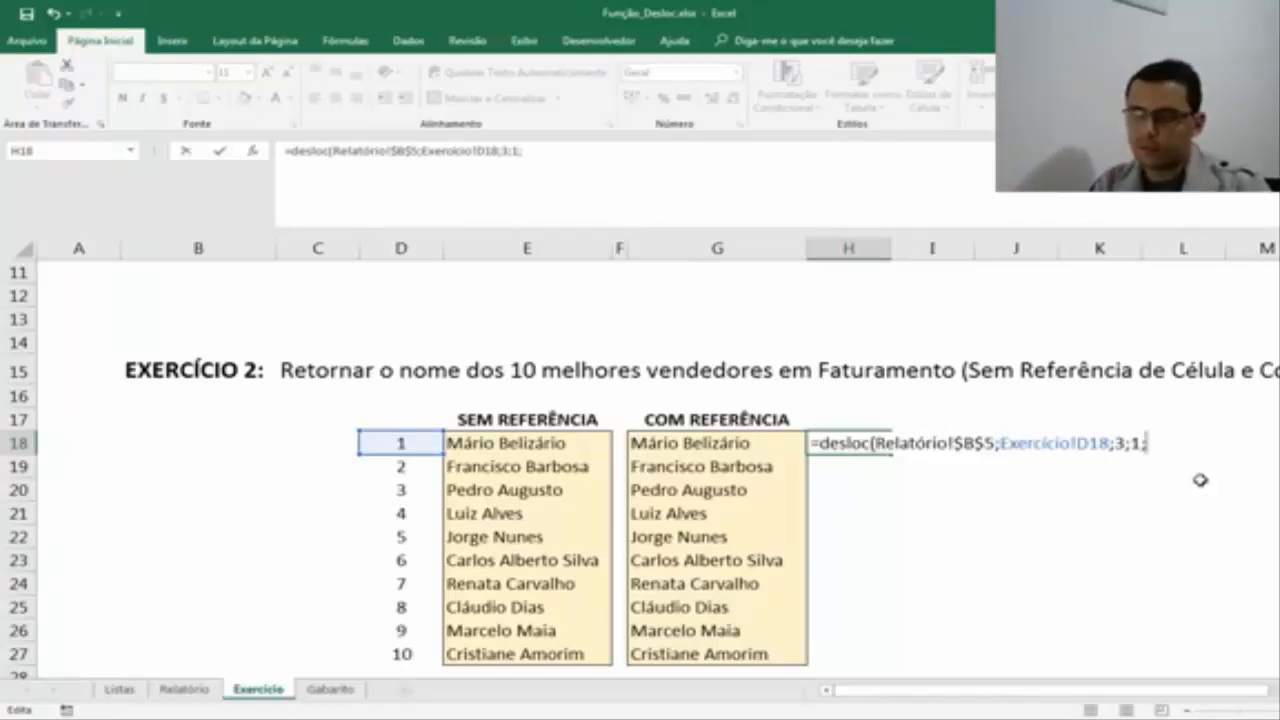
pyautogui.write('3')
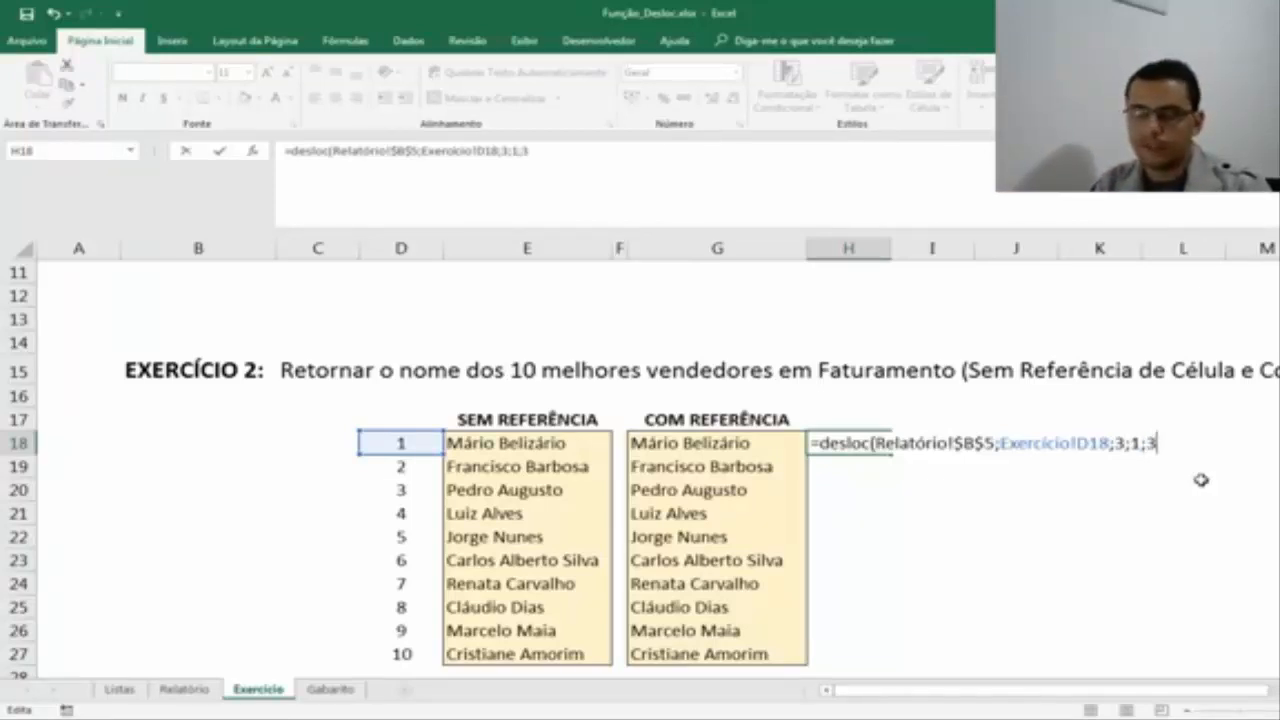
pyautogui.write(')')
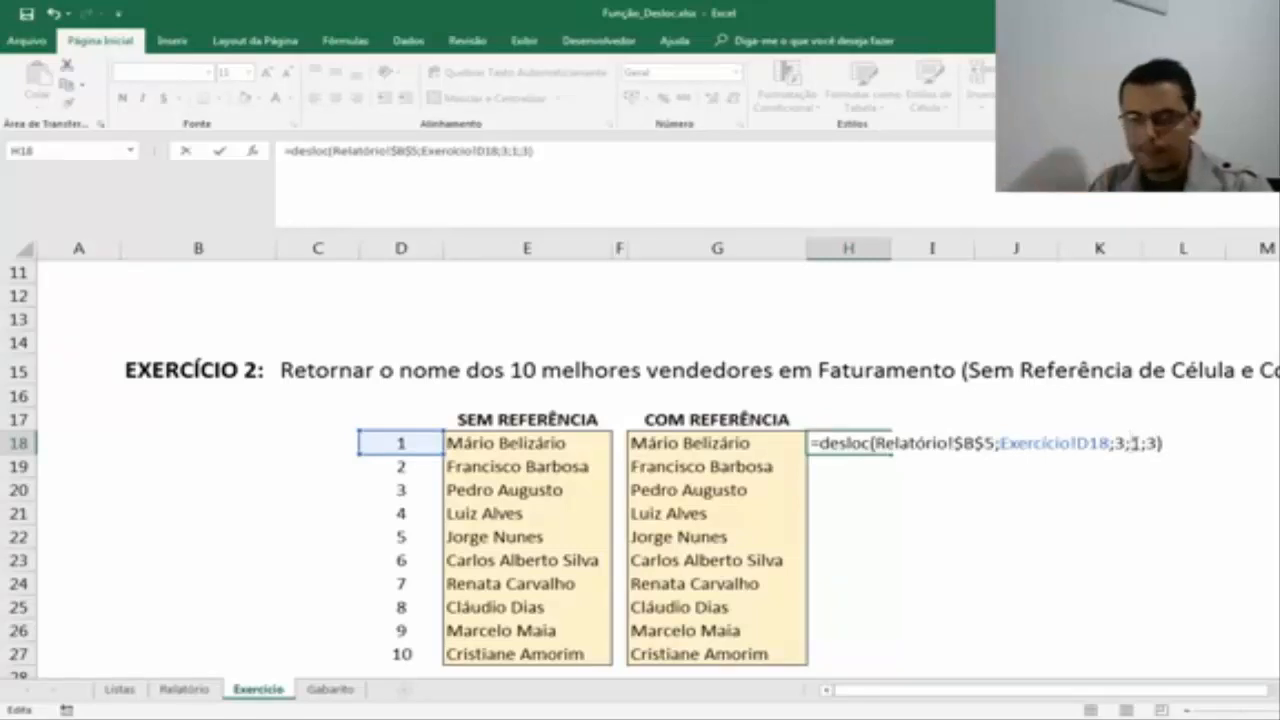
pyautogui.hotkey('ctrl', 'Return')
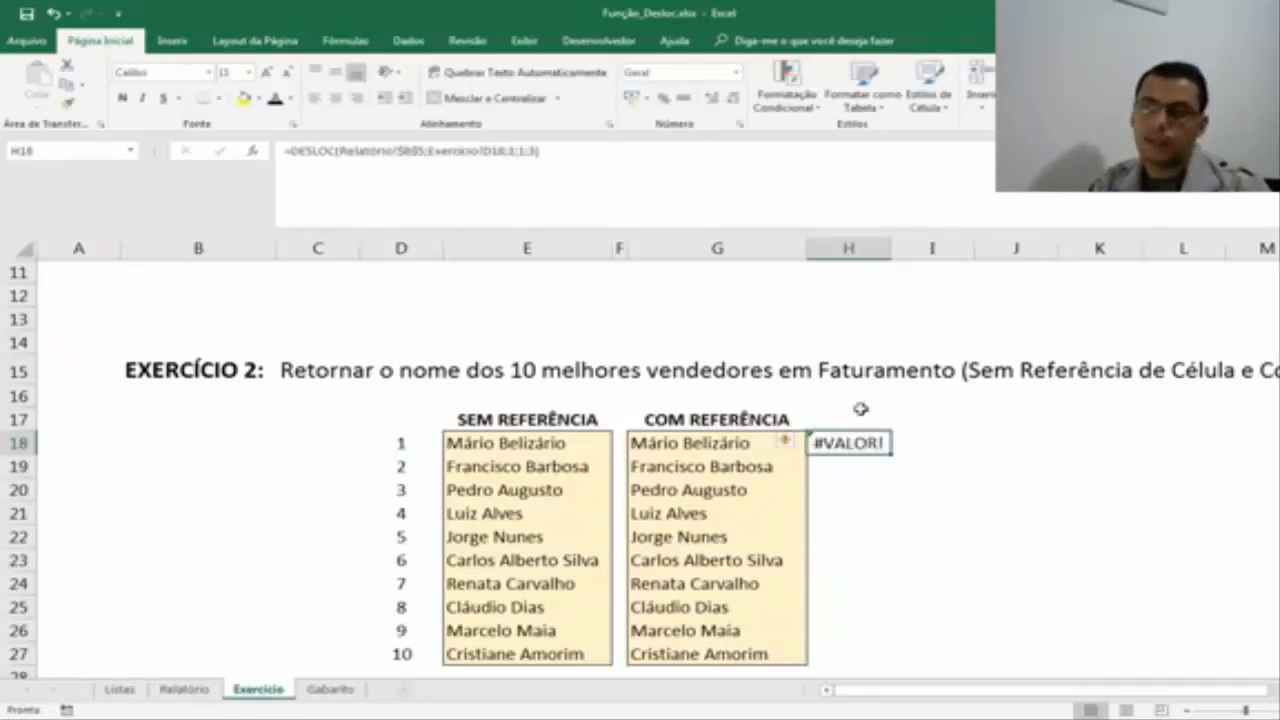
# Wrap the DESLOC formula in H18 in a SOMA function so it reads =SOMA(DESLOC(Relatório!$B$5;Exercício!D18;3;1;3)).
pyautogui.doubleClick(838, 441)
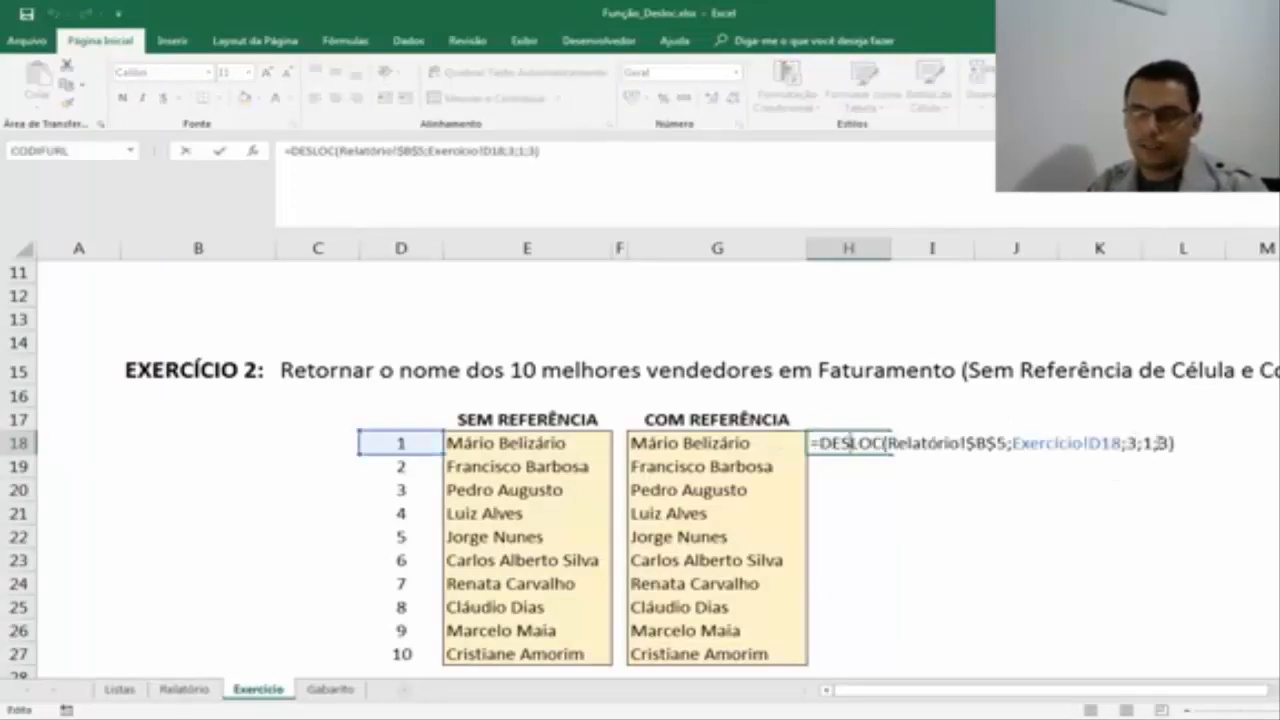
pyautogui.click(819, 442)
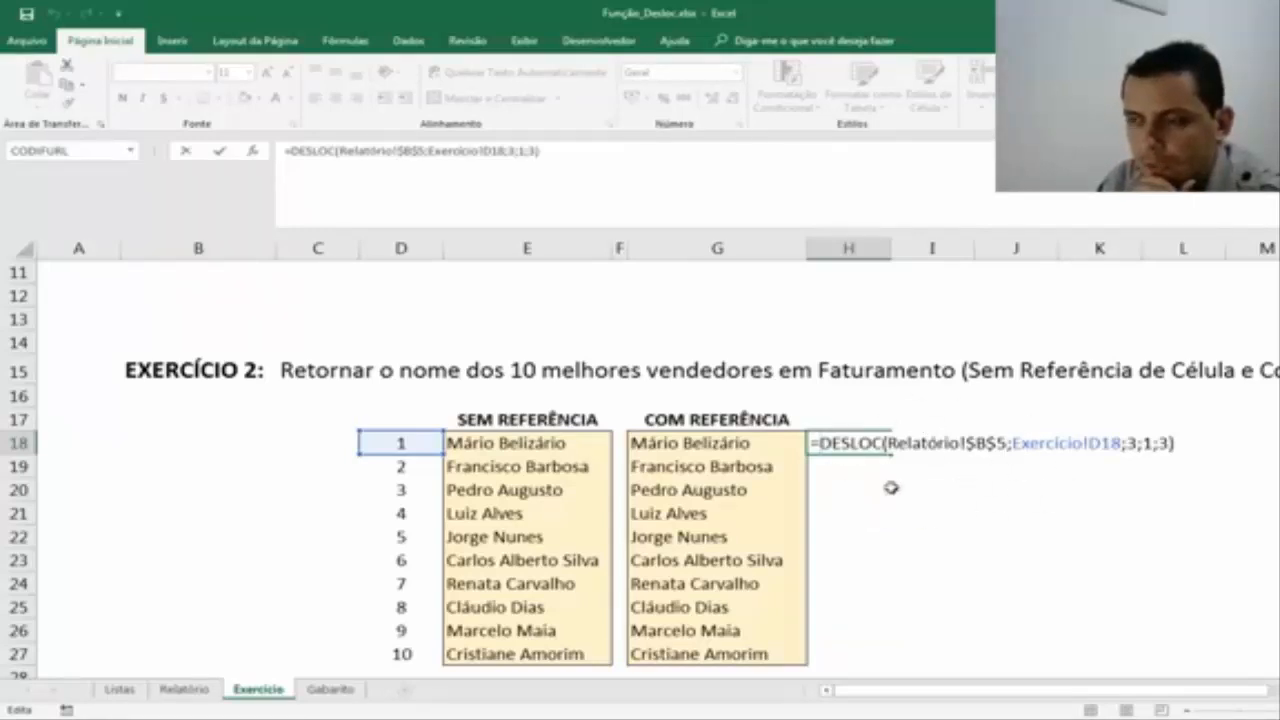
pyautogui.write('soma')
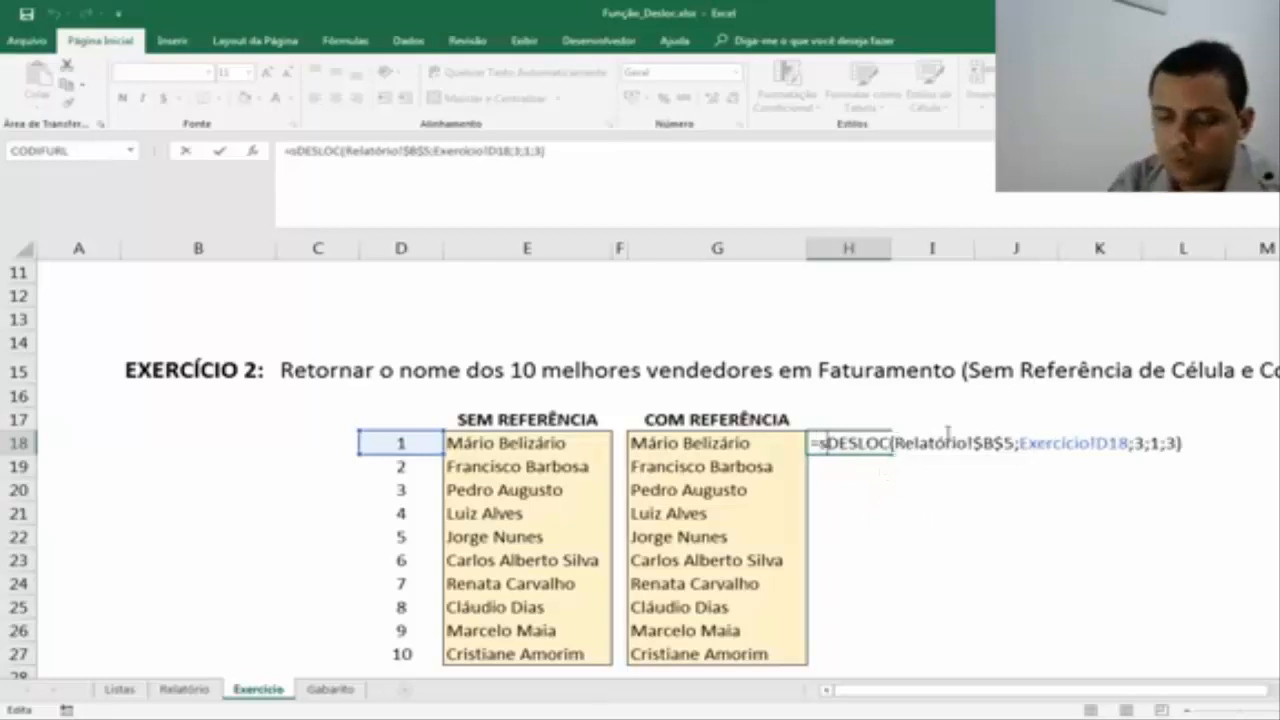
pyautogui.write('(')
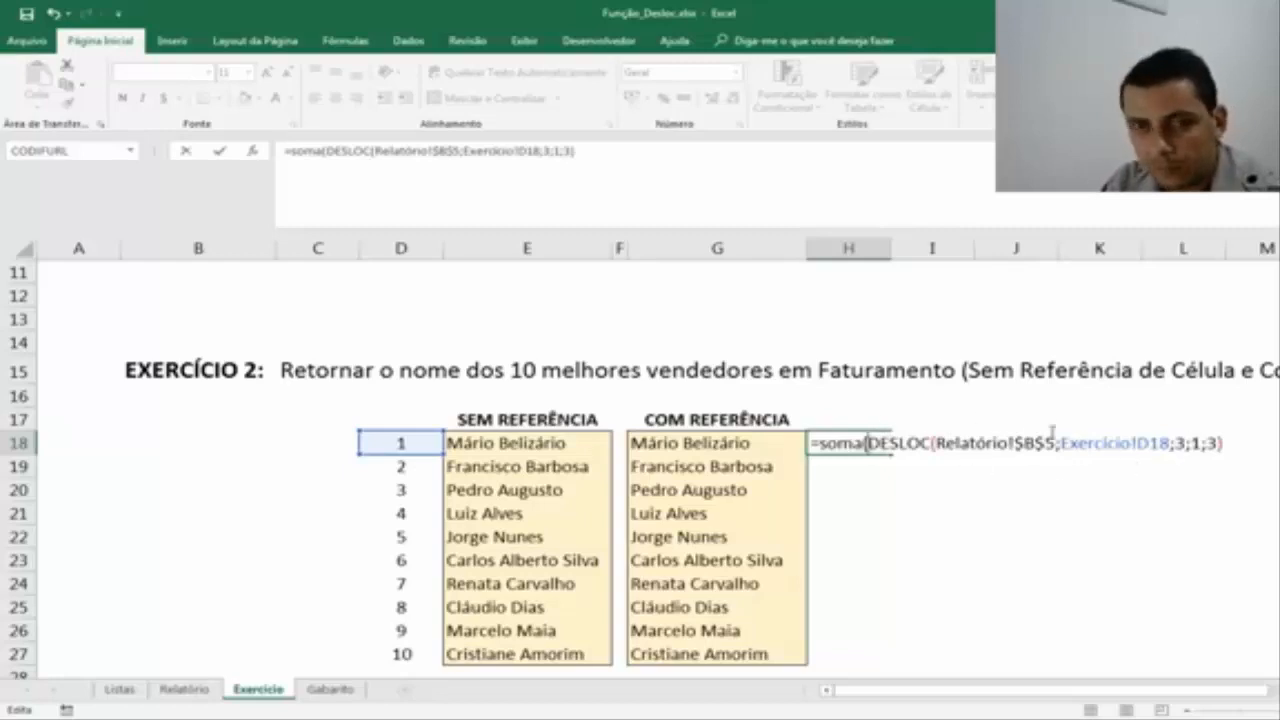
pyautogui.click(1234, 444)
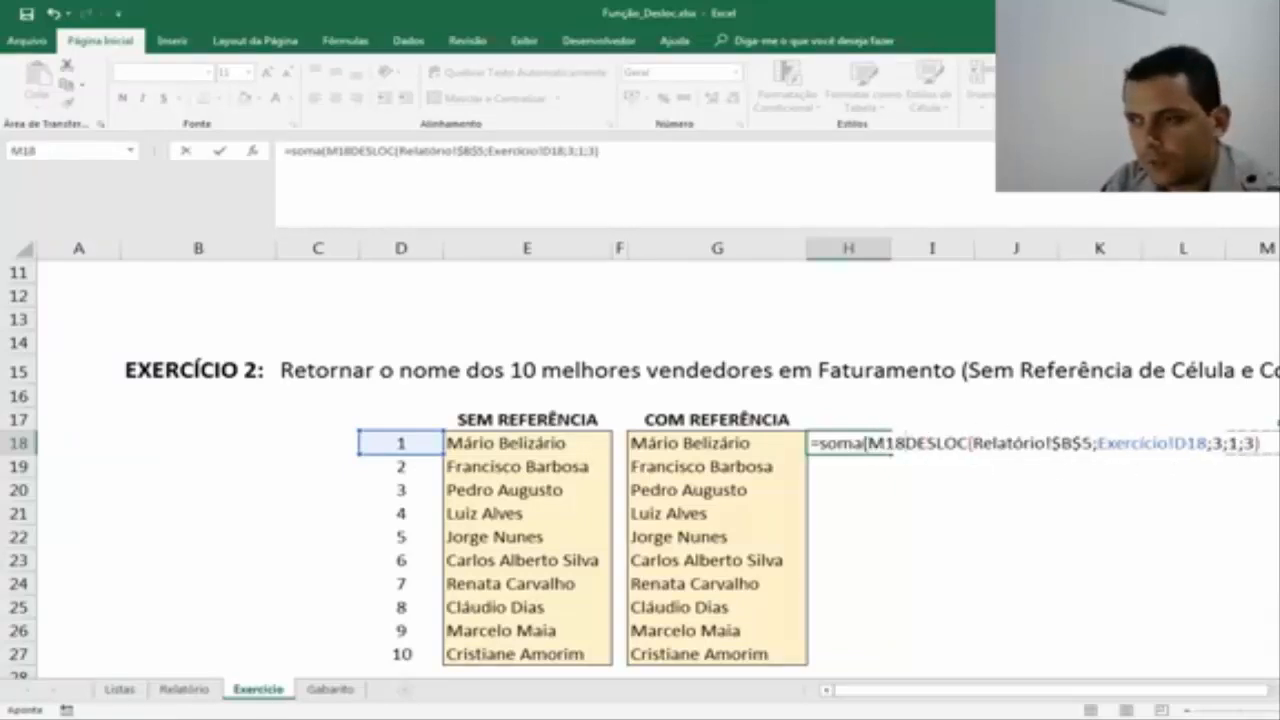
pyautogui.press('BackSpace')
pyautogui.press('BackSpace')
pyautogui.press('BackSpace')
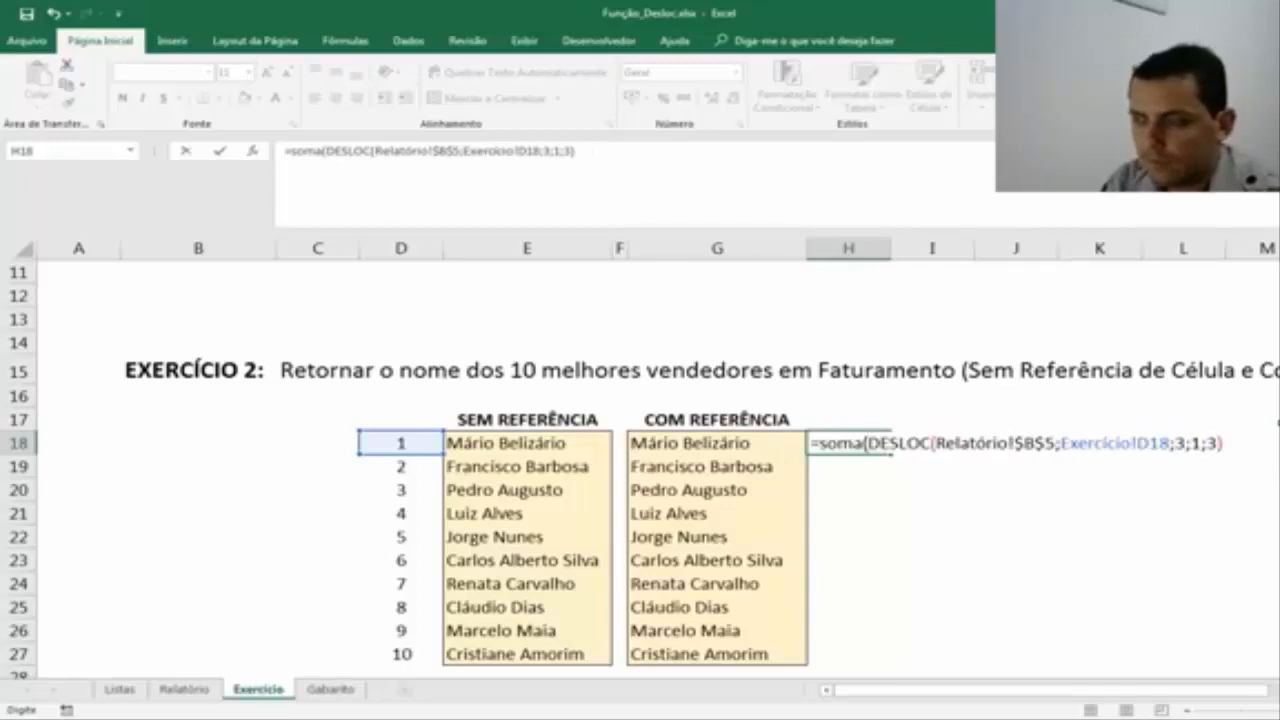
pyautogui.click(1225, 443)
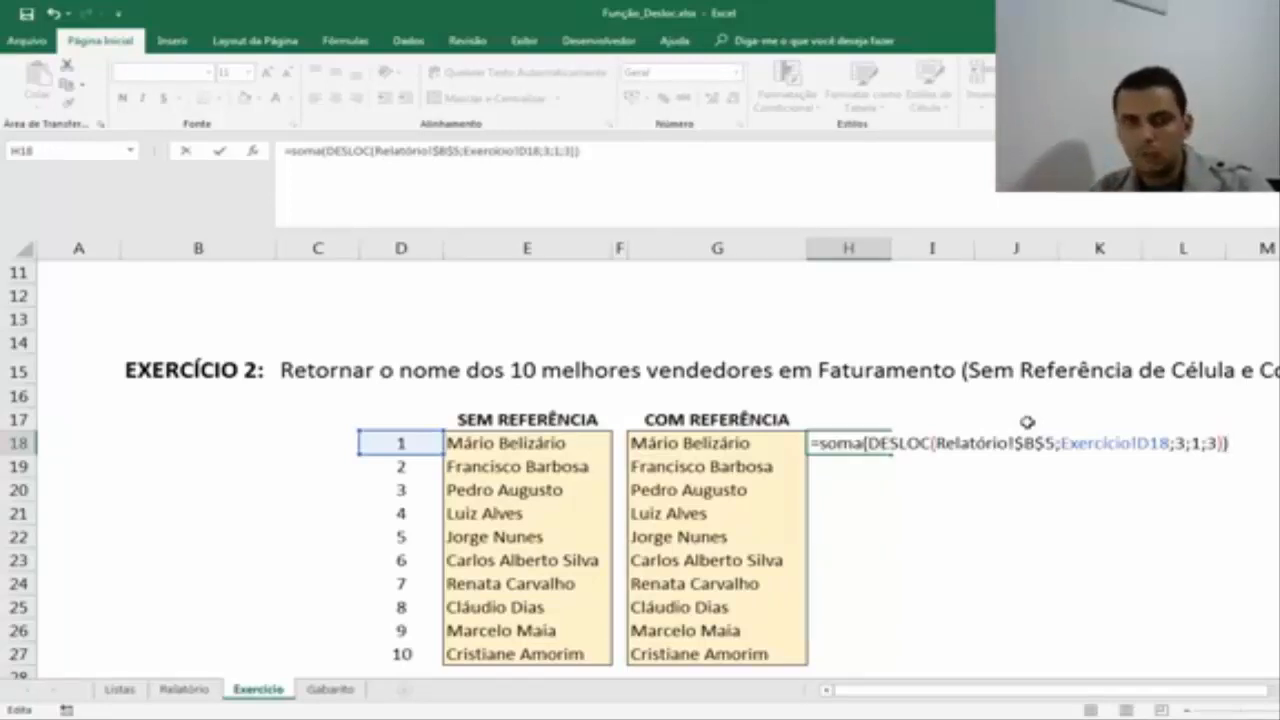
pyautogui.press('Return')
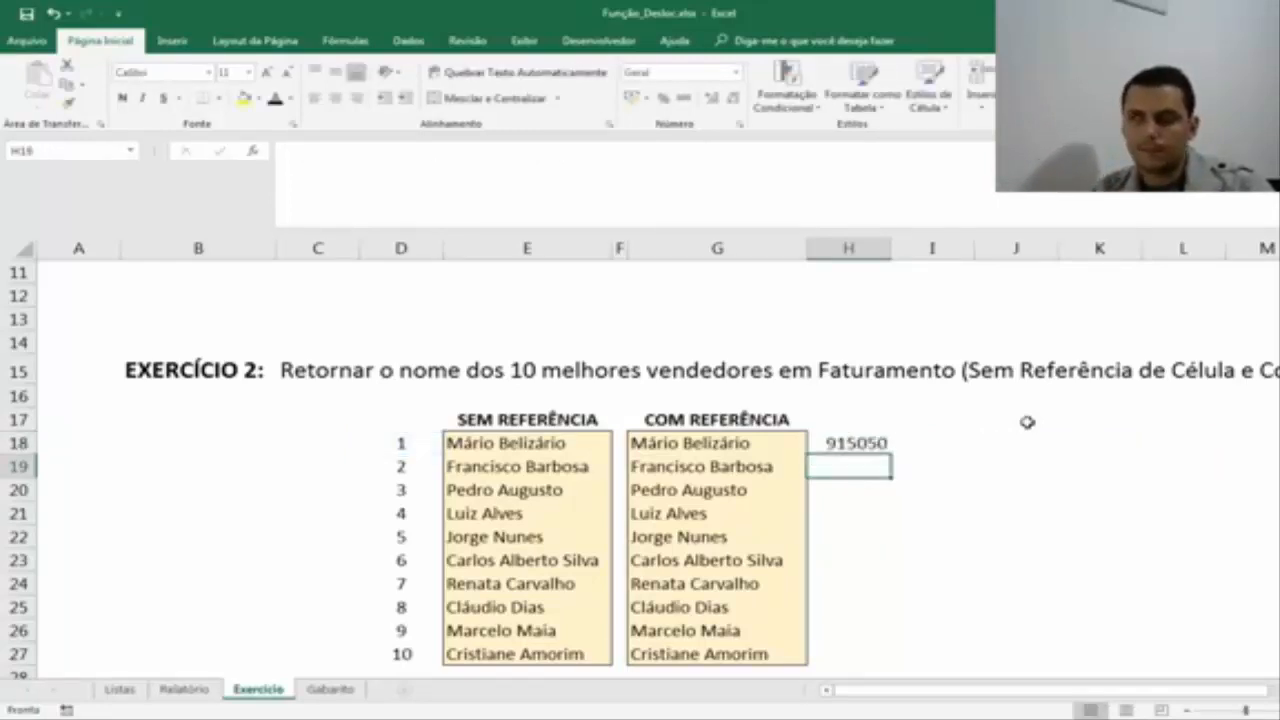
pyautogui.press('Up')
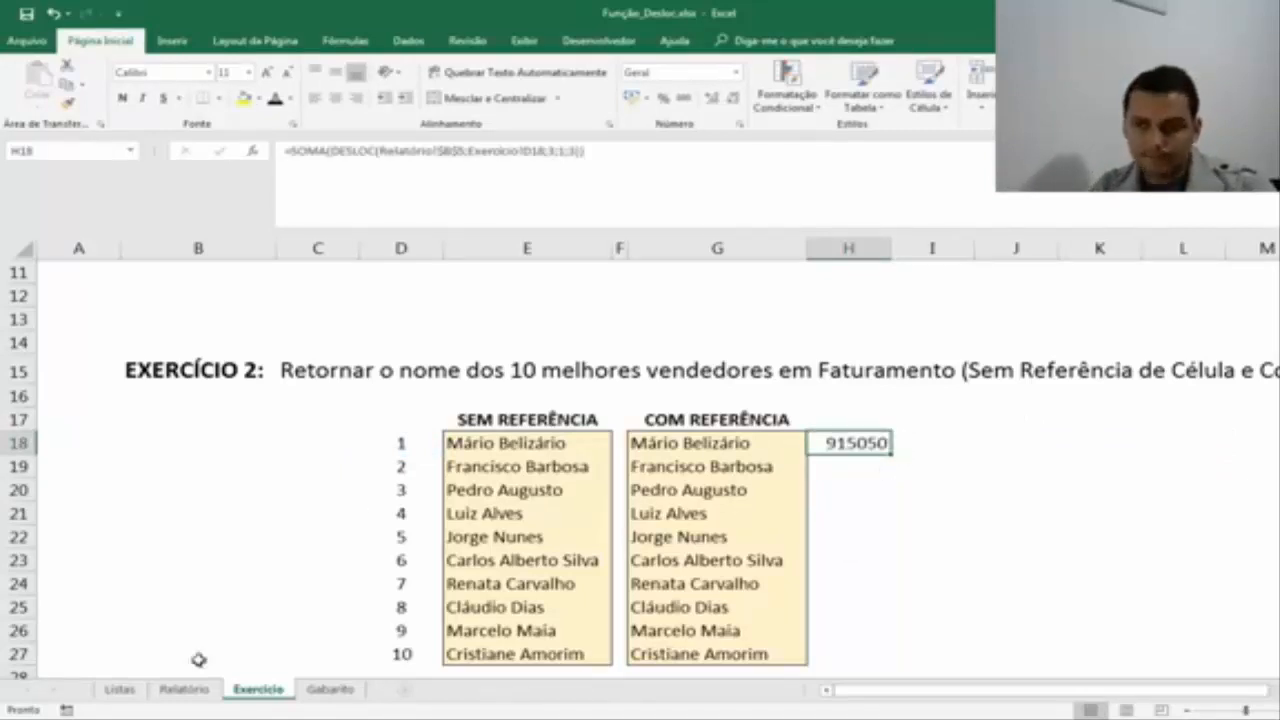
# Check the first seller's revenue cells F6:H6 in Relatório, comparing the sums of three and two months, and the range's starting cell E6.
pyautogui.click(205, 691)
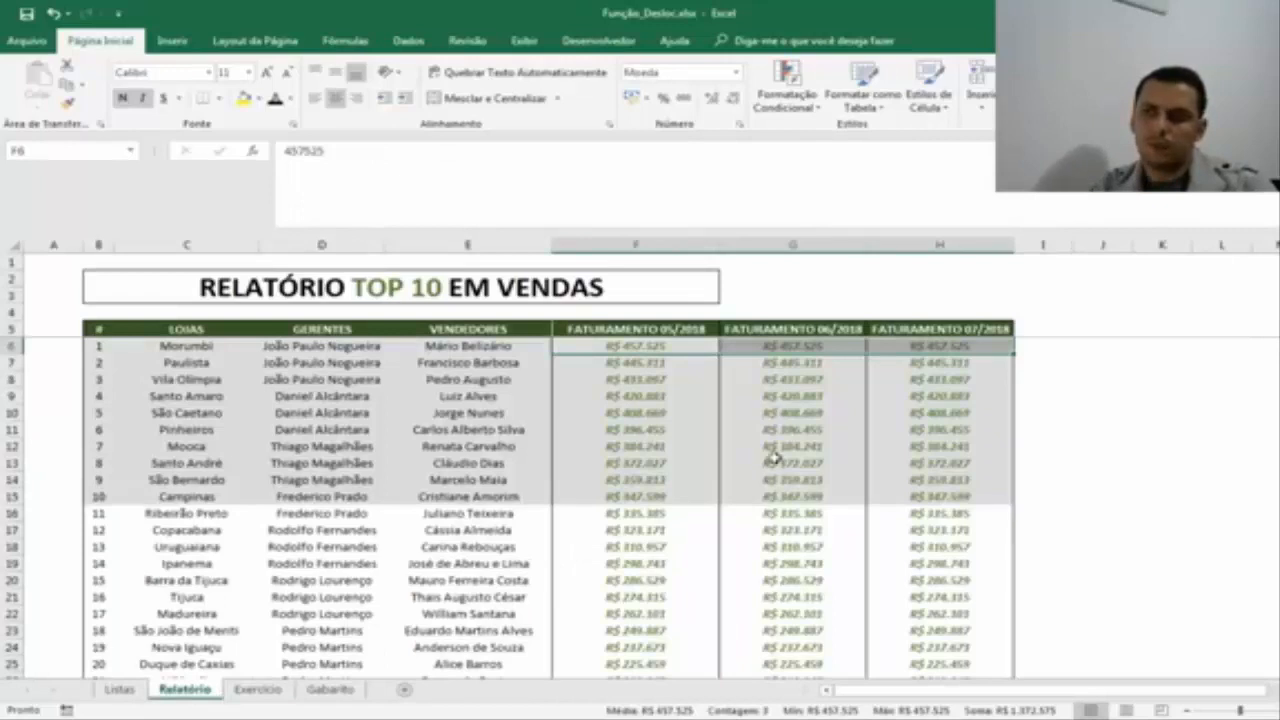
pyautogui.click(634, 378)
pyautogui.click(650, 344)
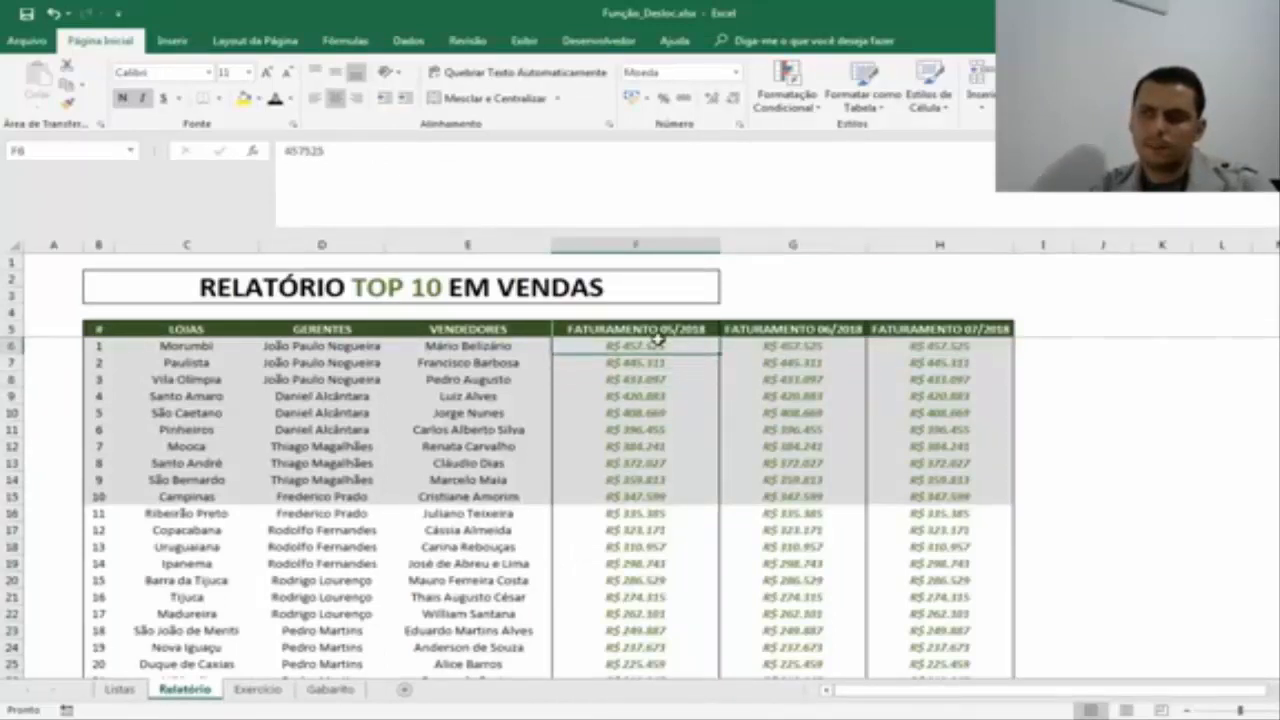
pyautogui.moveTo(655, 343); pyautogui.dragTo(920, 345)
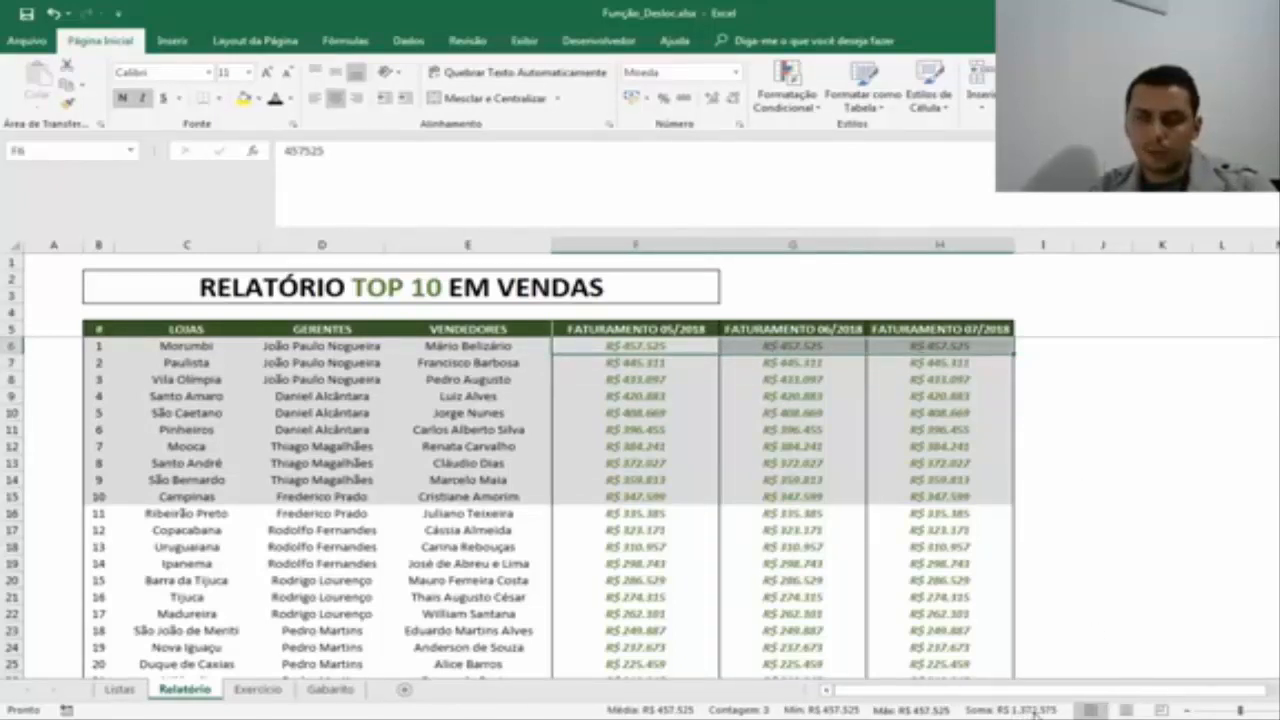
pyautogui.click(598, 344)
pyautogui.moveTo(657, 346); pyautogui.dragTo(760, 346)
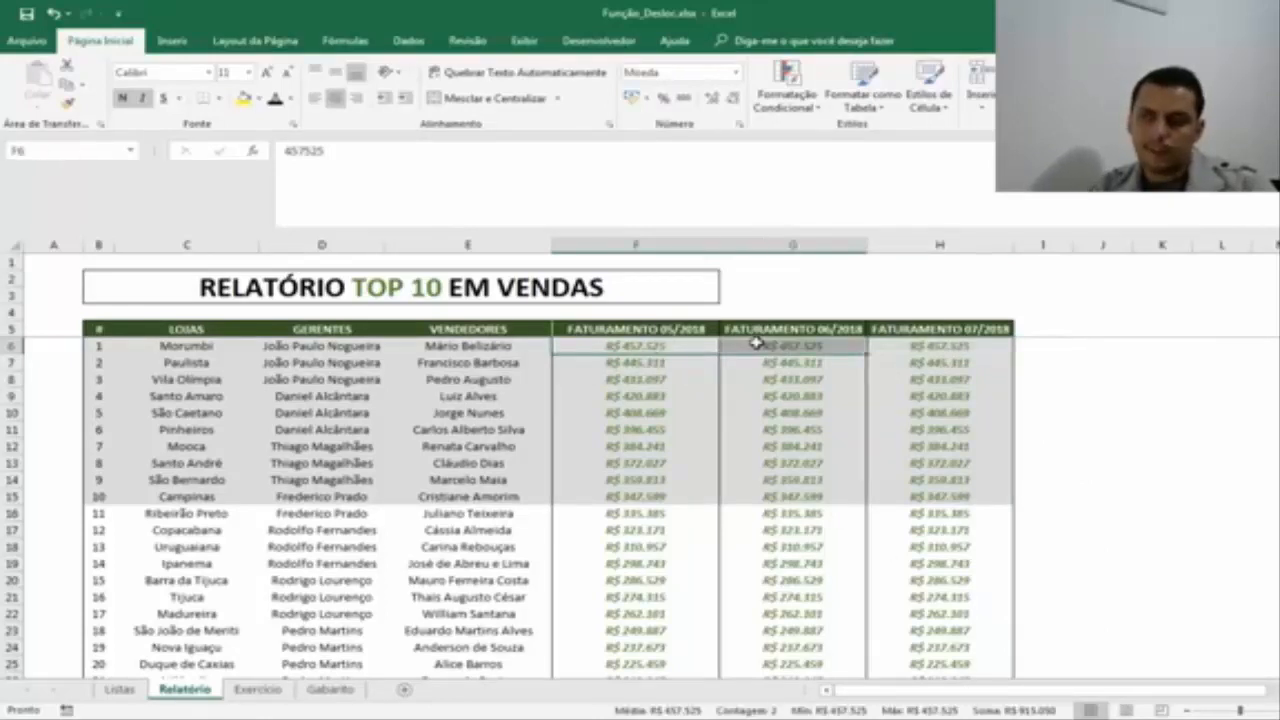
pyautogui.click(793, 245)
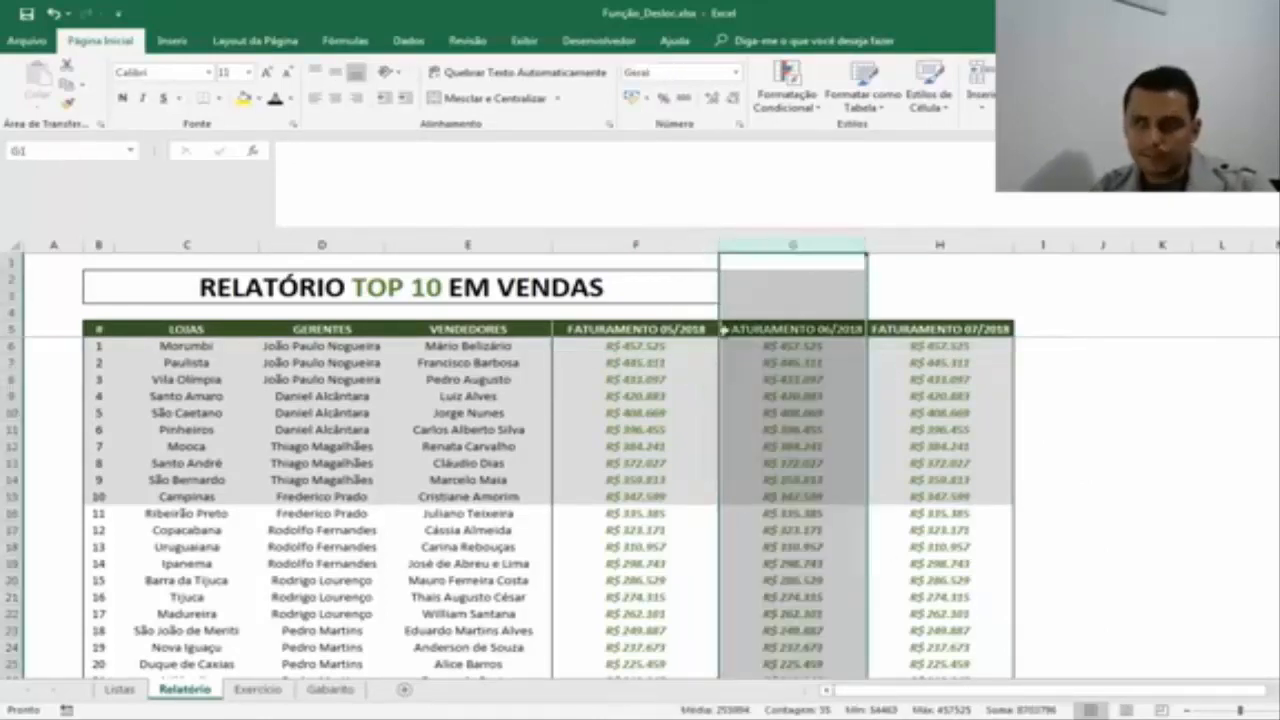
pyautogui.click(638, 344)
pyautogui.click(466, 346)
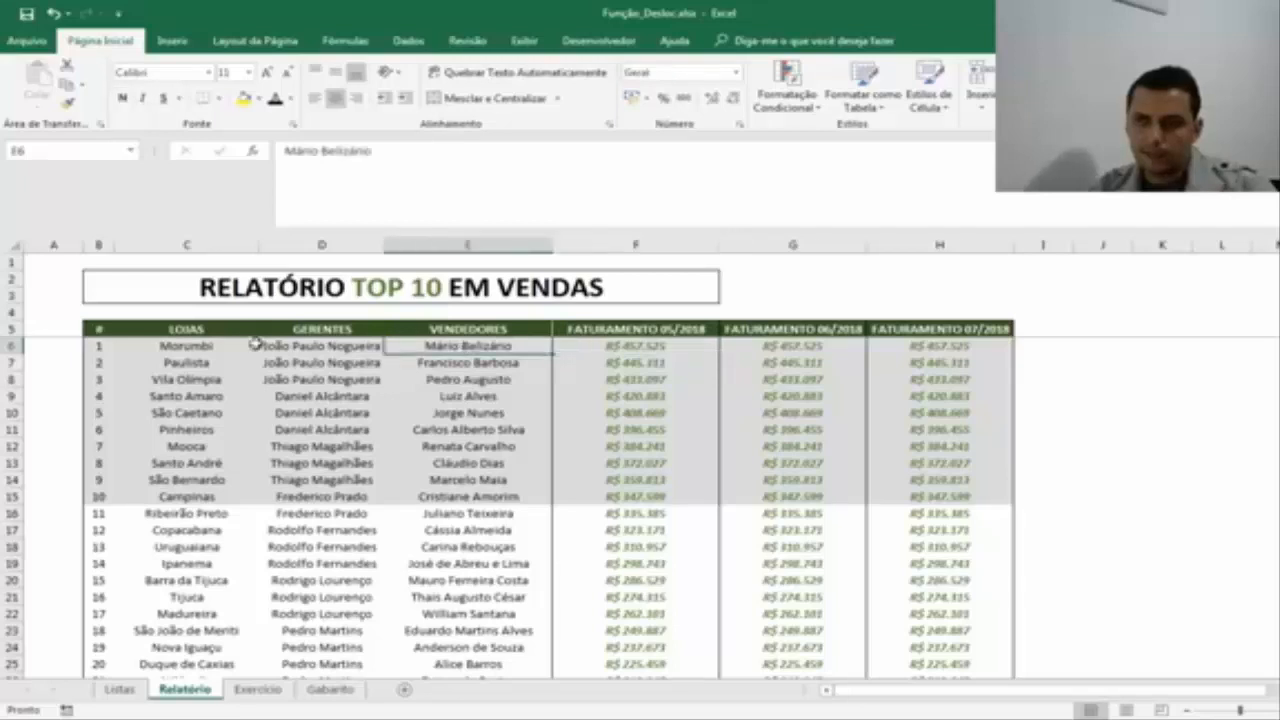
# Format H18:H27 in Exercício as currency in R$ without decimals.
pyautogui.click(257, 689)
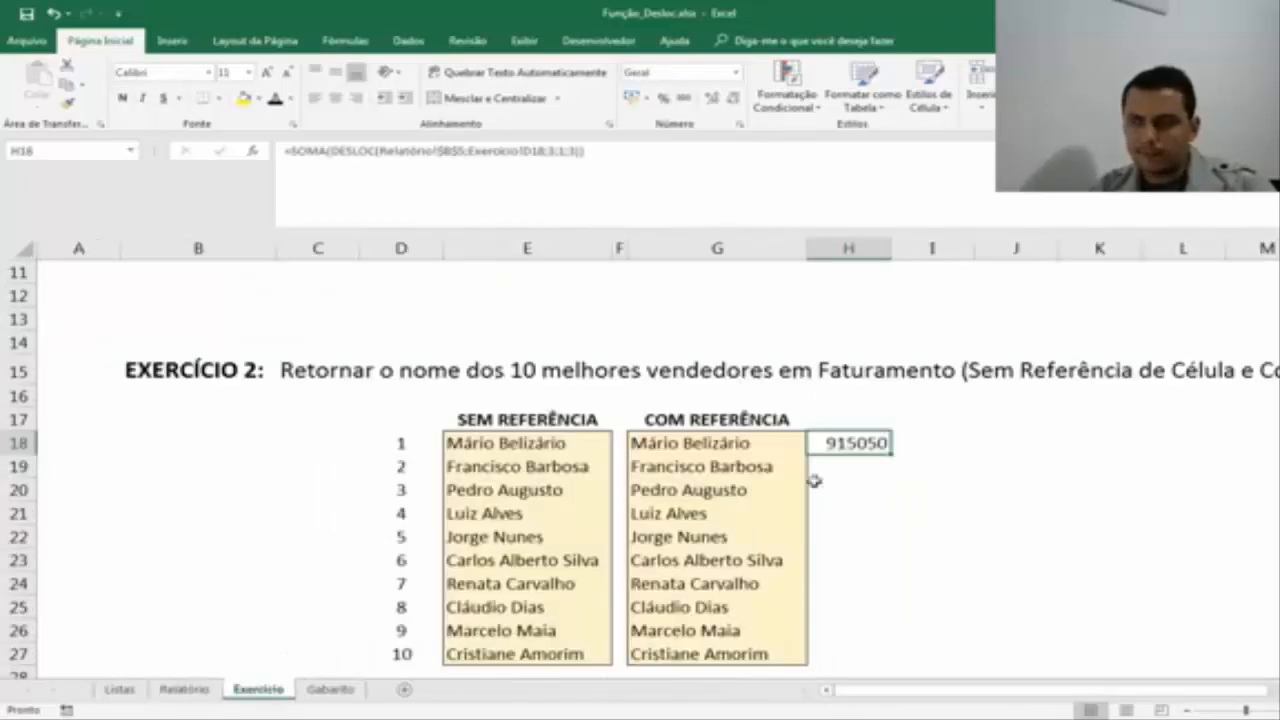
pyautogui.keyDown('shift'); pyautogui.click(843, 652); pyautogui.keyUp('shift')
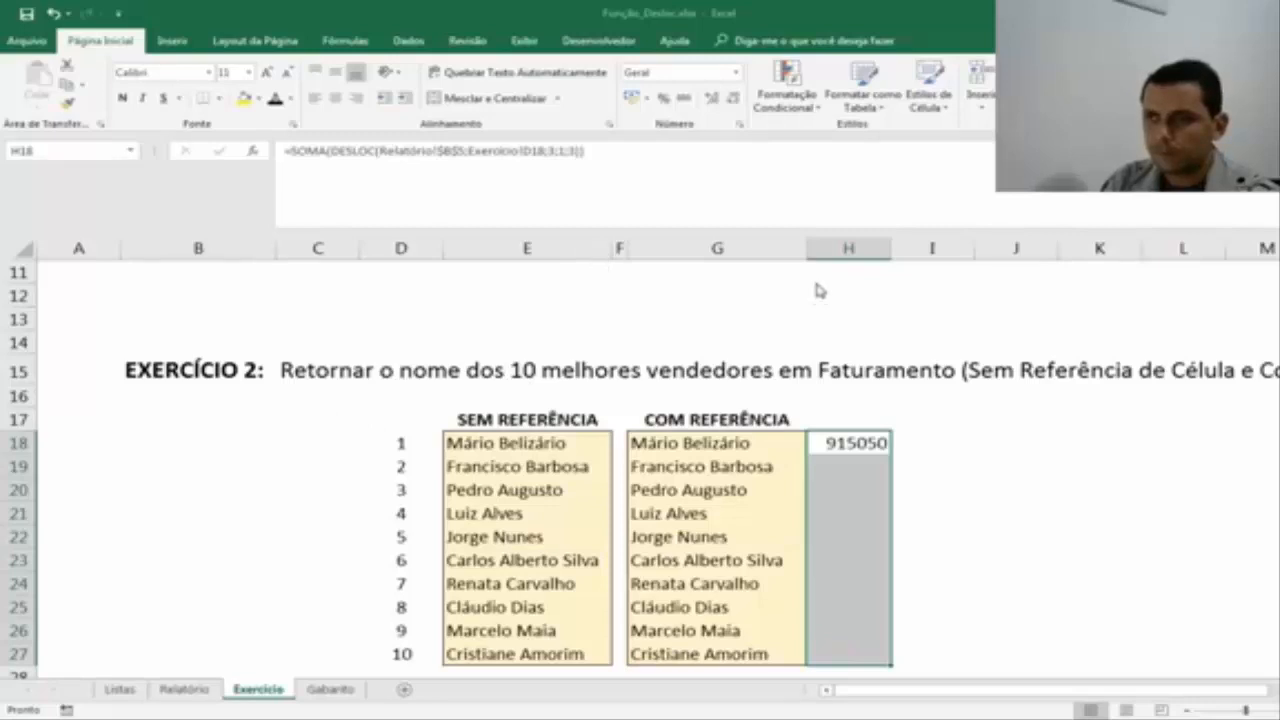
pyautogui.click(1100, 495)
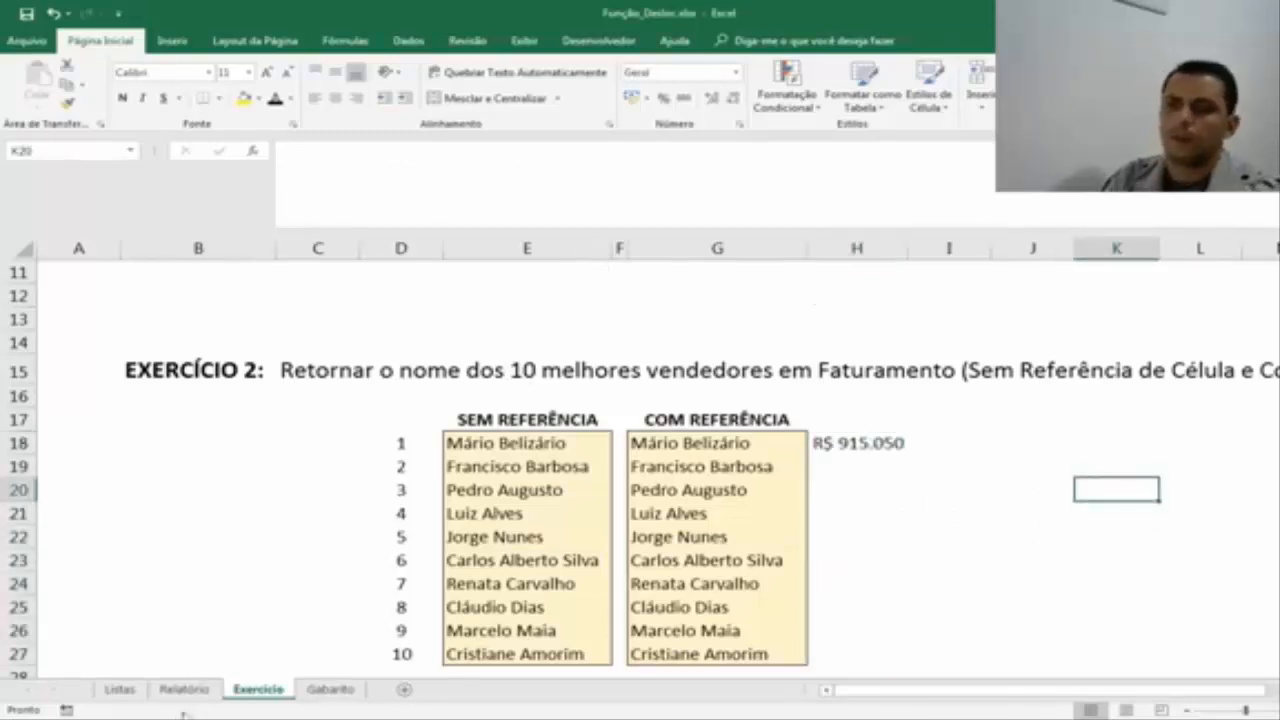
# Review the reference, row and column arguments of the SOMA and DESLOC formula in H18 without changing it.
pyautogui.doubleClick(830, 442)
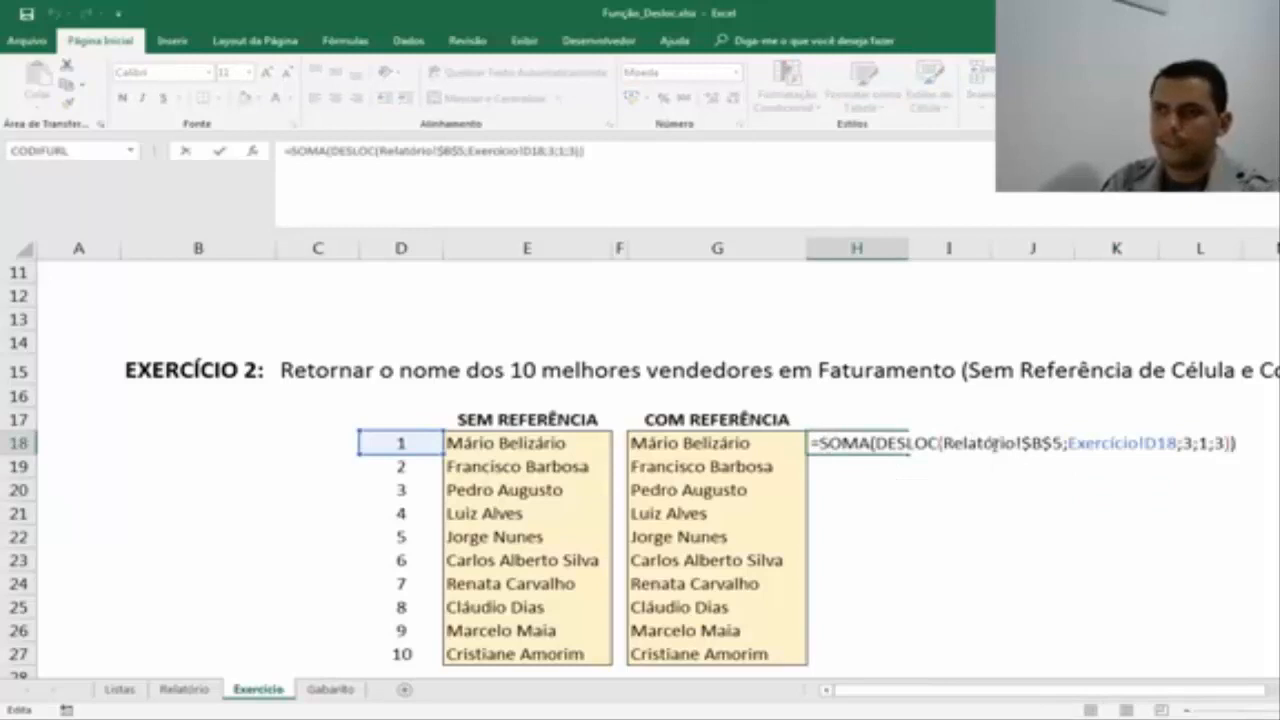
pyautogui.click(993, 442)
pyautogui.moveTo(877, 442); pyautogui.dragTo(1125, 441)
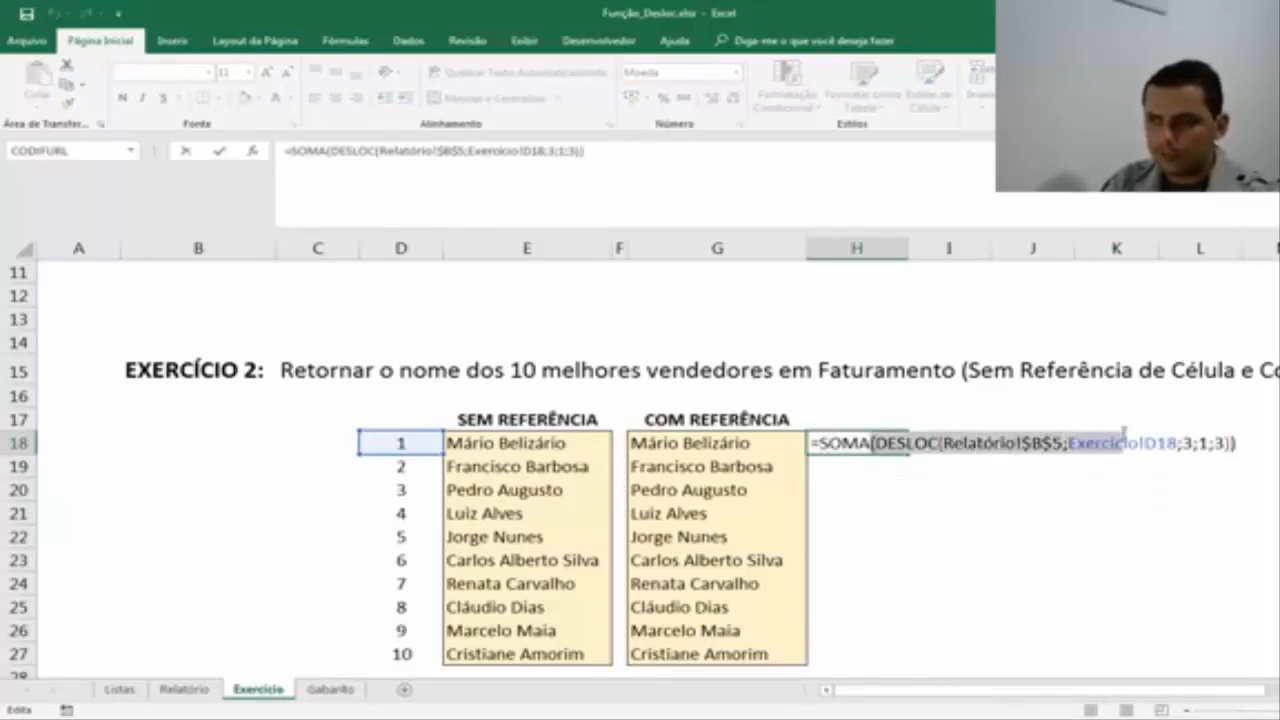
pyautogui.click(1066, 446)
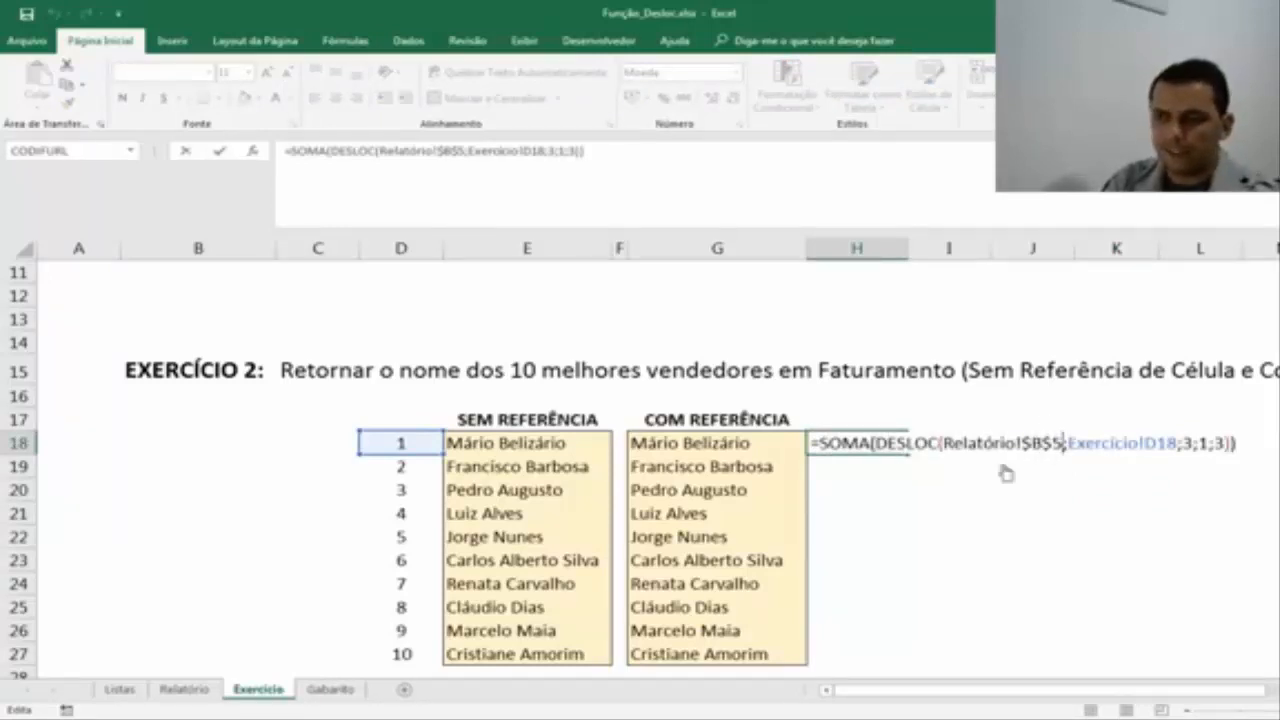
pyautogui.click(1178, 442)
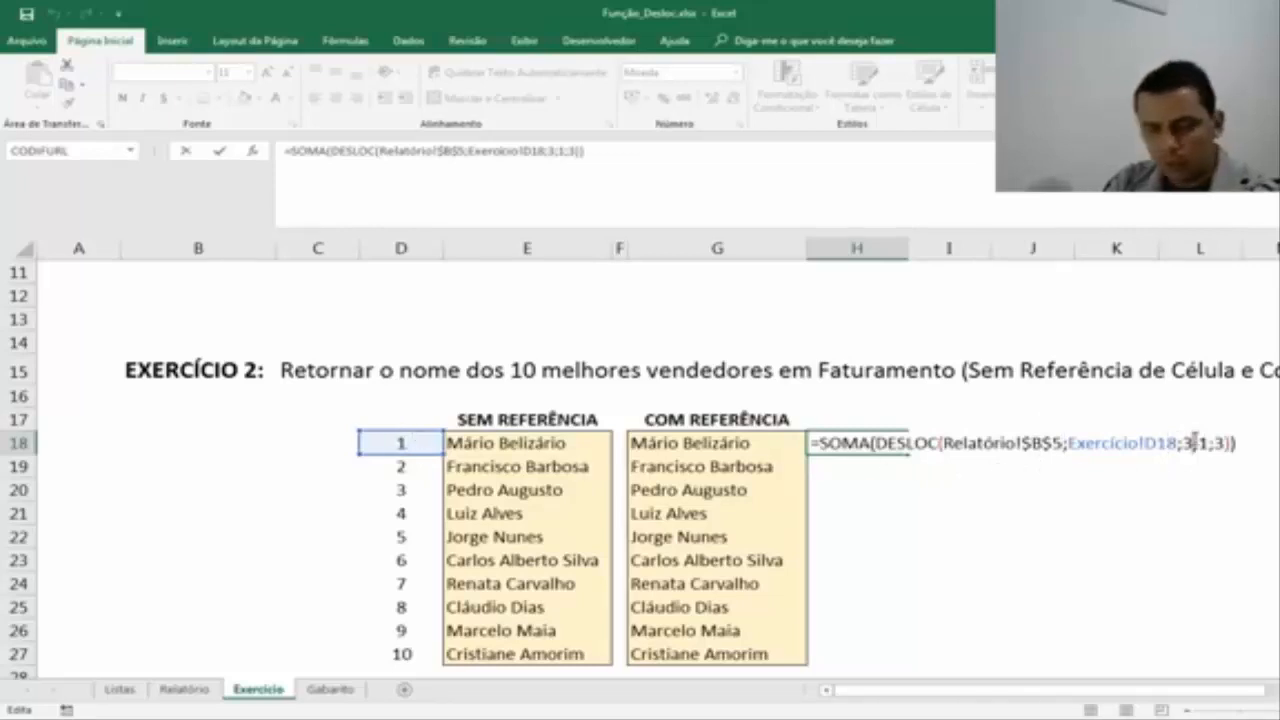
pyautogui.press('Escape')
# Trace the DESLOC offset in Relatório from B5 to E6, extending the range from E6 across to H6.
pyautogui.click(185, 689)
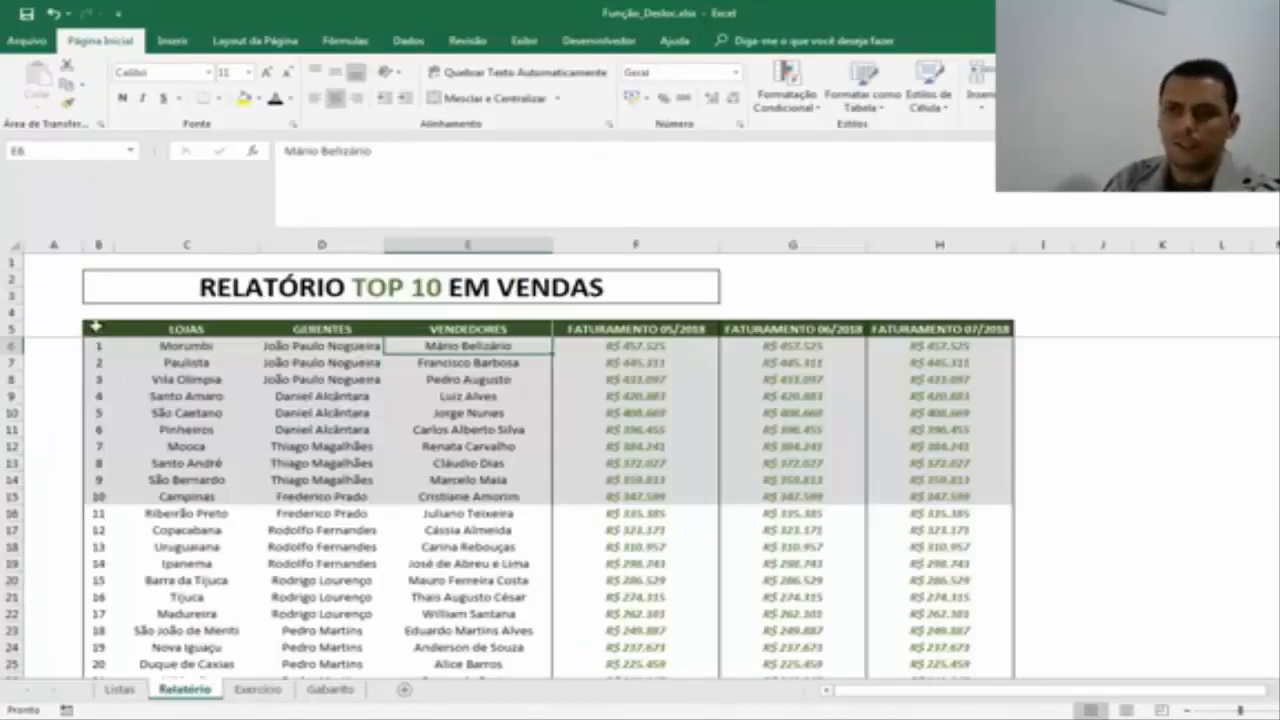
pyautogui.click(96, 330)
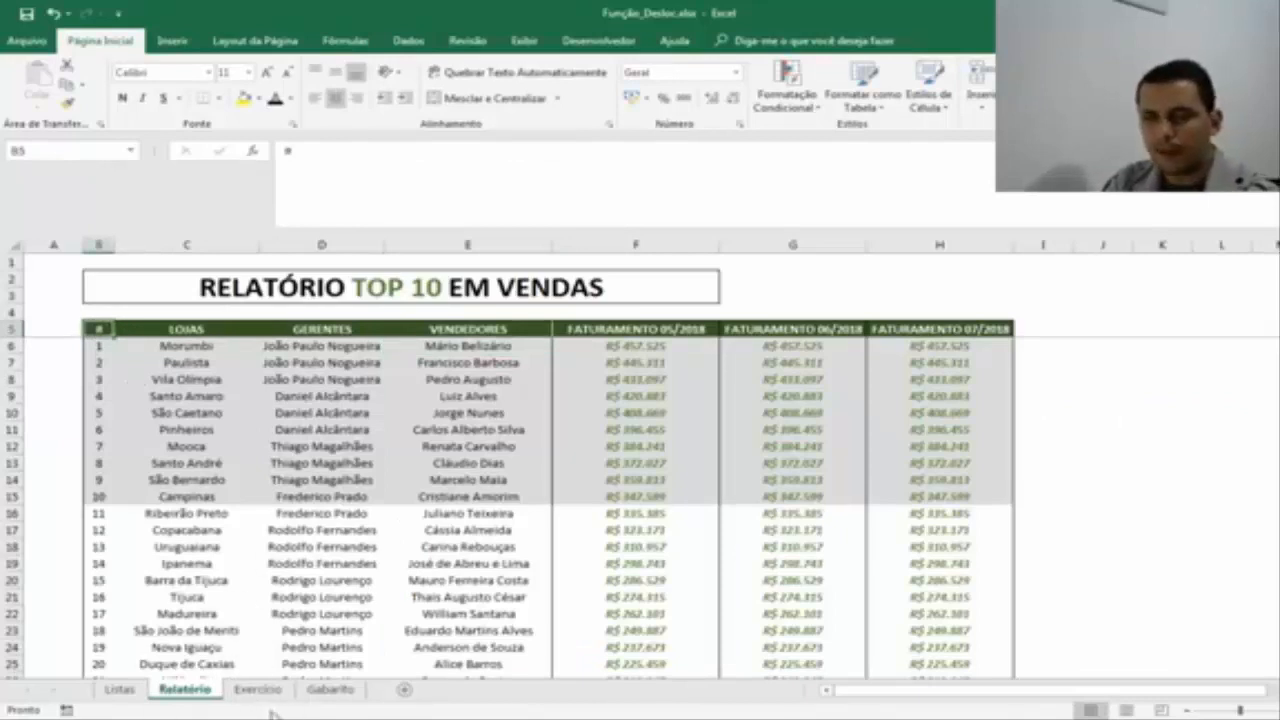
pyautogui.press('Down')
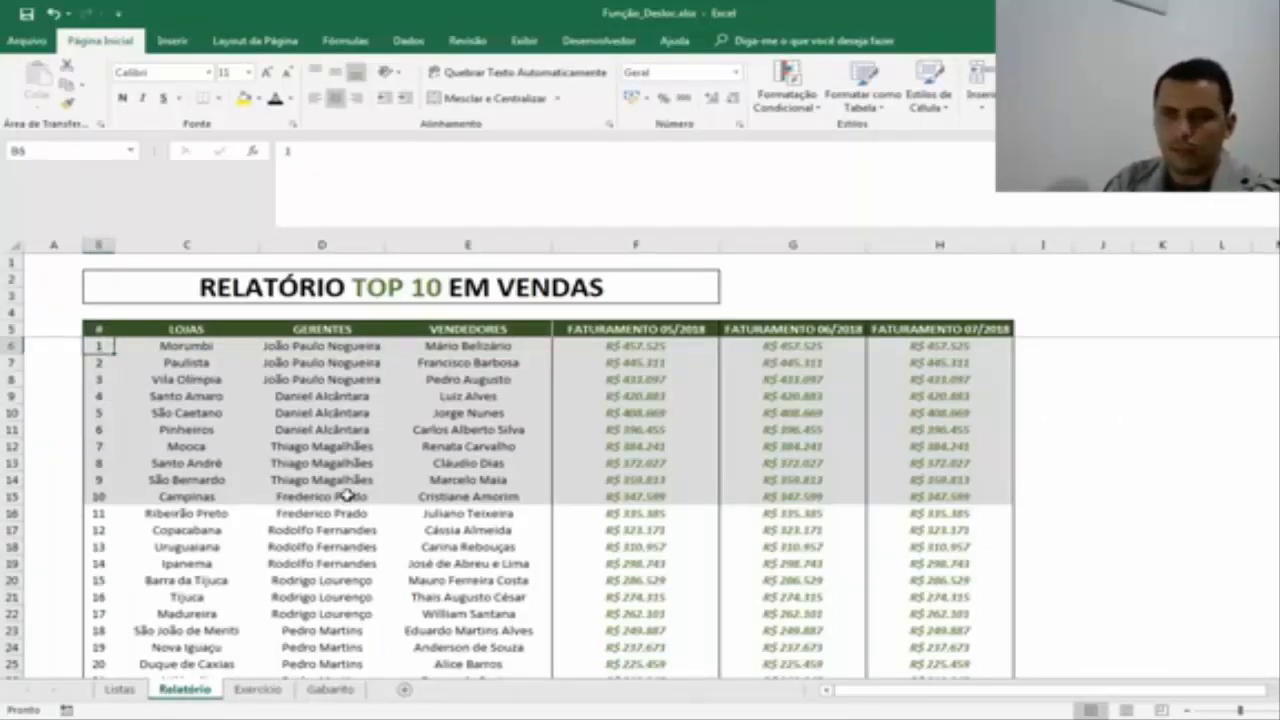
pyautogui.press('Right')
pyautogui.press('Right')
pyautogui.press('Right')
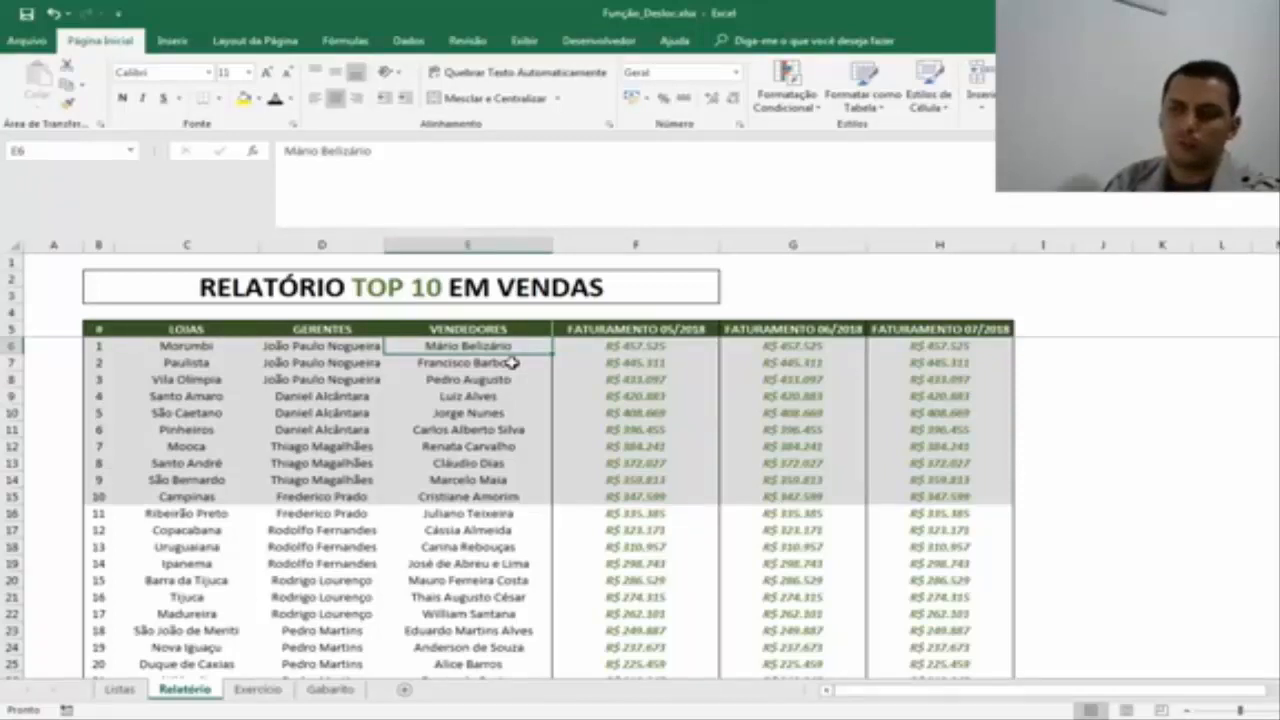
pyautogui.hotkey('shift', 'Right')
pyautogui.hotkey('shift', 'Right')
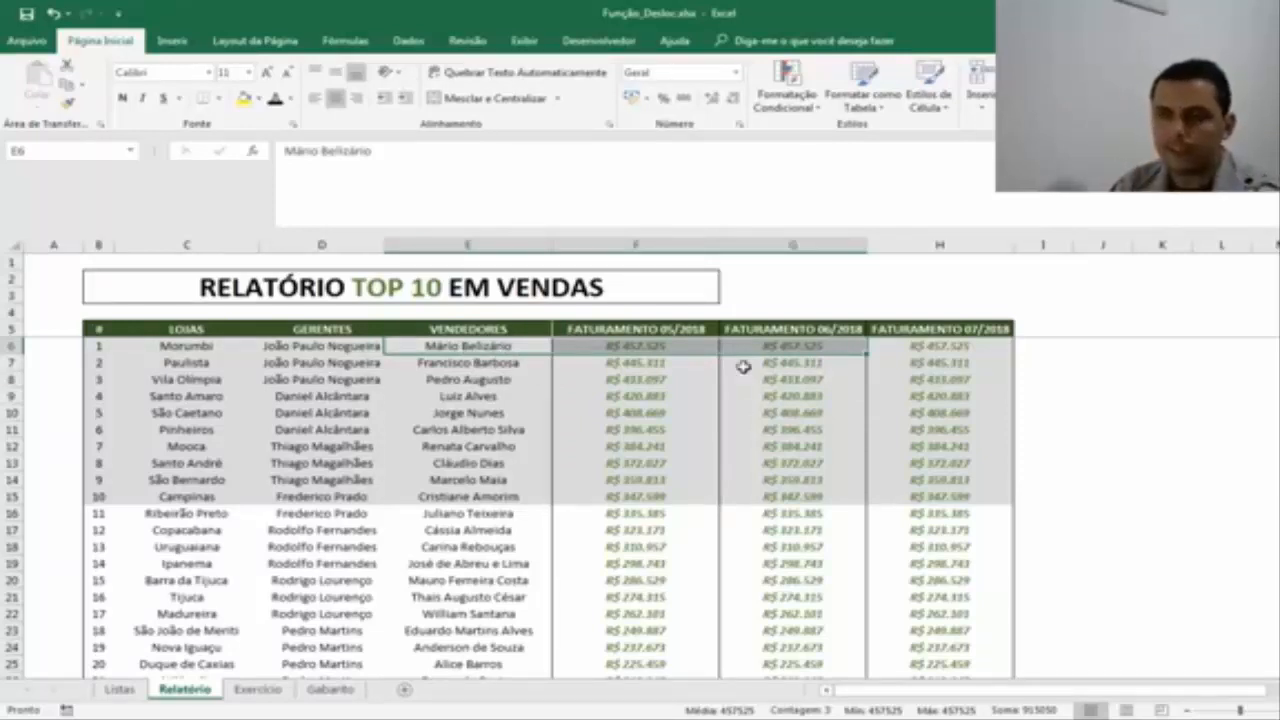
pyautogui.keyDown('shift'); pyautogui.click(937, 349); pyautogui.keyUp('shift')
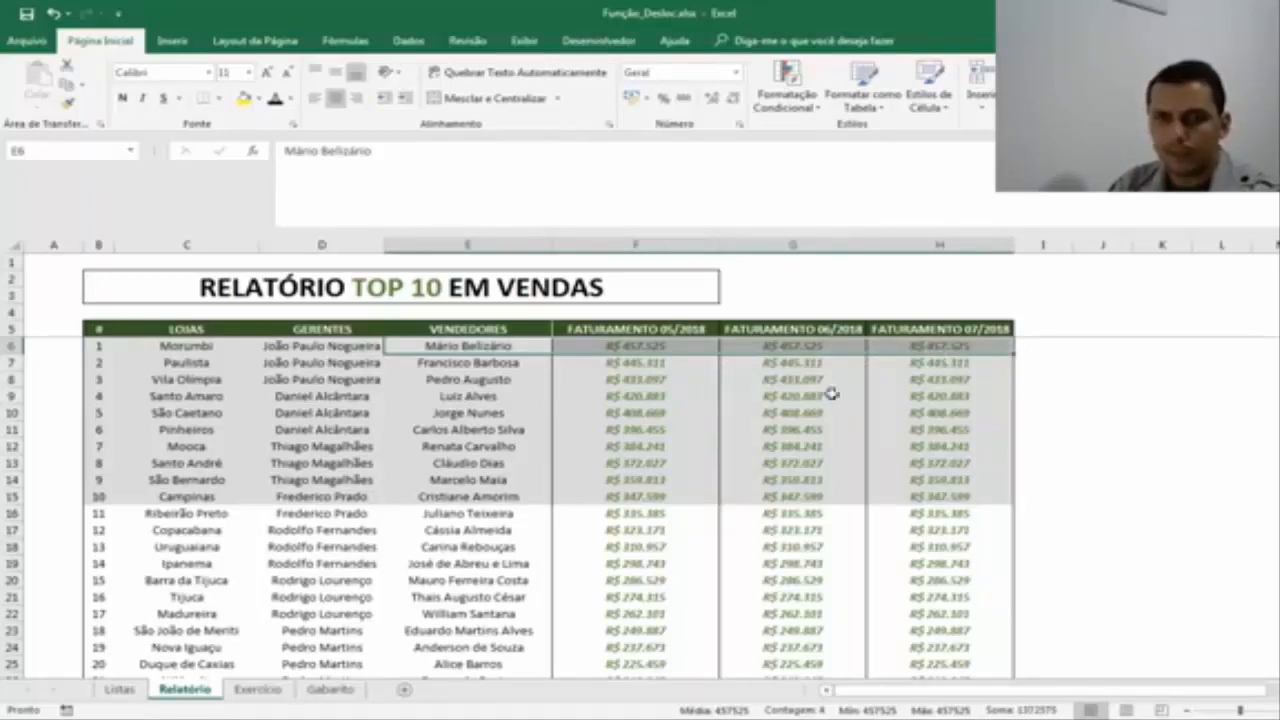
# Set the DESLOC width argument of the H18 formula in Exercício to 4.
pyautogui.click(257, 690)
pyautogui.click(578, 152)
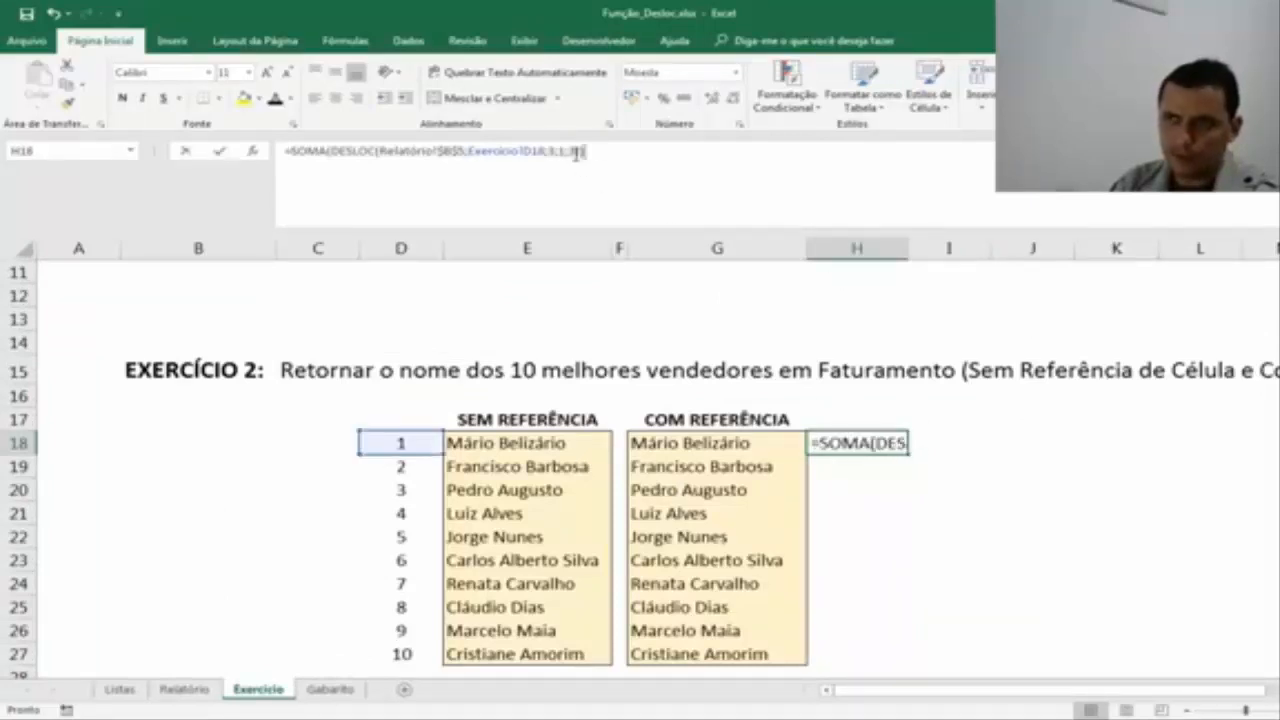
pyautogui.press('BackSpace')
pyautogui.write('4')
pyautogui.press('Return')
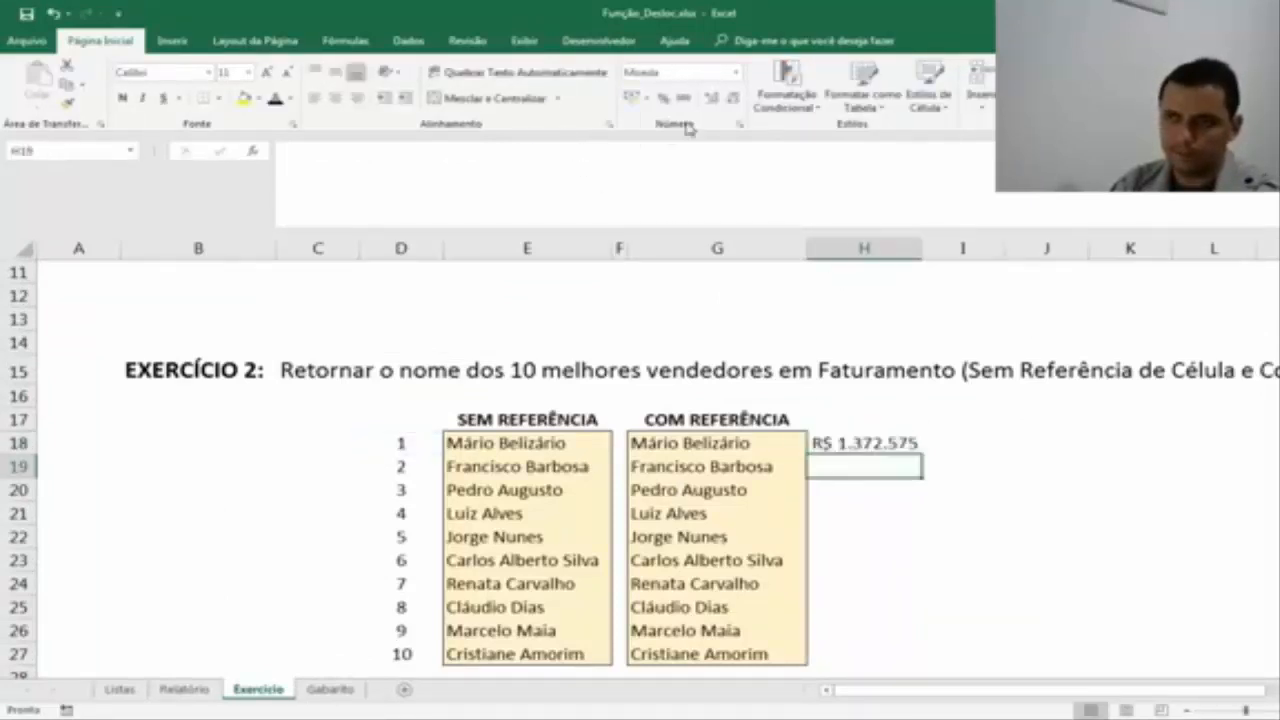
pyautogui.press('Up')
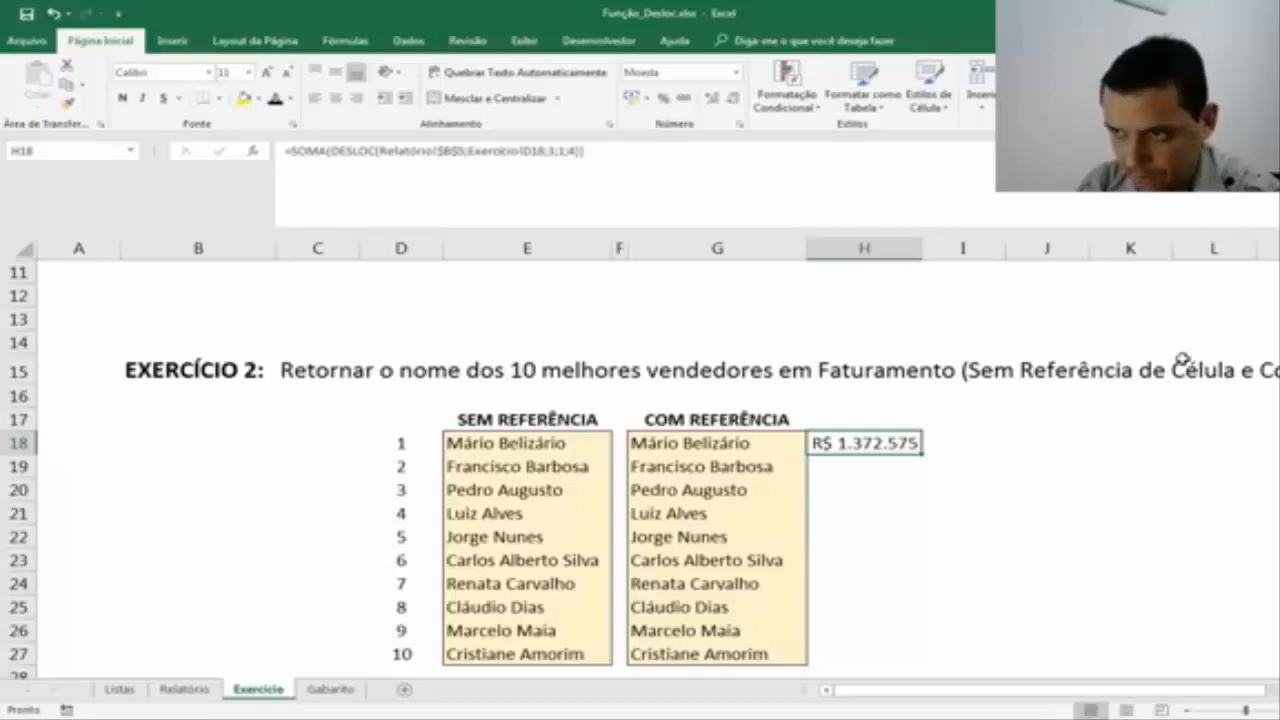
# Check the sum of the first seller's three monthly revenues in Relatório F6:H6 and return to Exercício.
pyautogui.click(184, 689)
pyautogui.moveTo(645, 345); pyautogui.dragTo(907, 346)
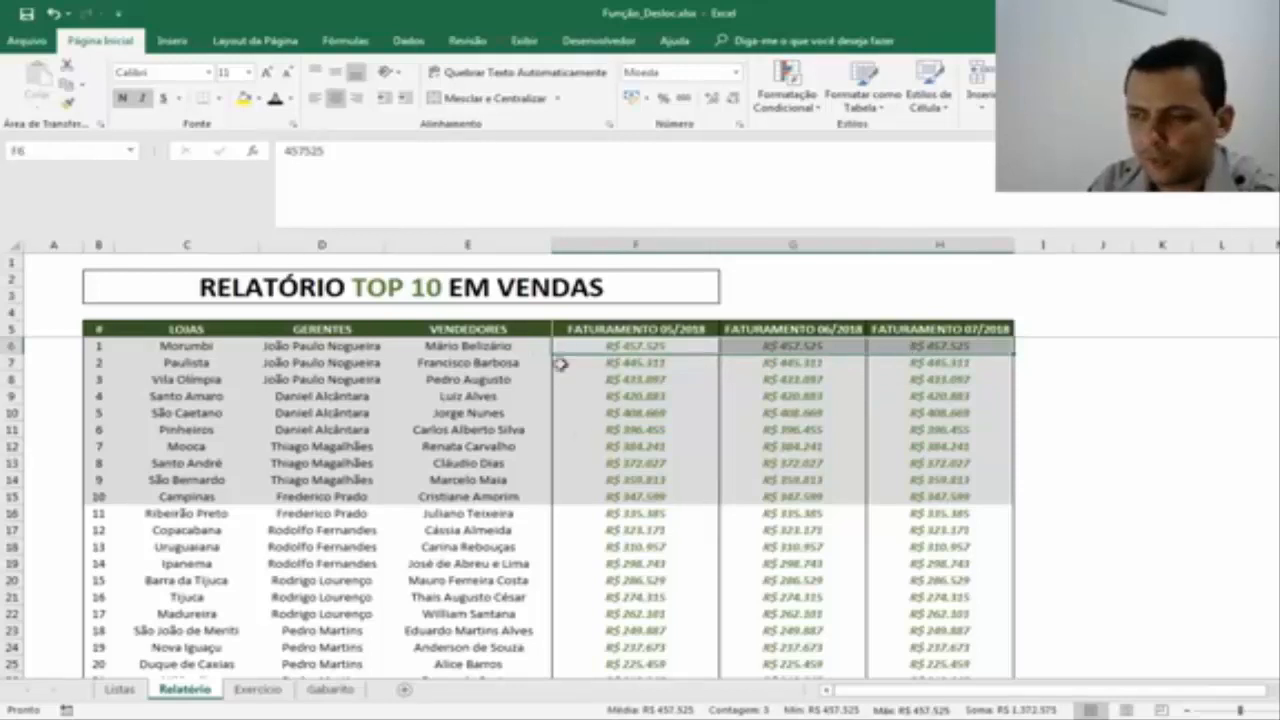
pyautogui.click(280, 688)
# Copy the H18 formula down through H27 for all ten sellers.
pyautogui.click(840, 512)
pyautogui.click(915, 442)
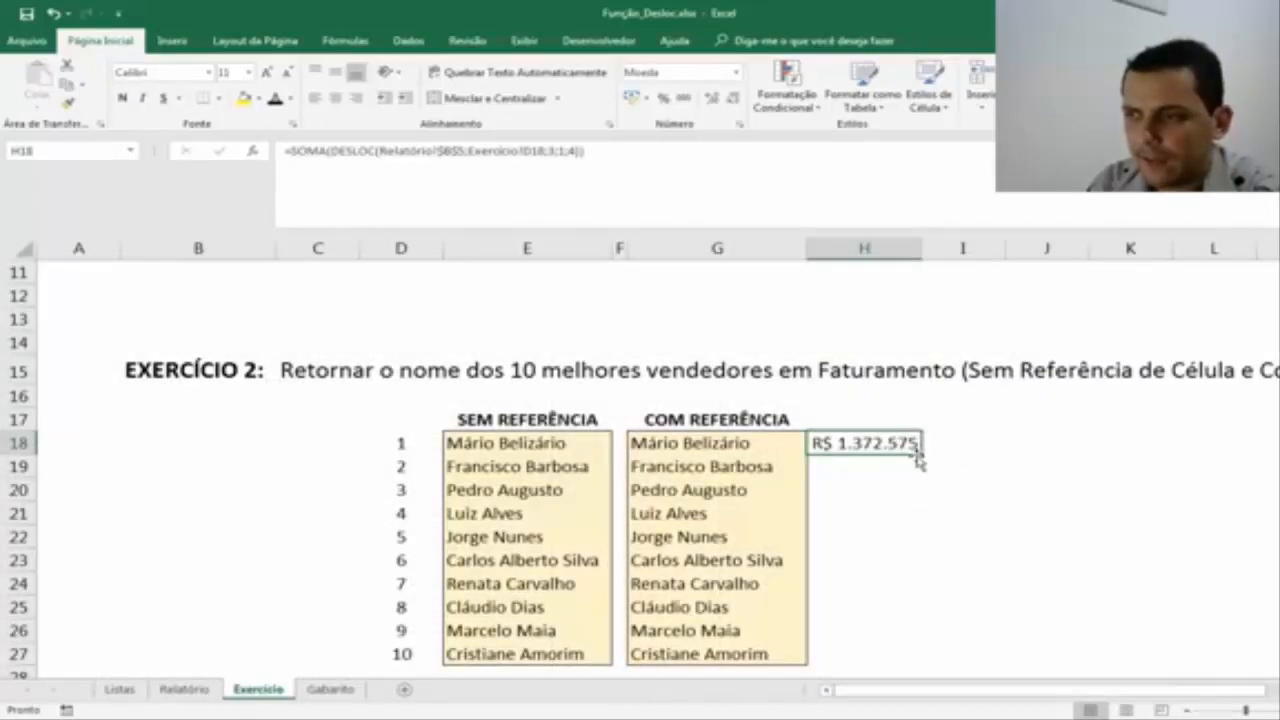
pyautogui.moveTo(923, 455); pyautogui.dragTo(923, 660)
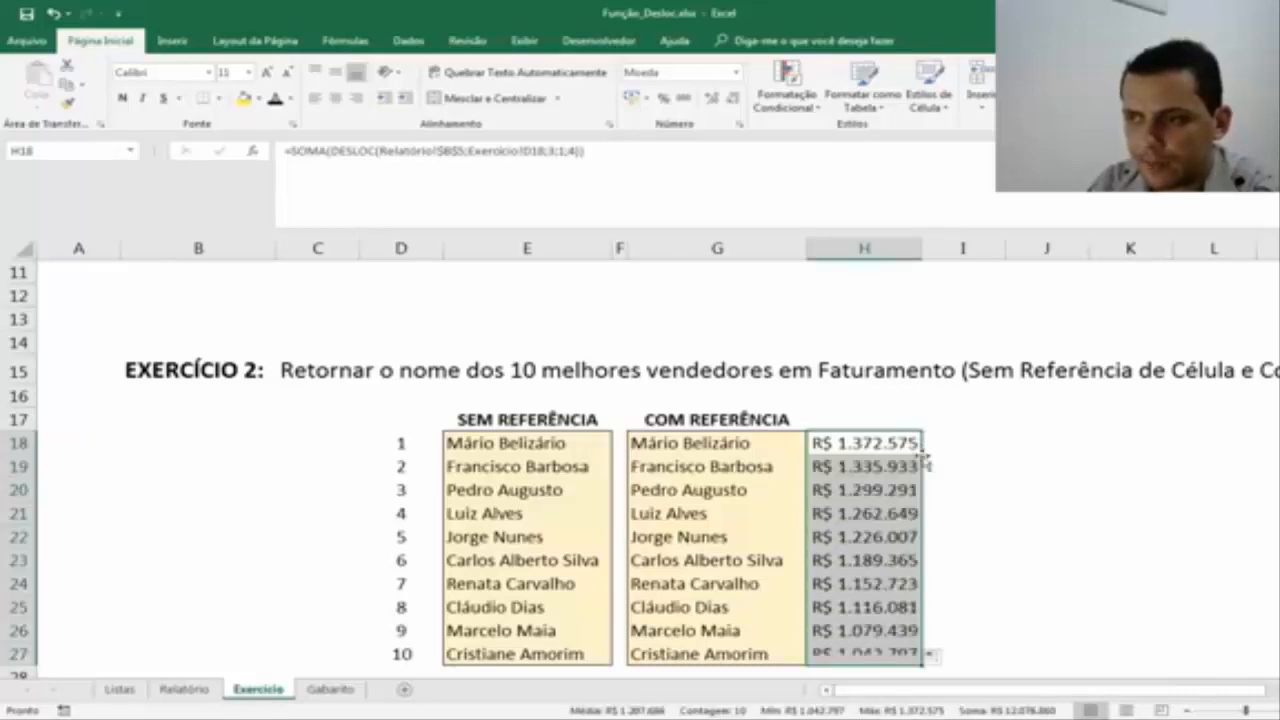
pyautogui.click(903, 467)
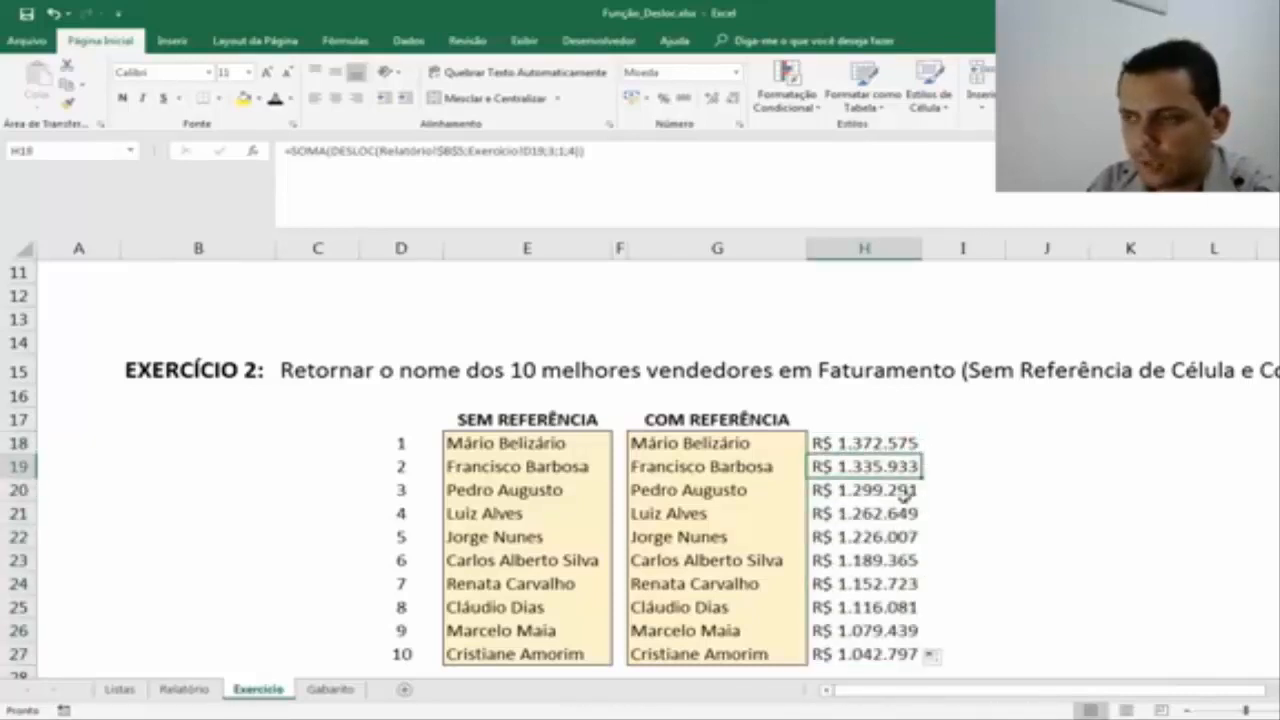
# Examine the revenue totals in H18:H27 and the DESLOC height and width arguments of the H22 formula.
pyautogui.moveTo(848, 443); pyautogui.dragTo(843, 655)
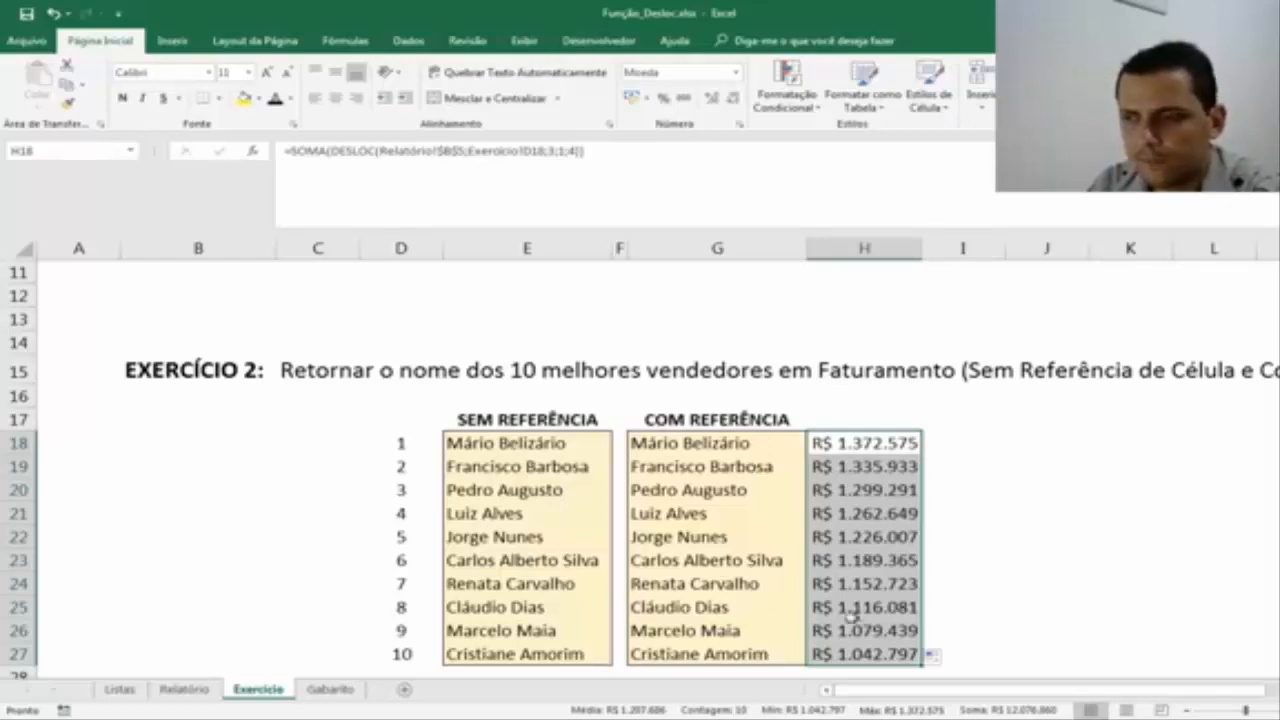
pyautogui.click(905, 511)
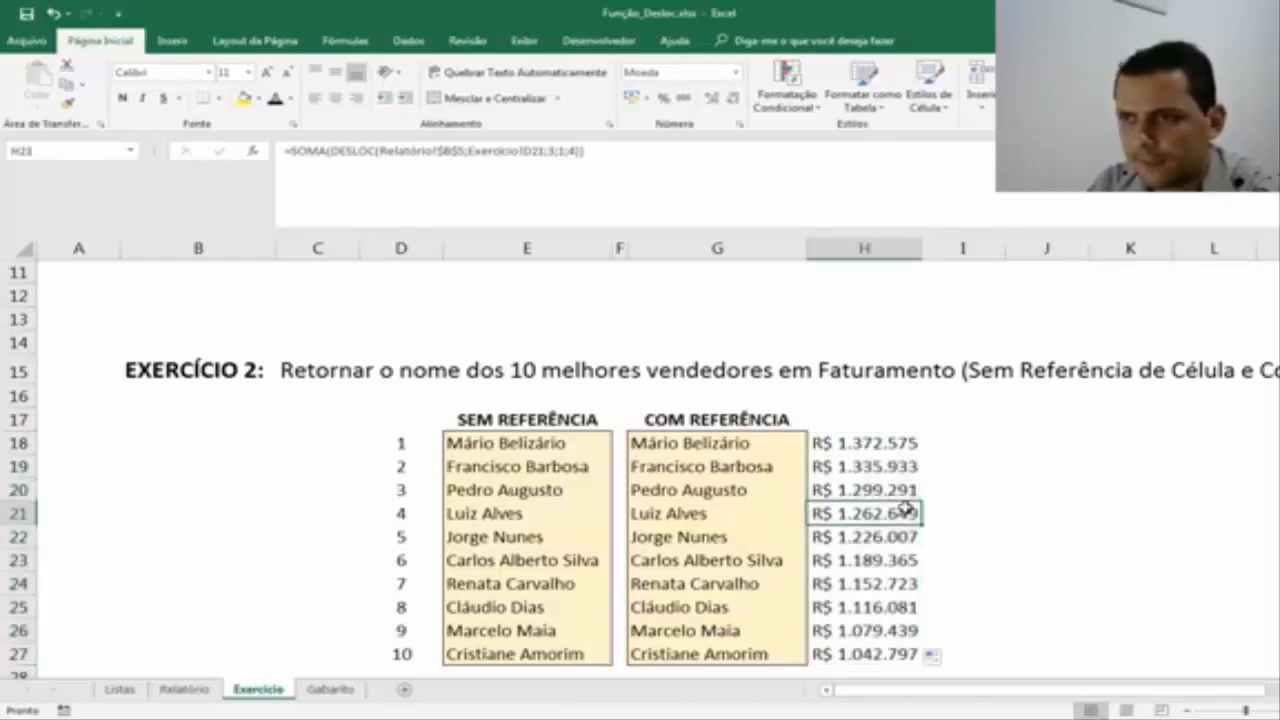
pyautogui.click(905, 538)
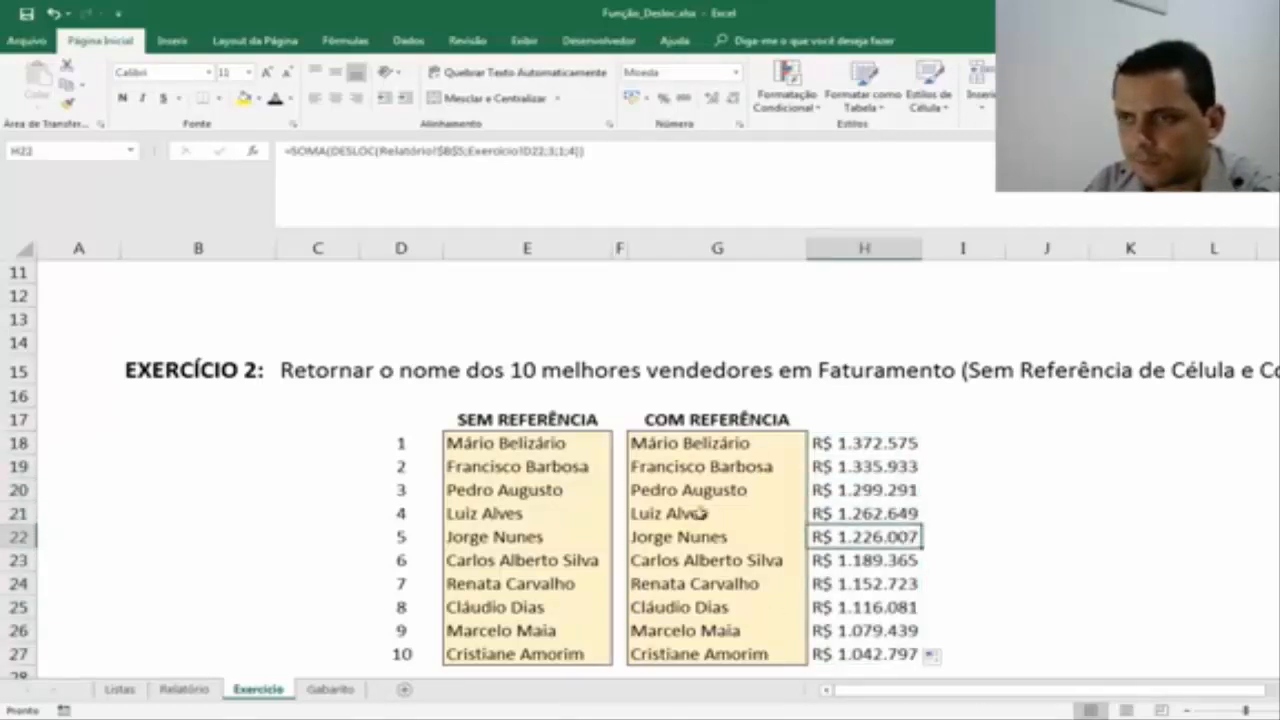
pyautogui.doubleClick(858, 534)
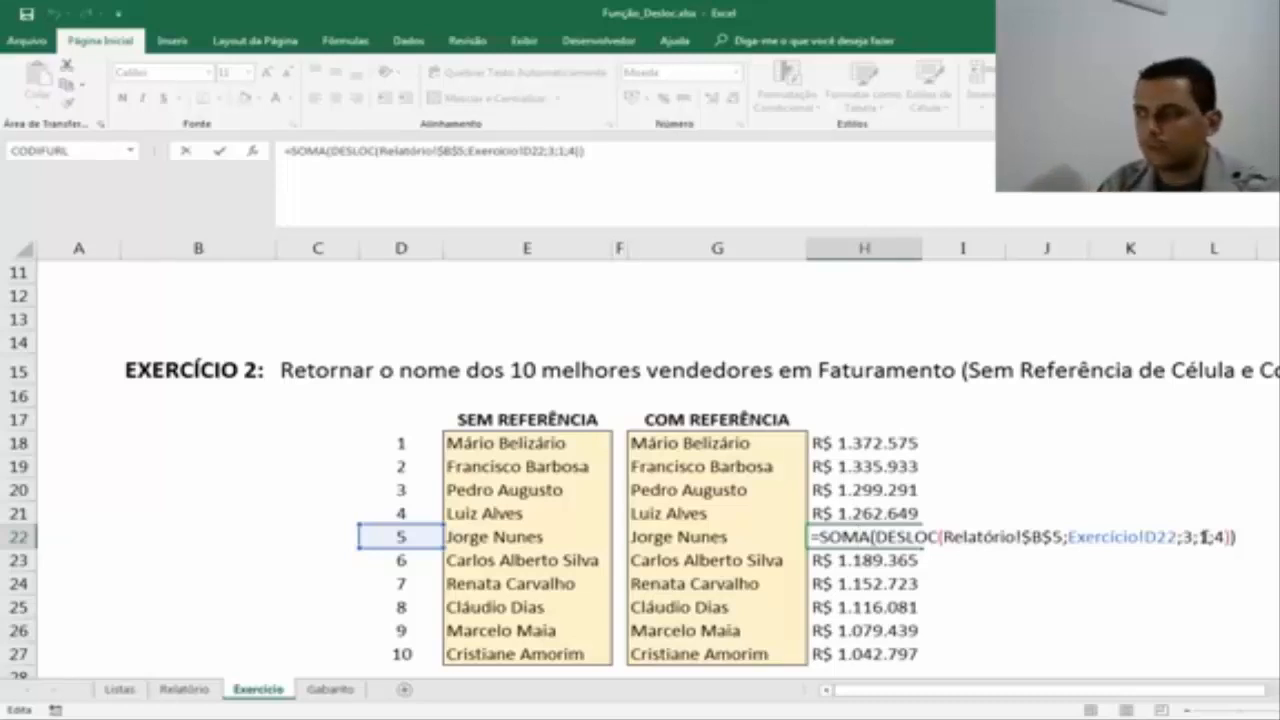
pyautogui.press('Return')
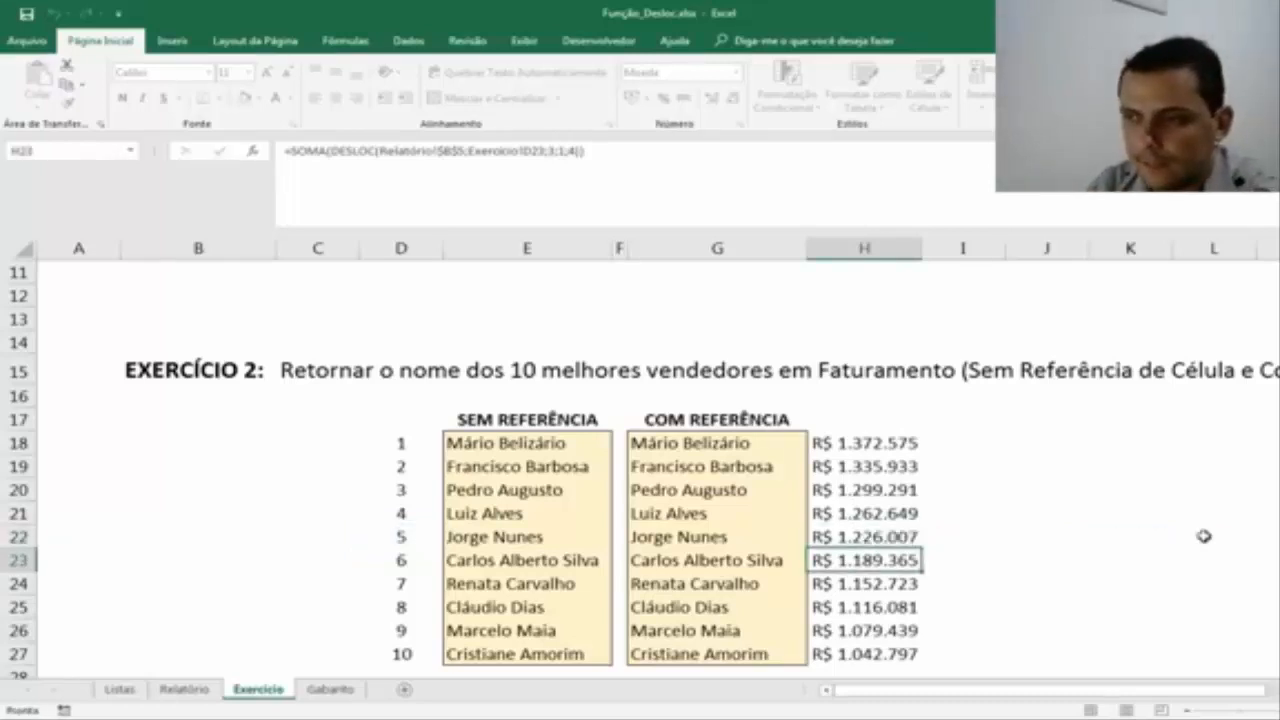
pyautogui.press('Up')
pyautogui.press('Up')
pyautogui.press('Up')
pyautogui.press('Up')
pyautogui.press('Up')
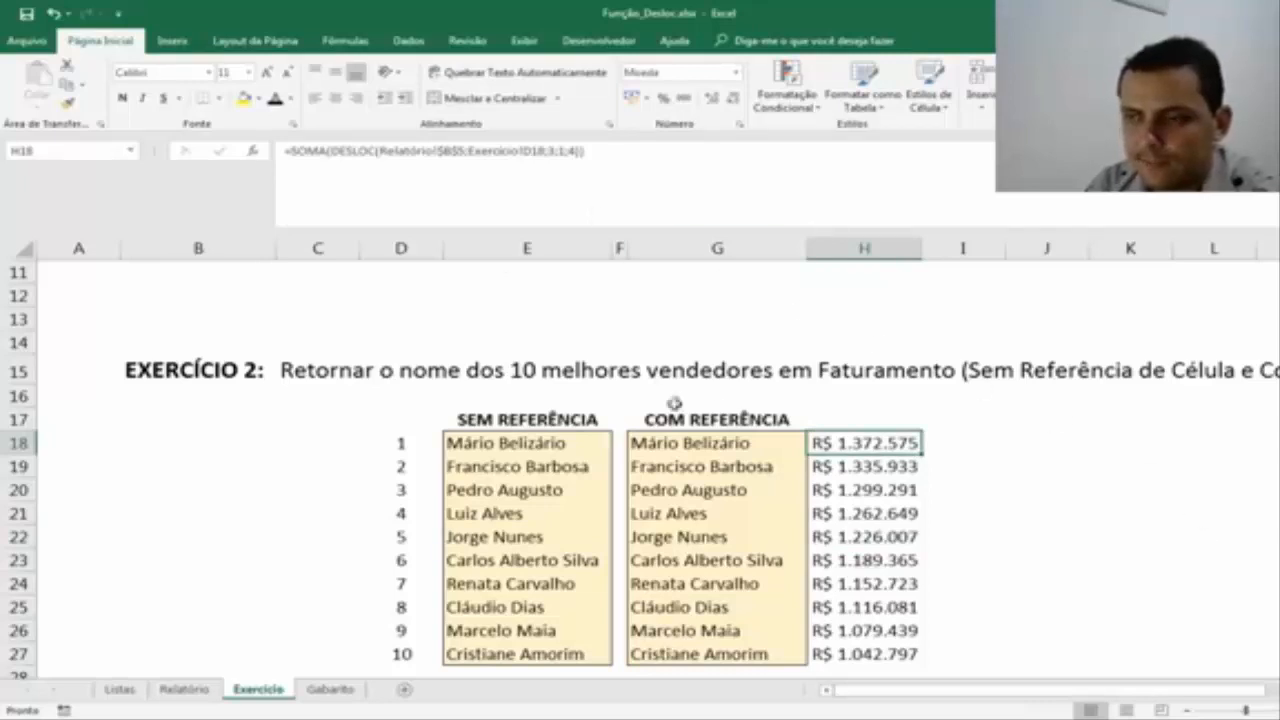
pyautogui.moveTo(866, 440); pyautogui.dragTo(860, 652)
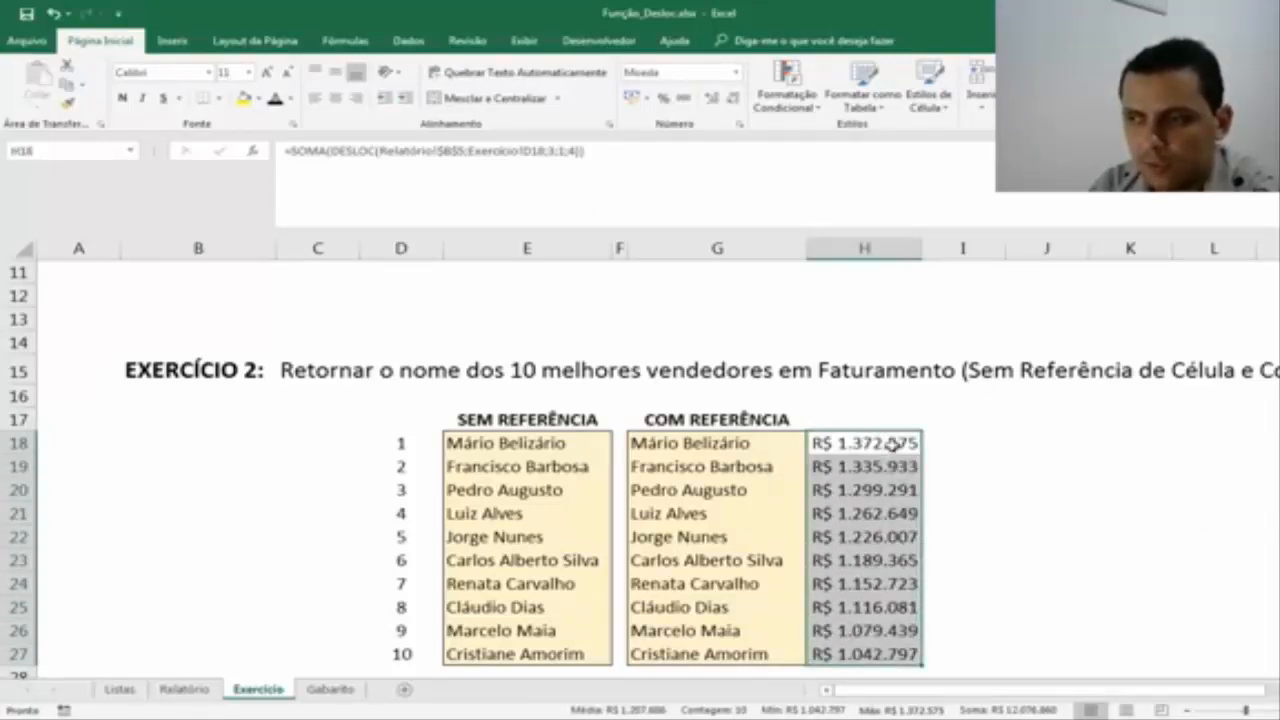
pyautogui.click(951, 443)
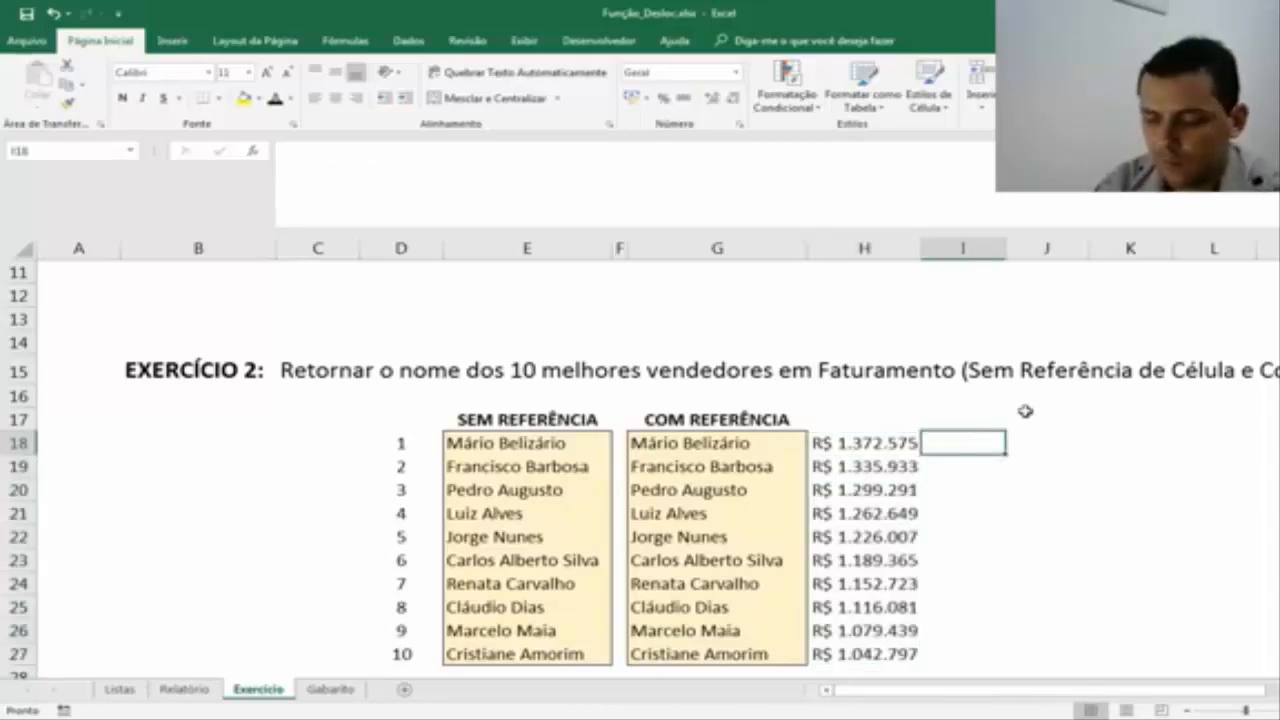
# Set the DESLOC height argument of the H18 formula to 10 and widen column H to fit the total.
pyautogui.press('Left')
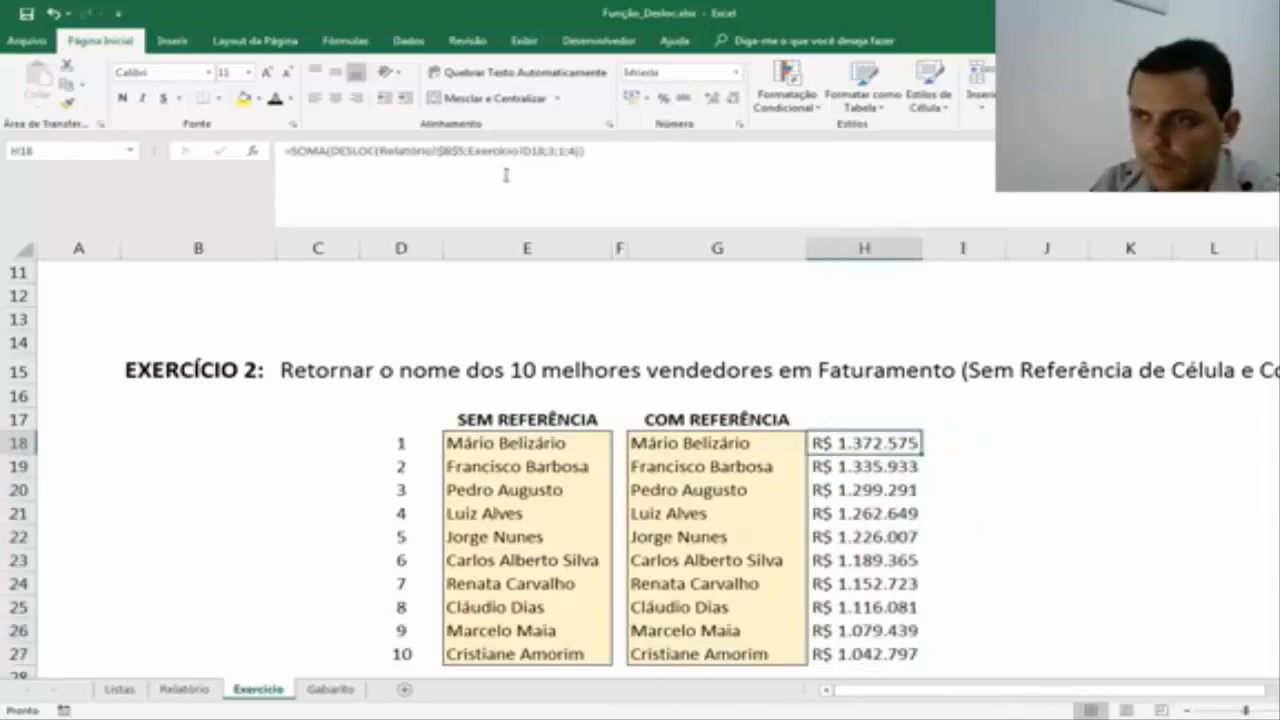
pyautogui.click(567, 150)
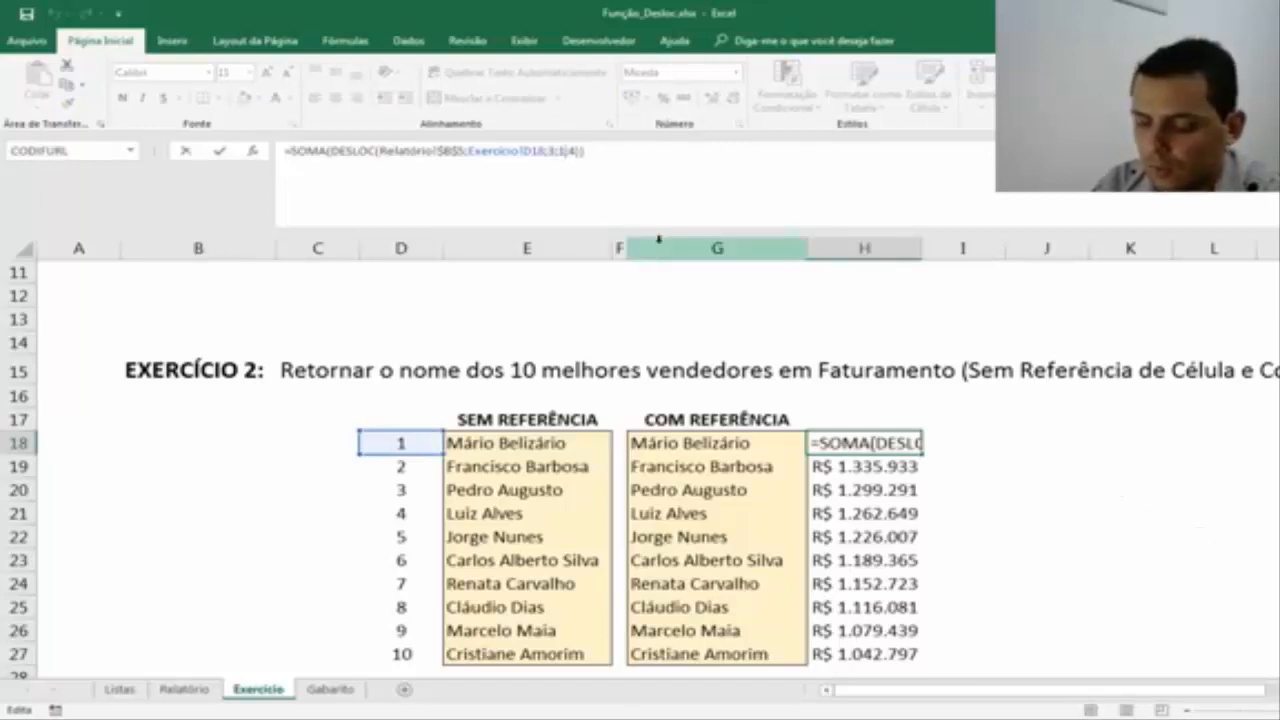
pyautogui.write('0')
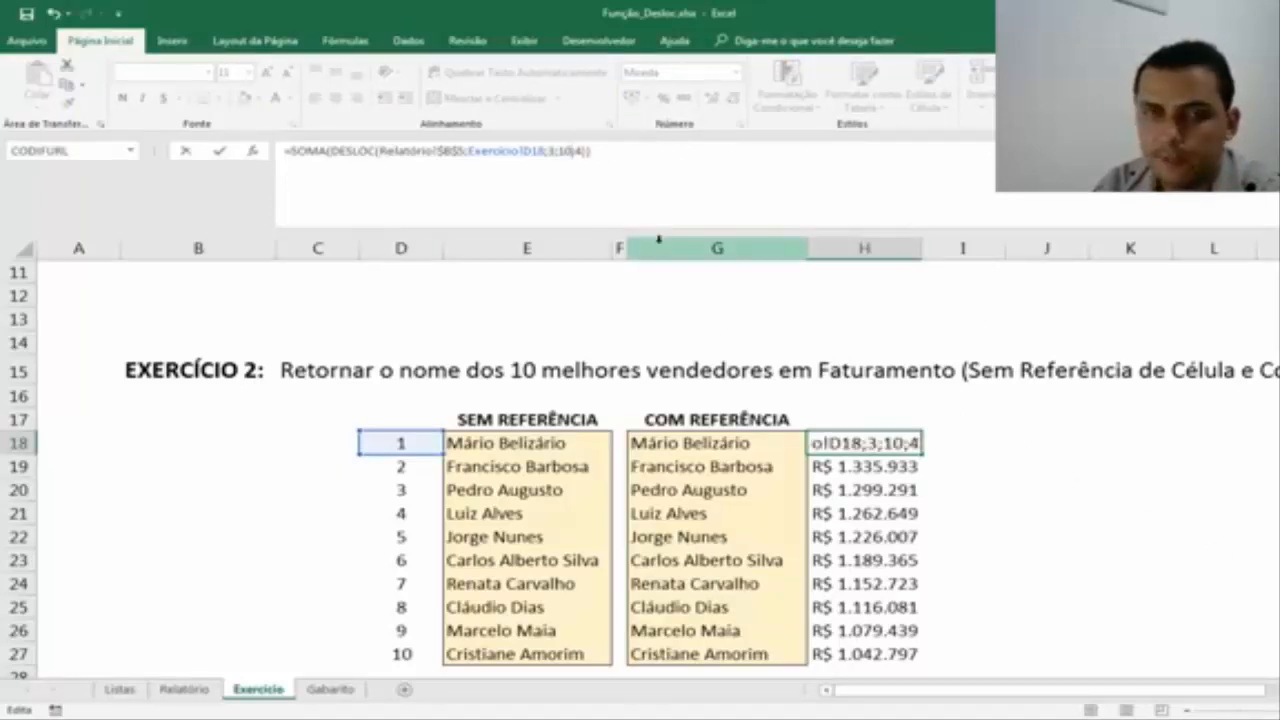
pyautogui.press('Return')
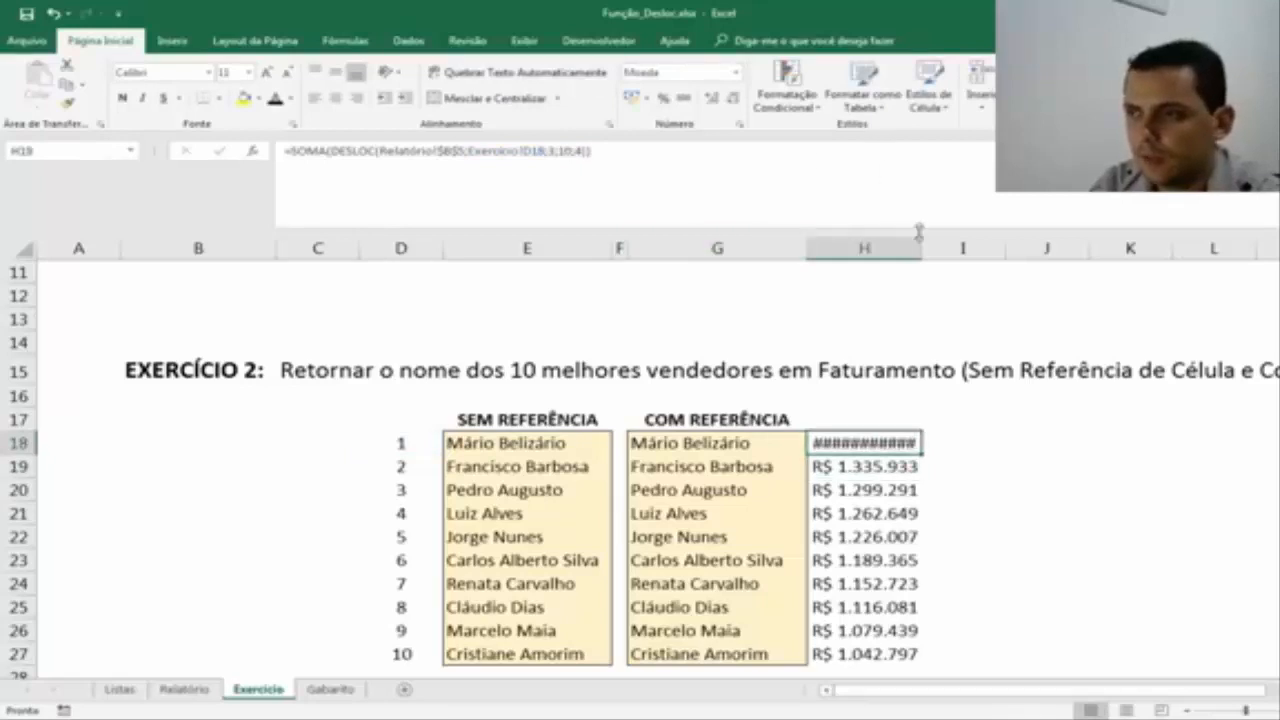
pyautogui.doubleClick(922, 248)
pyautogui.click(1057, 489)
pyautogui.click(916, 447)
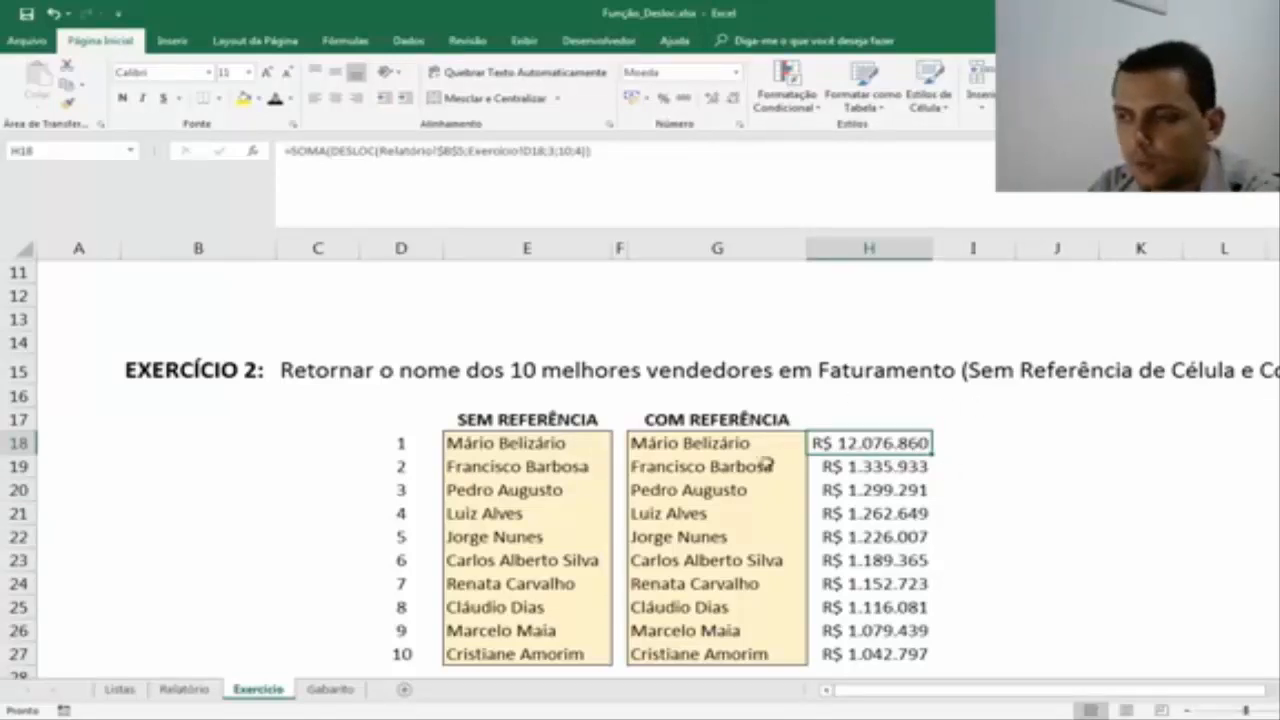
# Check the sum of the top ten sellers' revenues in Relatório F6:H15 against H18 in Exercício.
pyautogui.click(185, 689)
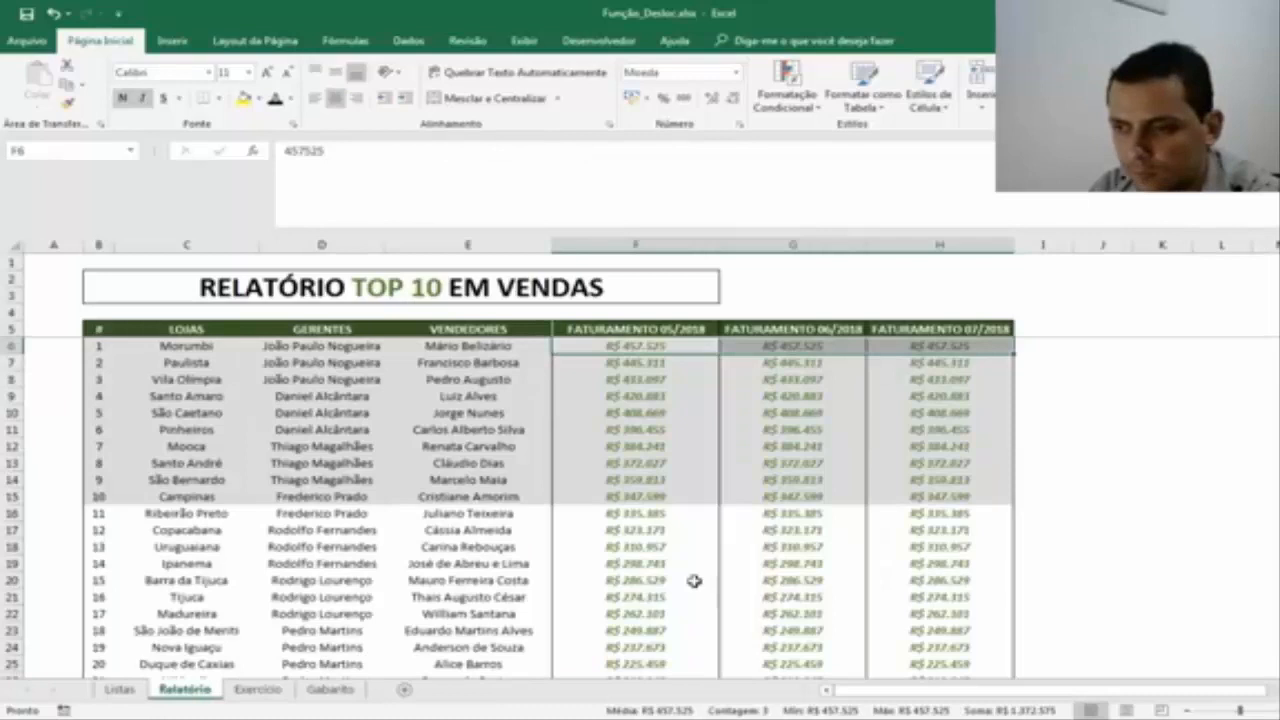
pyautogui.click(876, 480)
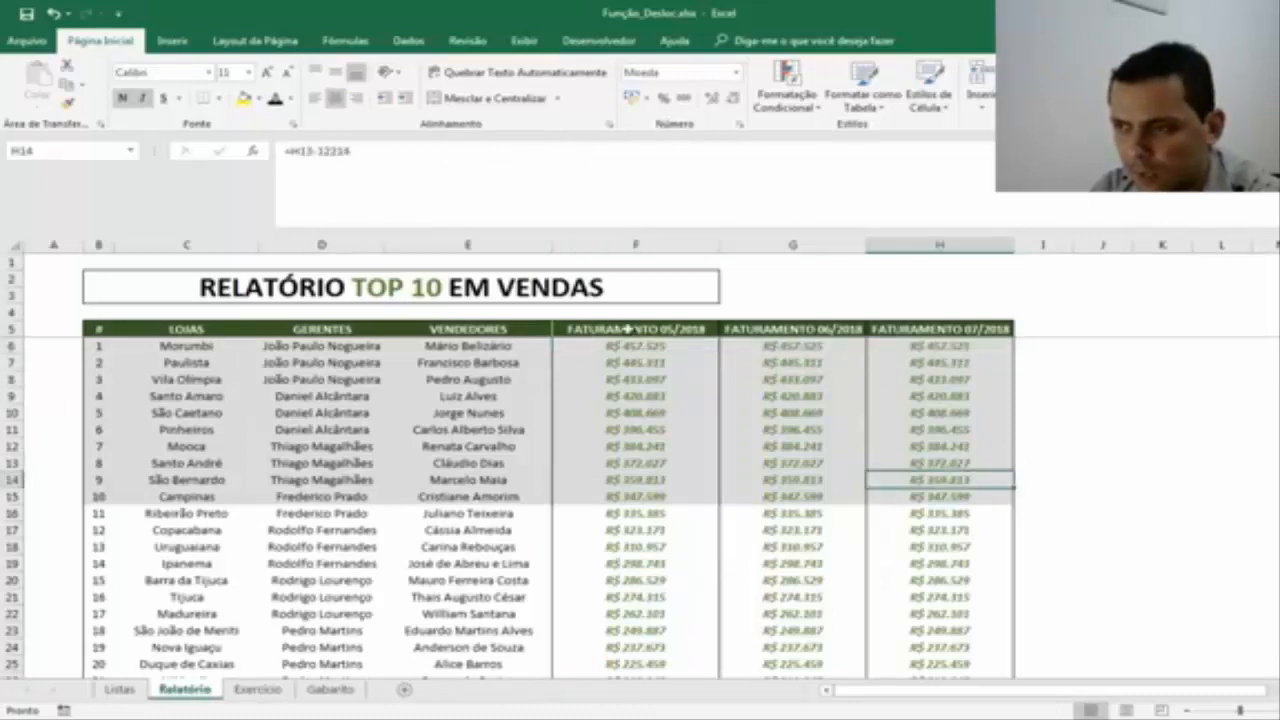
pyautogui.moveTo(628, 347); pyautogui.dragTo(921, 494)
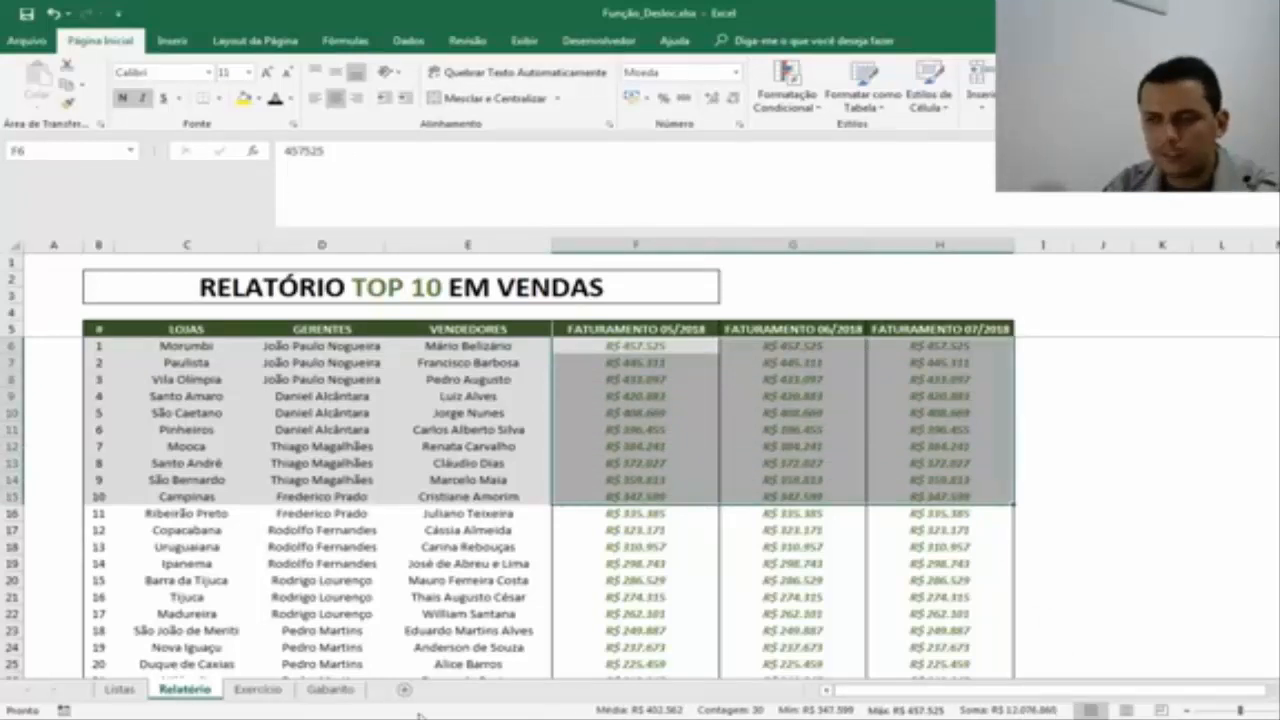
pyautogui.click(257, 689)
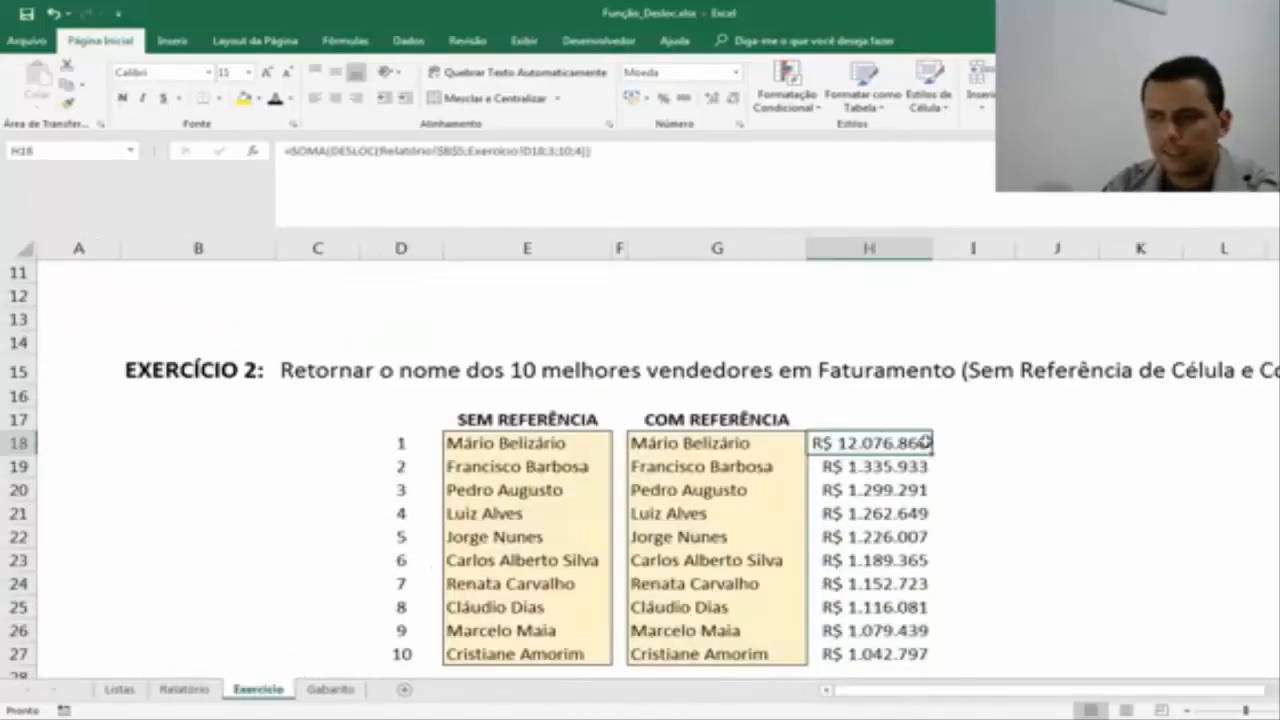